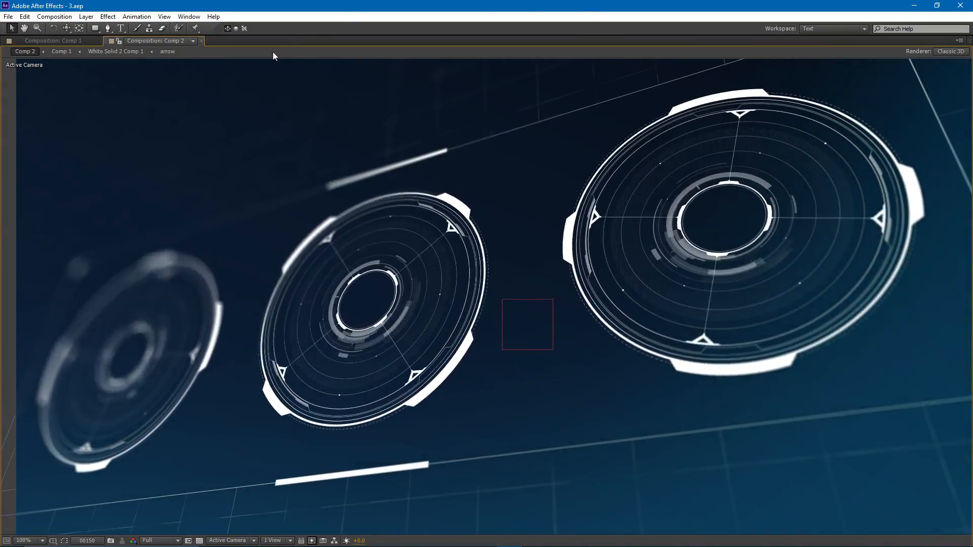
- Create a new composition named Circle_HUD with a width and height of 1500 px
left_click(56, 16)
left_click(73, 28)
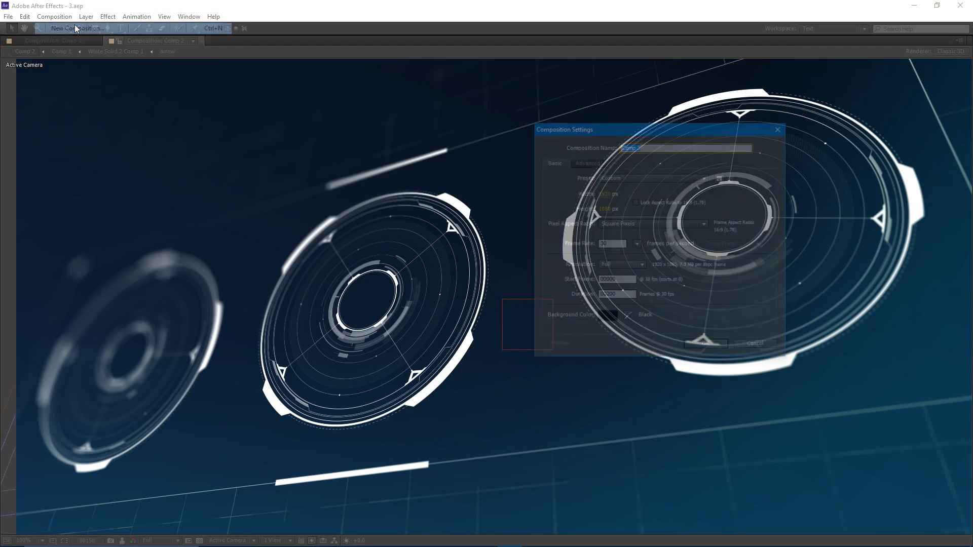
type("Cri")
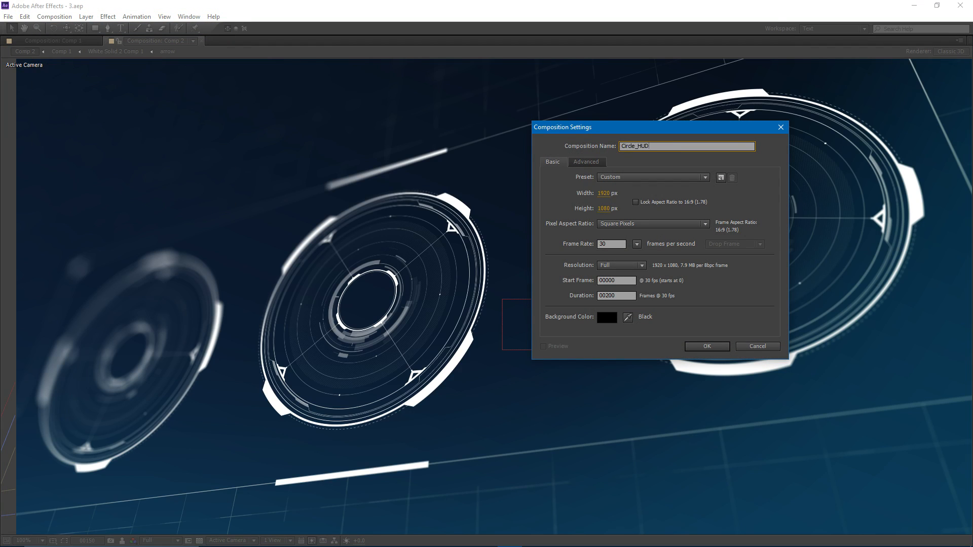
left_click(613, 194)
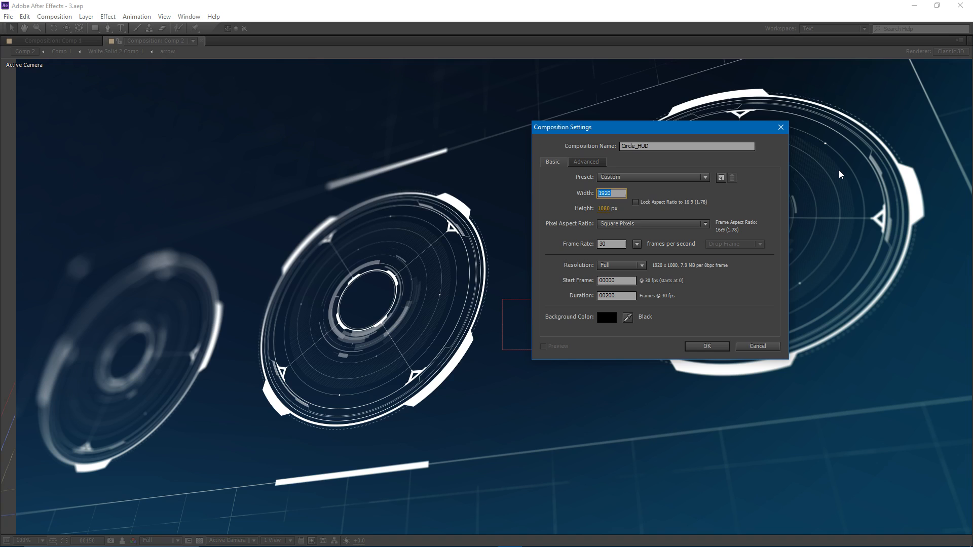
type("1500")
key("Tab")
type("1500")
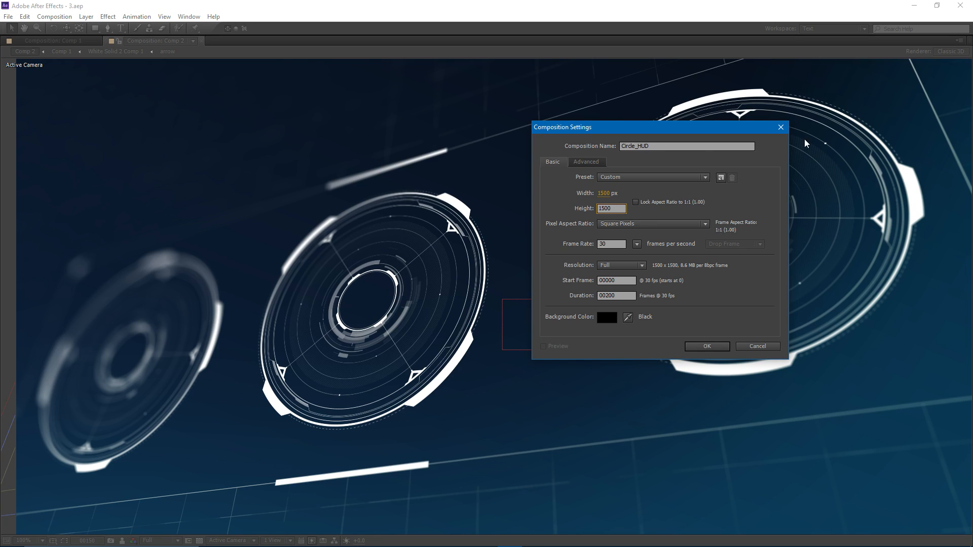
left_click_drag(625, 295, 602, 298)
left_click(623, 297)
left_click(699, 348)
key("comma")
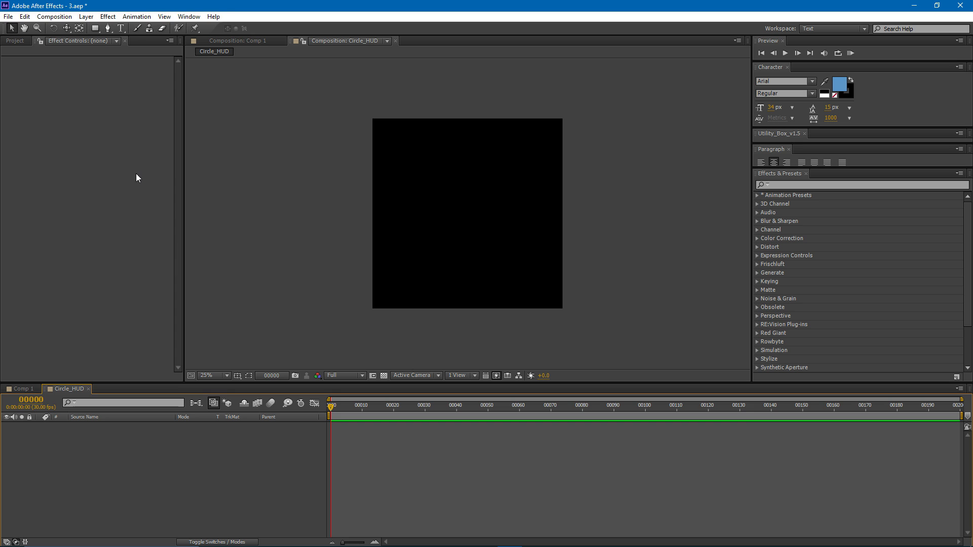
- Add a white 1500 x 1500 px solid and apply a full-size Ellipse mask to it
key("ctrl+y")
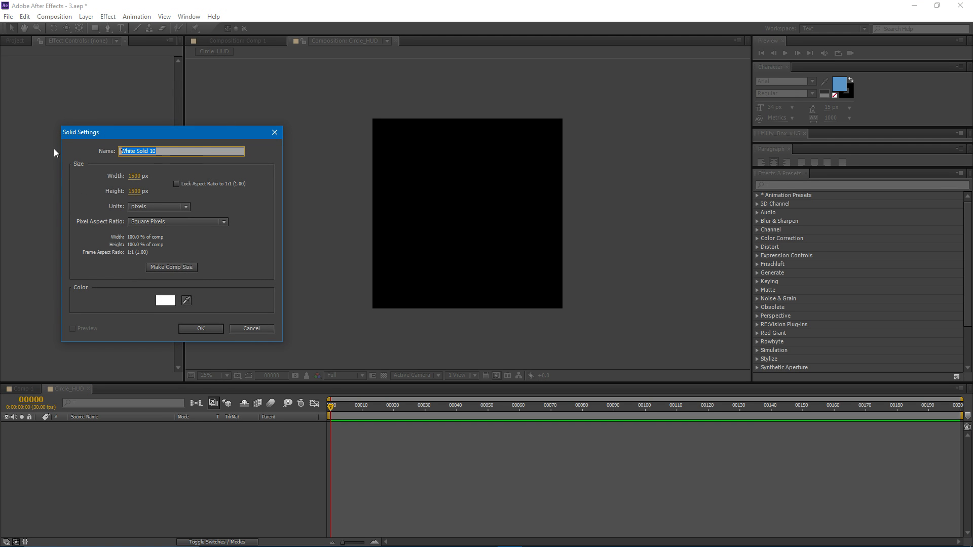
left_click(195, 327)
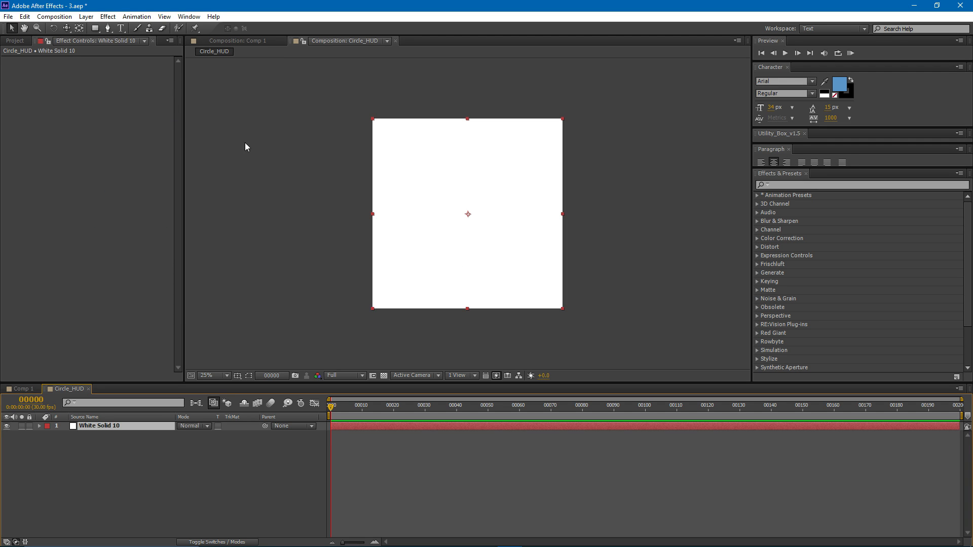
left_click(96, 27)
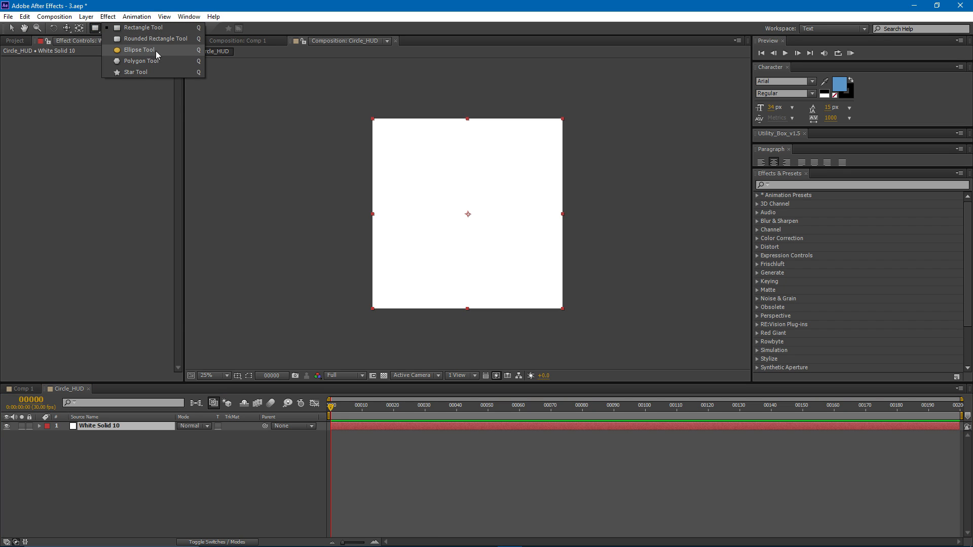
left_click(138, 50)
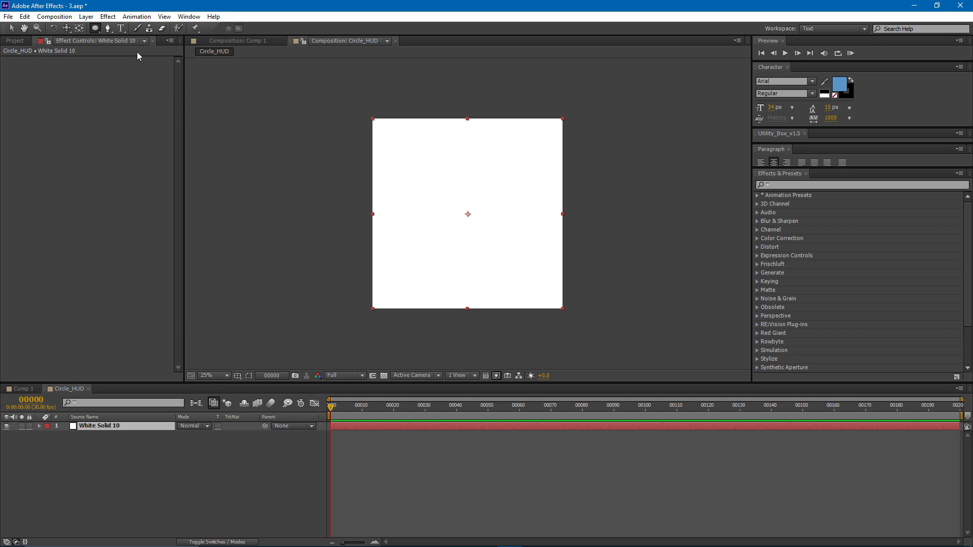
double_click(95, 28)
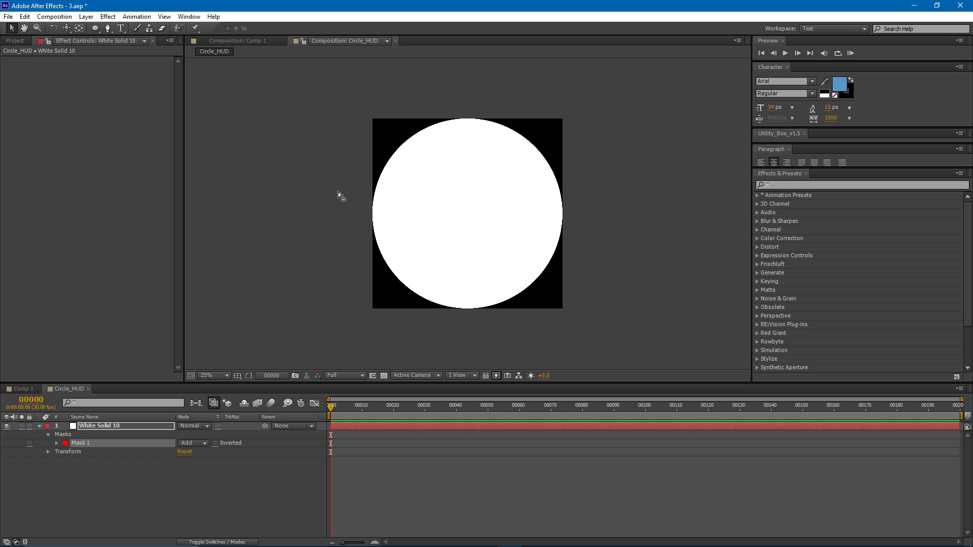
- Pre-compose the masked white solid as Quarter, moving all attributes into the new composition
left_click(343, 425)
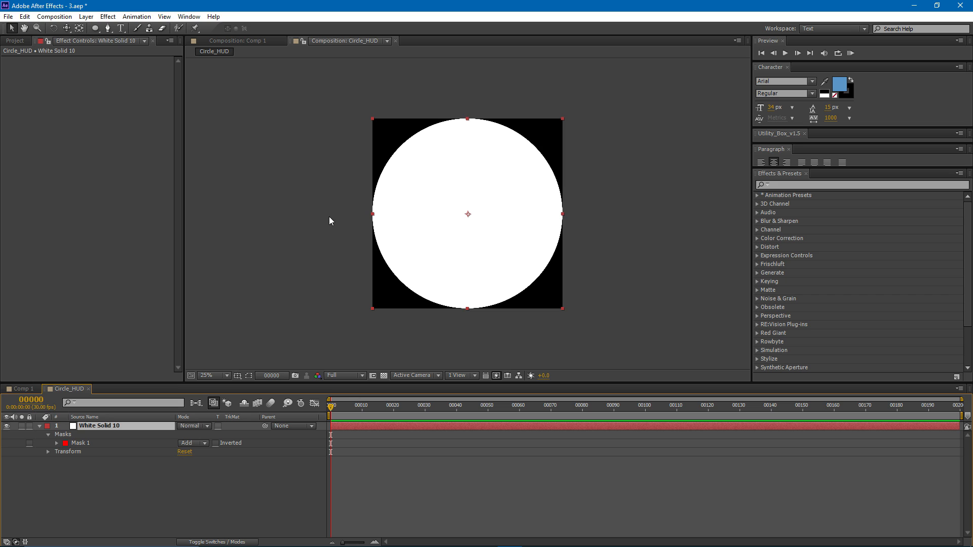
left_click(274, 225)
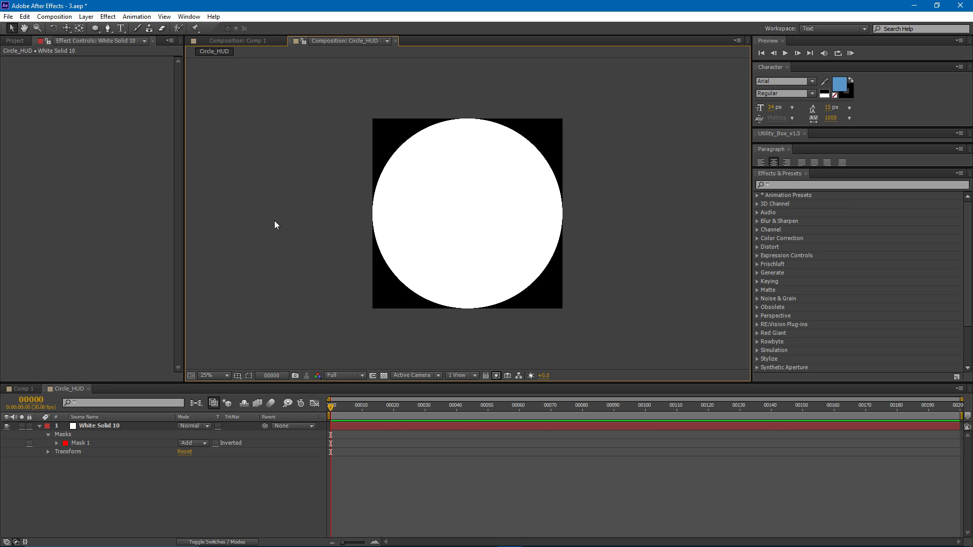
left_click_drag(292, 81, 468, 219)
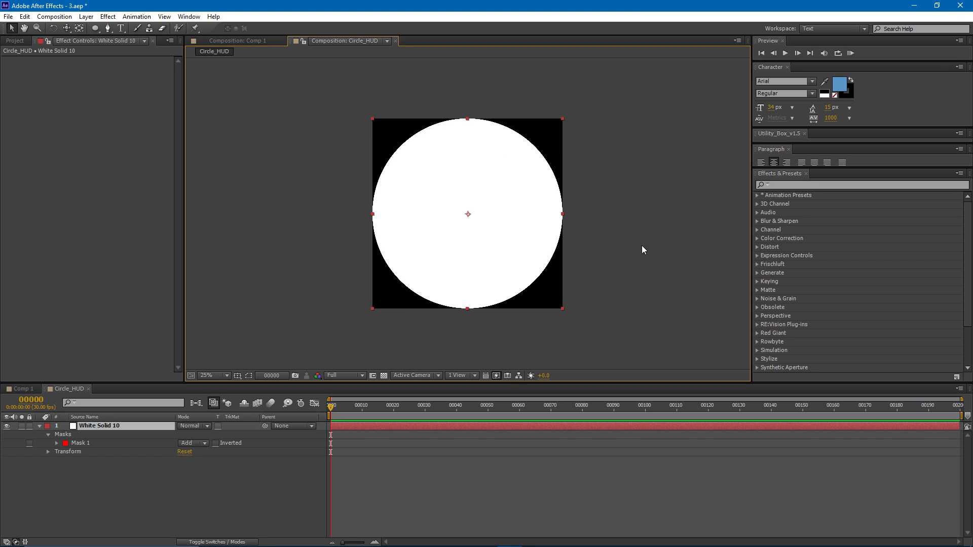
left_click_drag(419, 246, 429, 227)
left_click(185, 448)
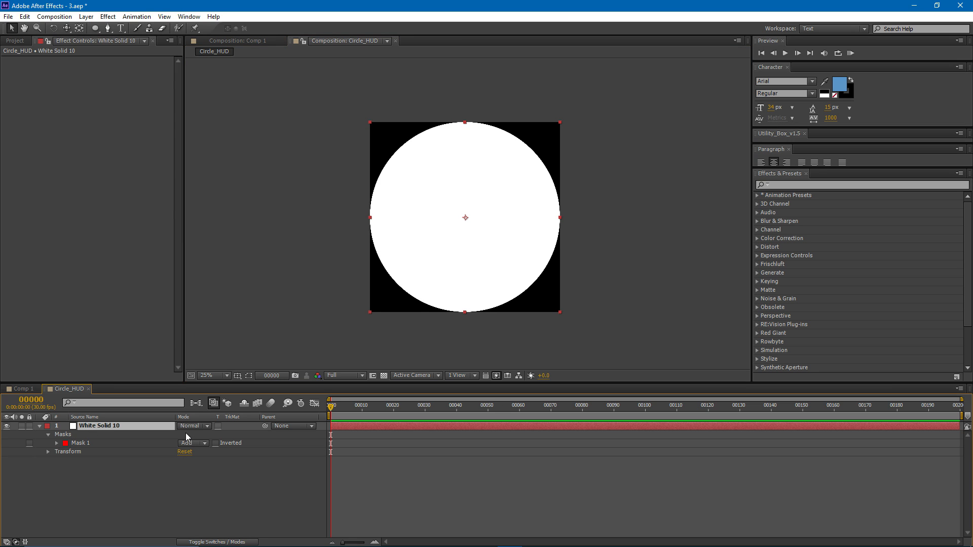
key("ctrl+shift+c")
left_click_drag(196, 148, 145, 150)
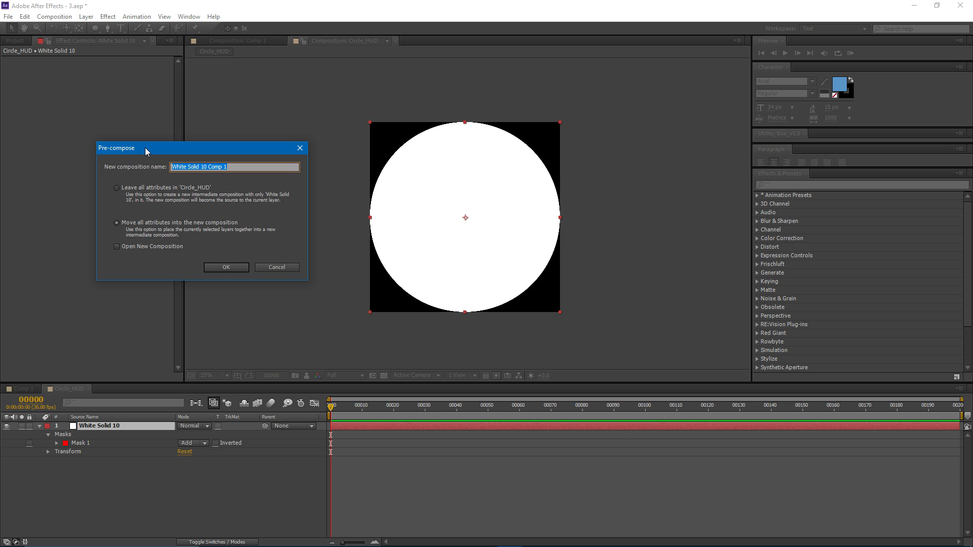
type("QUa")
key("BackSpace")
type("uarter")
left_click(238, 266)
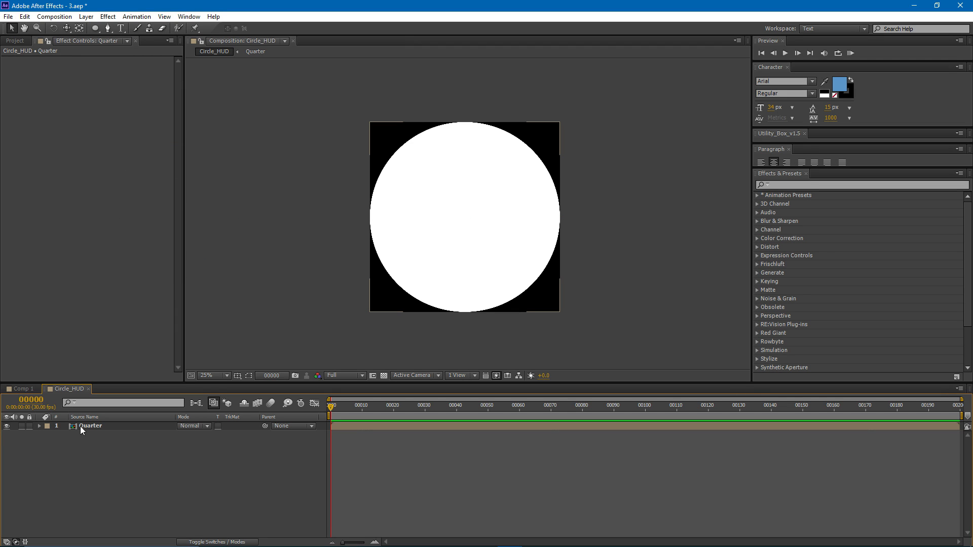
- Open the Quarter composition and set its width and height to 750 px
double_click(105, 426)
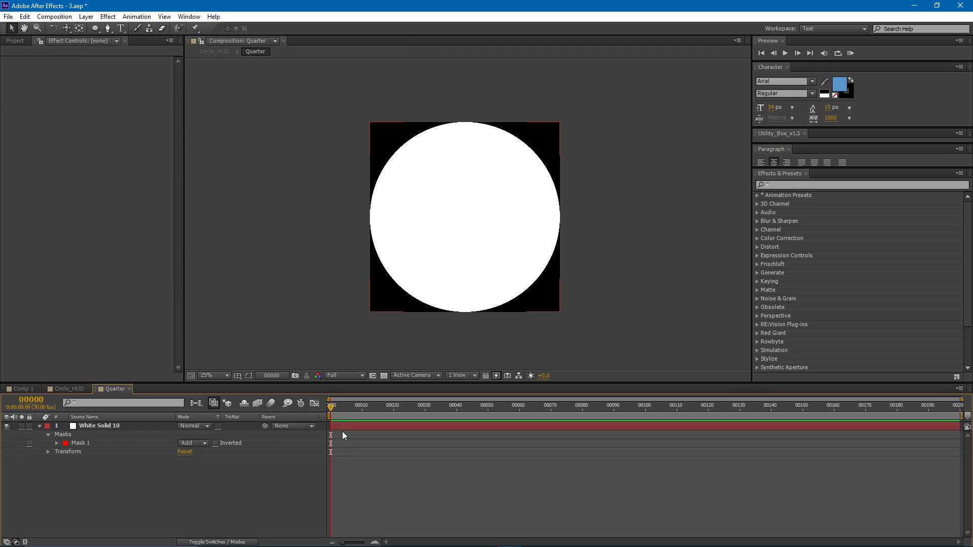
left_click_drag(333, 405, 515, 405)
left_click(54, 16)
left_click(116, 44)
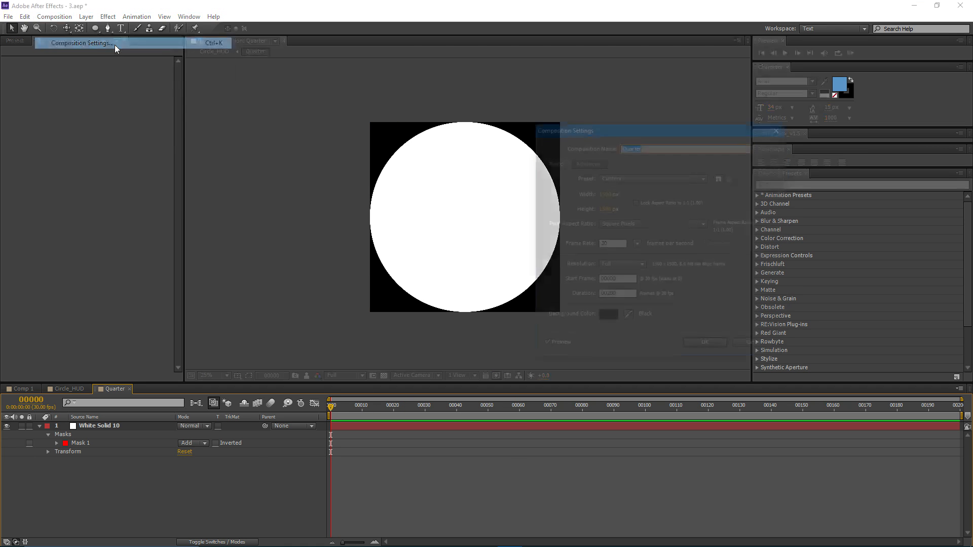
left_click_drag(610, 132, 691, 126)
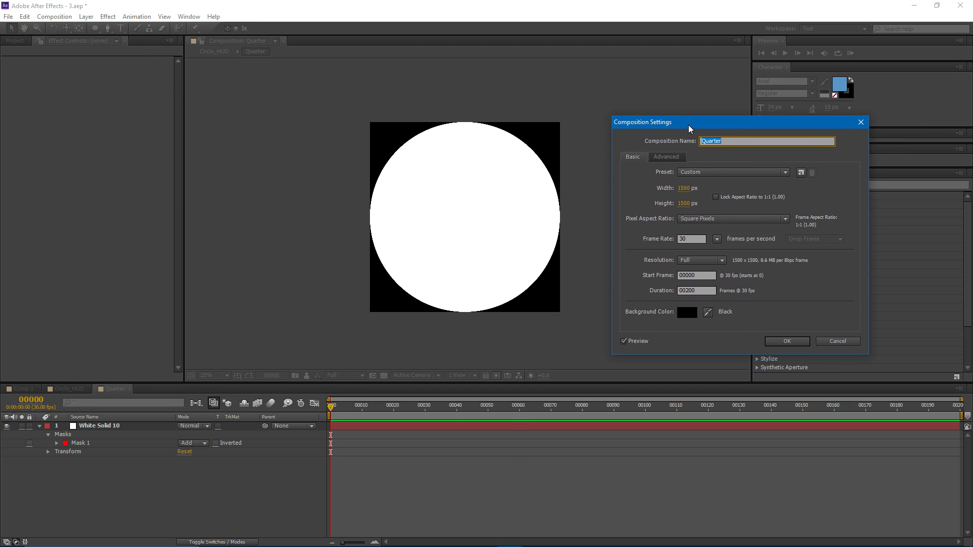
left_click(692, 190)
left_click(685, 204)
left_click(688, 188)
left_click(688, 189)
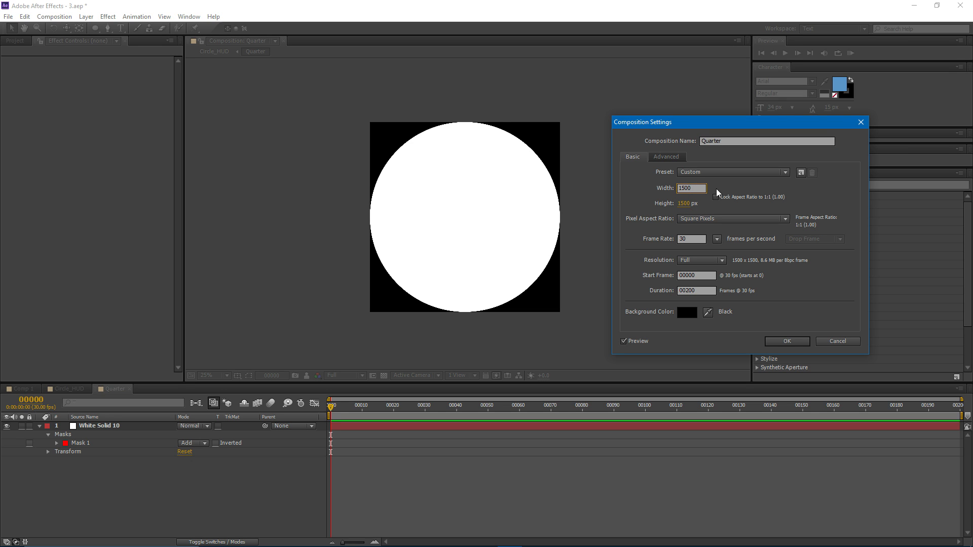
left_click(632, 195)
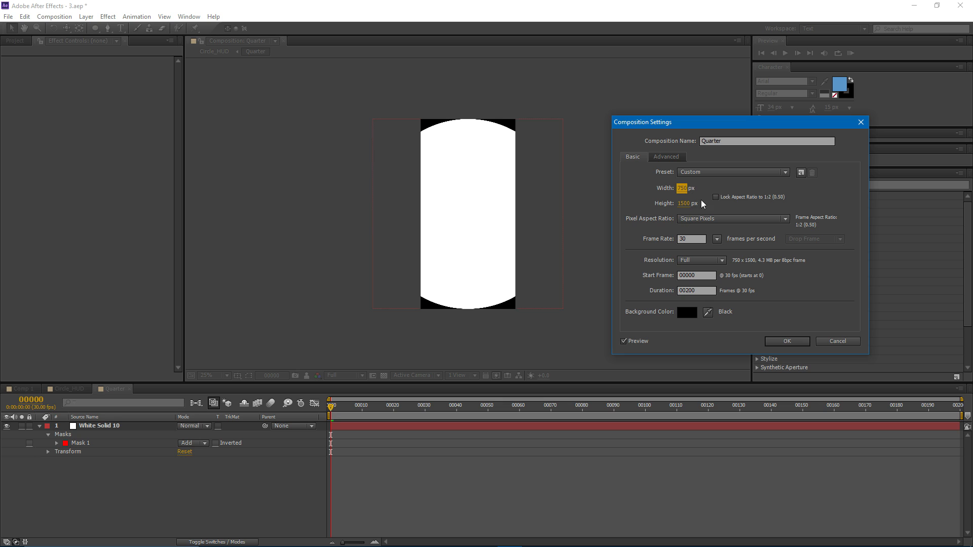
left_click(685, 204)
type("750")
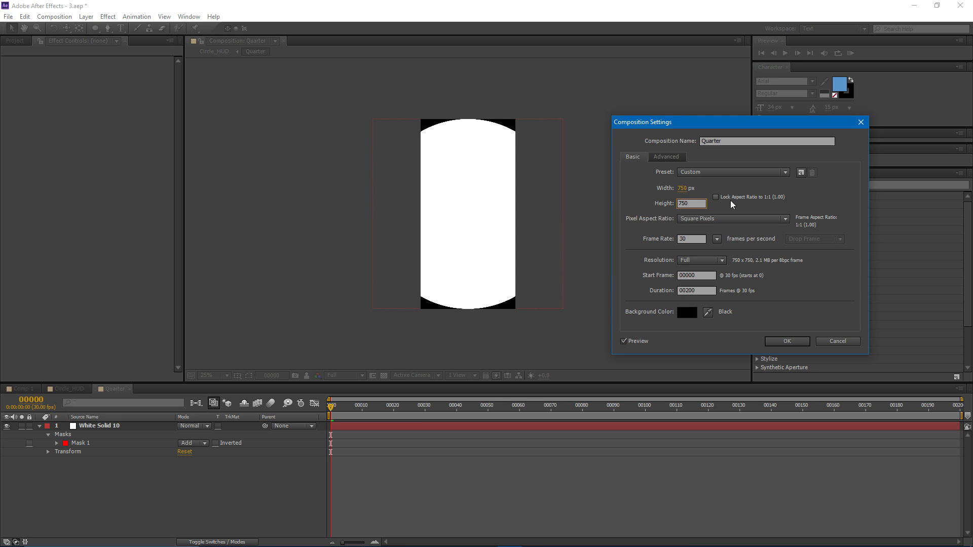
left_click(691, 291)
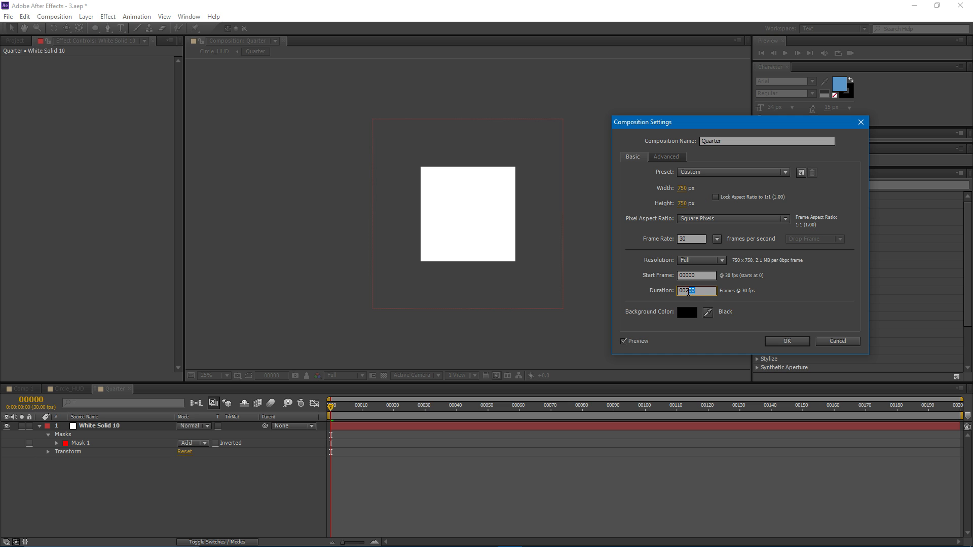
left_click(787, 341)
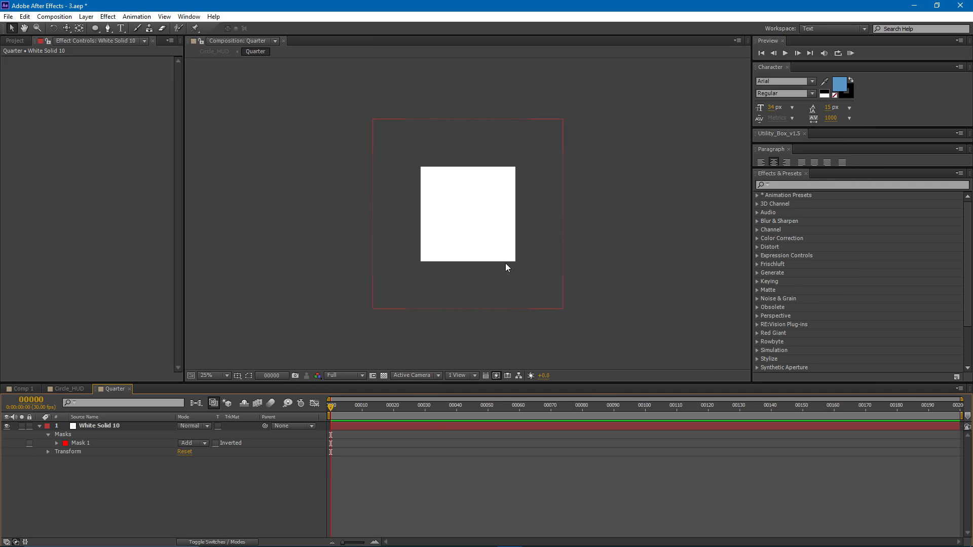
- Align the solid's top-left corner with the Quarter frame's, and place the Quarter layer in Circle_HUD's top-left corner
left_click(104, 425)
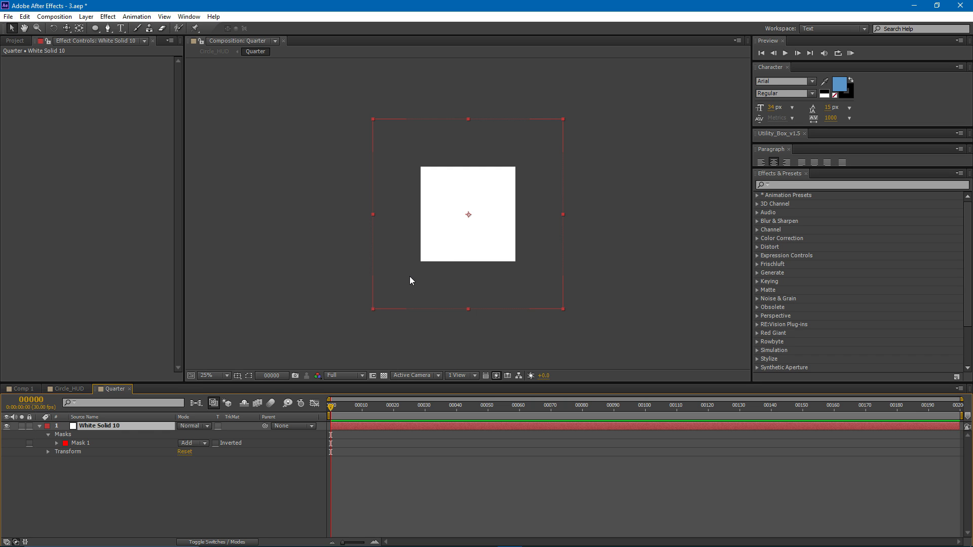
left_click_drag(460, 236, 506, 279)
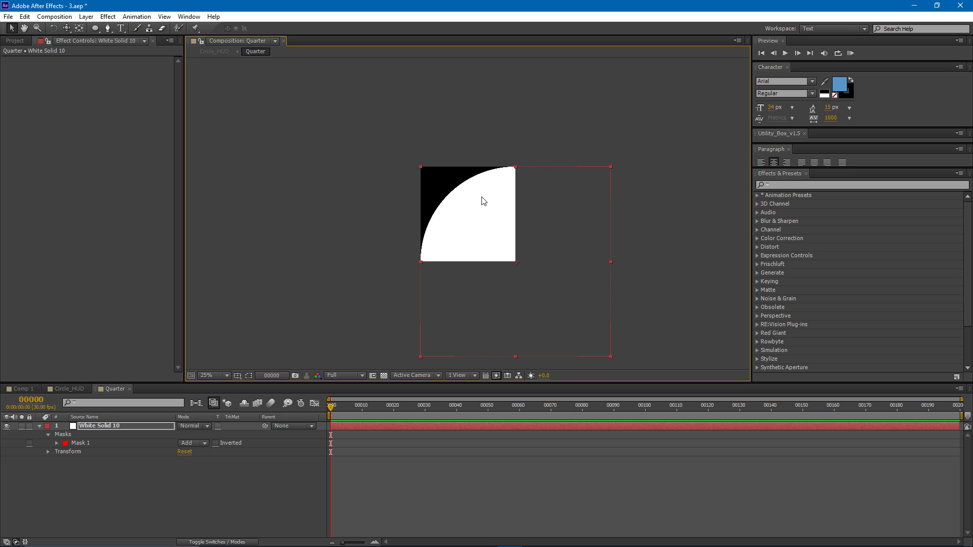
left_click(68, 389)
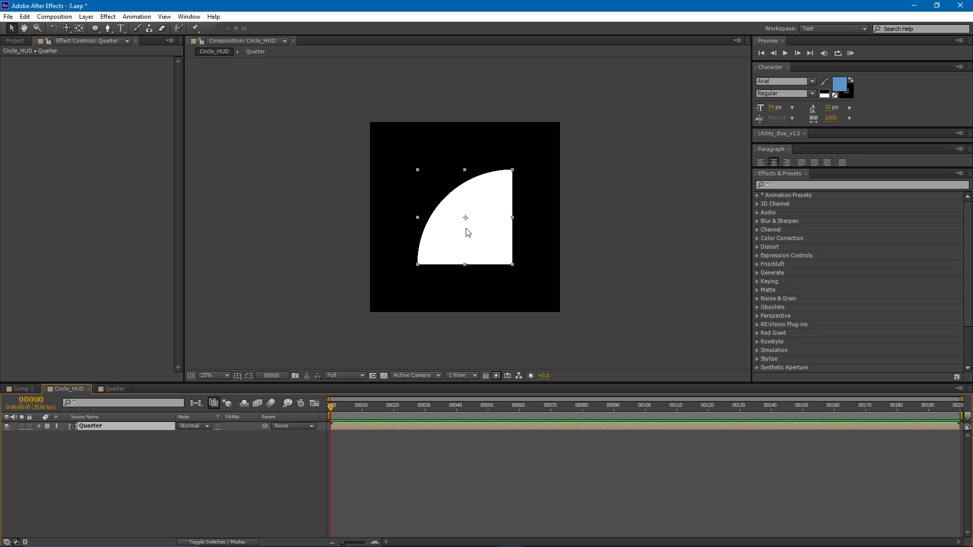
left_click_drag(485, 235, 440, 196)
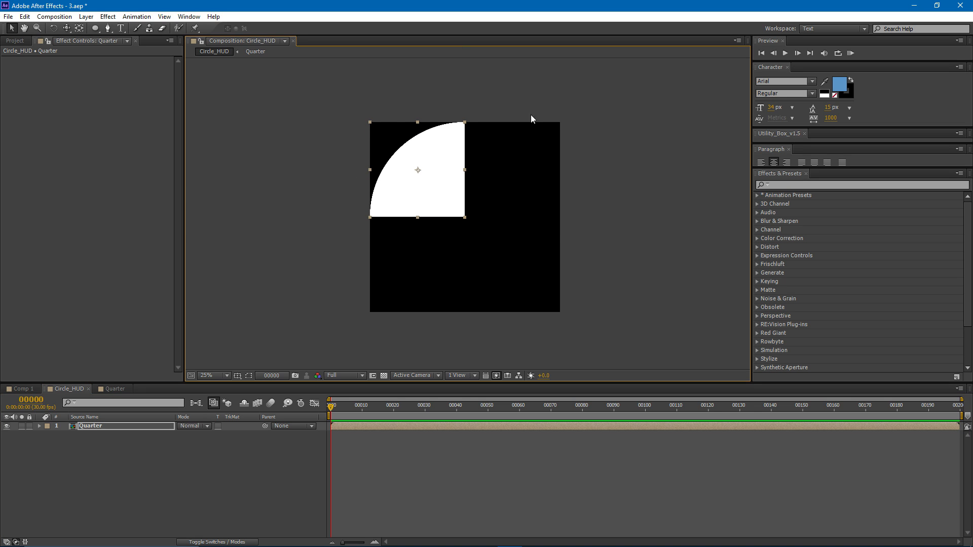
- Apply Motion Tile to the Quarter layer with Mirror Edges enabled and output width and height of 300
left_click(104, 20)
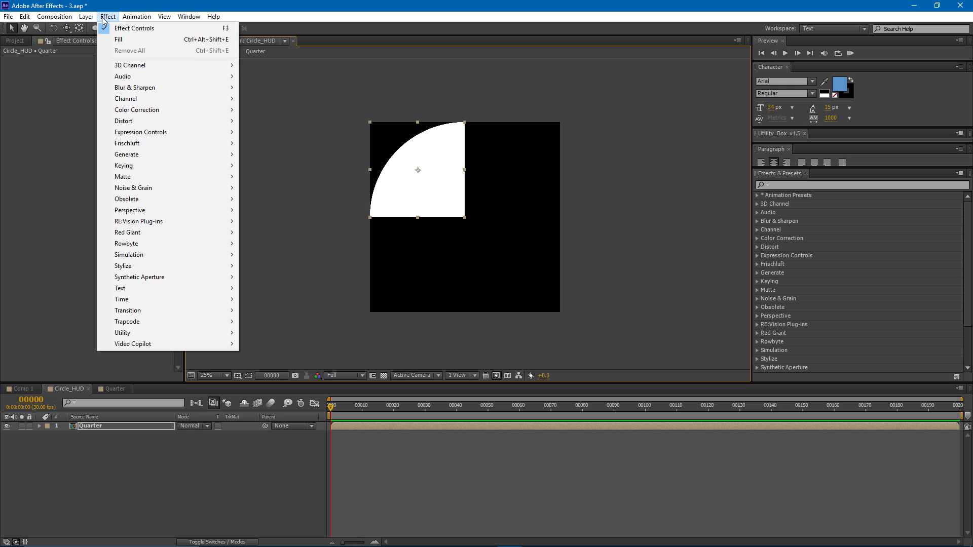
mouse_move(145, 269)
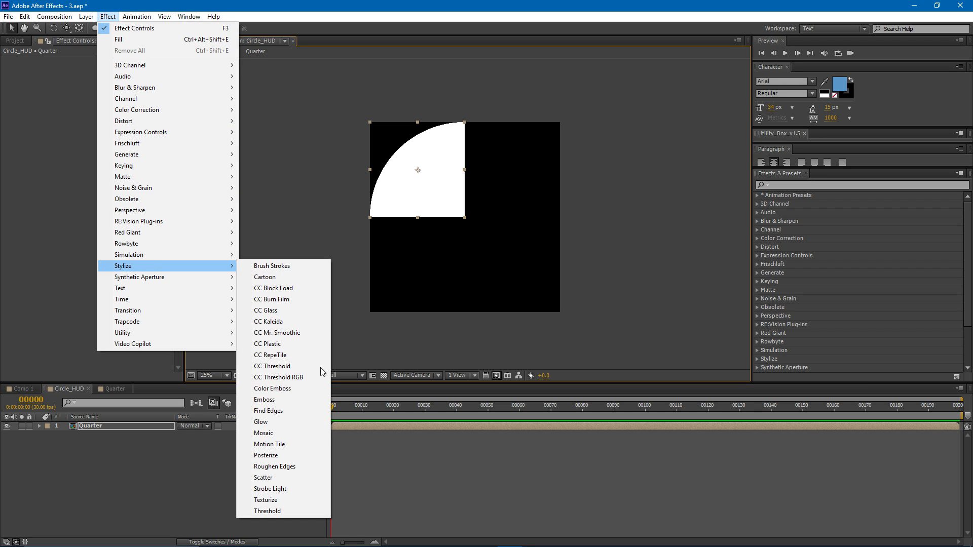
left_click(299, 442)
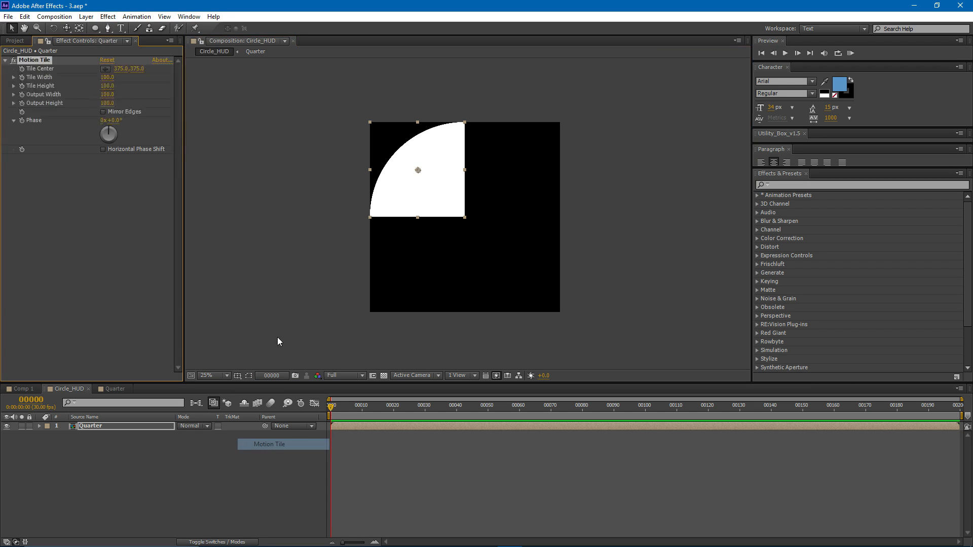
left_click(103, 112)
left_click(107, 95)
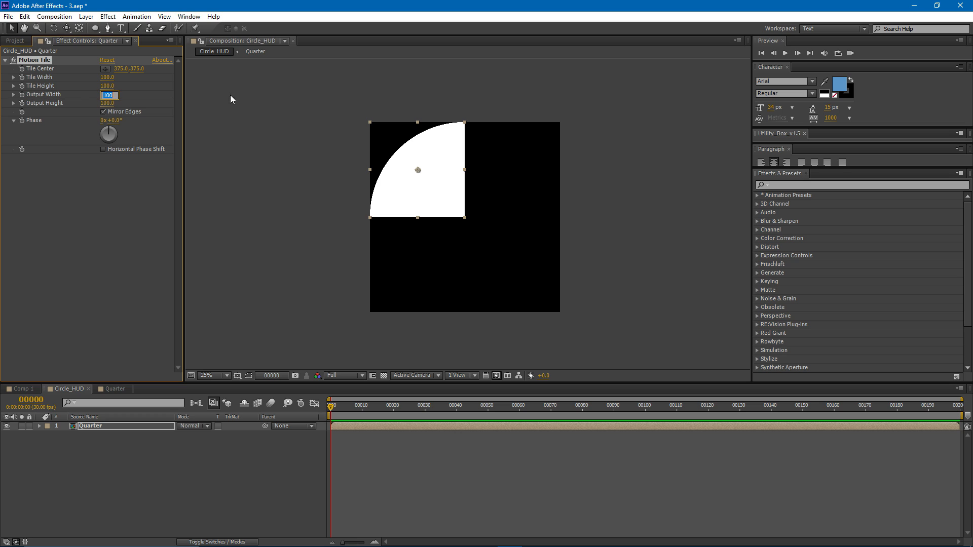
type("300")
key("Tab")
type("300")
key("Return")
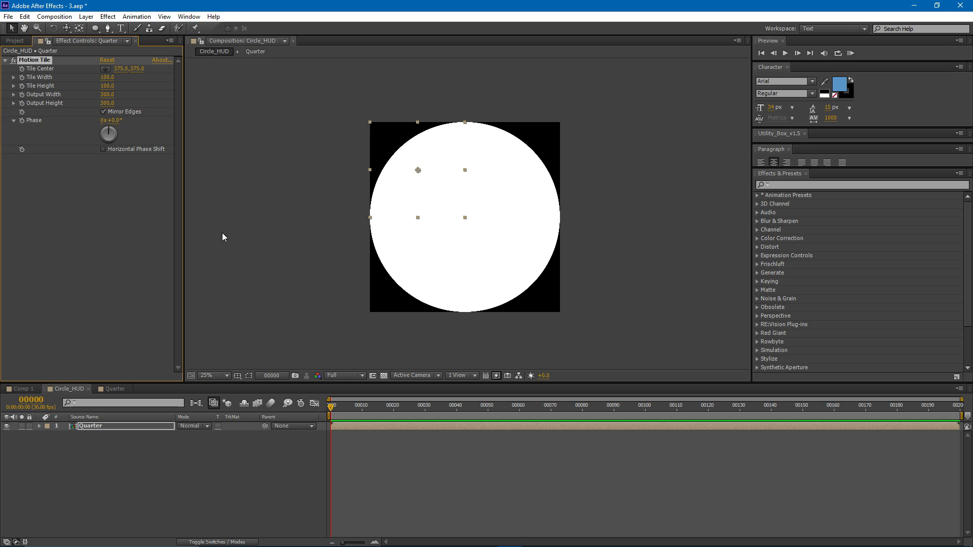
- Lock the Circle_HUD composition viewer and open a second composition viewer beside it
left_click(199, 41)
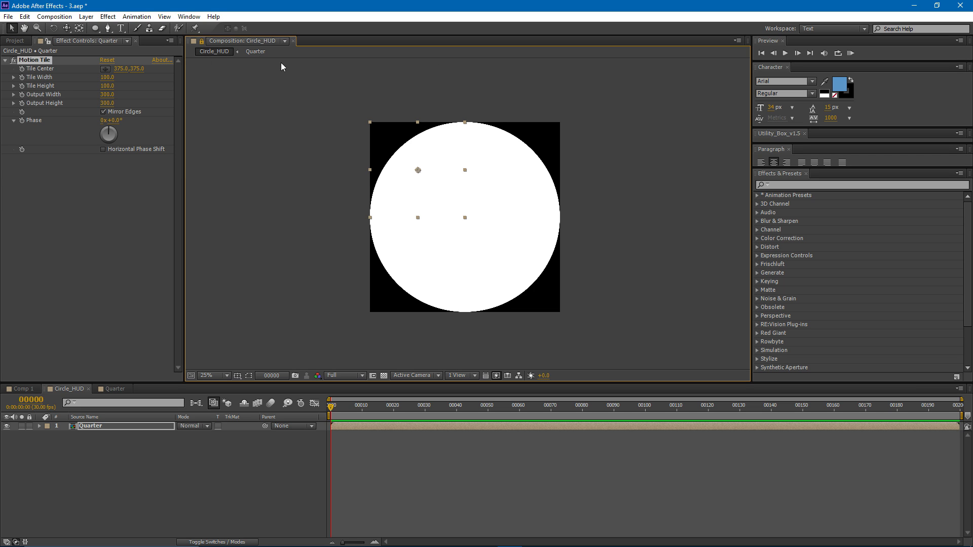
left_click(285, 42)
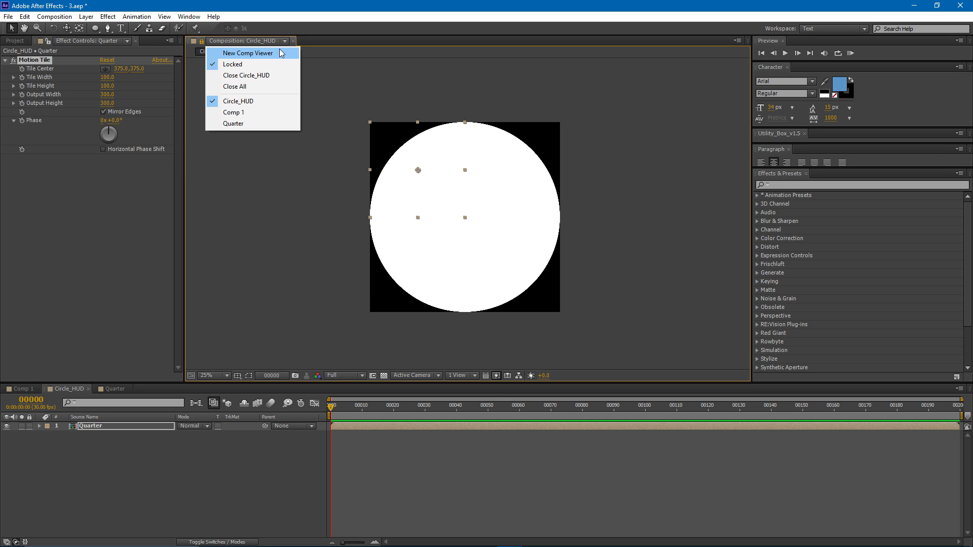
left_click(282, 53)
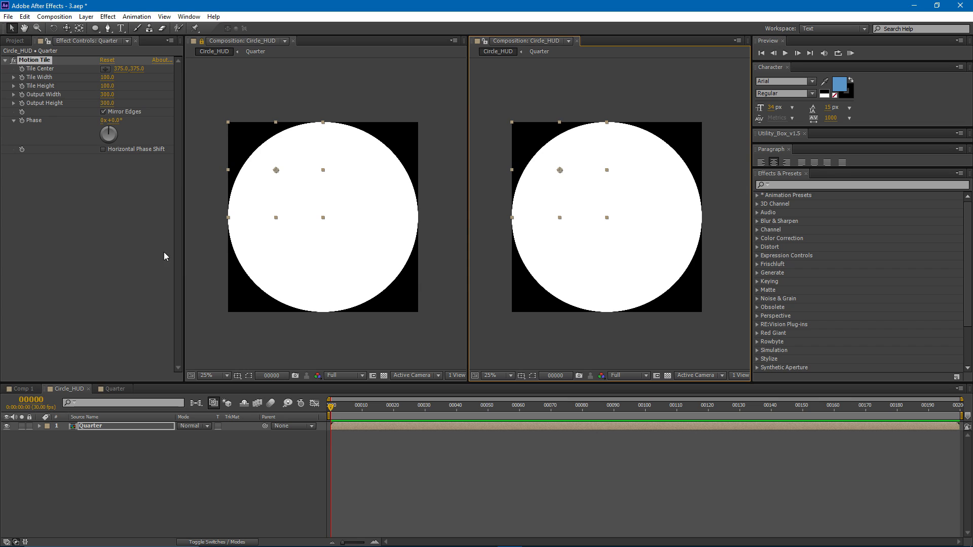
- Show the Quarter composition in the unlocked viewer and set the white solid's Mask 1 expansion to -40 pixels
left_click(114, 389)
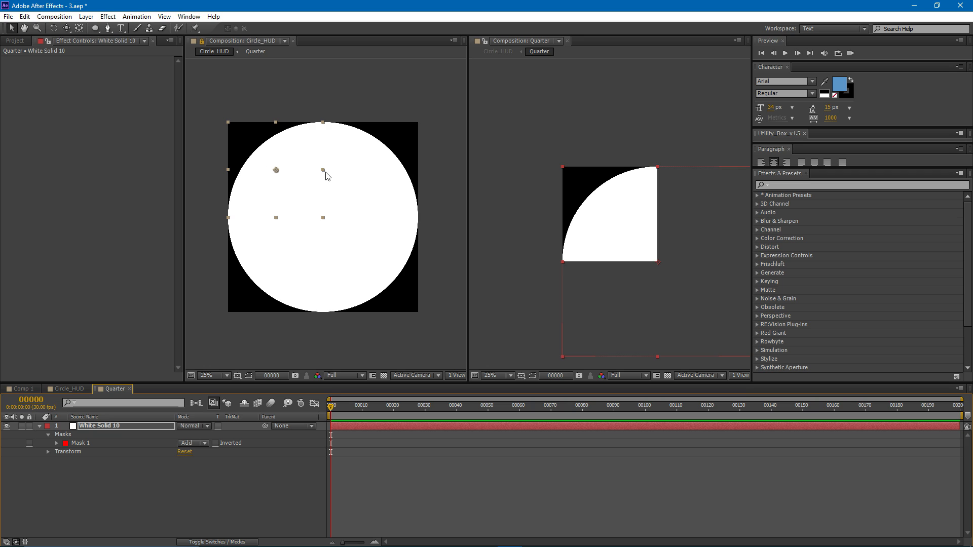
left_click_drag(392, 186, 380, 186)
left_click_drag(625, 212, 562, 211)
scroll(609, 210, "up", 2)
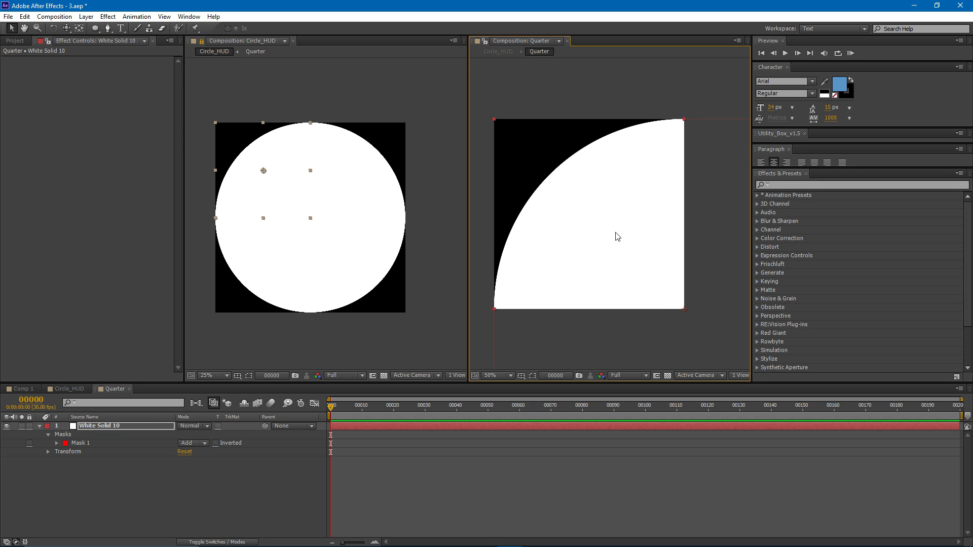
left_click(58, 446)
left_click(57, 444)
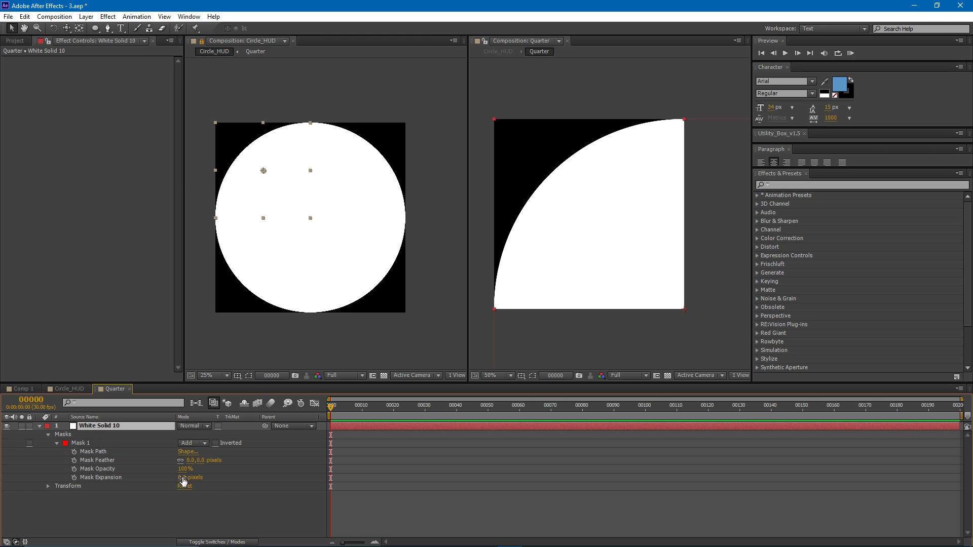
left_click_drag(186, 479, 175, 479)
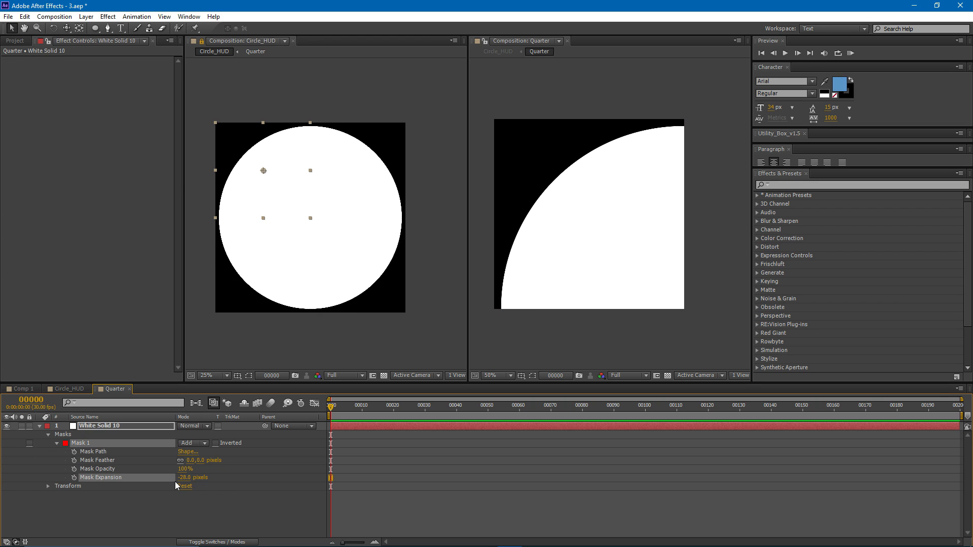
mouse_move(186, 478)
left_mouse_down()
mouse_move(167, 480)
mouse_move(183, 478)
left_mouse_up()
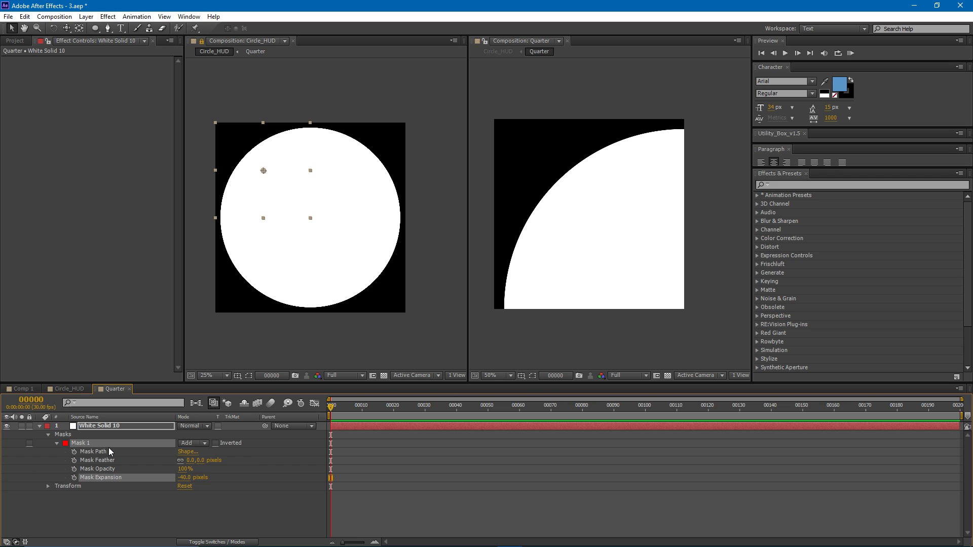
- Duplicate Mask 1, set the copy's mode to Subtract and its mask expansion to -79 pixels to form a ring
key("ctrl+d")
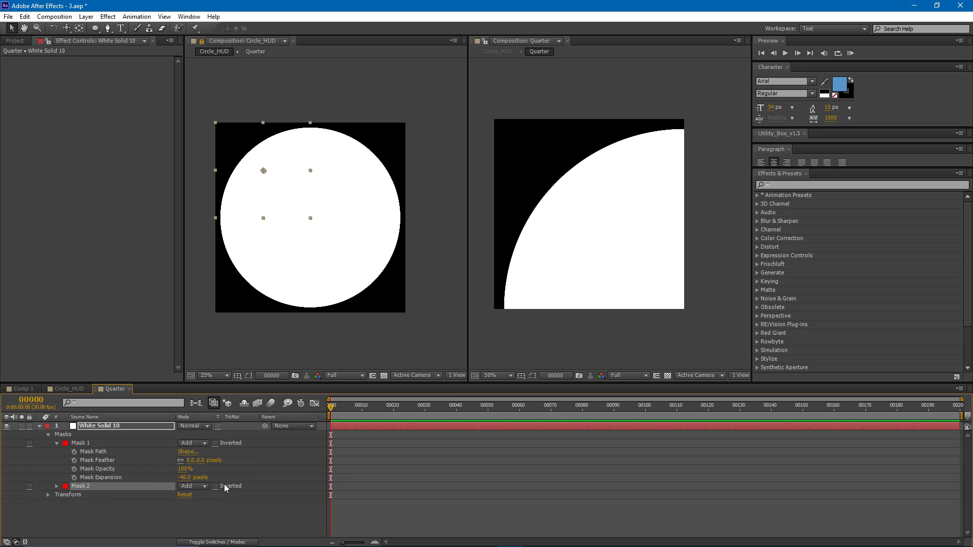
left_click(185, 487)
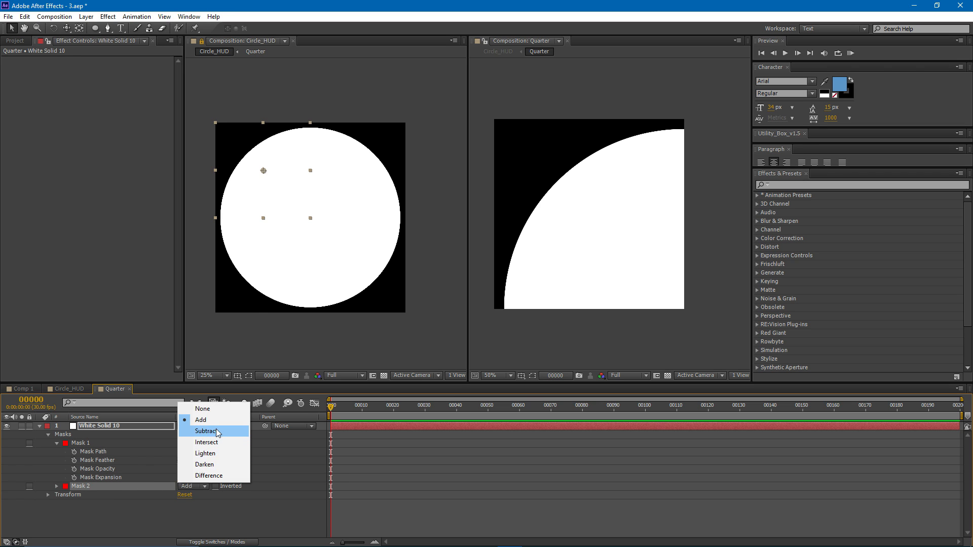
left_click(216, 431)
left_click(56, 487)
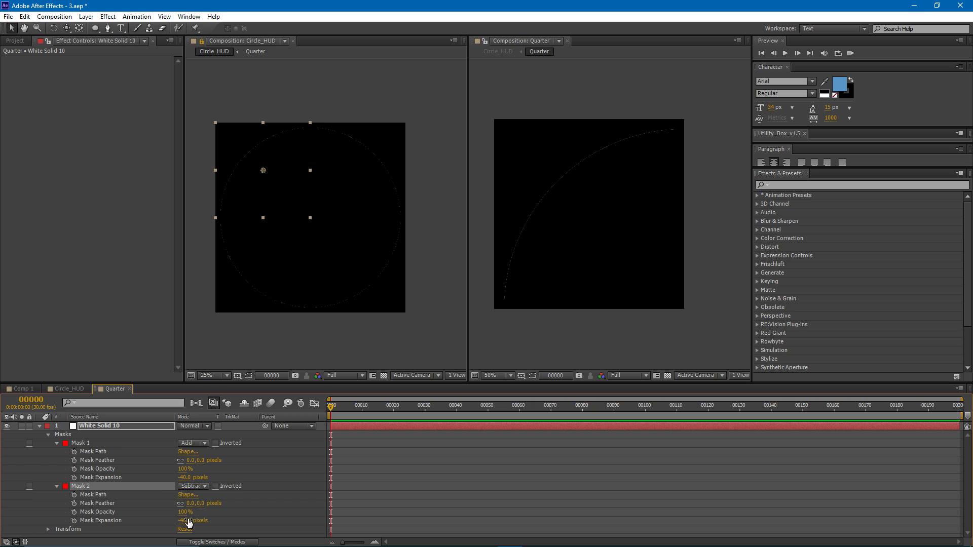
left_click_drag(189, 522, 180, 522)
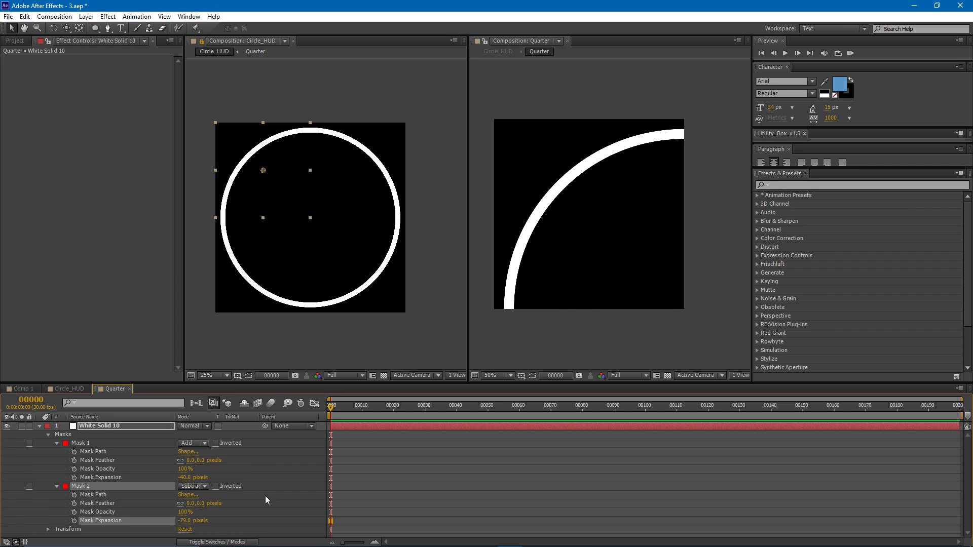
- Draw a rectangular mask on the white solid covering the upper-left two thirds of the Quarter frame
left_click(341, 427)
left_click_drag(94, 28, 129, 33)
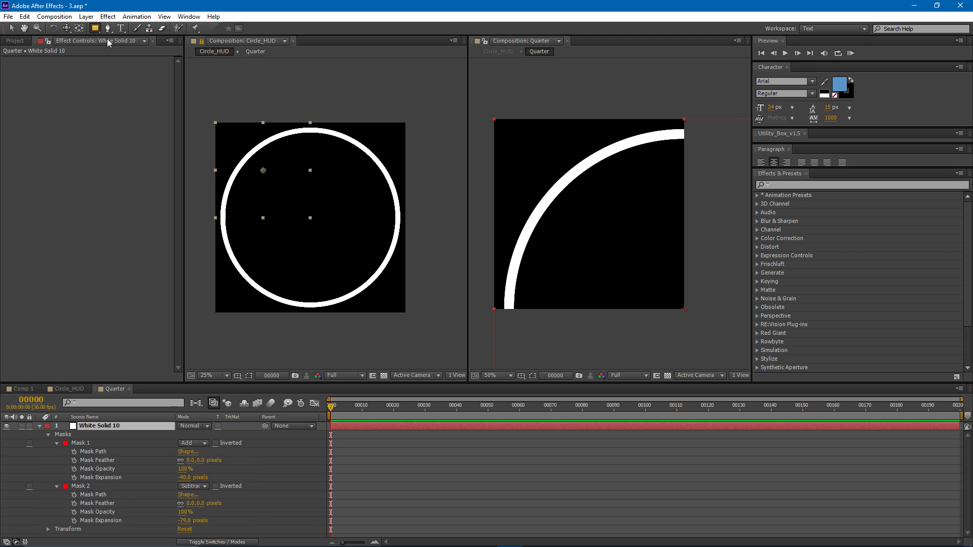
left_click_drag(500, 125, 626, 248)
- Set the mode of the rectangular Mask 3 to Subtract, after trying Intersect
scroll(84, 525, "down", 1)
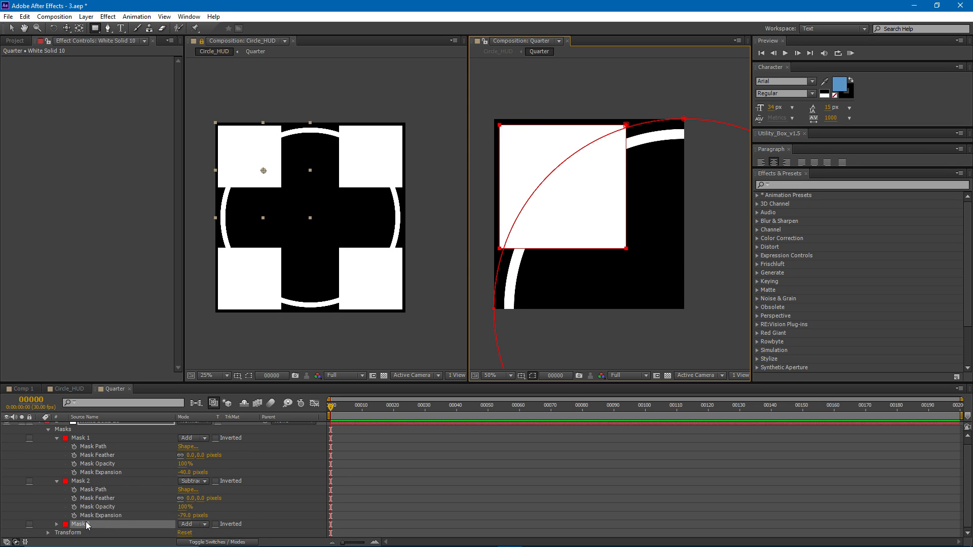
scroll(112, 487, "up", 1)
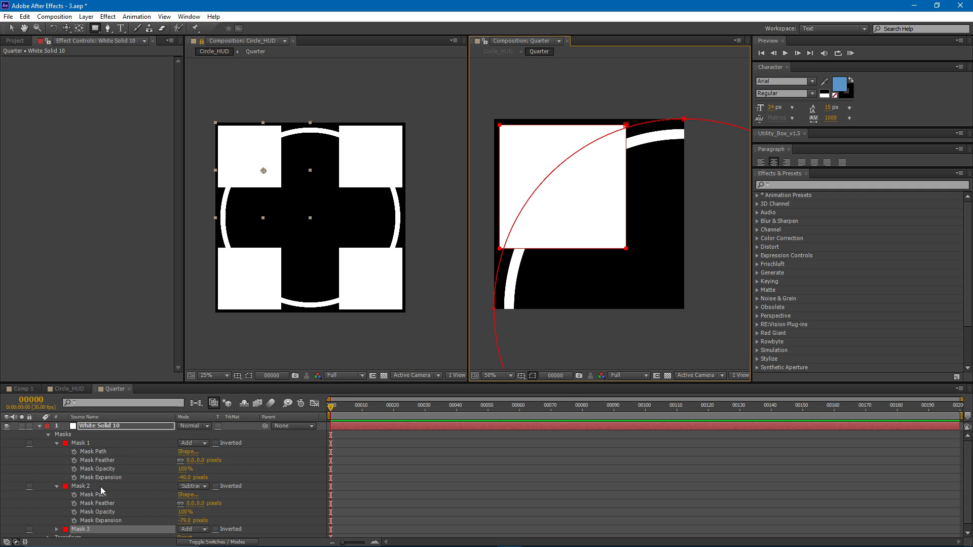
scroll(102, 487, "down", 1)
left_click(151, 527)
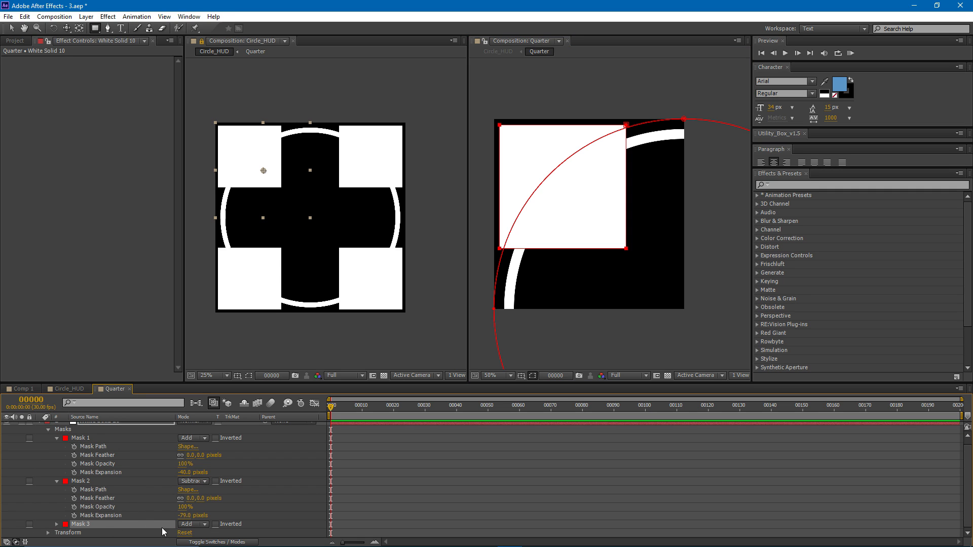
left_click(182, 527)
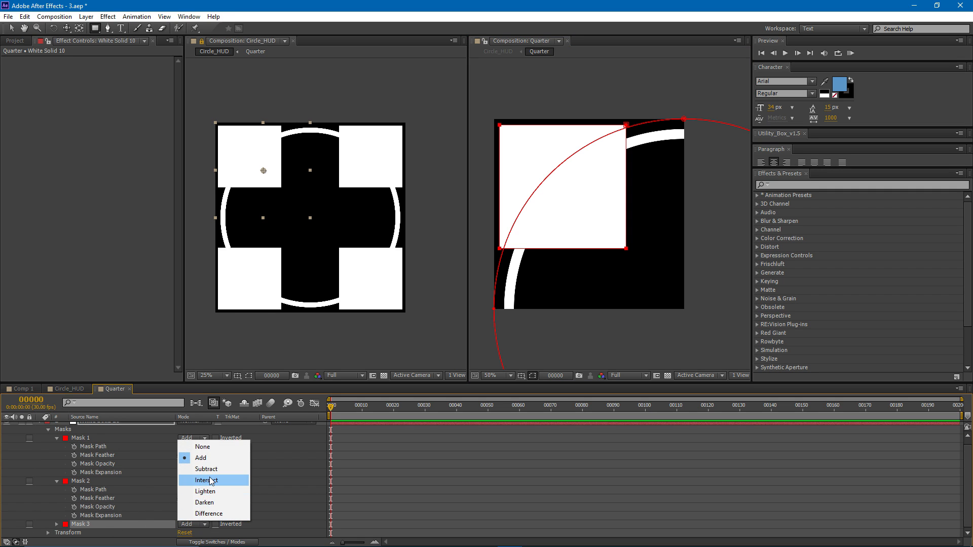
left_click(213, 481)
left_click(204, 526)
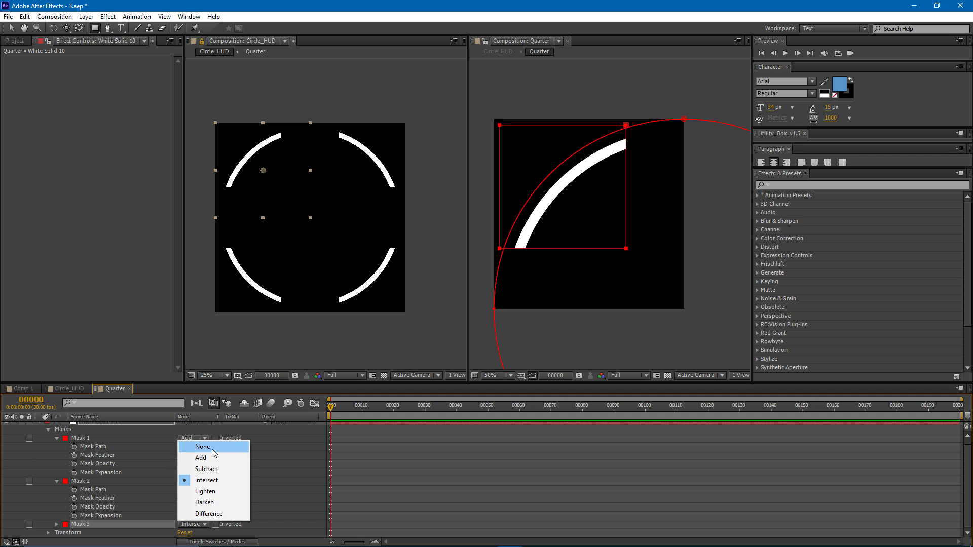
left_click(218, 470)
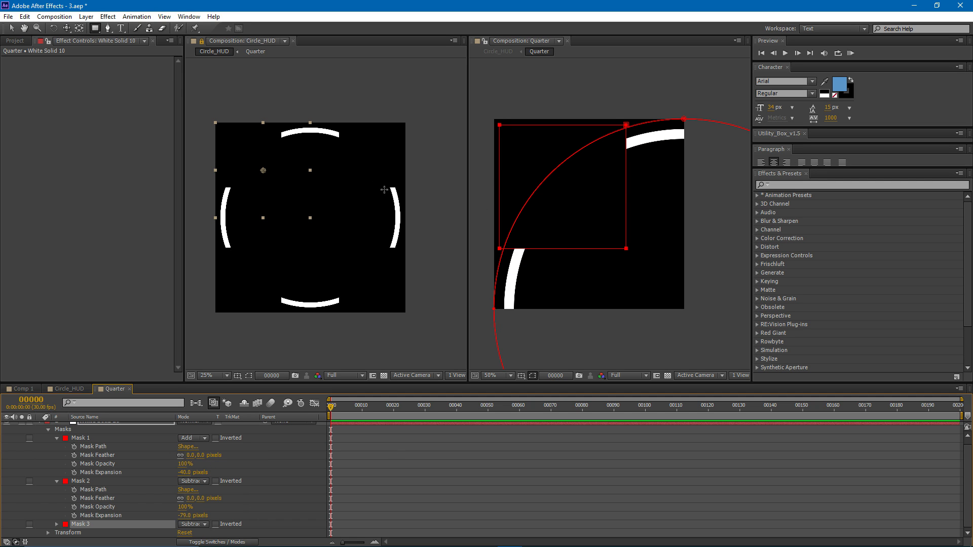
- Duplicate the white solid layer and delete the rectangular Mask 3 from the top copy
scroll(340, 440, "up", 1)
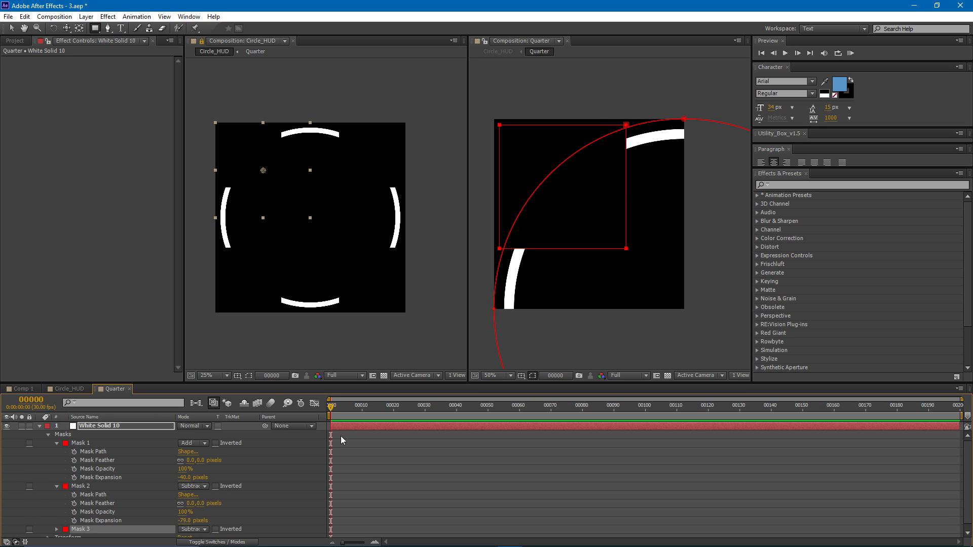
left_click(344, 427)
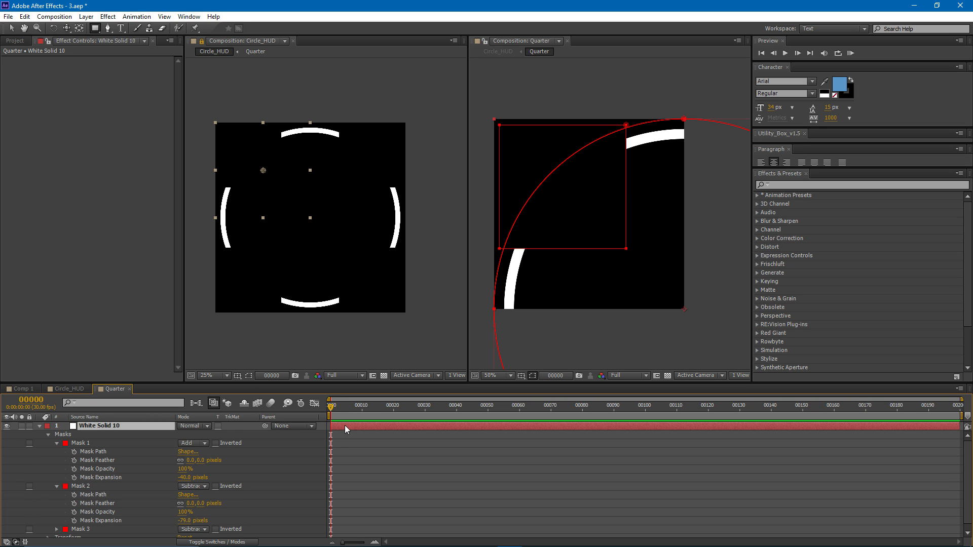
key("ctrl+d")
key("m")
left_click(81, 469)
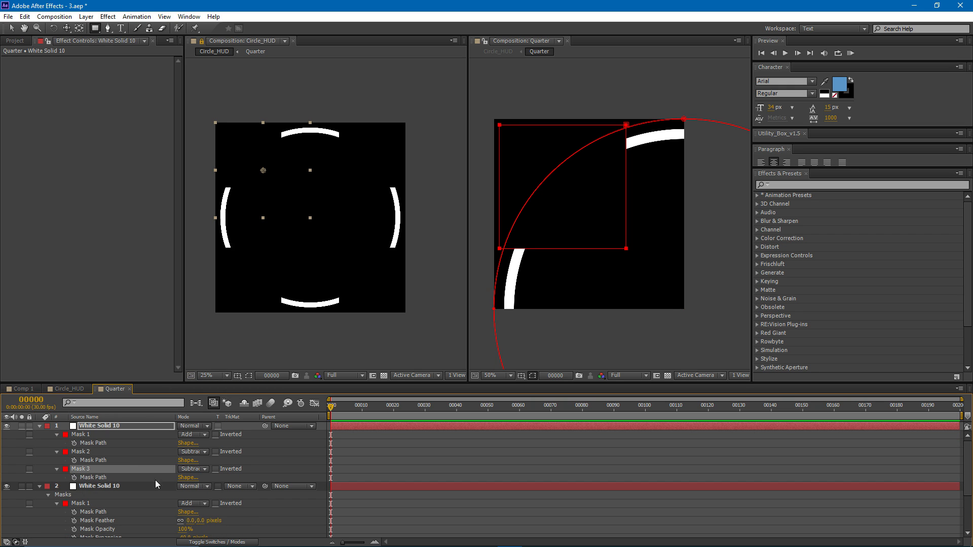
key("Delete")
- Set Mask 1's expansion on the top solid to -68 pixels for a thin ring
left_click(84, 445)
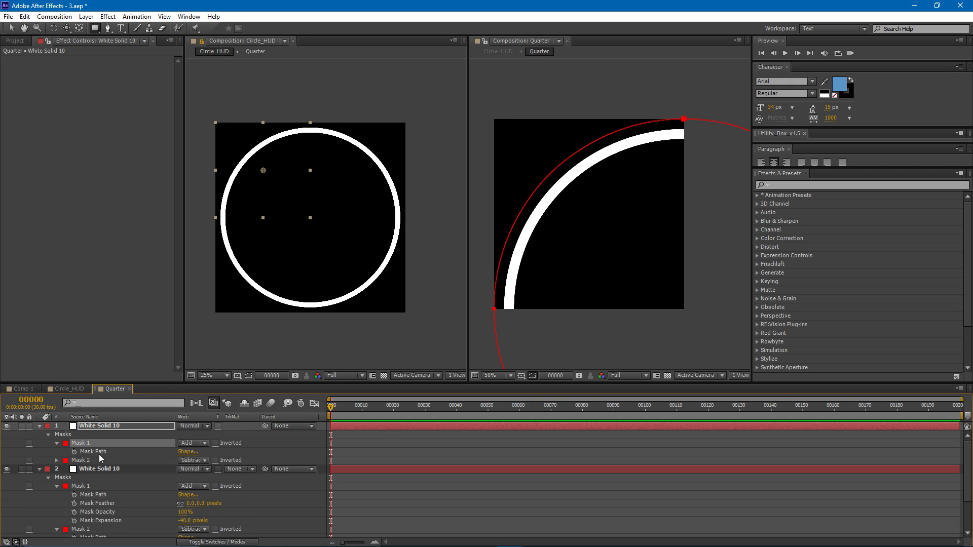
double_click(56, 445)
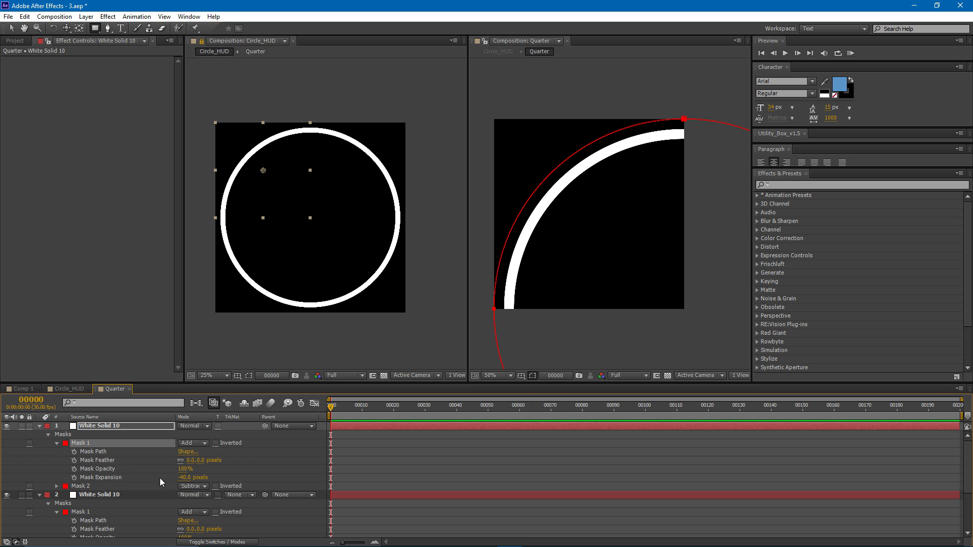
left_click_drag(186, 478, 171, 482)
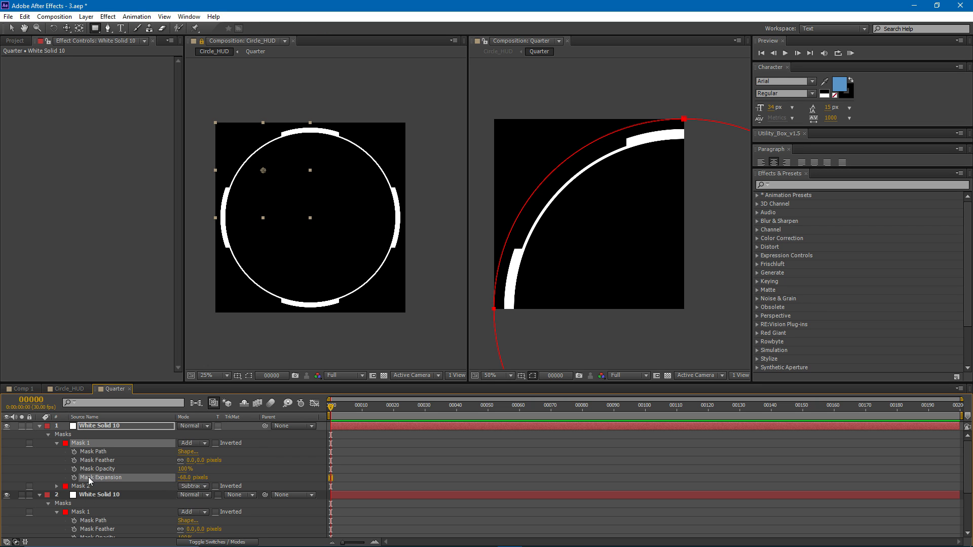
- Select Mask 3 on the lower white solid and widen the Quarter composition's viewer panel
left_click(130, 495)
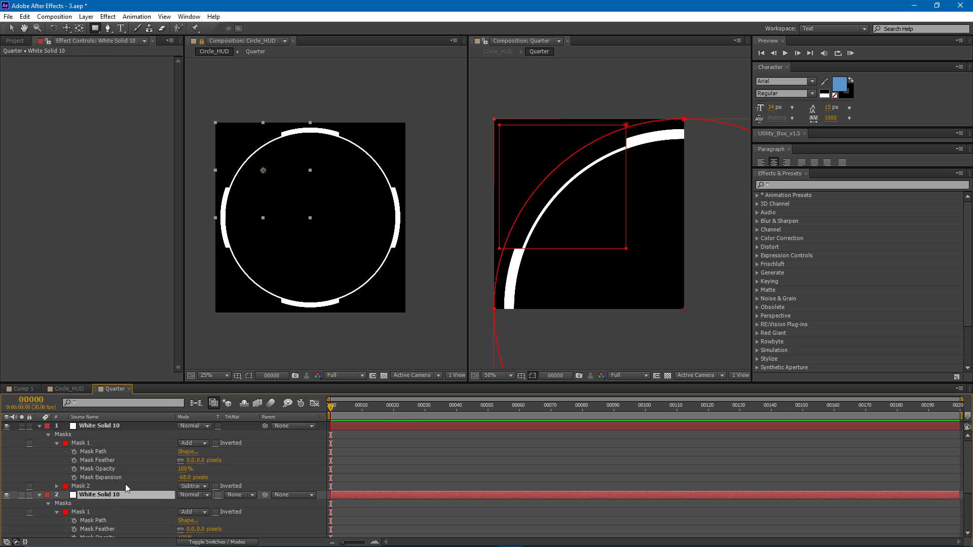
scroll(168, 451, "down", 3)
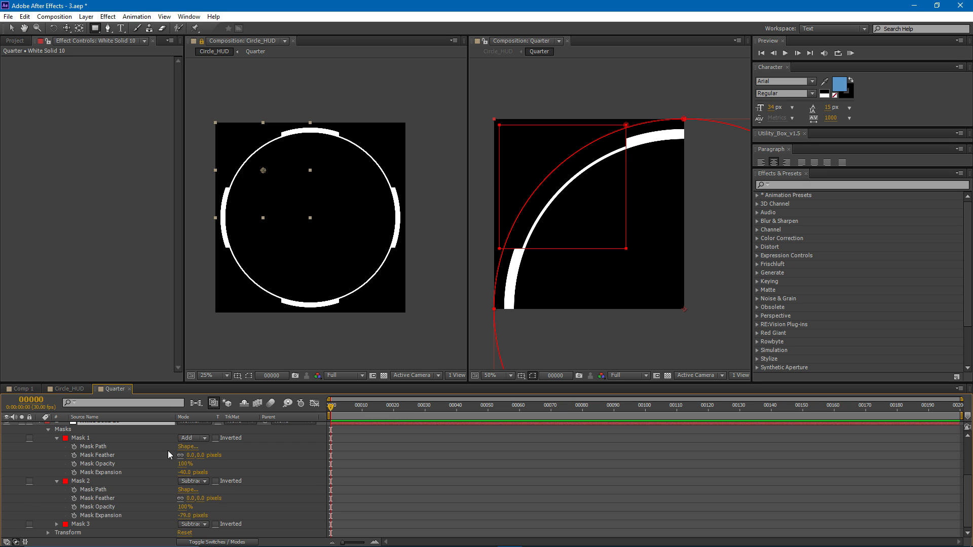
left_click(89, 526)
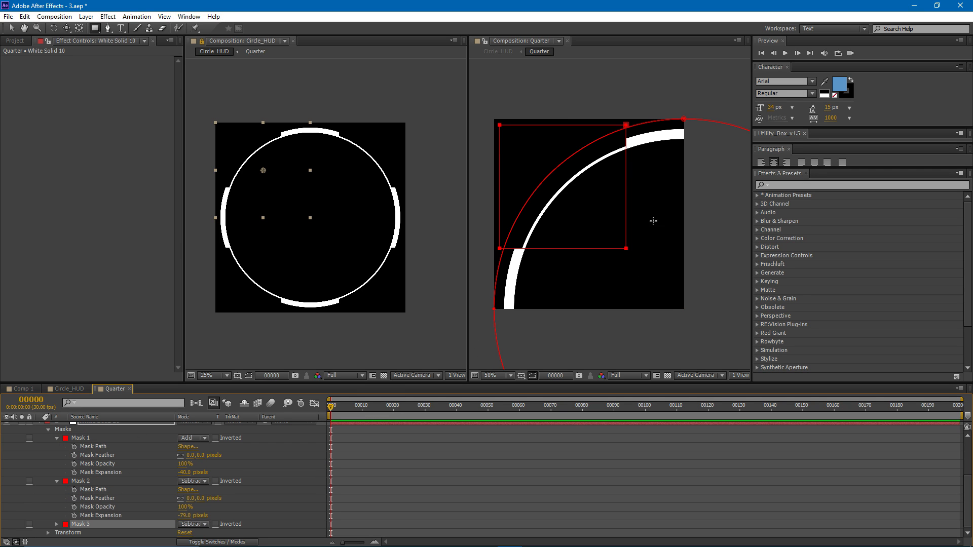
left_click_drag(568, 194, 586, 193)
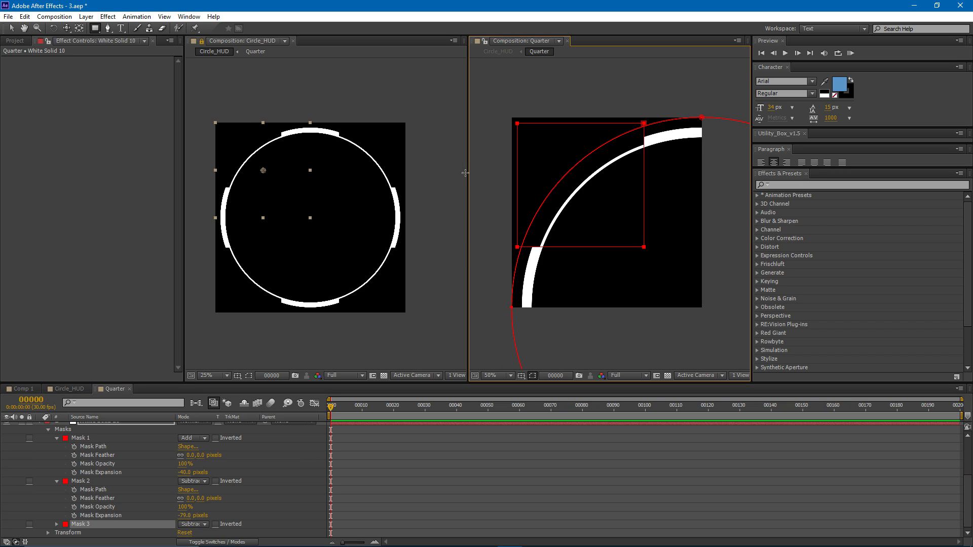
left_click_drag(466, 172, 404, 173)
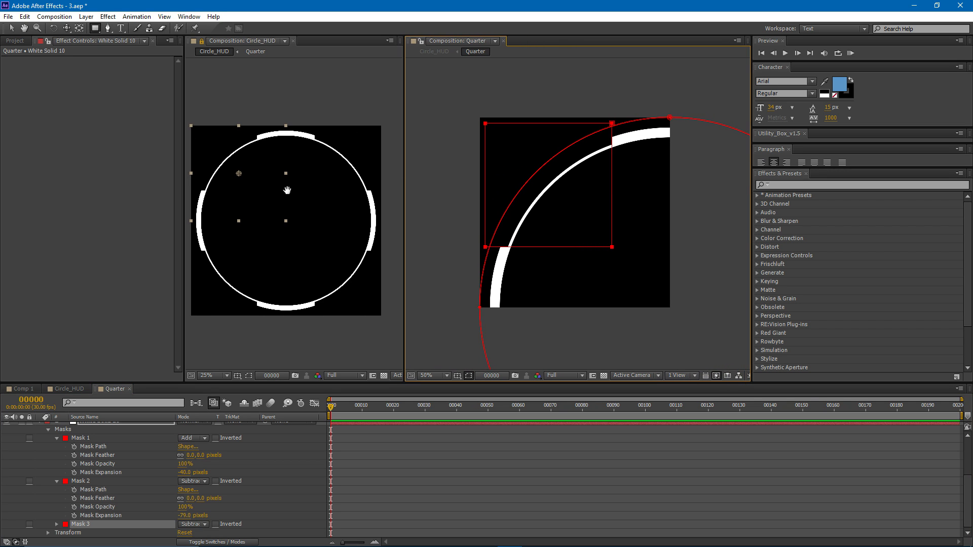
scroll(544, 202, "up", 2)
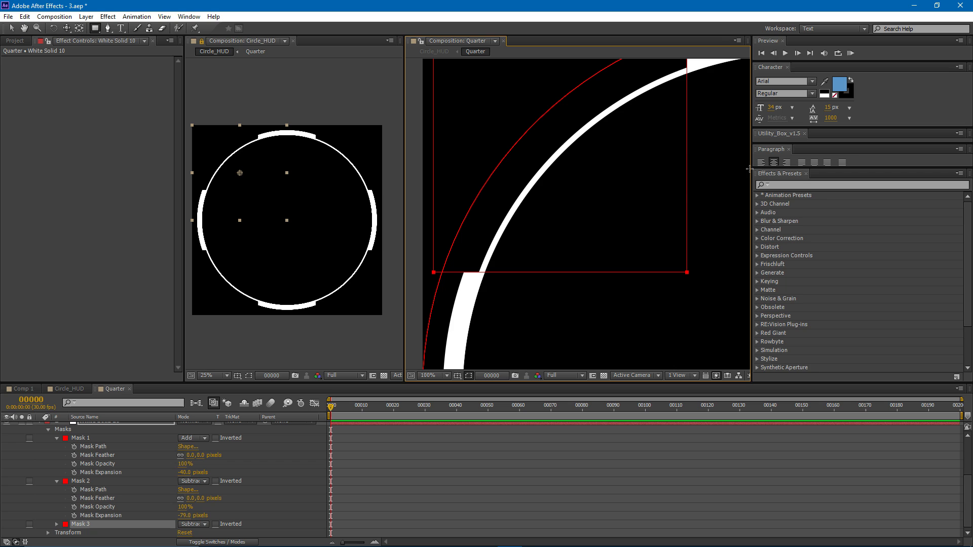
left_click_drag(752, 167, 819, 167)
left_click_drag(620, 174, 602, 192)
scroll(602, 191, "down", 2)
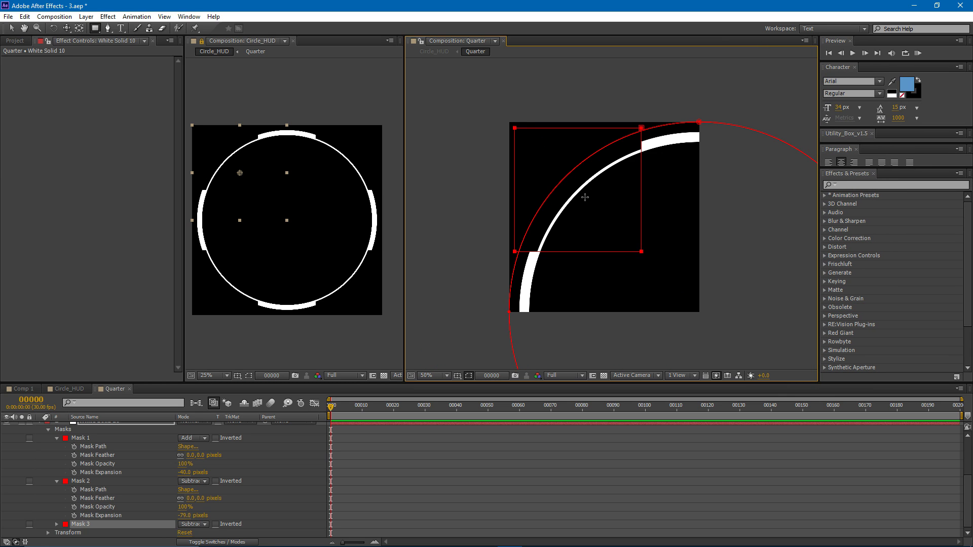
- Add a vertex to Mask 3's lower edge and move its two right corners to cut the upper arc segment at a slant
key("g")
left_click(598, 251)
key("v")
left_click_drag(643, 251, 666, 210)
left_click_drag(641, 128, 670, 122)
left_click_drag(665, 205, 638, 188)
left_click_drag(670, 122, 675, 120)
- Move Mask 3's lower-left corner down and outward and shift the added vertex to slant the lower arc segment's end
left_click_drag(515, 251, 510, 265)
left_click_drag(597, 252, 592, 251)
left_click_drag(510, 267, 510, 271)
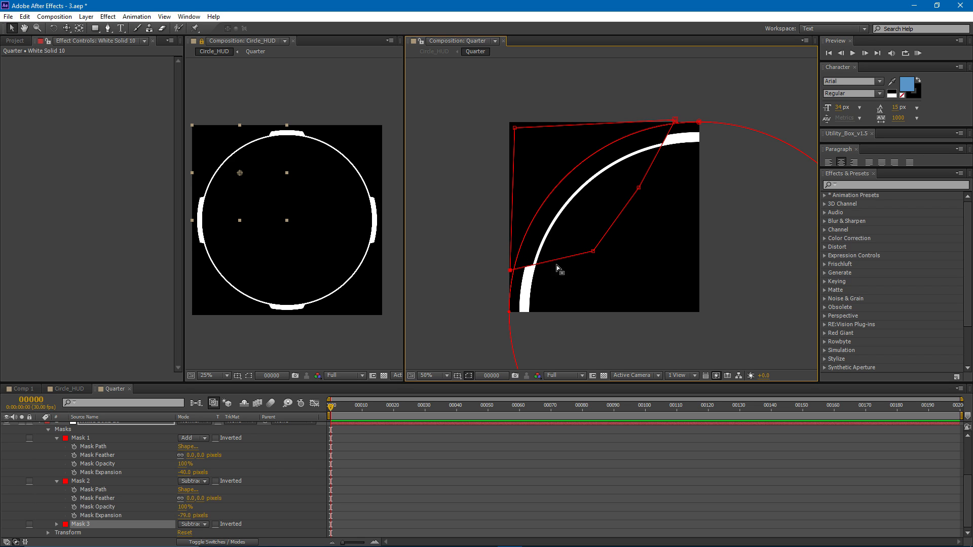
left_click_drag(593, 251, 584, 249)
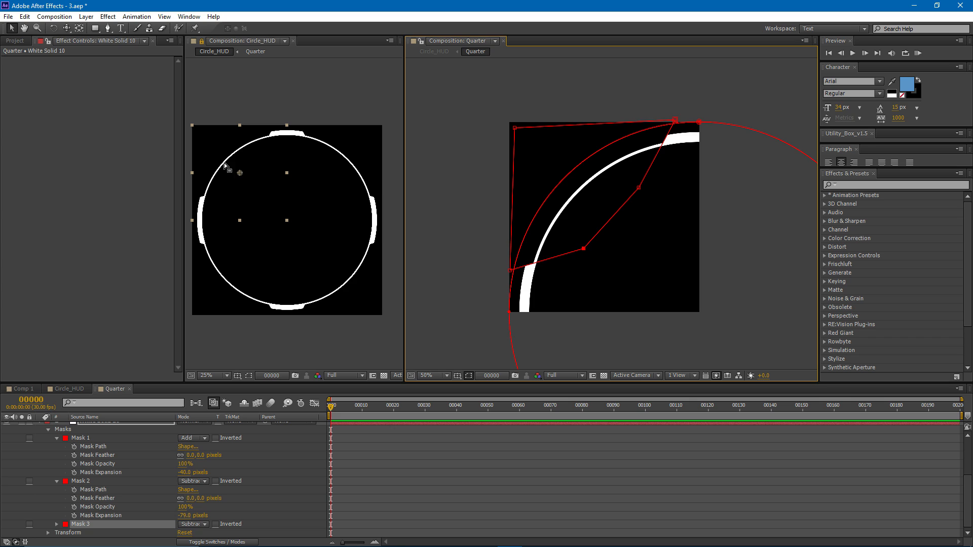
left_click_drag(510, 271, 506, 272)
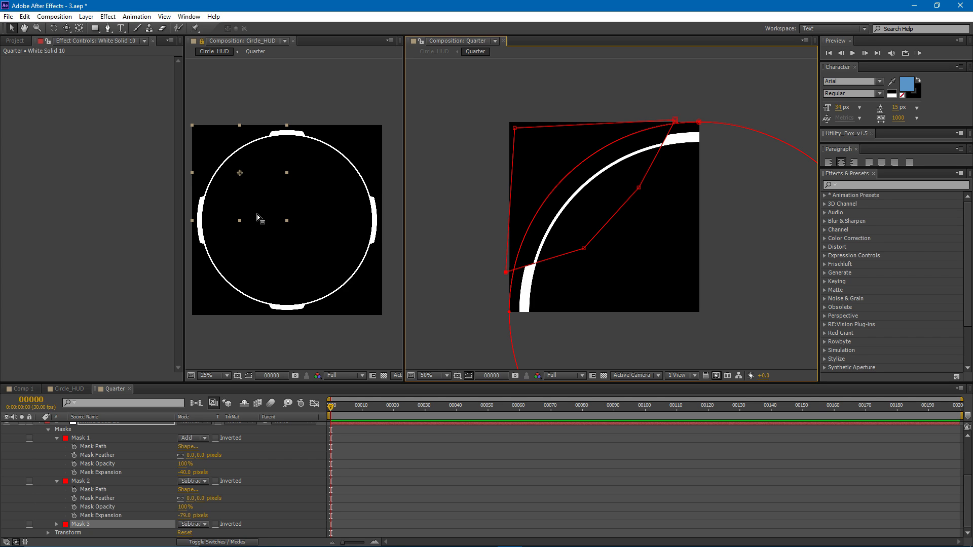
left_click_drag(584, 249, 580, 250)
- Fine-tune Mask 3's upper-right corner and the vertex below it to shorten the slanted upper arc segment
left_click_drag(639, 187, 636, 187)
left_click_drag(679, 121, 683, 120)
left_click_drag(636, 188, 641, 186)
left_click_drag(682, 118, 685, 117)
left_click_drag(247, 186, 255, 178)
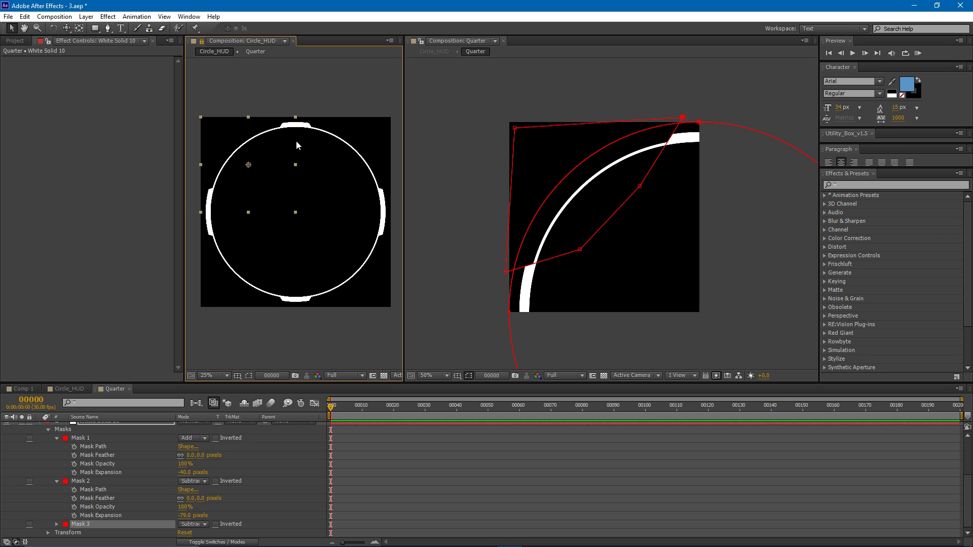
- Duplicate the top white solid layer and scale the copy down uniformly to form a second, inner ring
scroll(152, 481, "up", 3)
left_click(95, 428)
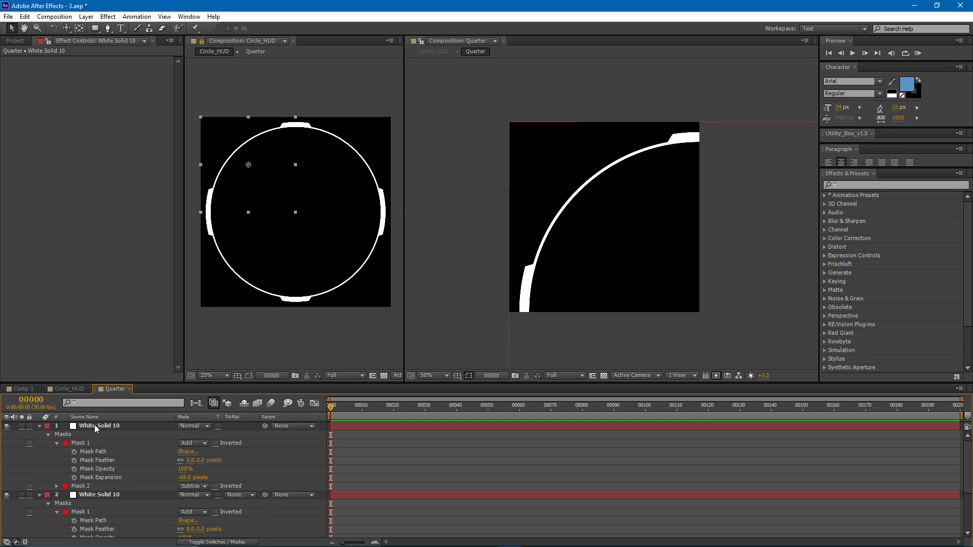
left_click(95, 427)
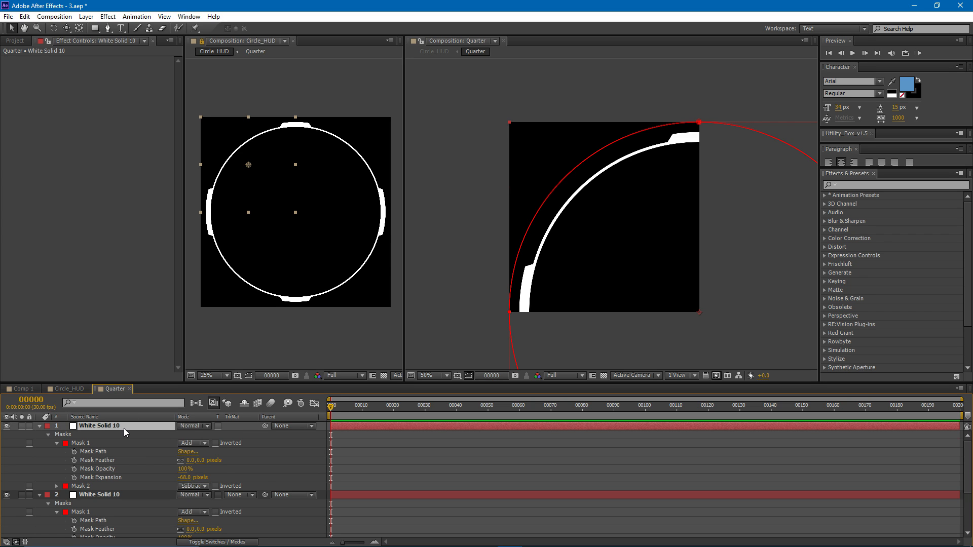
key("ctrl+d")
key("s")
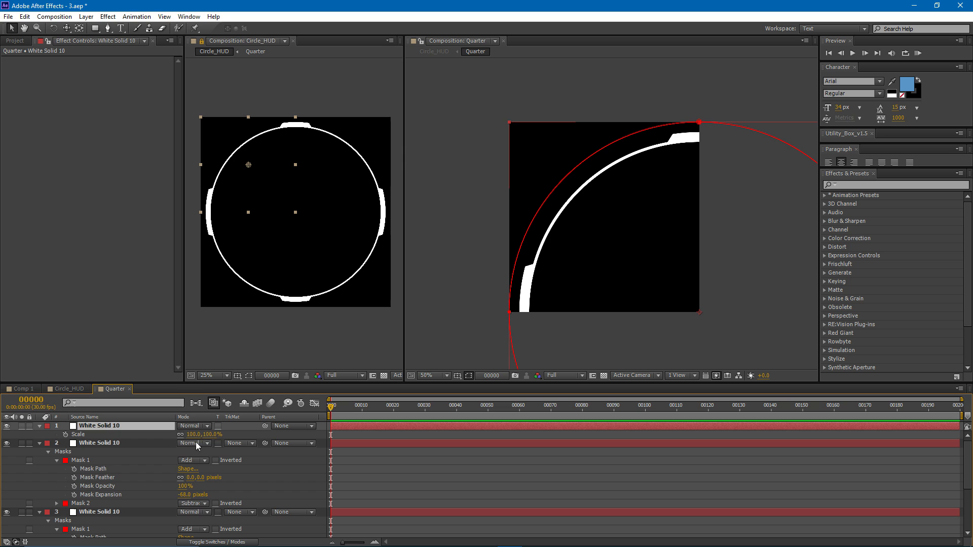
left_click_drag(197, 439, 200, 440)
- Reduce Mask 1's expansion on the duplicated solid to thin the inner ring to a fine line
key("m")
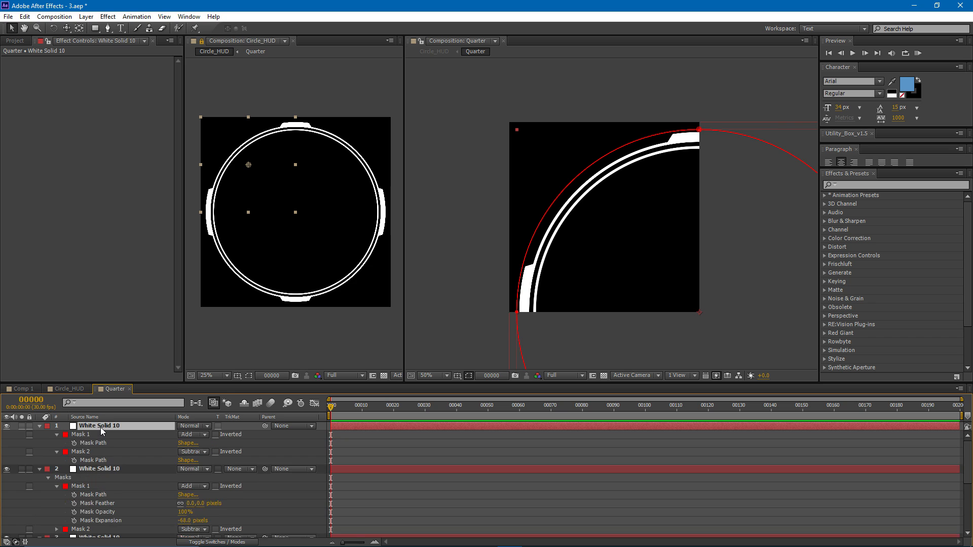
left_click(57, 434)
scroll(630, 274, "up", 2)
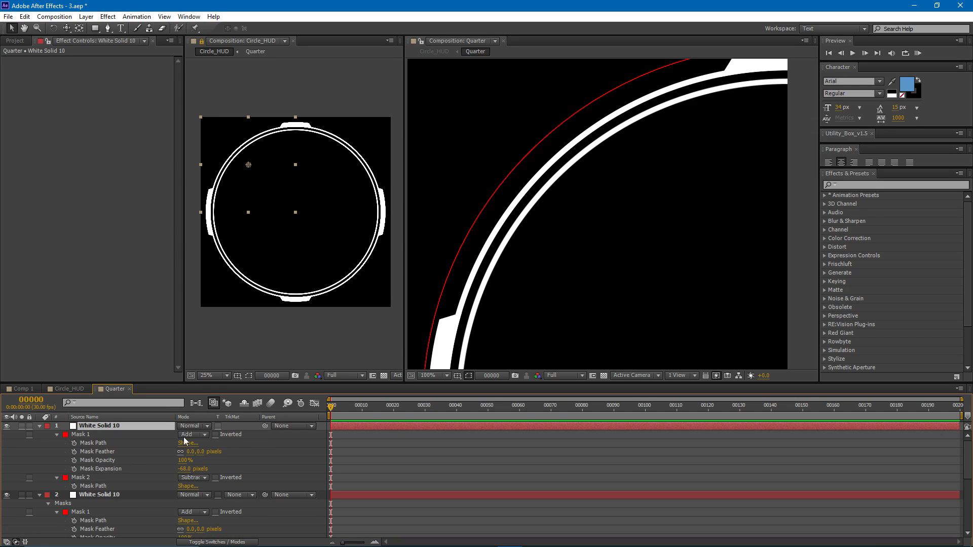
left_click_drag(187, 475, 183, 475)
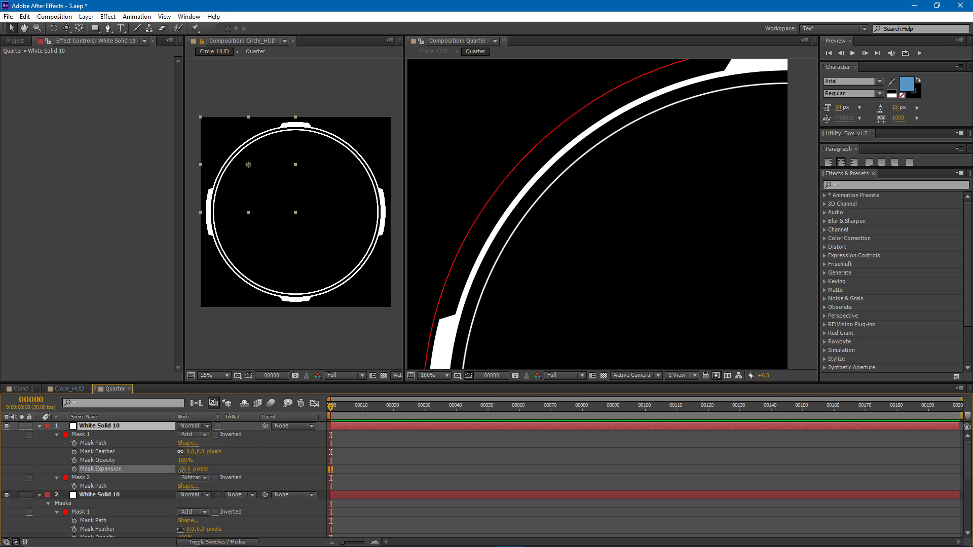
- Set the duplicated top solid's scale to 98% to bring the thin ring closer to the main ring
left_click(141, 427)
key("s")
left_click_drag(195, 436, 194, 436)
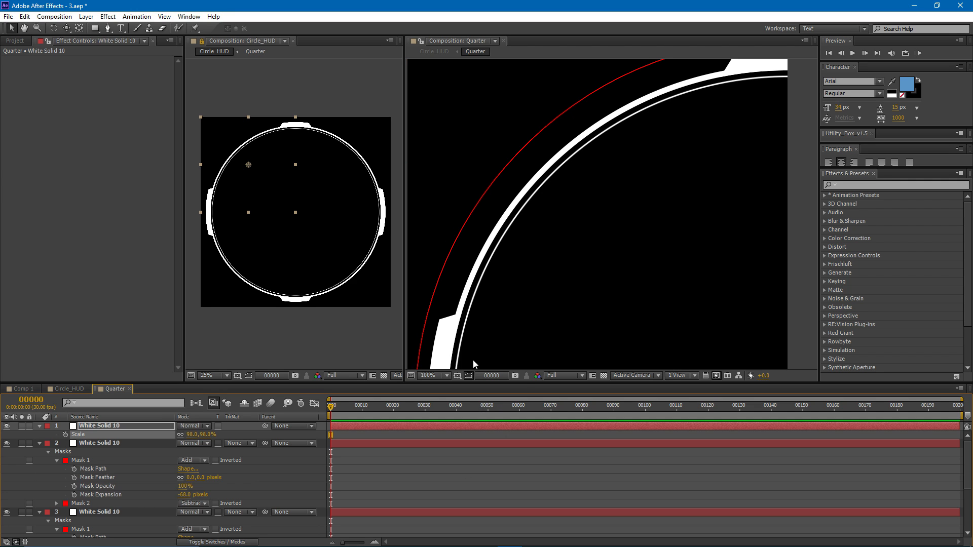
- Adjust the two lower-left vertices of Mask 3 on the third white solid to extend the lower arc segment upward
left_click(123, 510)
scroll(458, 308, "down", 2)
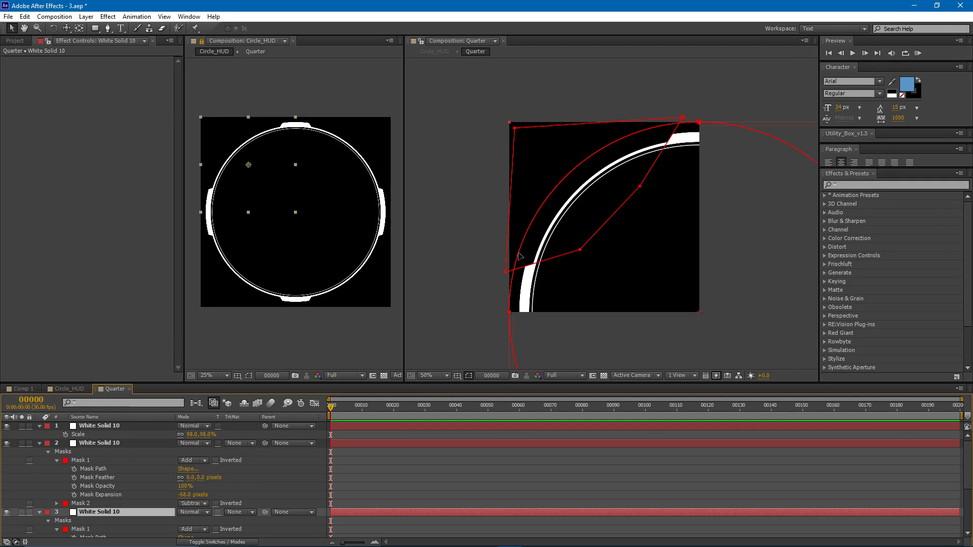
left_click_drag(580, 250, 581, 232)
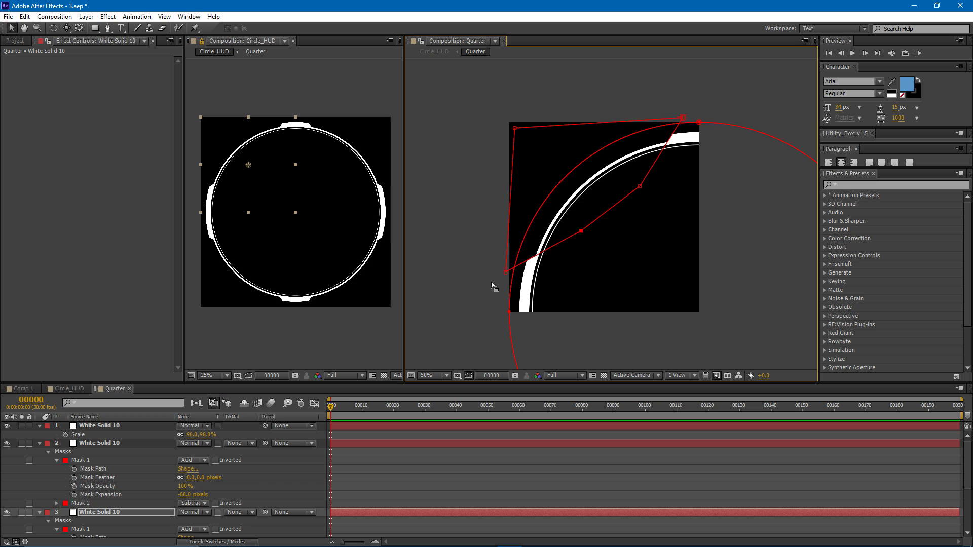
left_click_drag(504, 273, 505, 270)
left_click_drag(580, 232, 584, 226)
left_click(507, 268)
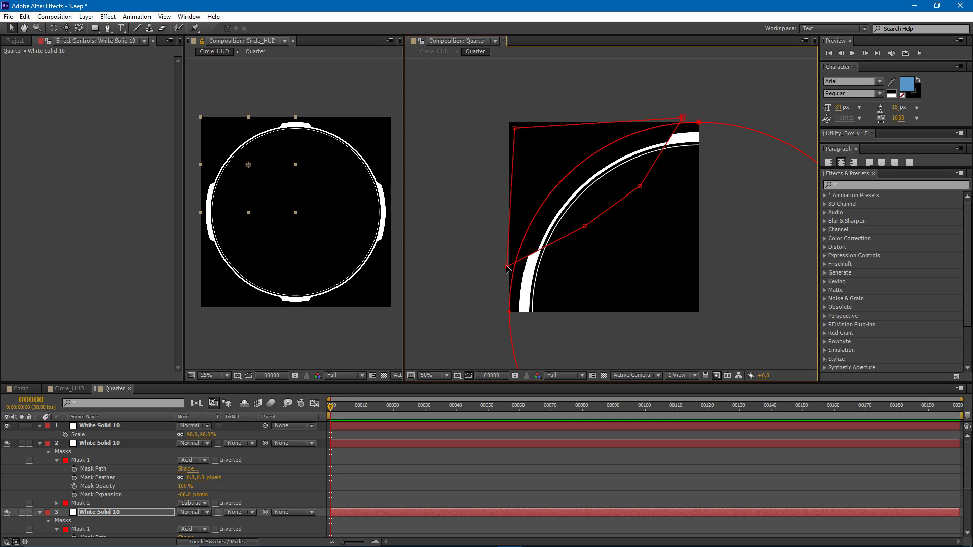
left_click_drag(584, 226, 579, 223)
left_click_drag(507, 268, 509, 264)
left_click(393, 458)
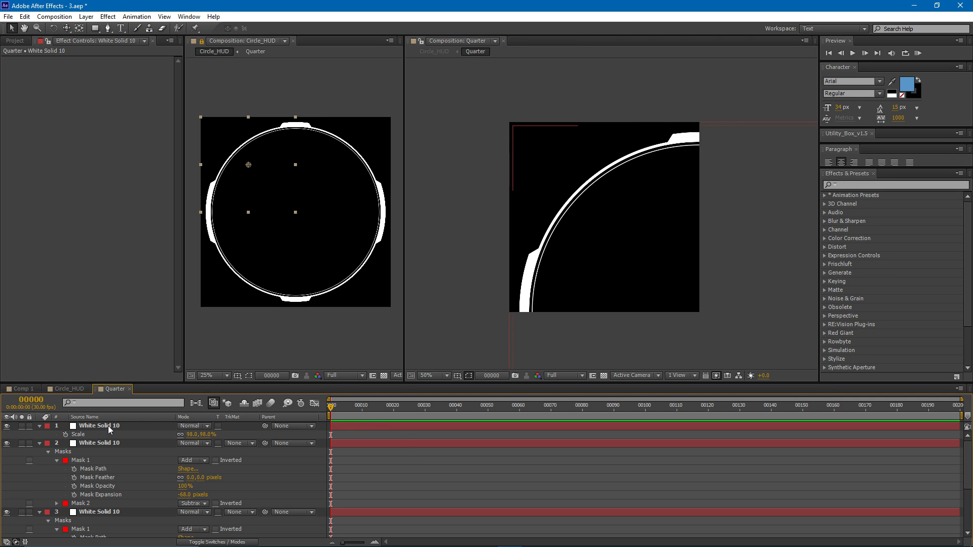
- Duplicate the thin ring's solid and set the copy's scale to 96%
left_click(120, 427)
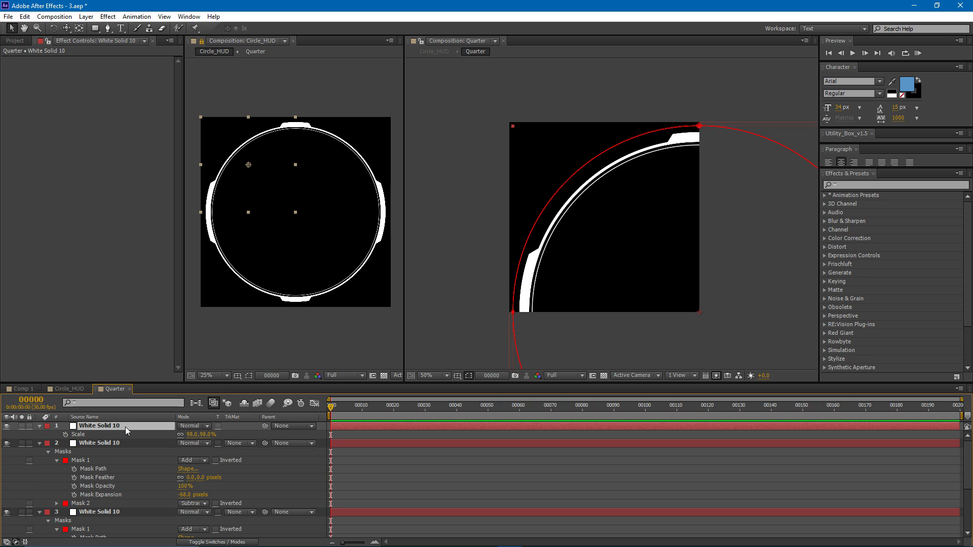
key("ctrl+d")
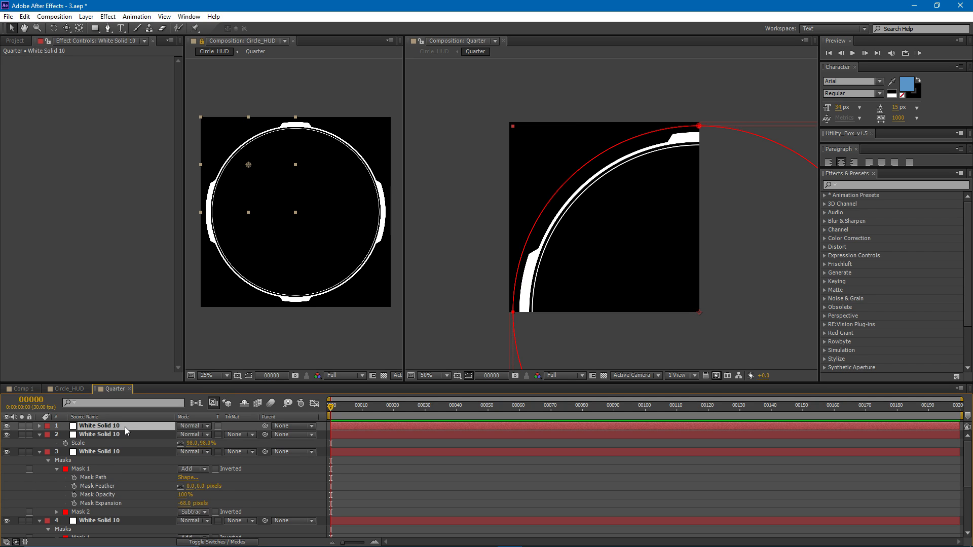
key("s")
left_click_drag(195, 434, 192, 434)
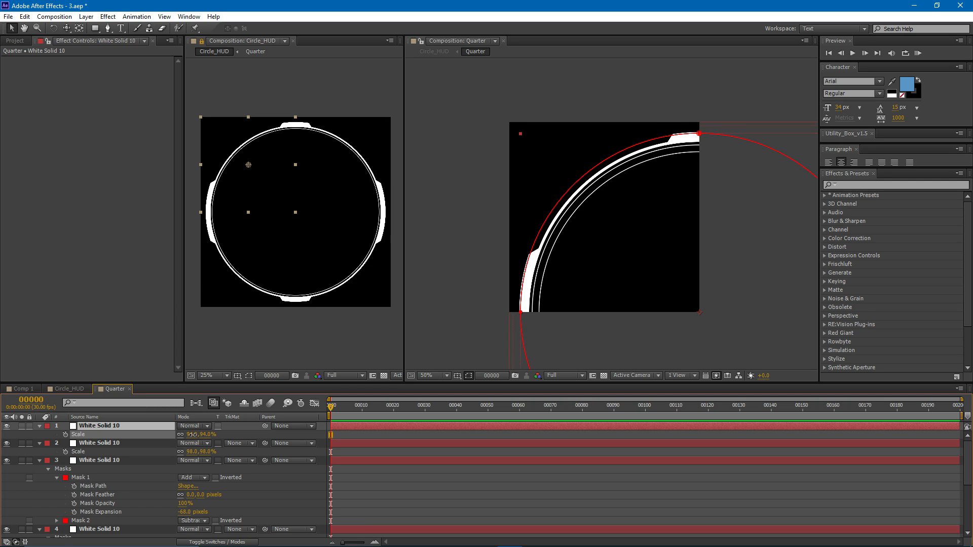
left_click_drag(192, 434, 195, 434)
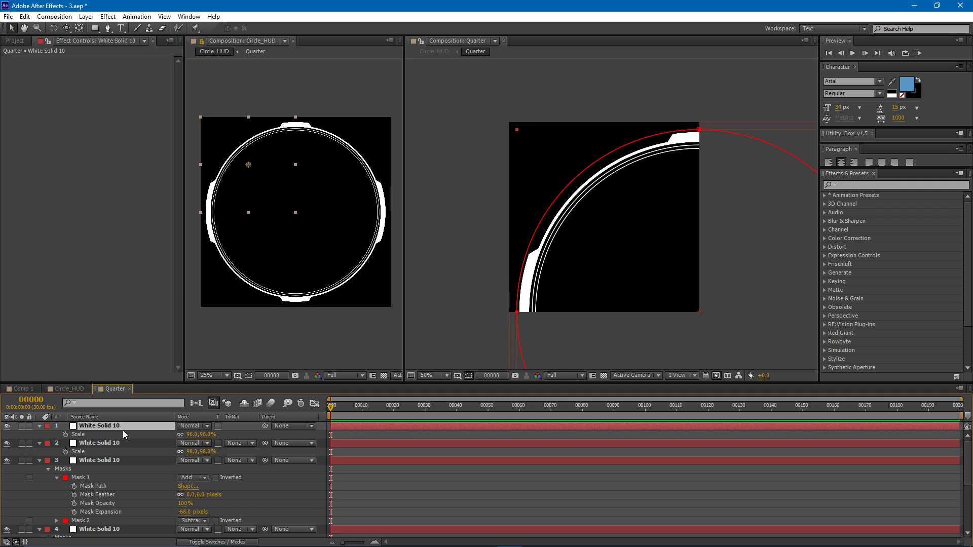
- Thicken the new inner ring by setting Mask 2's expansion to -101 pixels on the top solid
key("m")
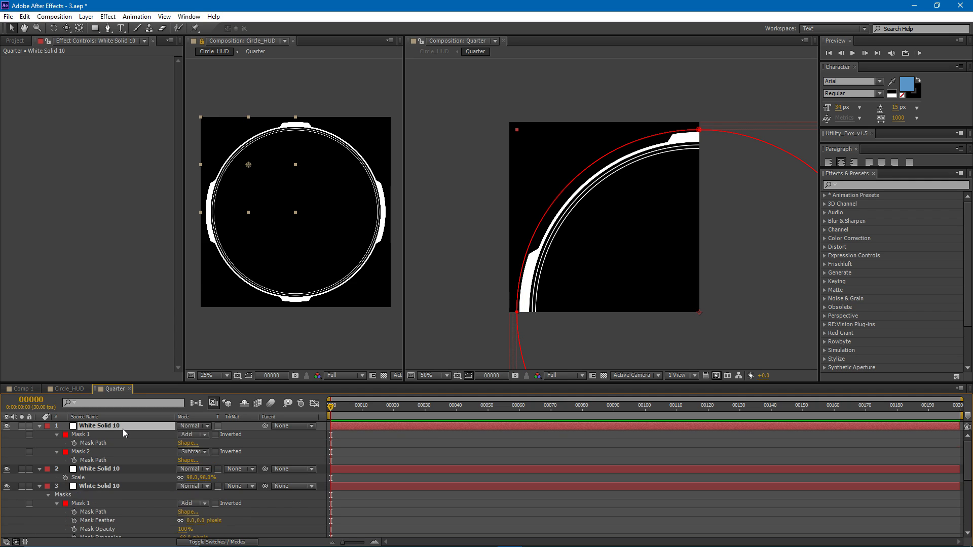
left_click(56, 451)
left_click_drag(182, 486, 176, 486)
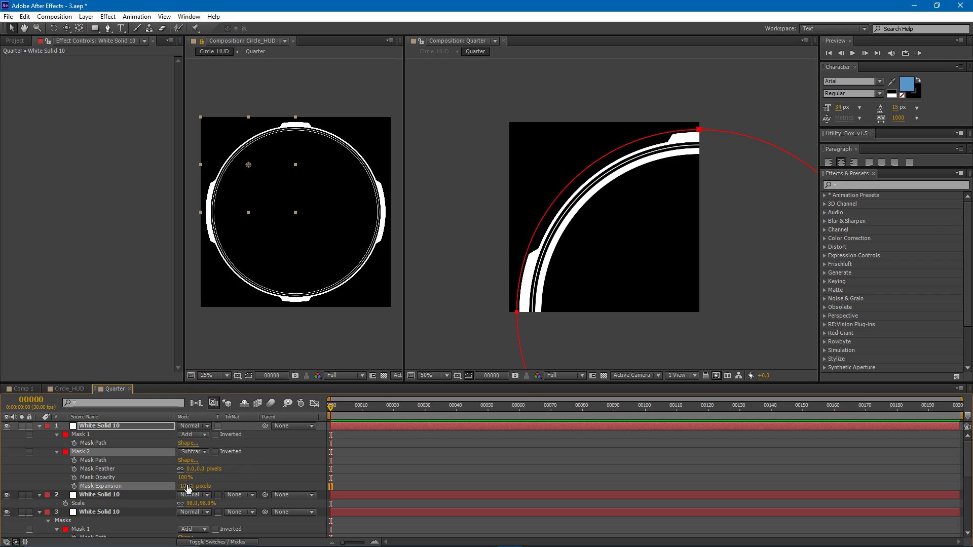
left_click(336, 433)
- Draw a rectangular mask across the middle of the top solid's ring and set it to Subtract
left_click(98, 28)
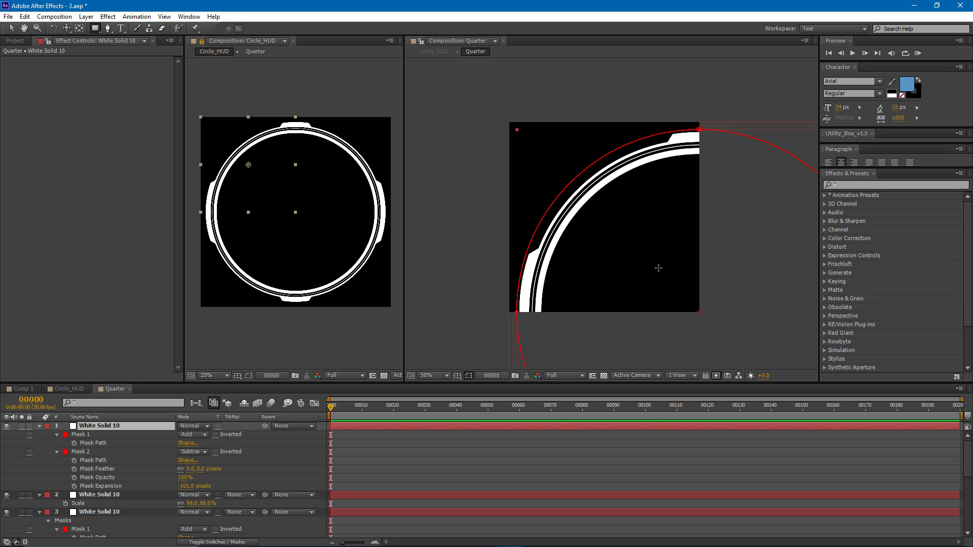
mouse_move(672, 278)
left_mouse_down()
mouse_move(595, 219)
mouse_move(551, 160)
left_mouse_up()
left_click(201, 504)
left_click(226, 454)
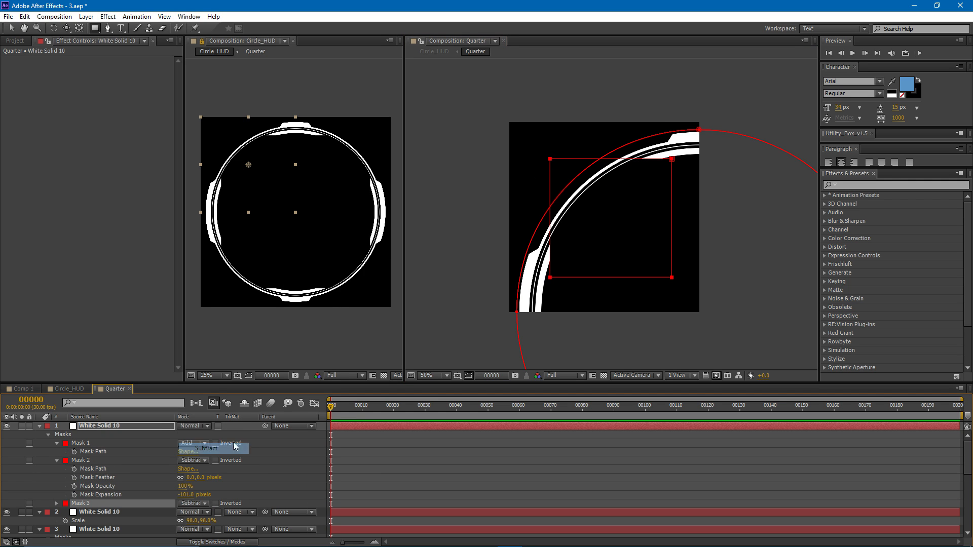
- Add a vertex to Mask 3's outer side edge, pull it outward, and lower the mask's bottom-left corner to slant the cut
key("g")
left_click(550, 176)
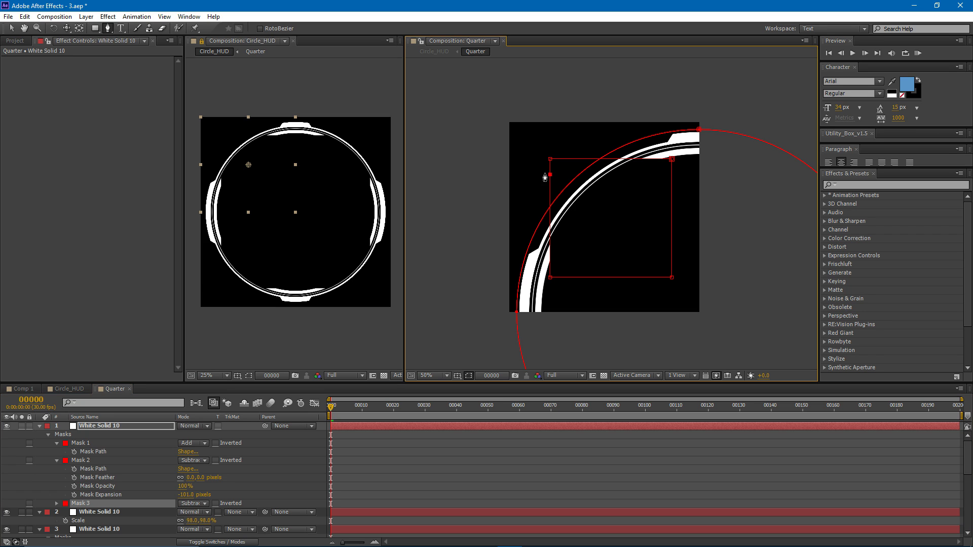
key("v")
left_click_drag(550, 177, 520, 218)
left_click_drag(551, 277, 551, 297)
- Move Mask 3's upper-left corner outward and lower its upper-right corner to slant the inner ring's upper segment end
left_click_drag(550, 160, 599, 122)
left_click_drag(672, 160, 676, 161)
left_click_drag(599, 122, 551, 134)
left_click_drag(675, 161, 674, 168)
left_click_drag(551, 132, 535, 138)
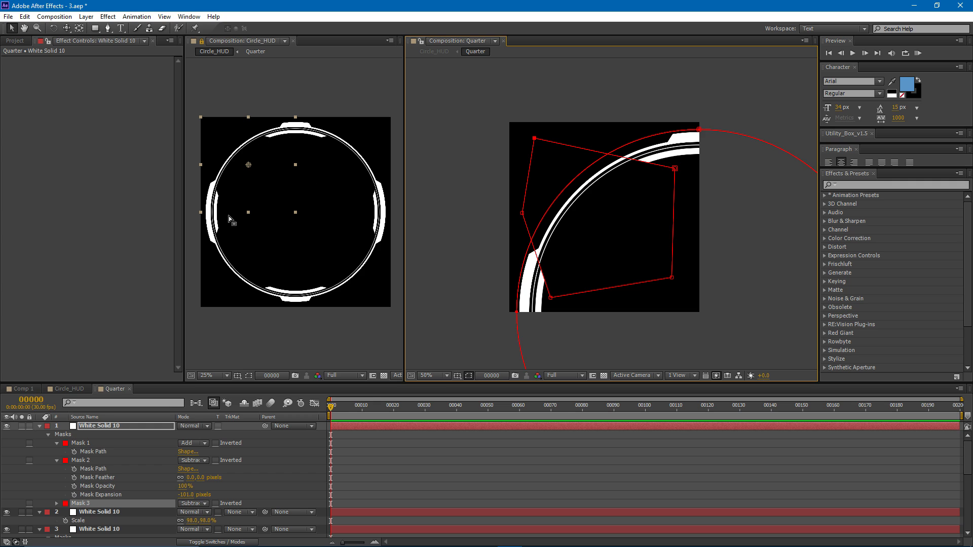
- Fine-tune Mask 3's two upper corners and set Mask 2's expansion to -106 pixels
left_click_drag(536, 139, 541, 135)
left_click_drag(676, 168, 676, 170)
left_click_drag(184, 495, 184, 496)
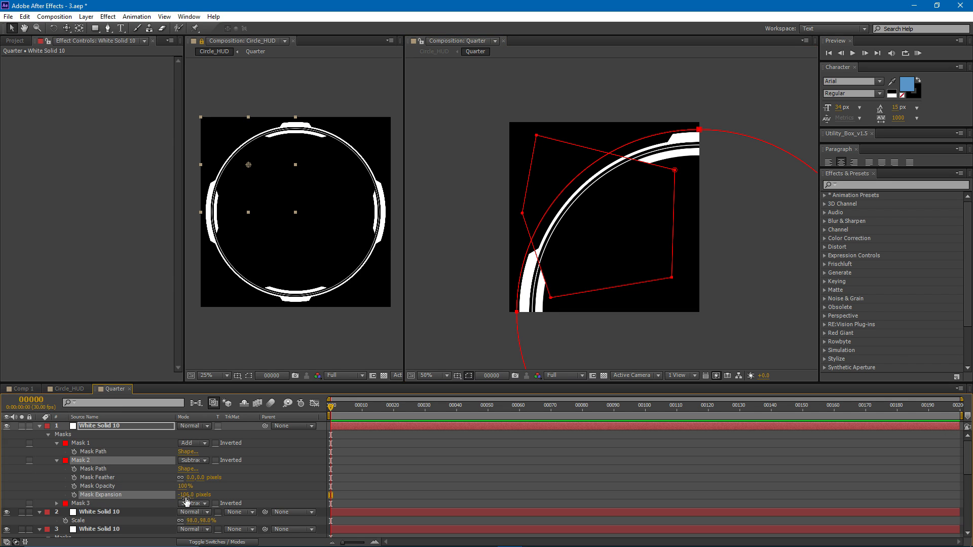
- Duplicate the top white solid and delete Mask 3 from the copy
left_click(115, 426)
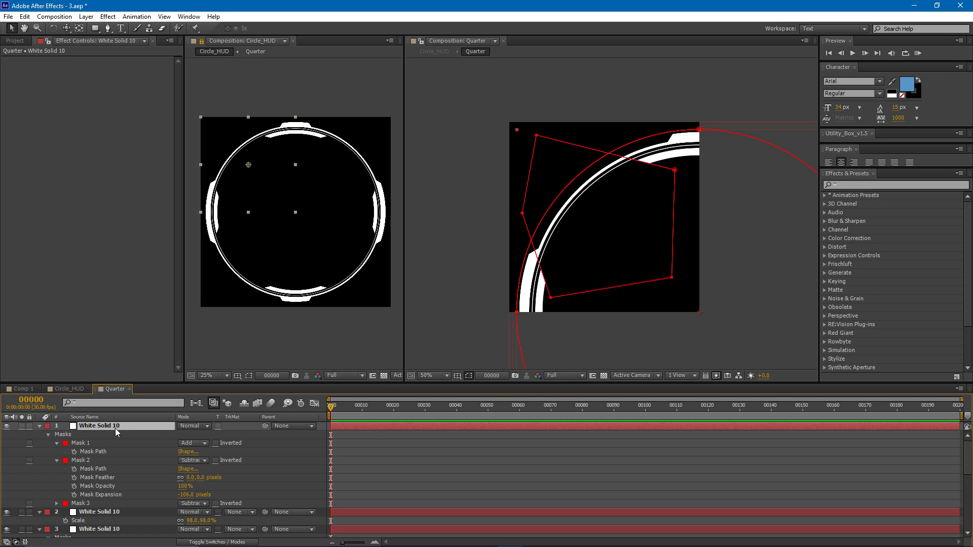
key("ctrl+d")
key("m")
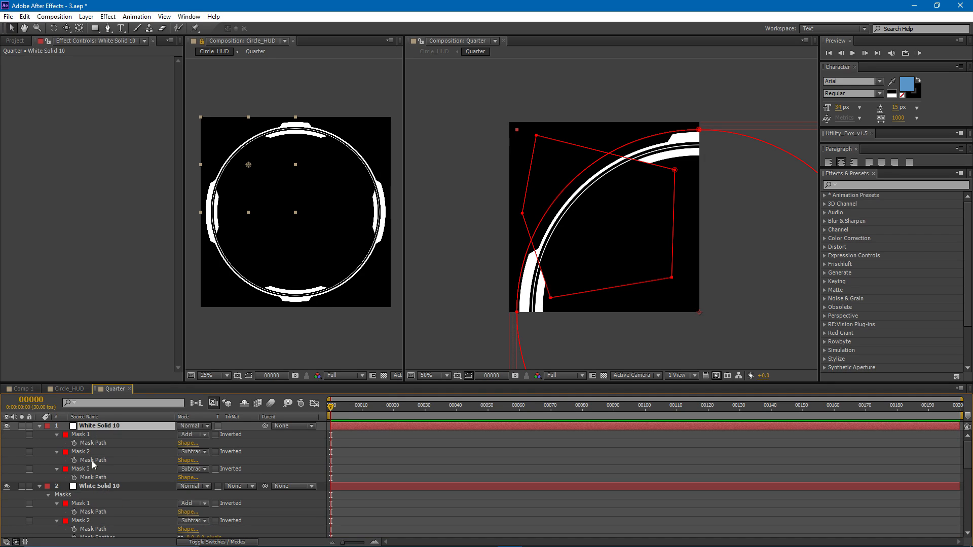
left_click(109, 470)
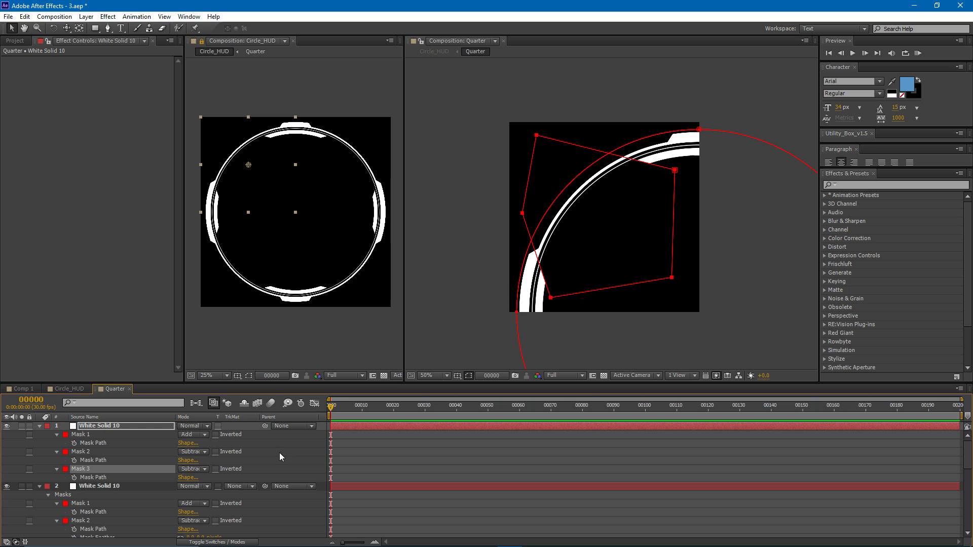
key("Delete")
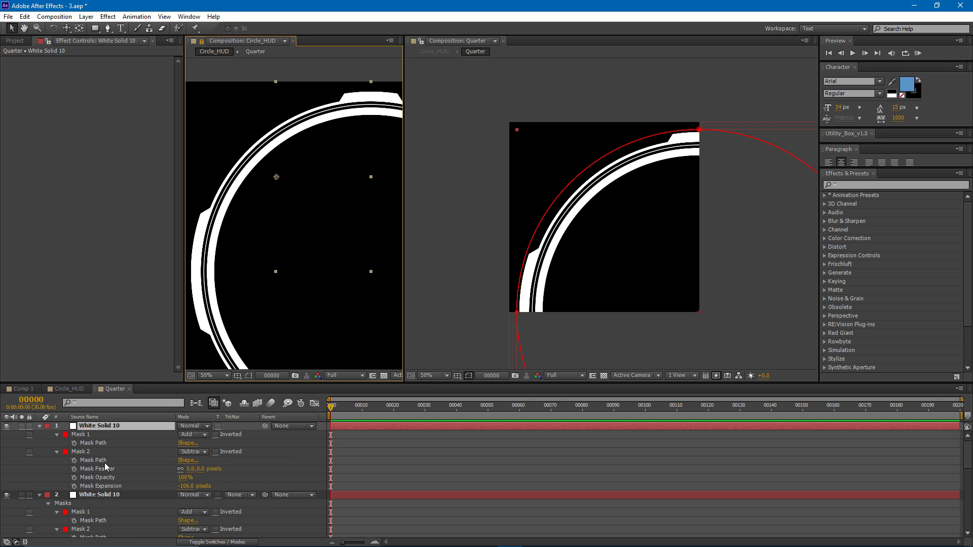
- Set Mask 2's expansion to -82 pixels on the copy to turn its full ring into a thin line
mouse_move(187, 487)
left_mouse_down()
mouse_move(200, 487)
mouse_move(182, 491)
mouse_move(187, 486)
left_mouse_up()
mouse_move(274, 213)
left_mouse_down()
mouse_move(286, 217)
mouse_move(286, 194)
mouse_move(284, 206)
left_mouse_up()
left_click(92, 426)
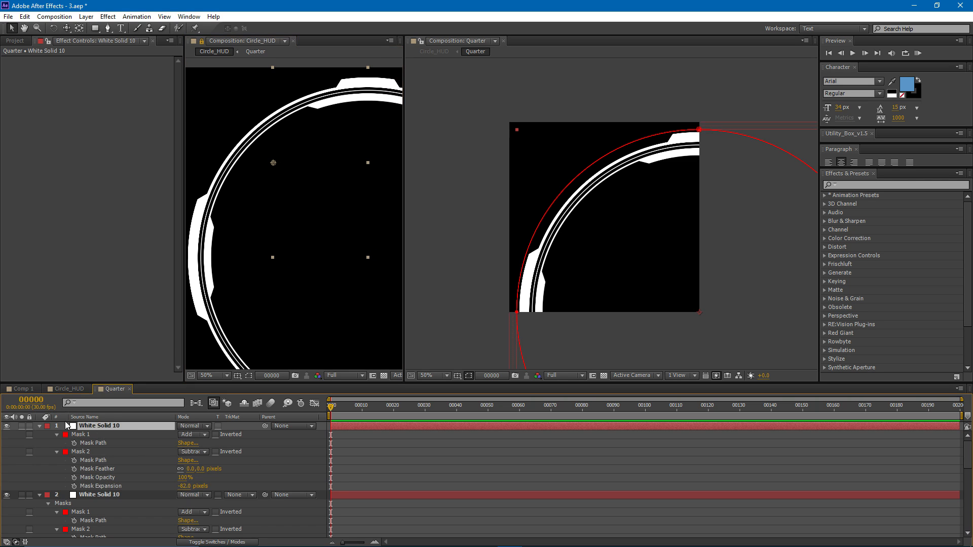
- Collapse the top two white solids and pre-compose them together as Pre-comp 7, moving all attributes
left_click(39, 426)
left_click(39, 434)
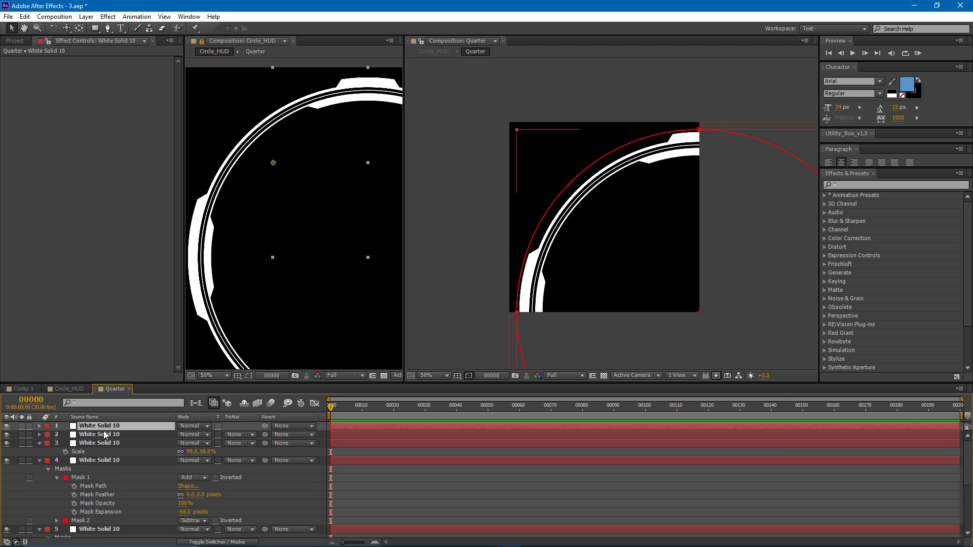
left_click(106, 435, "shift")
left_click_drag(499, 234, 465, 216)
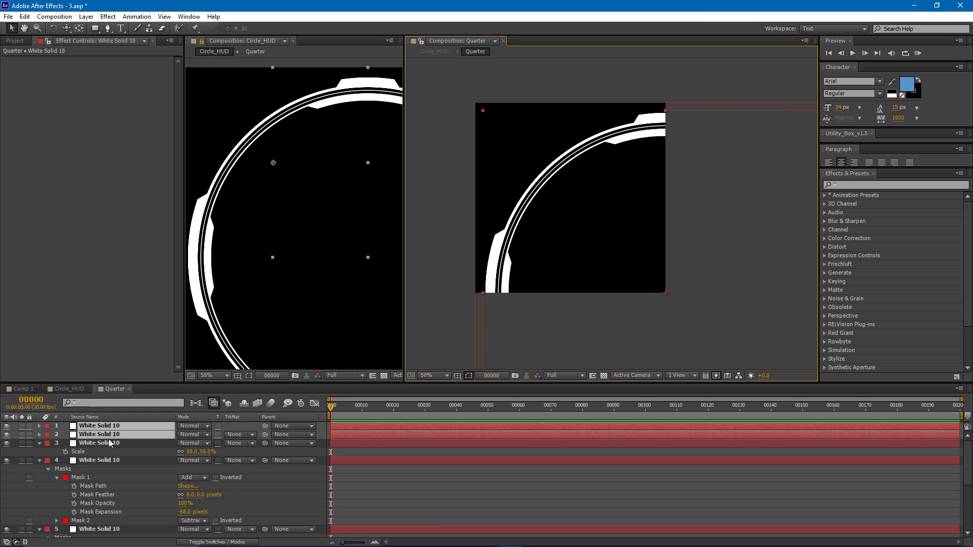
key("ctrl+shift+c")
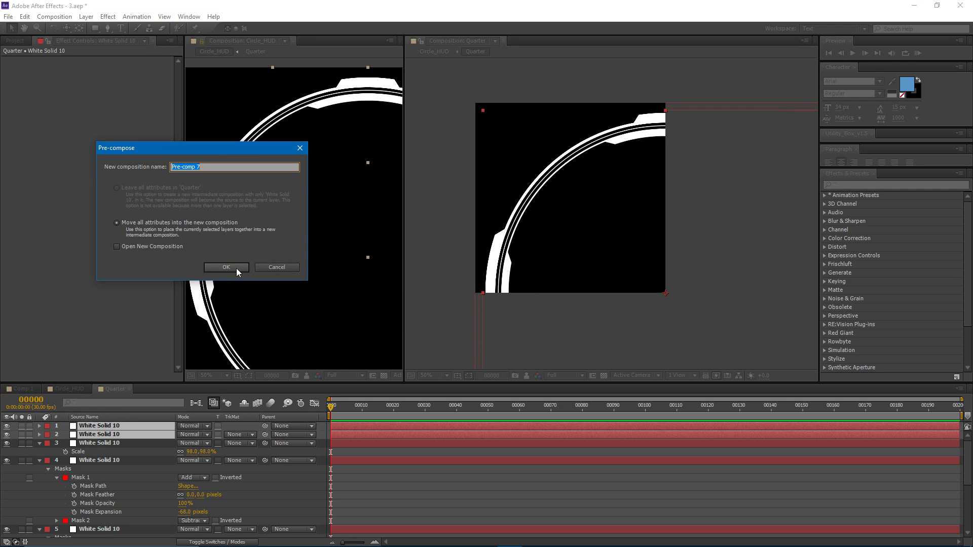
left_click(234, 267)
- Apply the Find Edges effect to Pre-comp 7 and enable Invert
left_click(110, 17)
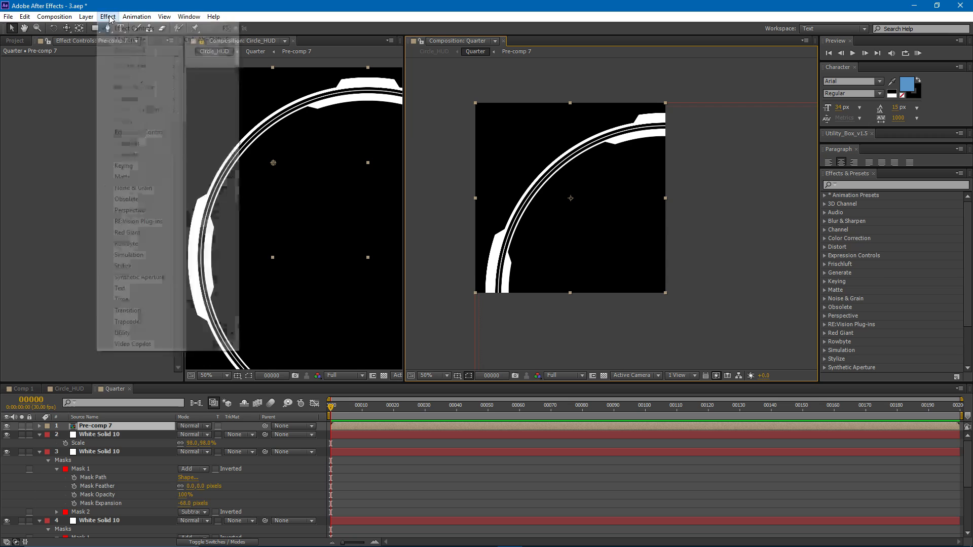
mouse_move(152, 267)
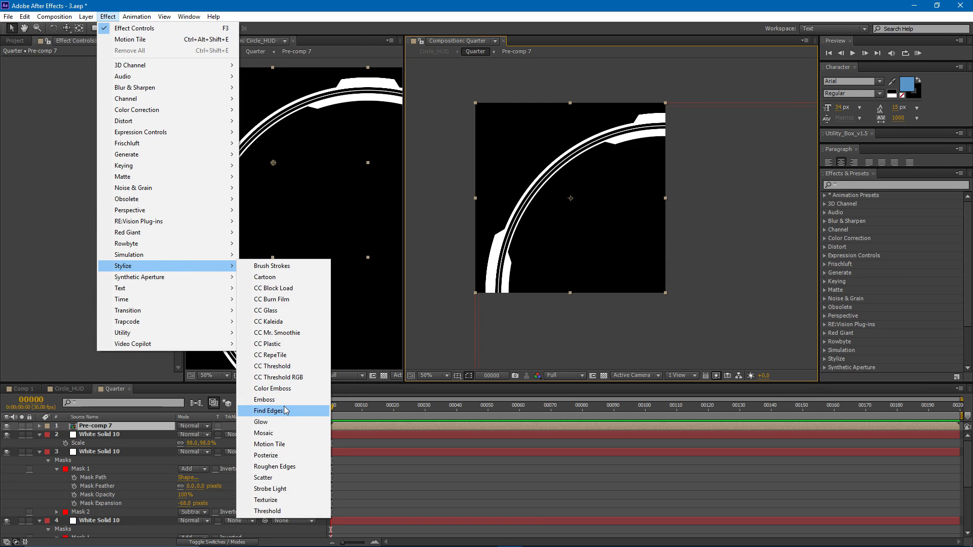
left_click(264, 411)
left_click(104, 69)
- Examine the outlined inner ring up close and as a whole in the Circle_HUD and Quarter viewers
scroll(284, 162, "up", 2)
mouse_move(315, 108)
left_mouse_down()
mouse_move(241, 233)
mouse_move(274, 163)
mouse_move(282, 181)
left_mouse_up()
scroll(255, 229, "down", 1)
key("grave")
mouse_move(278, 223)
left_mouse_down()
mouse_move(272, 195)
mouse_move(290, 209)
left_mouse_up()
scroll(342, 270, "up", 1)
left_click_drag(200, 243, 228, 289)
key("grave")
scroll(268, 234, "down", 1)
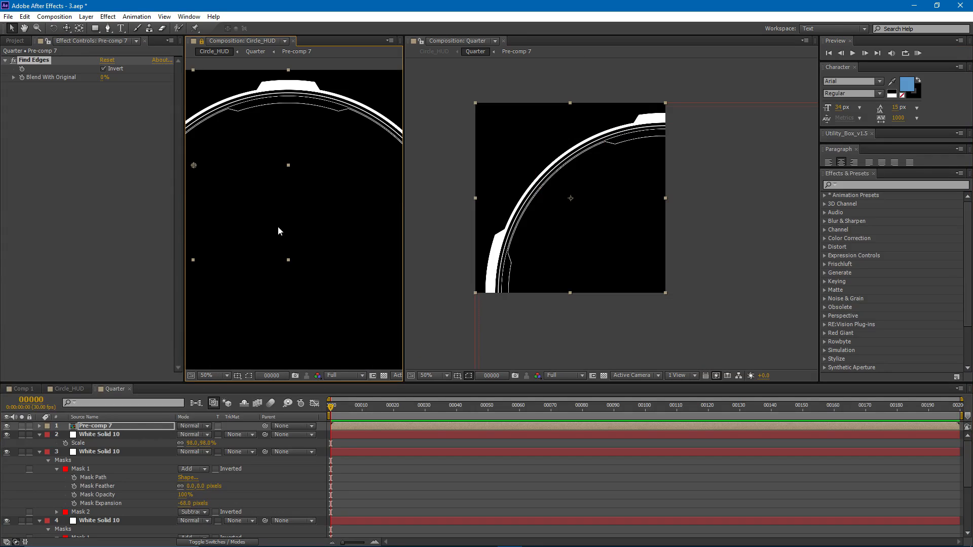
left_click_drag(516, 192, 571, 195)
scroll(272, 184, "down", 1)
left_click_drag(272, 184, 283, 190)
left_click_drag(597, 199, 565, 208)
scroll(558, 210, "up", 4)
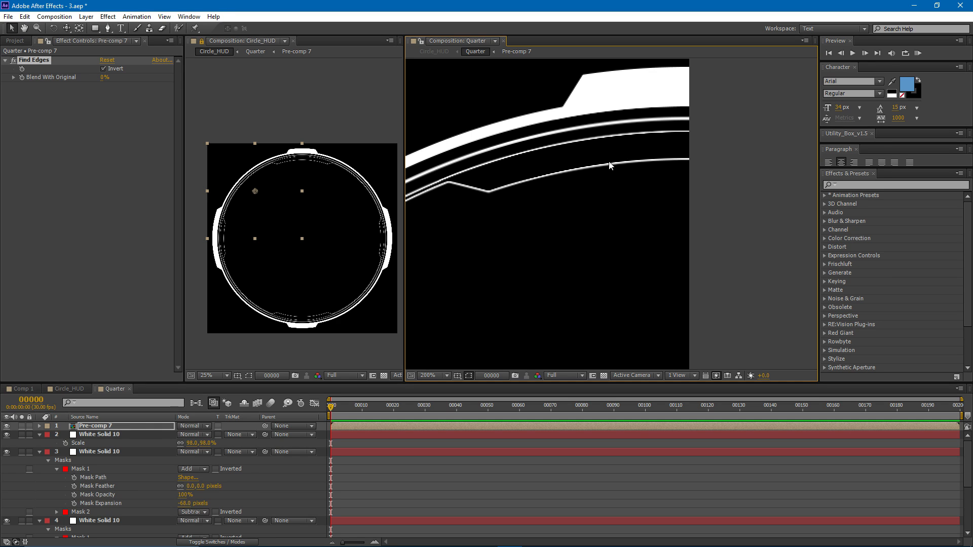
- Duplicate the 98% scaled white solid below Pre-comp 7 and set the copy's scale to 93%
scroll(695, 159, "down", 2)
left_click(108, 436)
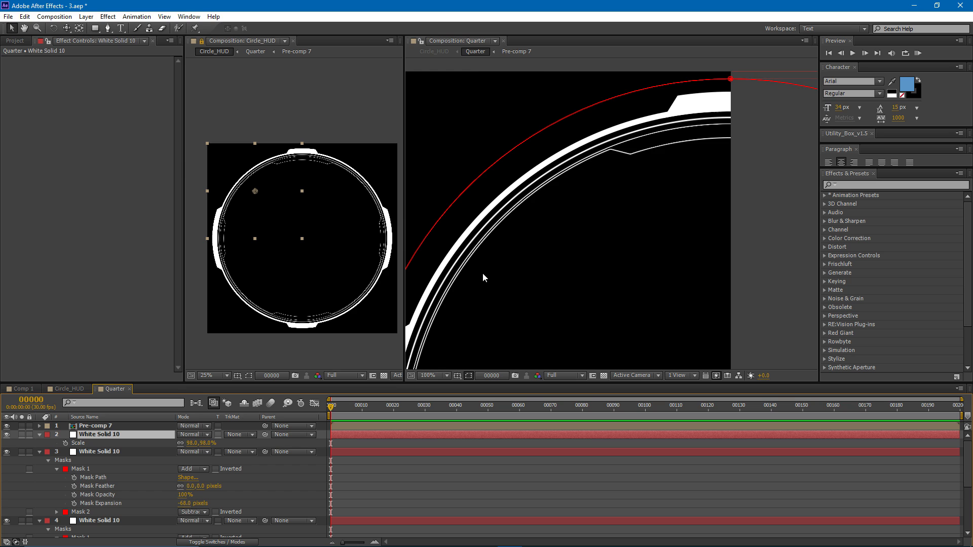
key("ctrl+d")
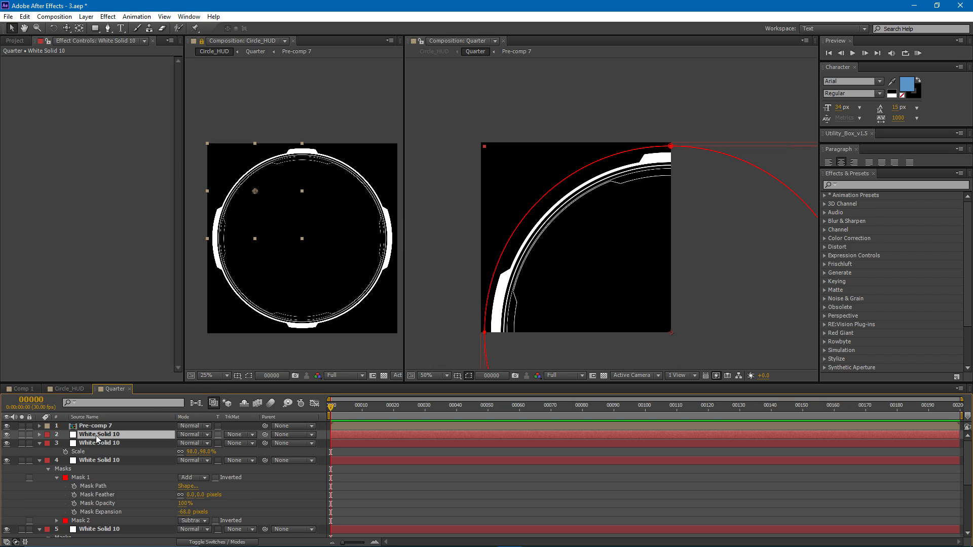
left_click_drag(557, 289, 528, 281)
key("s")
left_click_drag(193, 445, 194, 448)
scroll(522, 224, "up", 2)
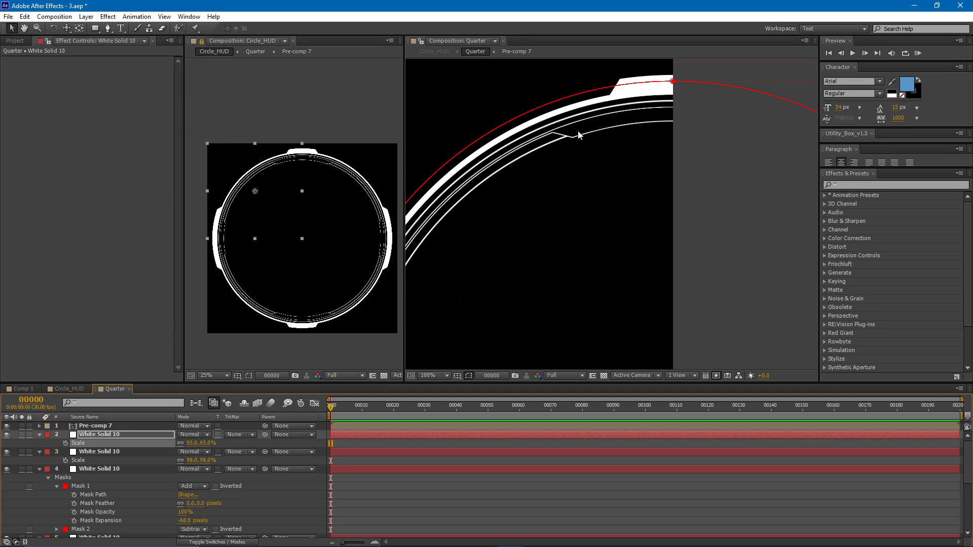
- Set the blending mode of Pre-comp 7 to Screen
left_click(106, 429)
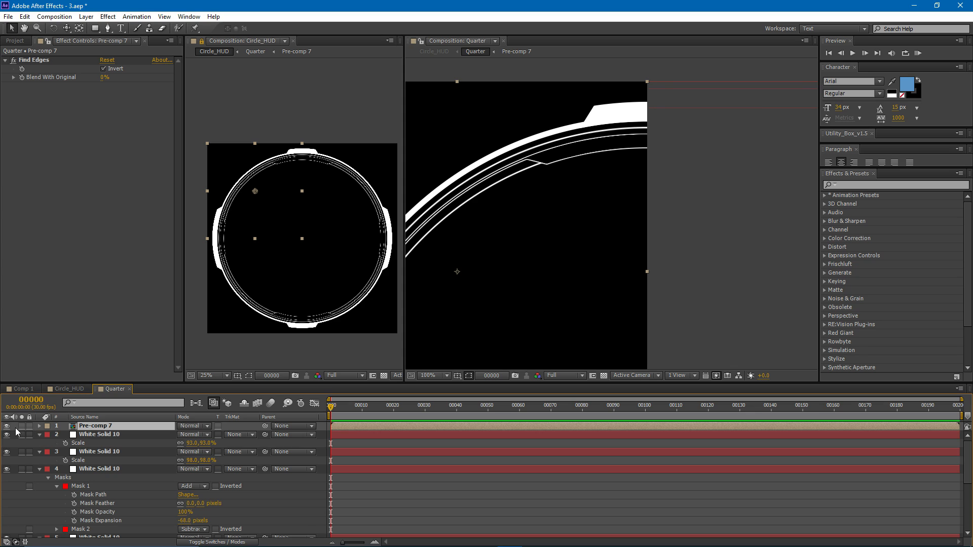
left_click_drag(541, 188, 582, 184)
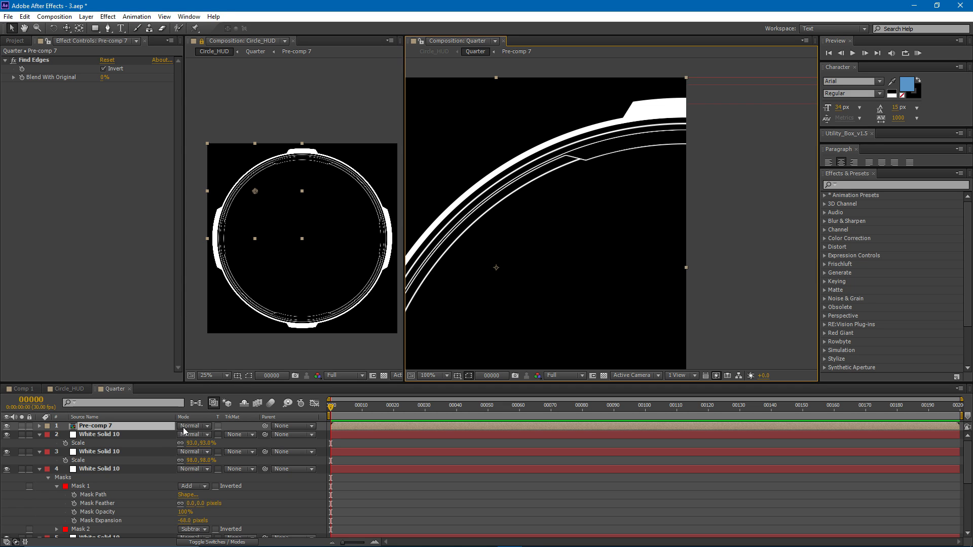
left_click(149, 427)
left_click(185, 426)
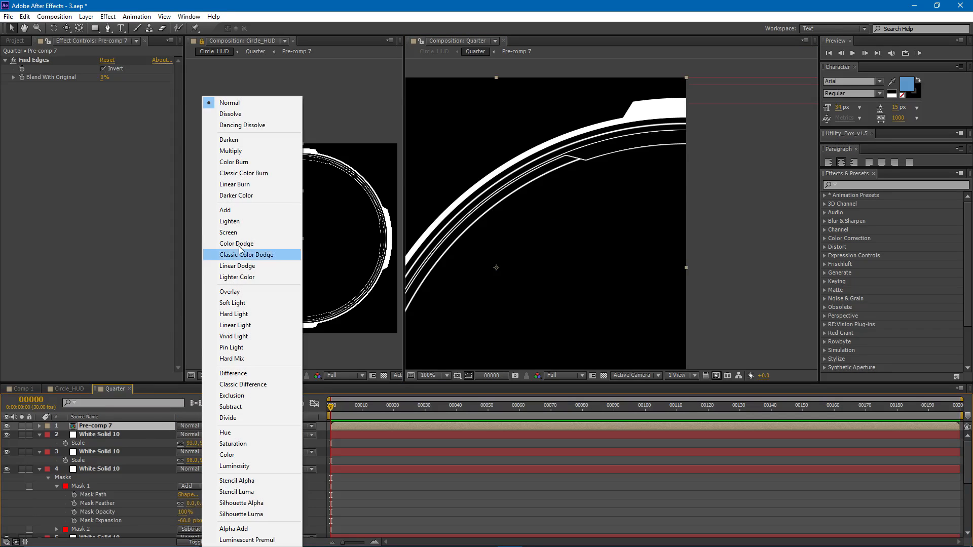
left_click(215, 233)
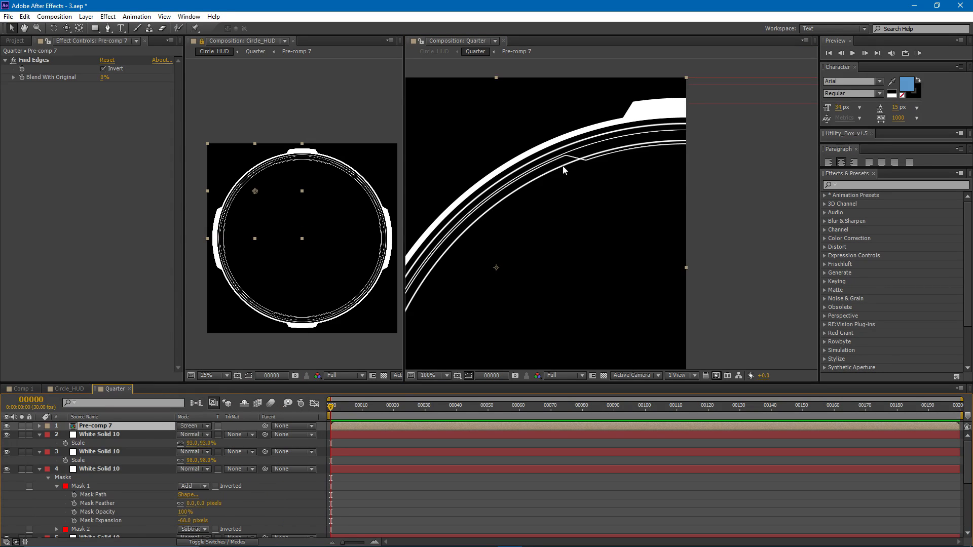
- Thicken the 93% ring by setting Mask 2's expansion to -85 pixels and Mask 1's expansion to -71 pixels
left_click(120, 438)
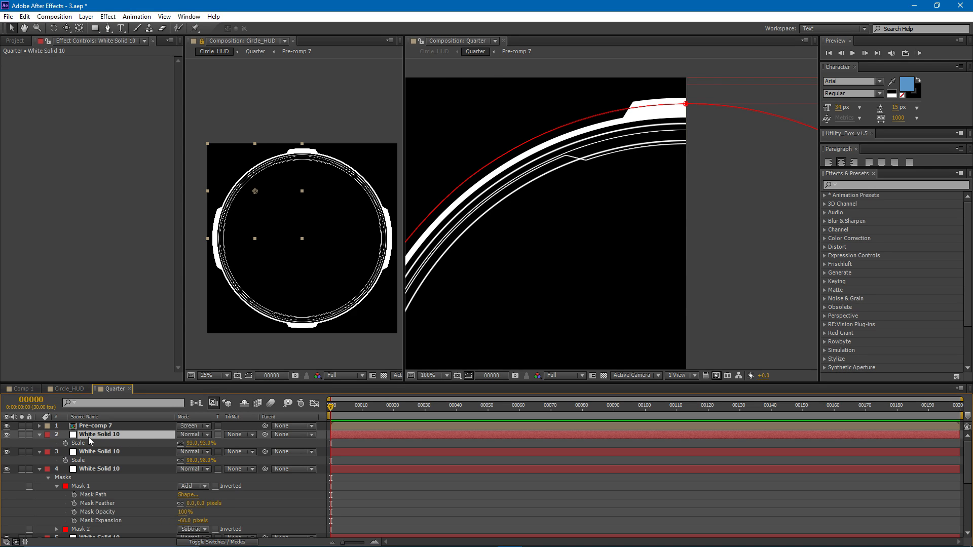
key("m")
left_click(88, 461)
left_click(56, 461)
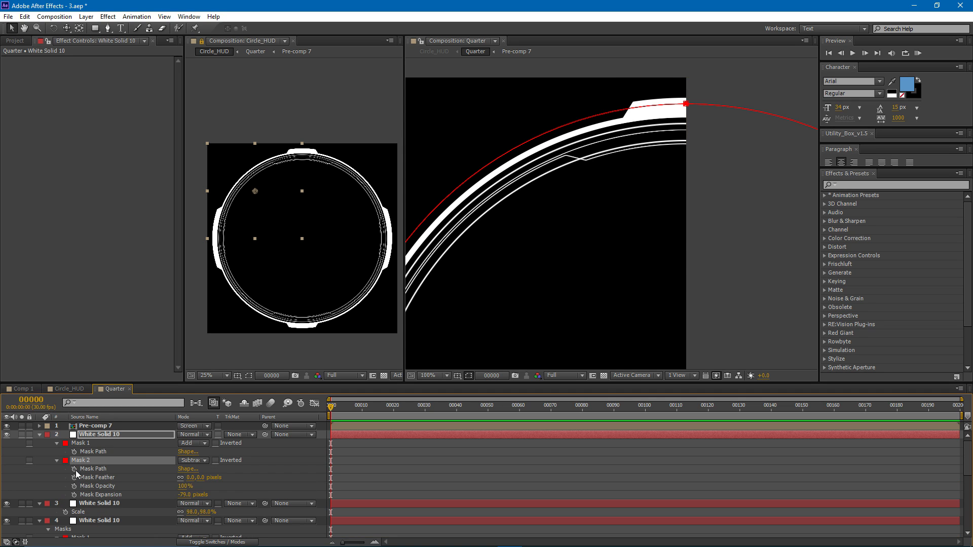
left_click_drag(185, 495, 182, 495)
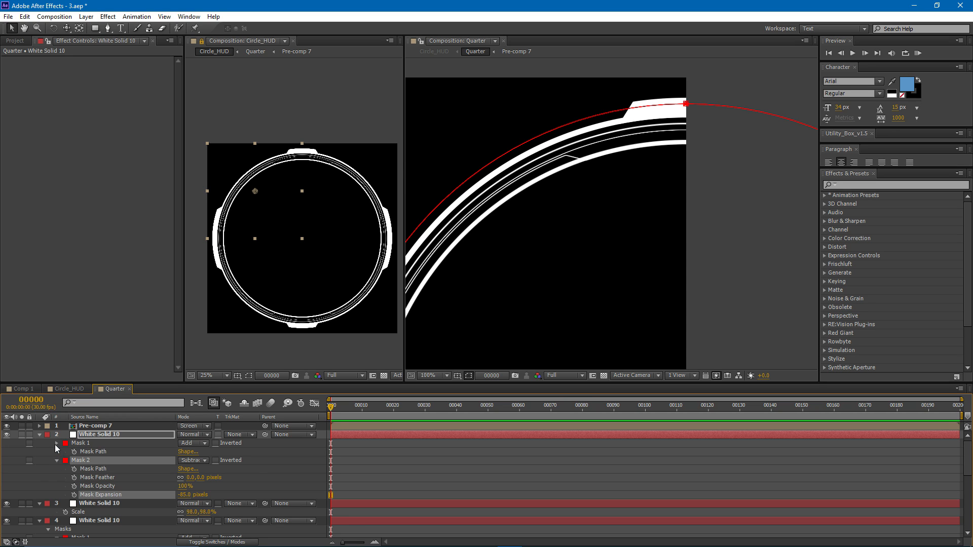
left_click(56, 443)
left_click_drag(185, 478, 189, 480)
scroll(548, 206, "up", 2)
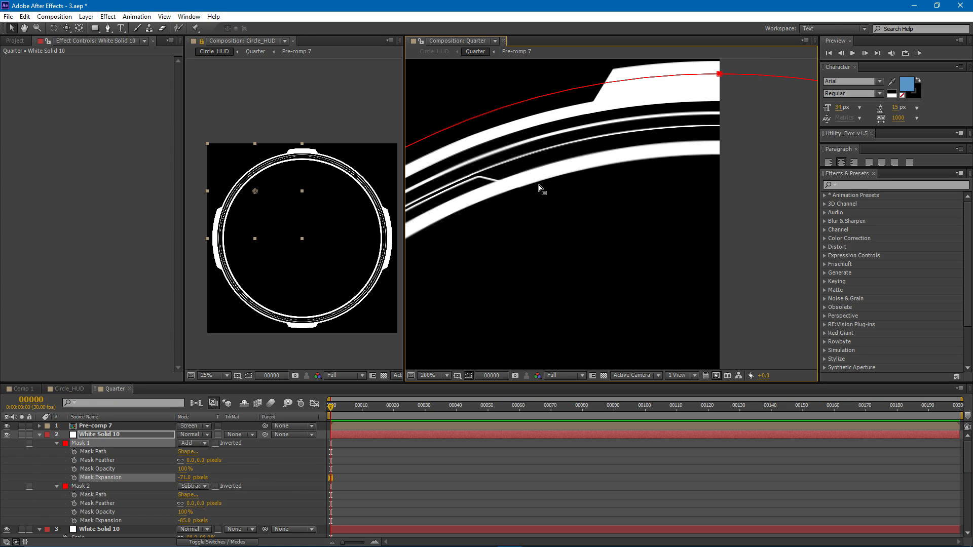
- Draw a closed four-point mask with the Pen tool over the thick inner ring, starting at the notch of the thin outline
left_click(107, 28)
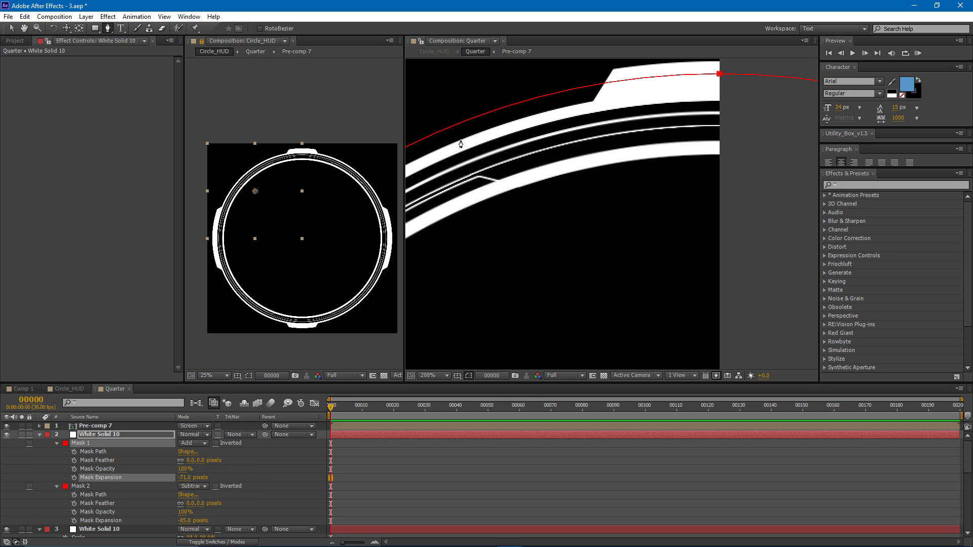
left_click(478, 177)
left_click(538, 194)
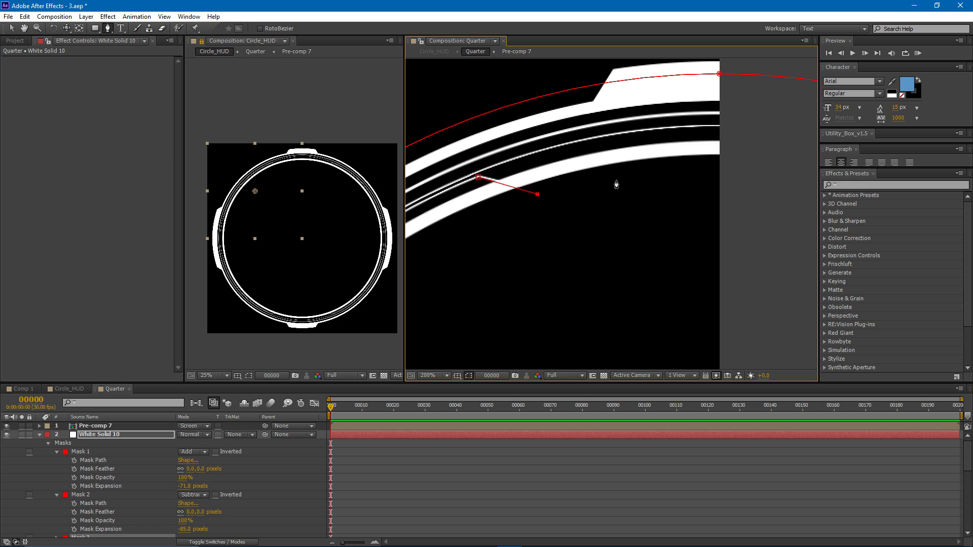
left_click(662, 173)
left_click(621, 120)
left_click(478, 177)
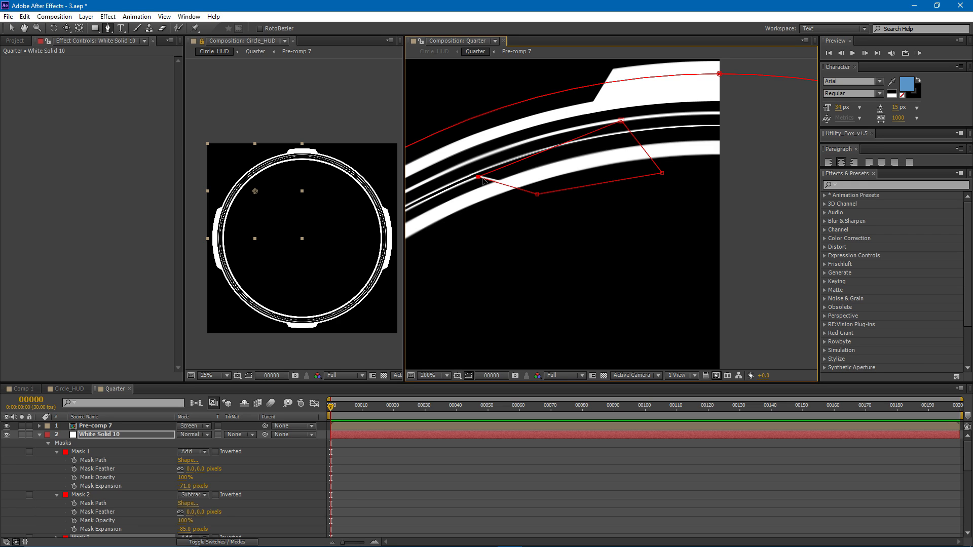
left_click_drag(537, 195, 541, 192)
scroll(117, 502, "down", 1)
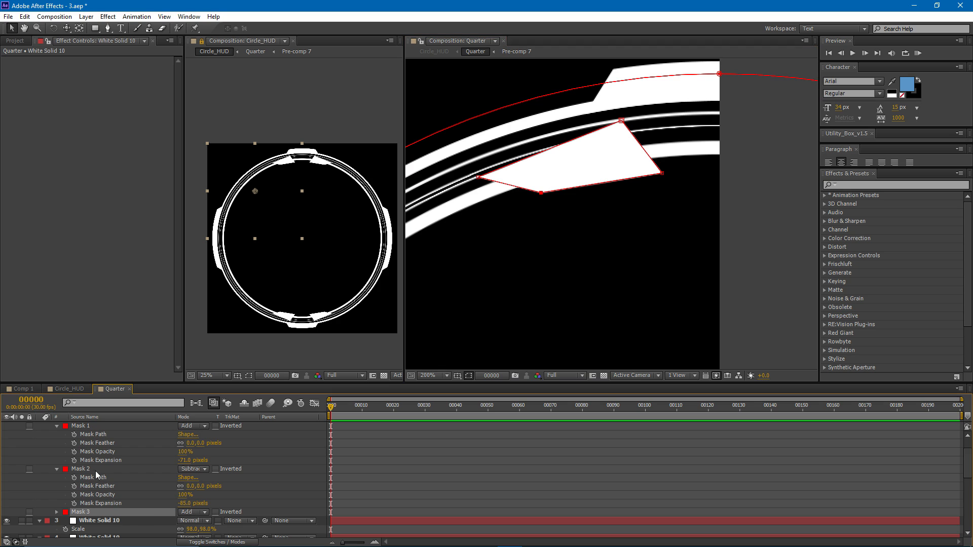
- Set Mask 3's mode to Intersect so only the ring segment inside it stays
left_click(188, 512)
left_click(205, 457)
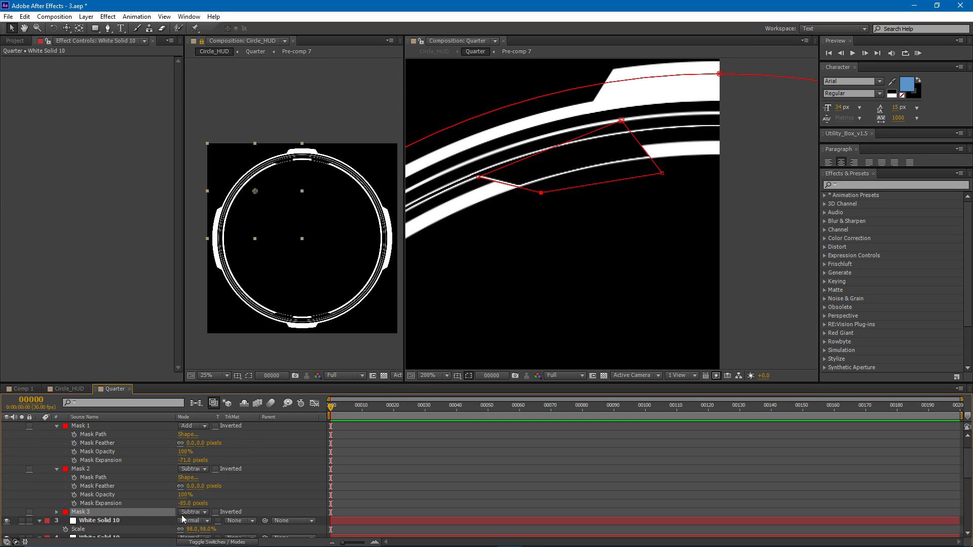
left_click(187, 513)
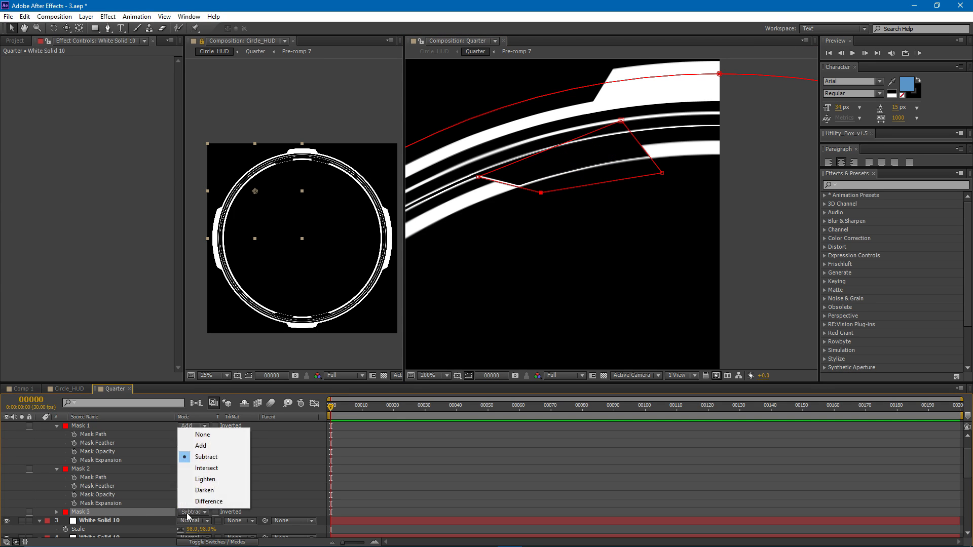
left_click(212, 468)
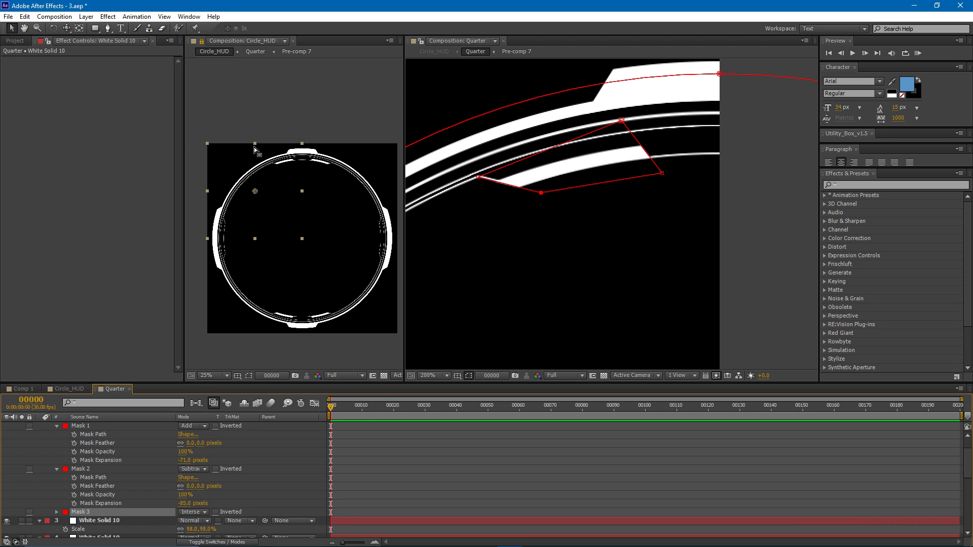
- Reshape Mask 3 by moving its upper point toward the notch and nudging its right point, giving the segment a slanted end
scroll(327, 135, "up", 1)
left_click_drag(621, 120, 567, 123)
left_click_drag(660, 173, 662, 176)
left_click_drag(568, 124, 538, 137)
scroll(138, 436, "up", 3)
- Duplicate the segment layer and extend the copy's Mask 3 by moving its two right points beyond the composition's right edge
left_click(108, 436)
key("ctrl+d")
key("m")
left_click(98, 479)
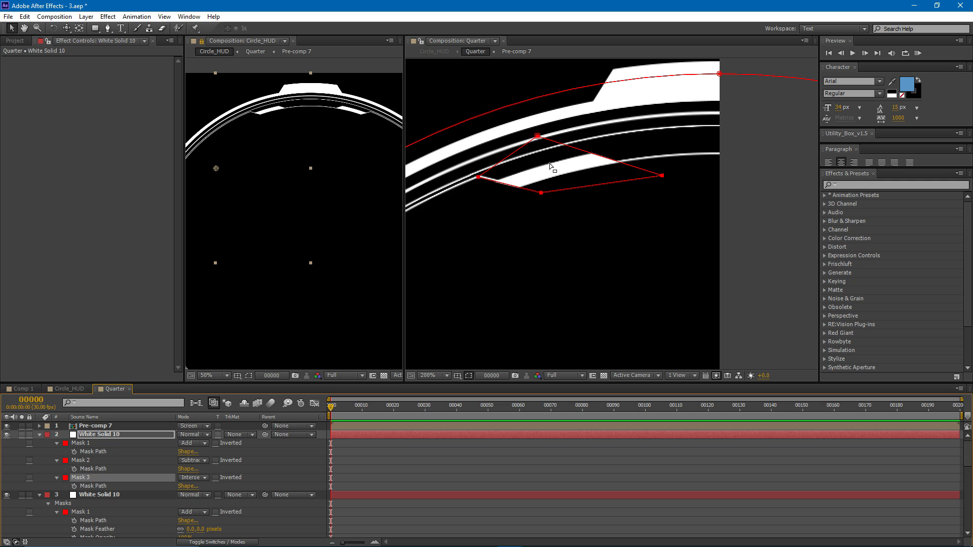
left_click(540, 149)
left_click_drag(537, 137, 760, 82)
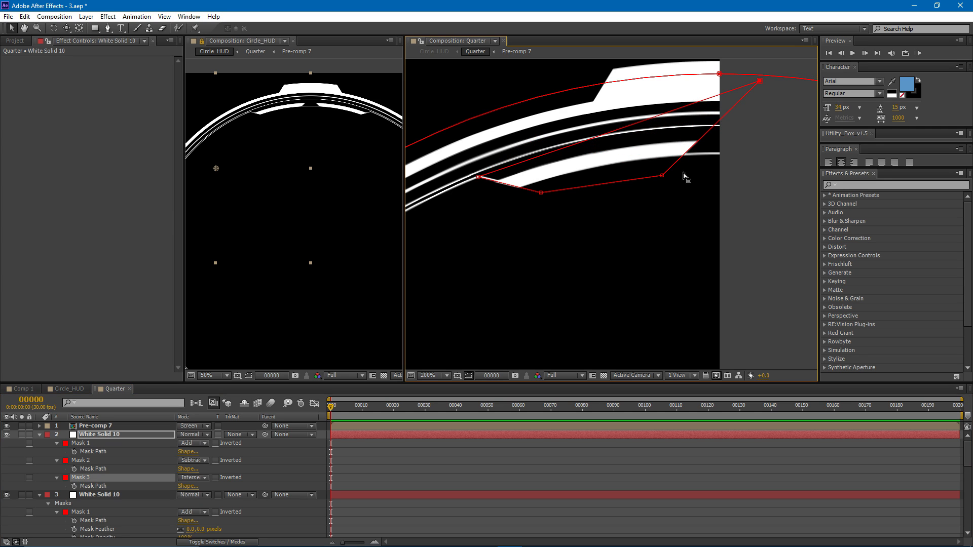
left_click_drag(662, 175, 752, 183)
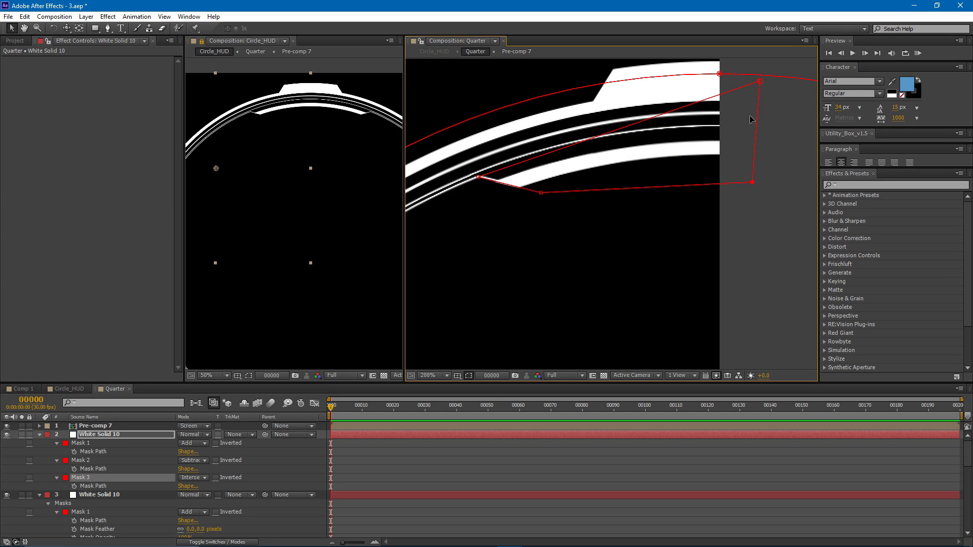
left_click_drag(761, 82, 760, 75)
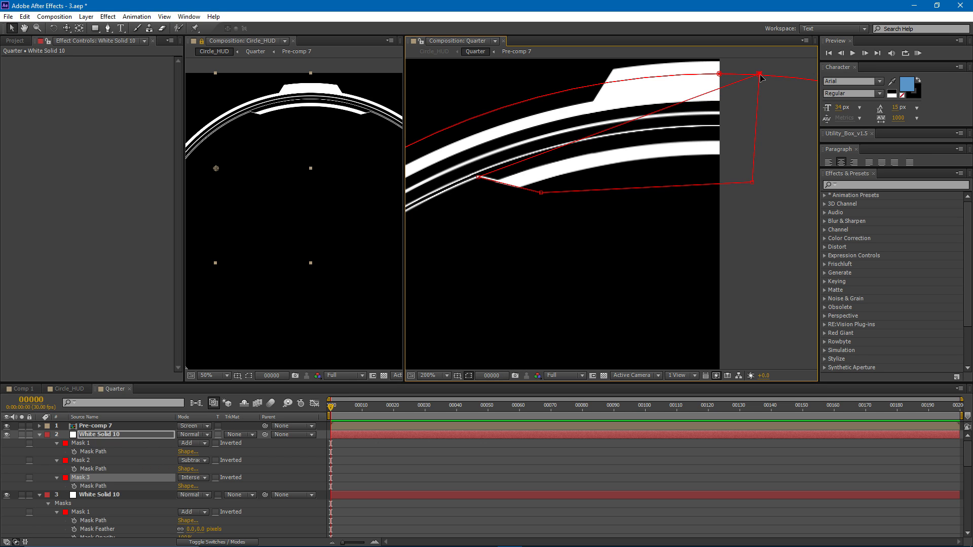
- Lower Mask 1's expansion on the copy to make its band thinner, and check the whole circle in the enlarged Circle_HUD viewer
left_click(57, 460)
left_click(89, 444)
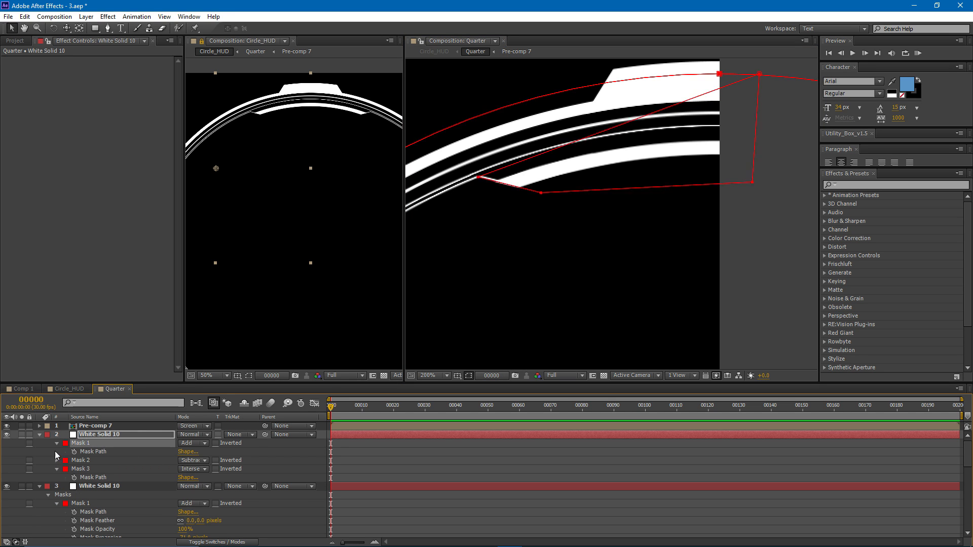
double_click(57, 445)
left_click_drag(189, 480, 185, 480)
key("grave")
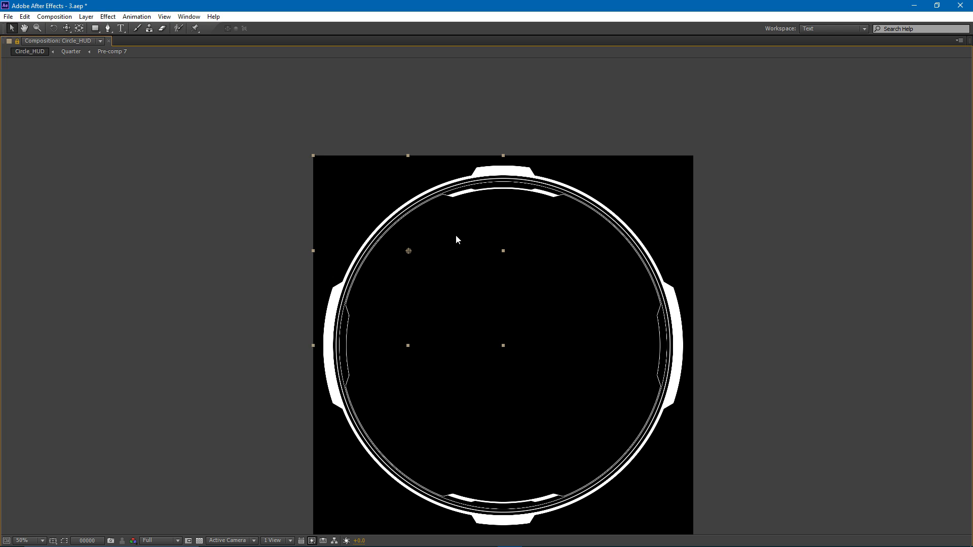
scroll(472, 197, "up", 1)
left_click_drag(390, 264, 478, 369)
key("grave")
- Pre-compose the two segment solids together as Pre-comp 8, moving all attributes into the new composition
left_click(39, 435)
left_click(107, 444, "shift")
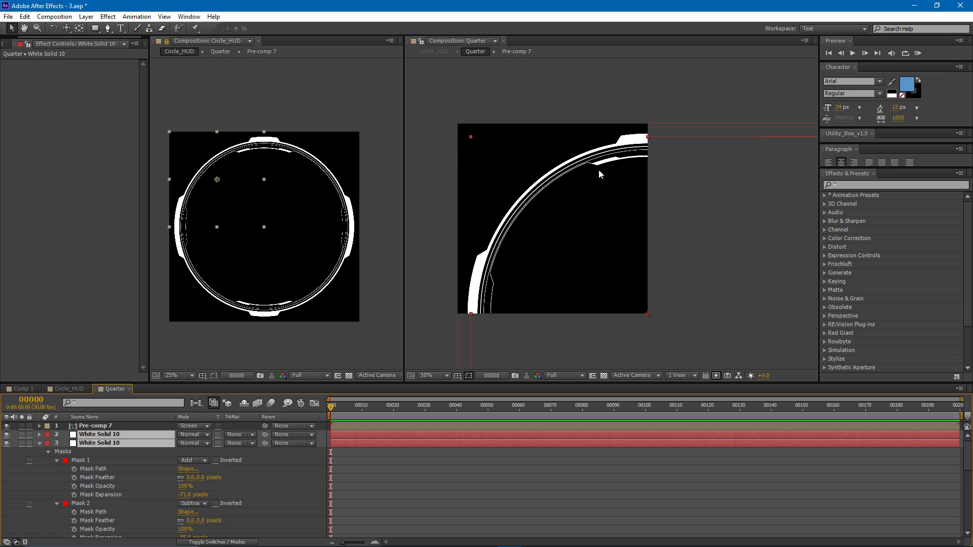
key("ctrl+shift+c")
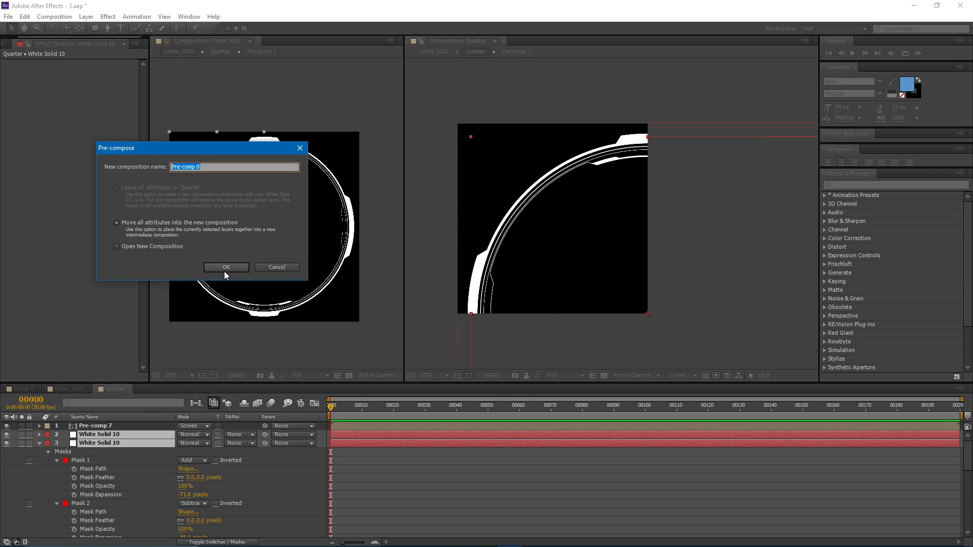
left_click(224, 272)
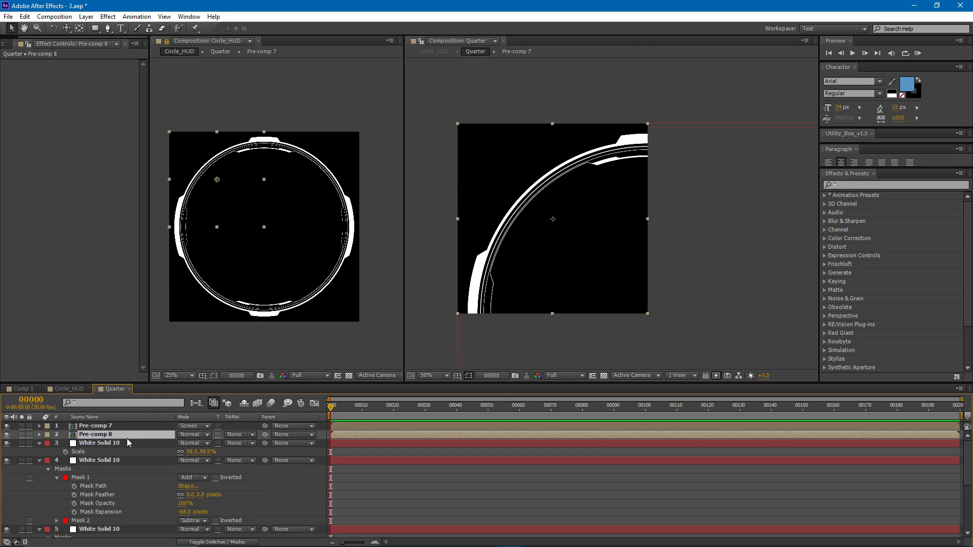
- Set the opacity of Pre-comp 8 to 50%
key("t")
left_click(182, 443)
type("50")
key("Return")
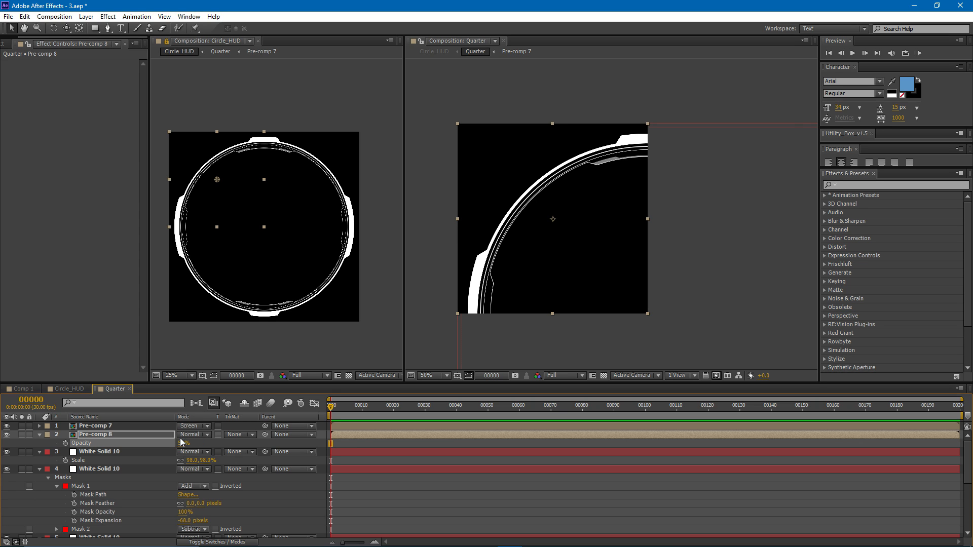
scroll(581, 190, "up", 2)
- Duplicate the white solid directly below Pre-comp 8 and set the copy's scale to 91%
left_click(39, 452)
left_click(21, 452)
left_click(22, 452)
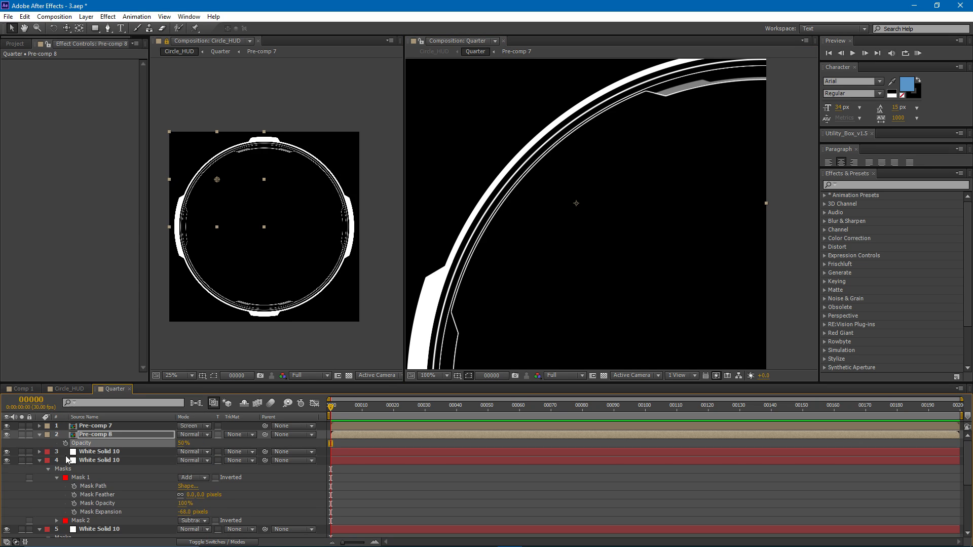
left_click(100, 452)
key("ctrl+d")
key("s")
left_click_drag(191, 461, 190, 462)
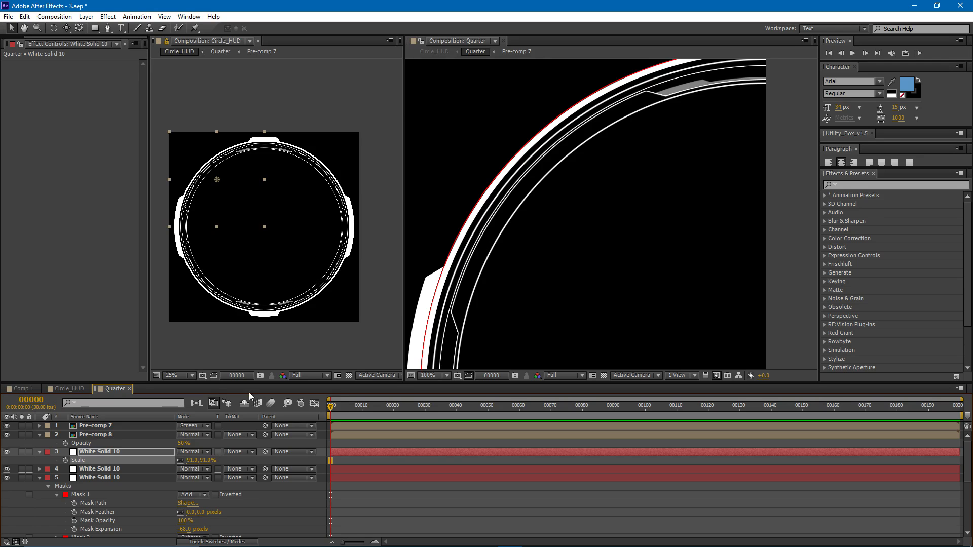
- Set Mask 2's expansion to -78 pixels on the 91% ring to thin its line, and deselect the layer
left_click(106, 453)
key("m")
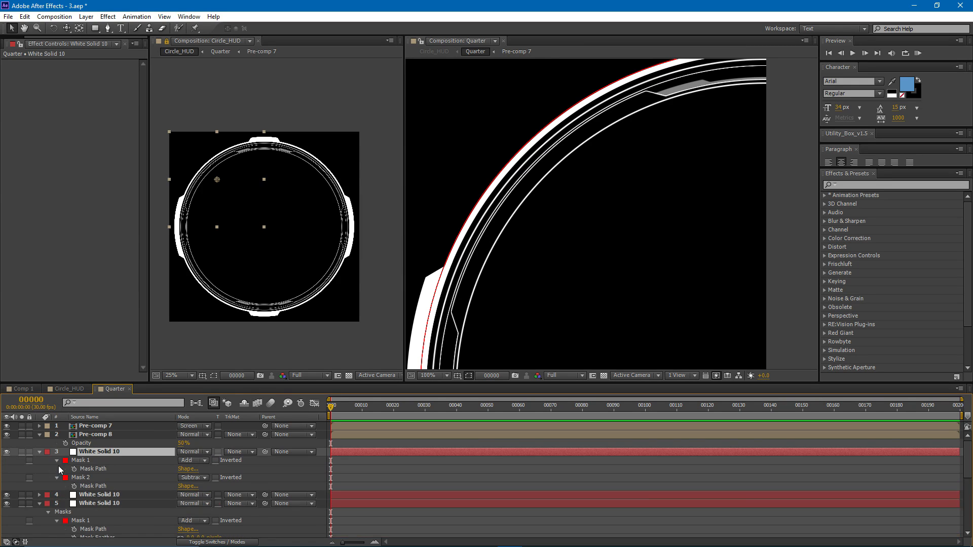
left_click(57, 478)
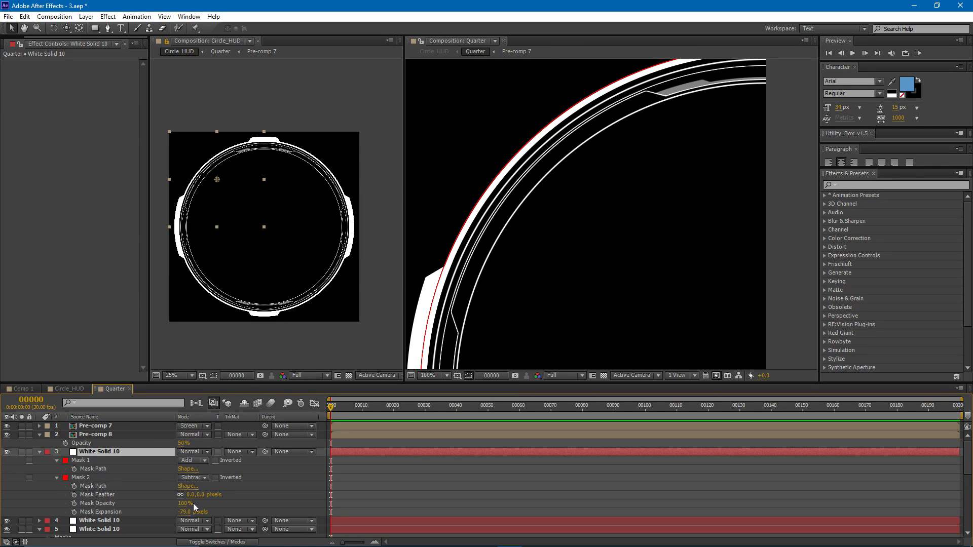
scroll(656, 155, "up", 1)
left_click_drag(655, 154, 561, 304)
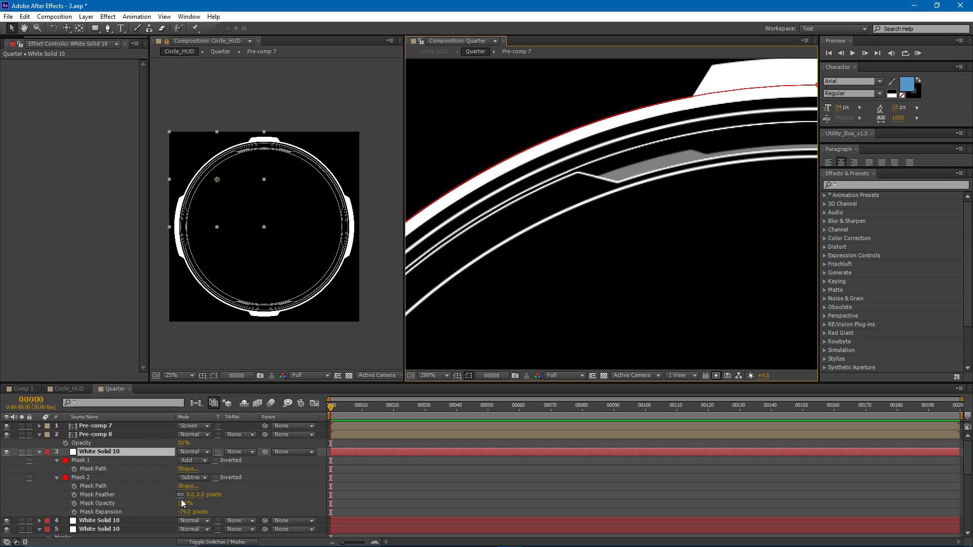
left_click_drag(185, 511, 187, 516)
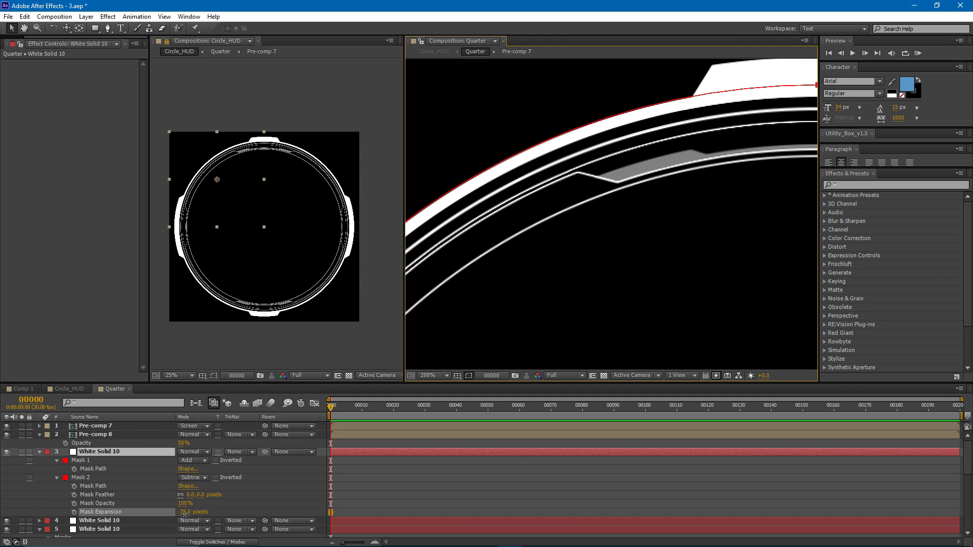
left_click_drag(531, 202, 654, 60)
left_click(519, 175)
scroll(519, 175, "down", 2)
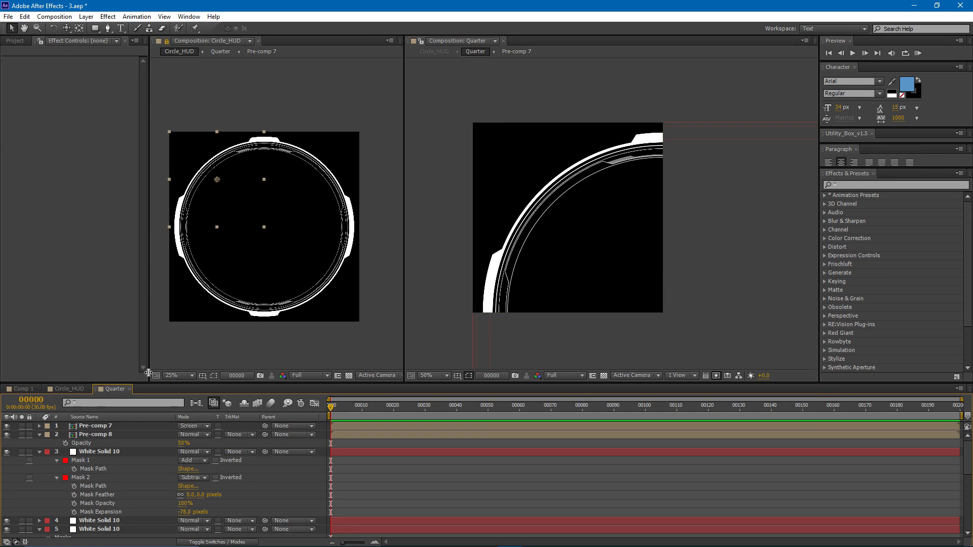
- Duplicate the 91% white solid ring in Quarter and set the copy's scale to 26% to form a small inner ring
left_click(101, 450)
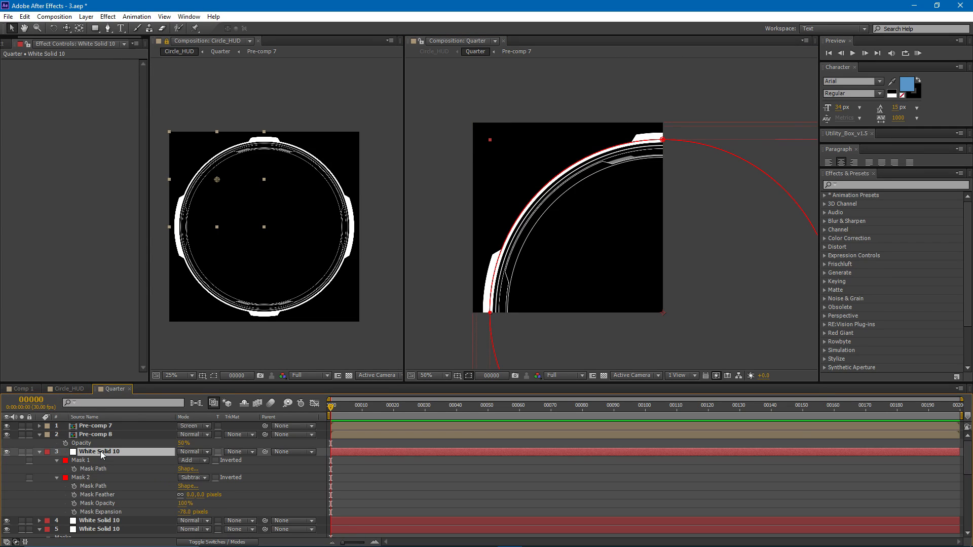
key("ctrl+d")
key("s")
mouse_move(195, 460)
left_mouse_down()
mouse_move(172, 473)
mouse_move(191, 464)
left_mouse_up()
scroll(611, 213, "up", 2)
scroll(277, 210, "up", 4)
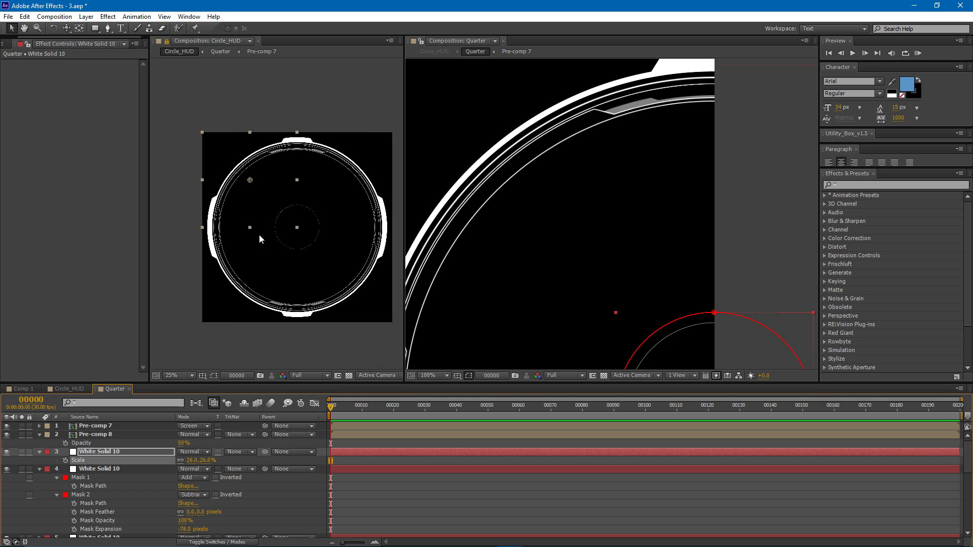
scroll(284, 199, "down", 2)
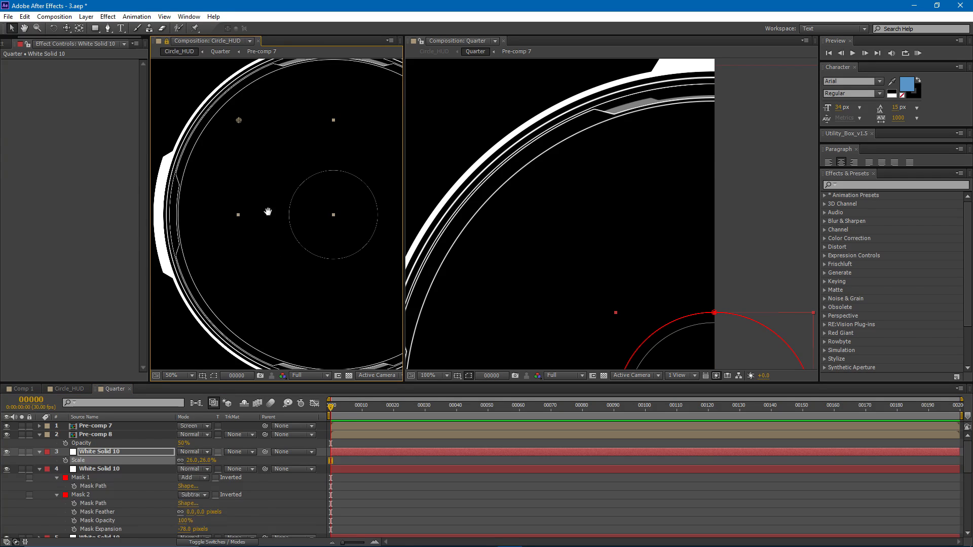
- Set Mask 2's expansion to -80 pixels on the 26% ring to thicken its line
left_click(117, 453)
left_click_drag(577, 248, 503, 126)
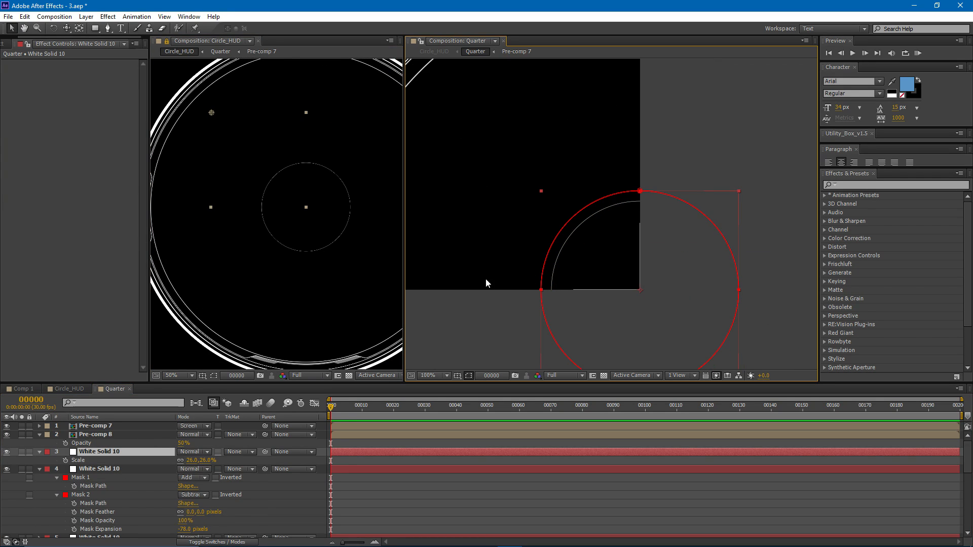
key("m")
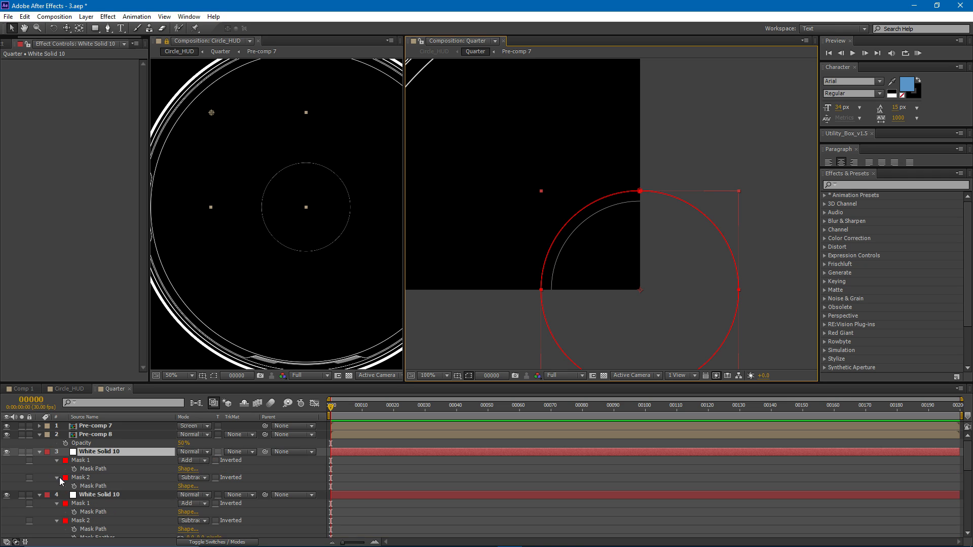
left_click(58, 478)
left_click_drag(185, 512, 180, 512)
scroll(572, 269, "up", 2)
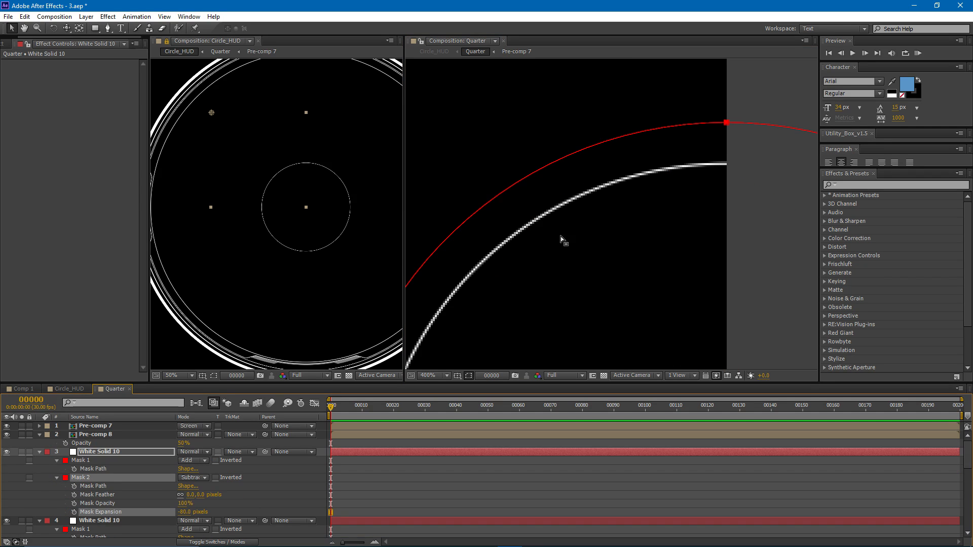
scroll(659, 178, "down", 1)
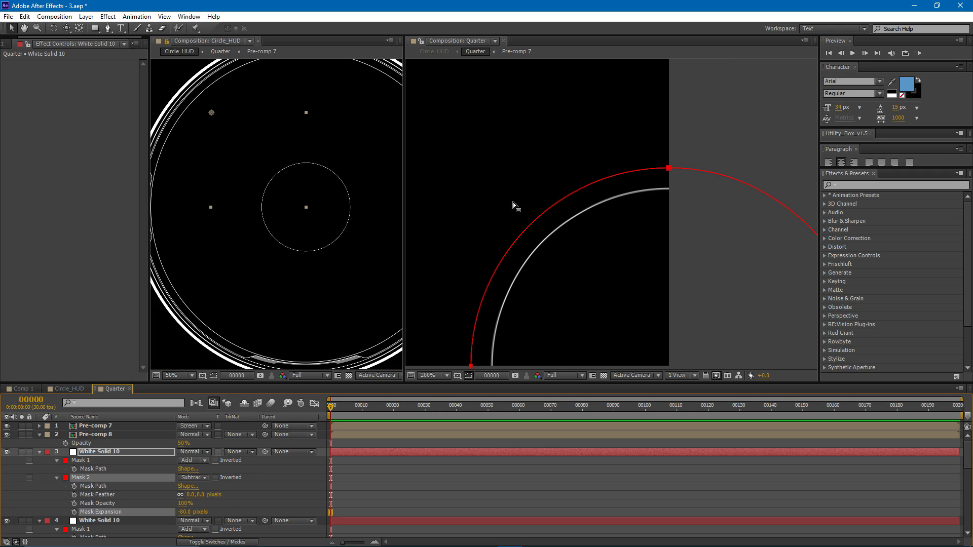
- Duplicate the 26% ring and set the copy's scale to 27%
left_click(108, 452)
key("ctrl+d")
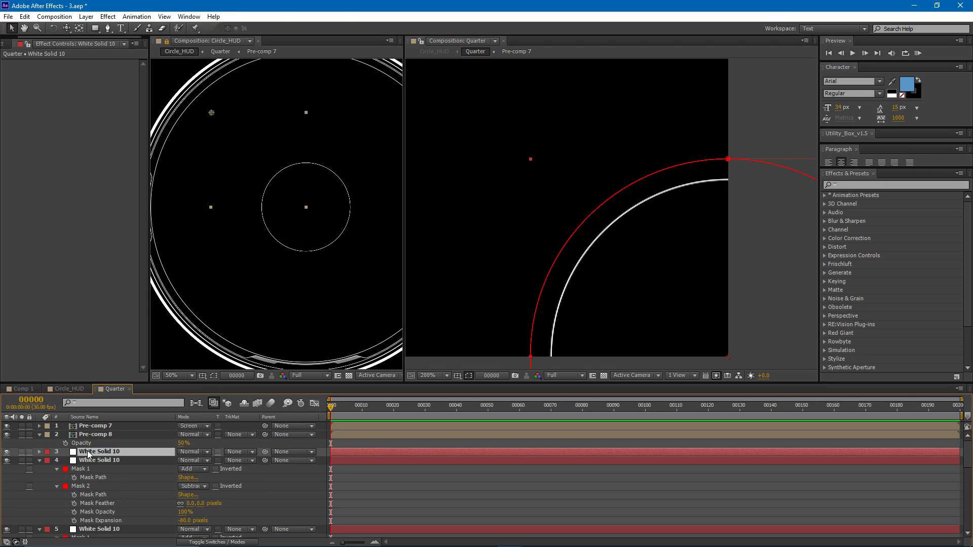
key("s")
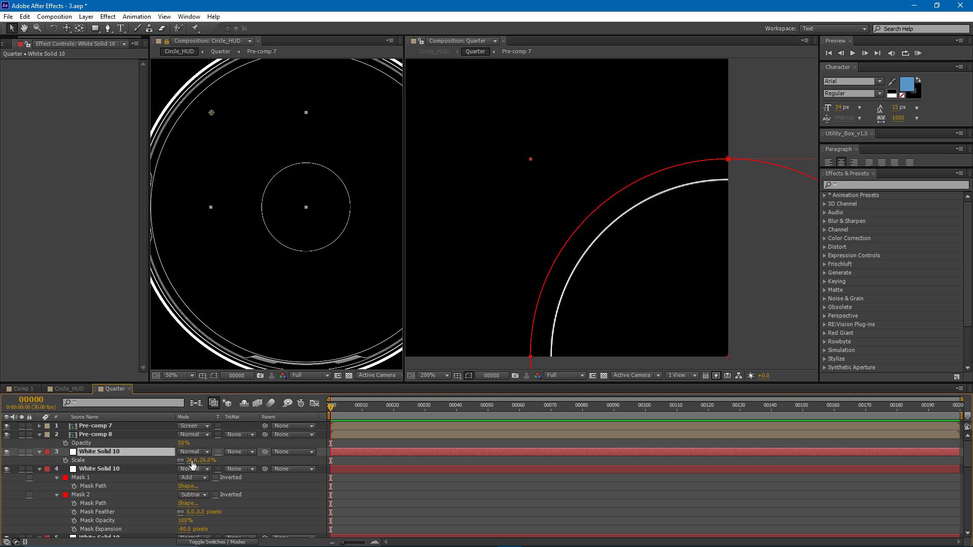
left_click_drag(193, 461, 196, 462)
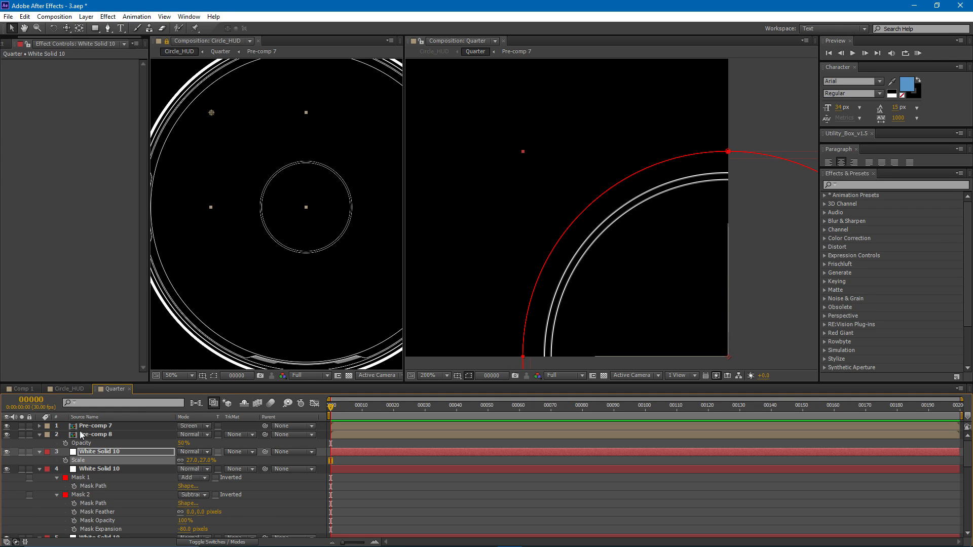
- Set Mask 1's expansion to -33 pixels on the 27% ring to widen its band
key("m")
left_click(57, 477)
left_click_drag(184, 512, 185, 512)
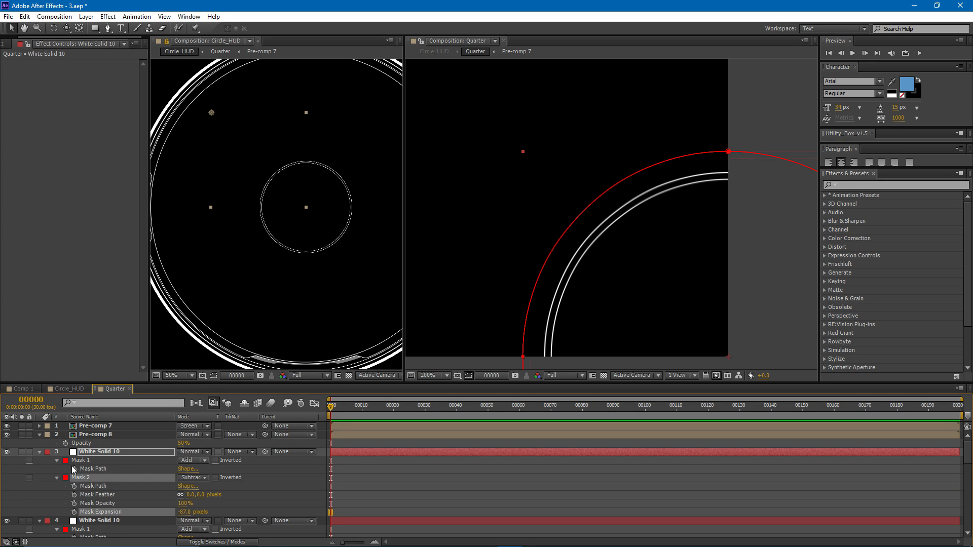
left_click(57, 462)
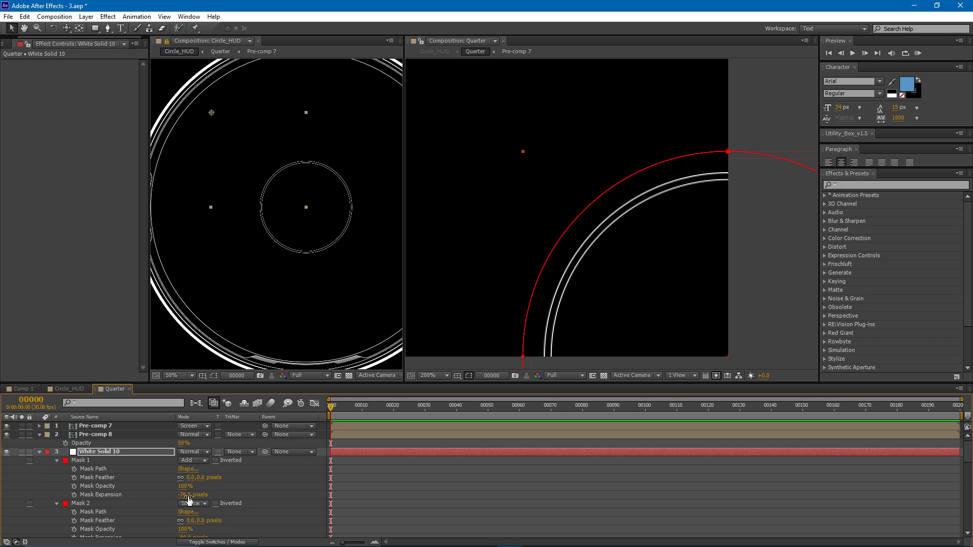
left_click_drag(186, 495, 205, 494)
- Draw a rectangular mask over the middle of the 27% ring's arc and set Mask 3 to Subtract
left_click(128, 455)
left_click(96, 29)
left_click_drag(520, 148, 672, 303)
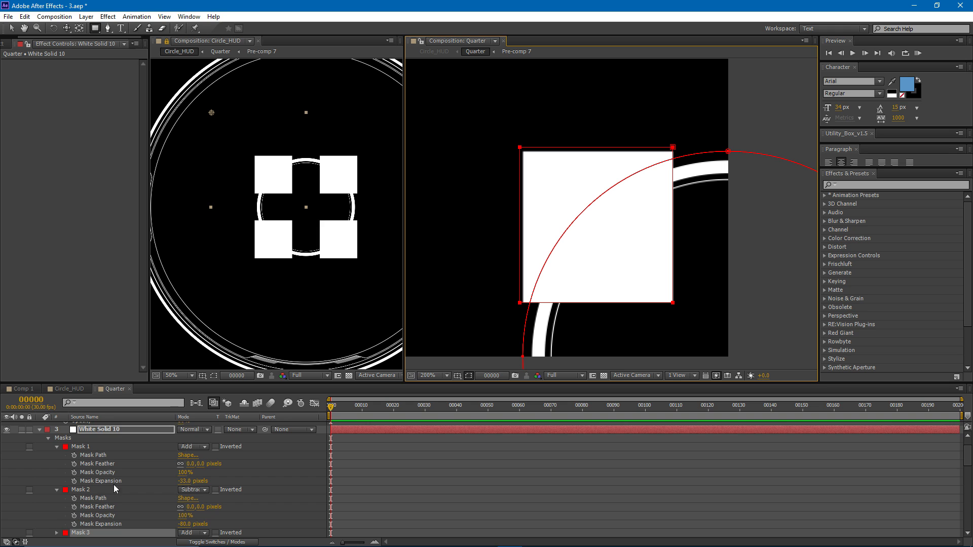
scroll(131, 480, "down", 2)
left_click(193, 484)
left_click(203, 426)
key("v")
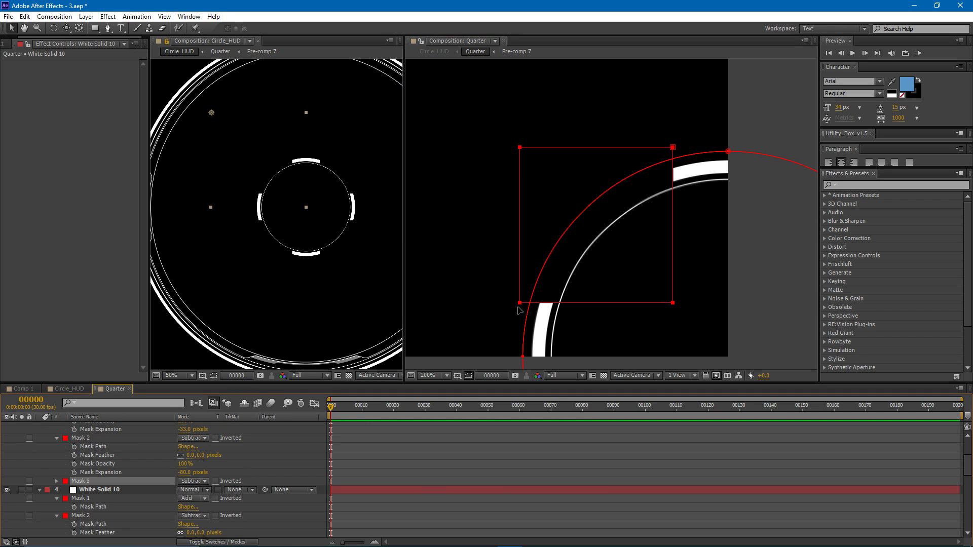
- Pull Mask 3's lower-left corner outward, add a vertex on its lower edge, and raise the lower-right corner to open a five-sided shape
left_click(522, 306)
left_click_drag(502, 303, 465, 302)
key("g")
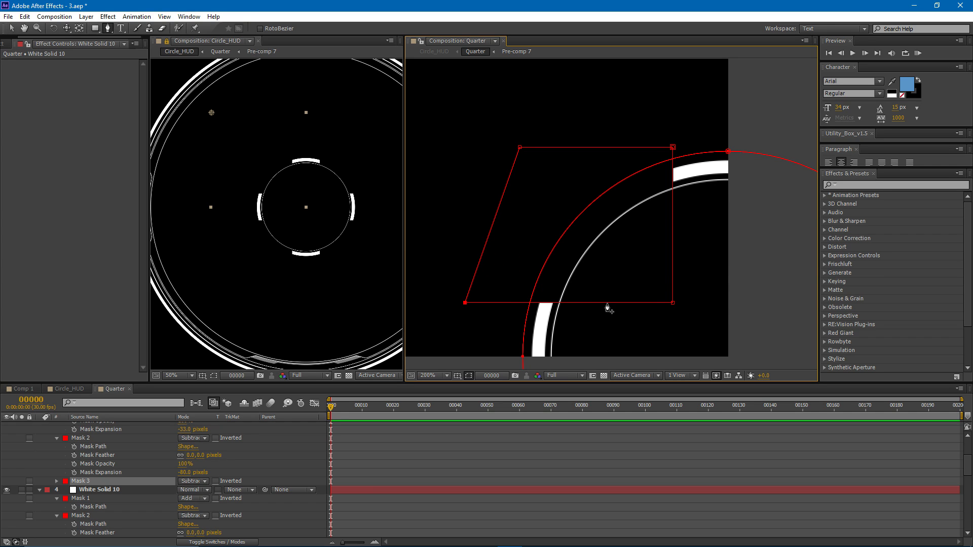
left_click(608, 303)
key("v")
left_click_drag(672, 302, 696, 252)
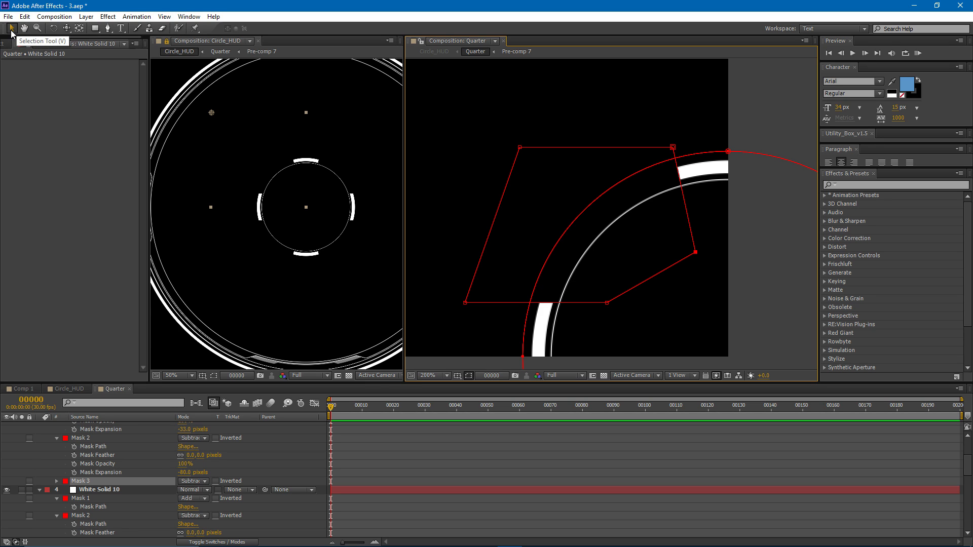
- Reposition Mask 3's vertices so its edges cut both ends of the small ring's segments at a slant
mouse_move(607, 304)
left_mouse_down()
mouse_move(599, 316)
mouse_move(622, 296)
left_mouse_up()
left_click_drag(466, 304, 460, 329)
left_click_drag(672, 147, 699, 138)
left_click_drag(696, 252, 664, 256)
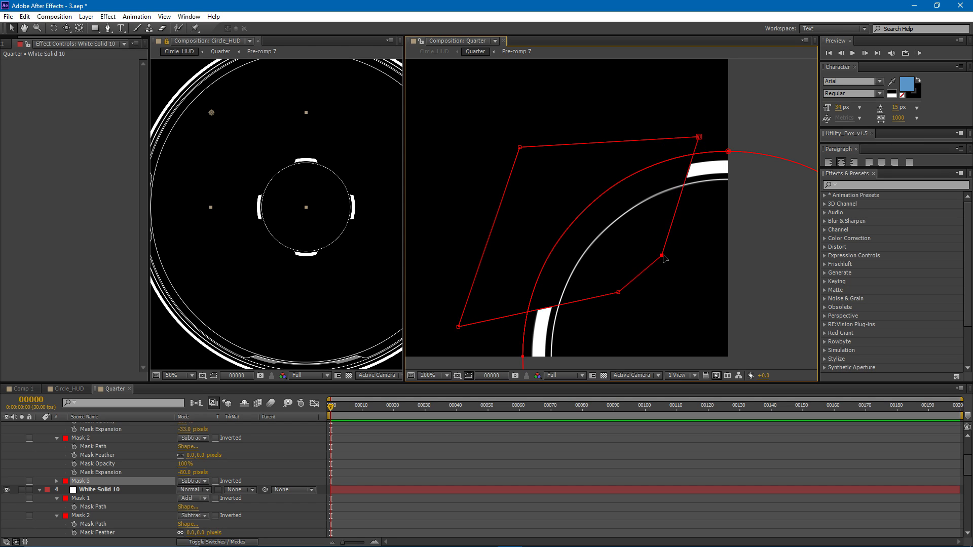
left_click_drag(620, 294, 624, 287)
left_click_drag(458, 326, 466, 320)
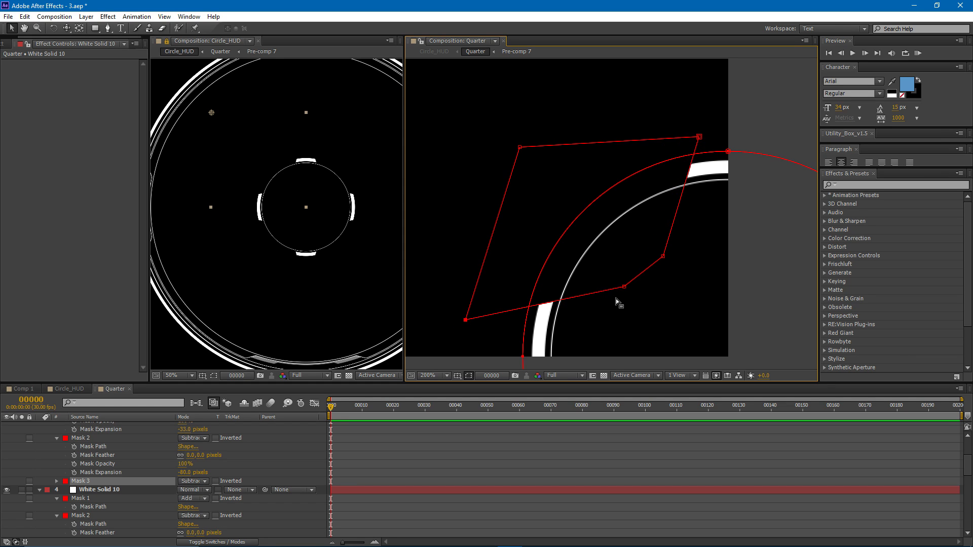
left_click_drag(623, 287, 623, 280)
left_click_drag(663, 256, 657, 261)
left_click_drag(699, 136, 697, 143)
left_click_drag(657, 261, 653, 261)
left_click_drag(697, 143, 693, 142)
- Duplicate the segmented 27% ring and delete Mask 3 from the copy
scroll(115, 467, "up", 3)
left_click(107, 452)
key("ctrl+d")
key("m")
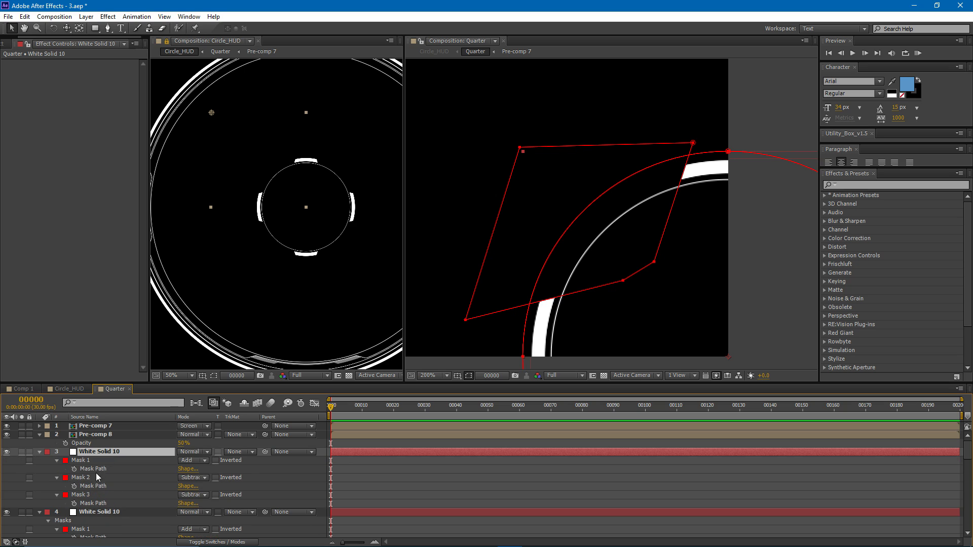
left_click(86, 499)
key("Delete")
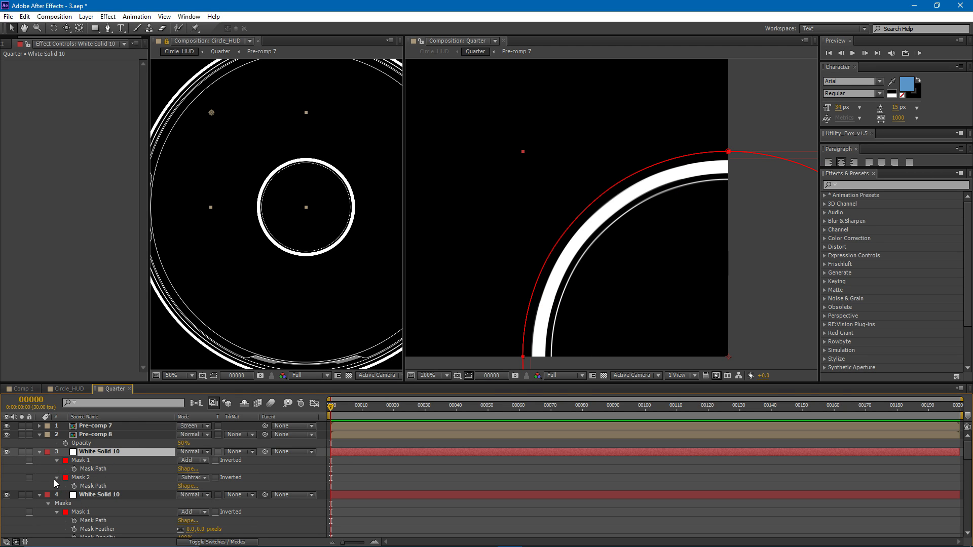
- Set Mask 1's expansion to -62 pixels on the unsegmented copy to thin it against the raised segments
left_click(57, 461)
left_click(57, 461)
left_click_drag(184, 496, 173, 504)
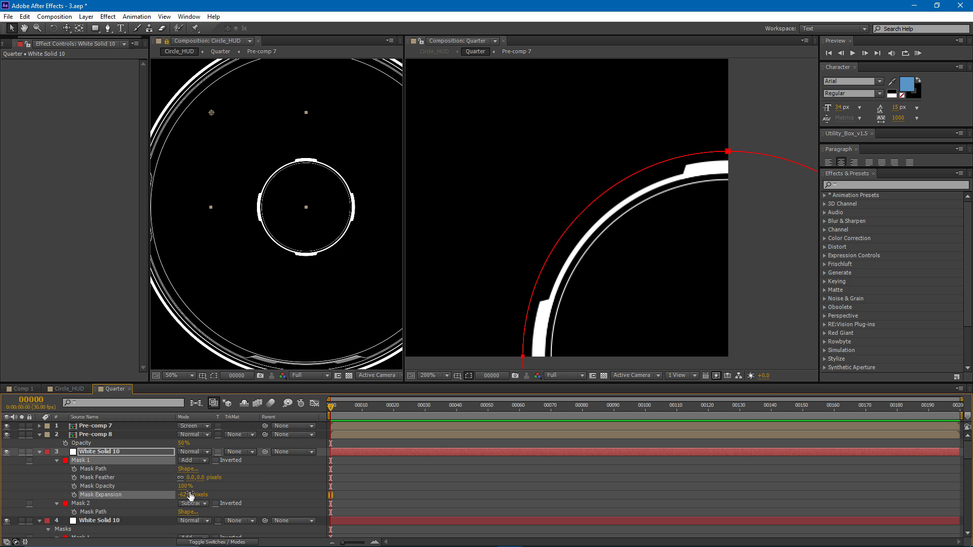
- Fine-tune the lower vertices of Mask 3 on the segmented 27% ring to steepen the slanted segment ends
left_click(86, 522)
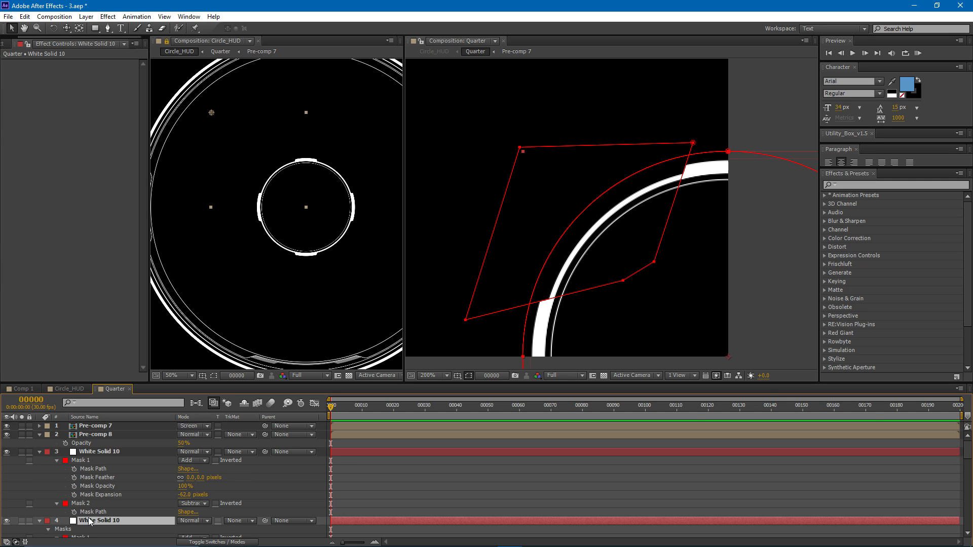
scroll(125, 515, "down", 1)
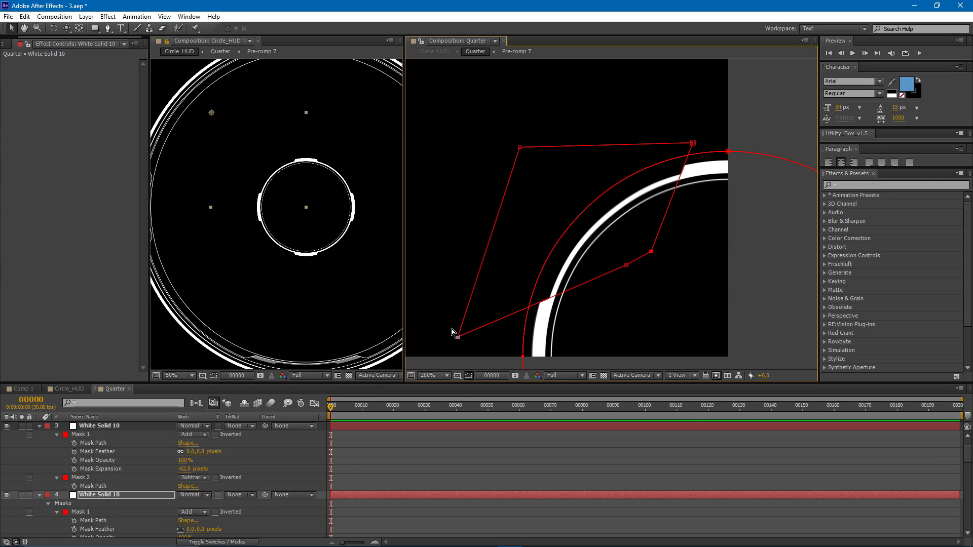
left_click_drag(458, 338, 457, 337)
left_click_drag(626, 265, 648, 254)
left_click_drag(457, 337, 461, 342)
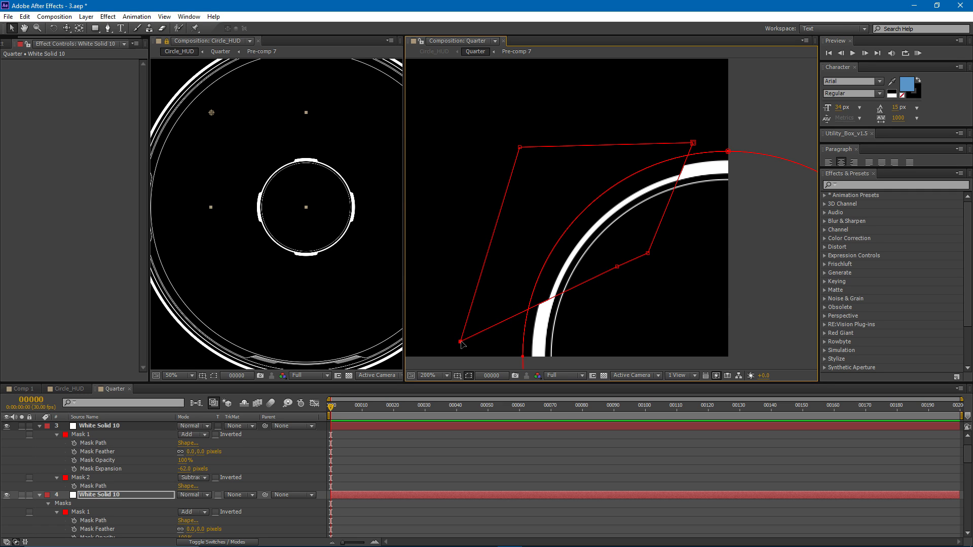
left_click_drag(617, 267, 615, 271)
- Solo the white solid on layer 8, duplicate it, and move the copy to the top of the layer stack
scroll(291, 192, "up", 2)
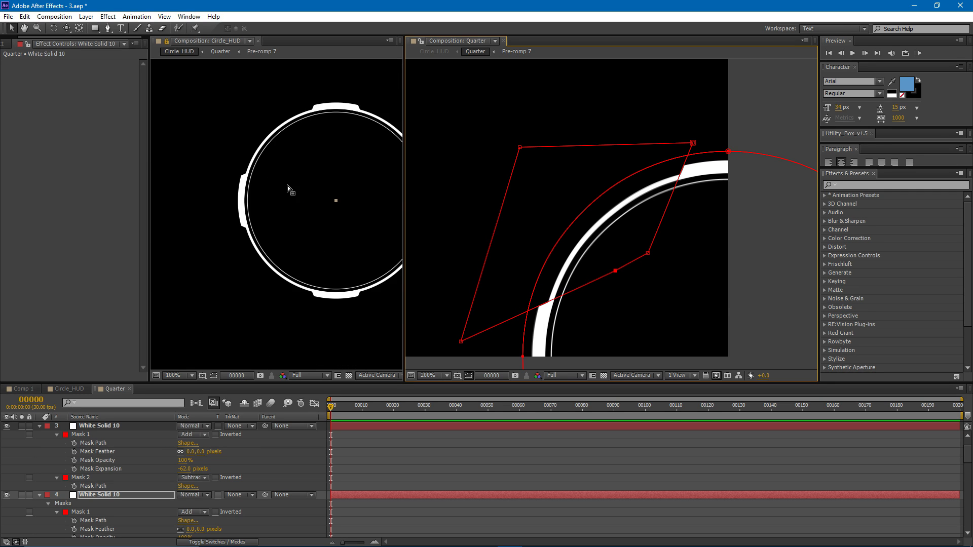
scroll(296, 160, "down", 1)
scroll(519, 154, "down", 1)
left_click_drag(520, 154, 538, 262)
left_click_drag(292, 94, 314, 84)
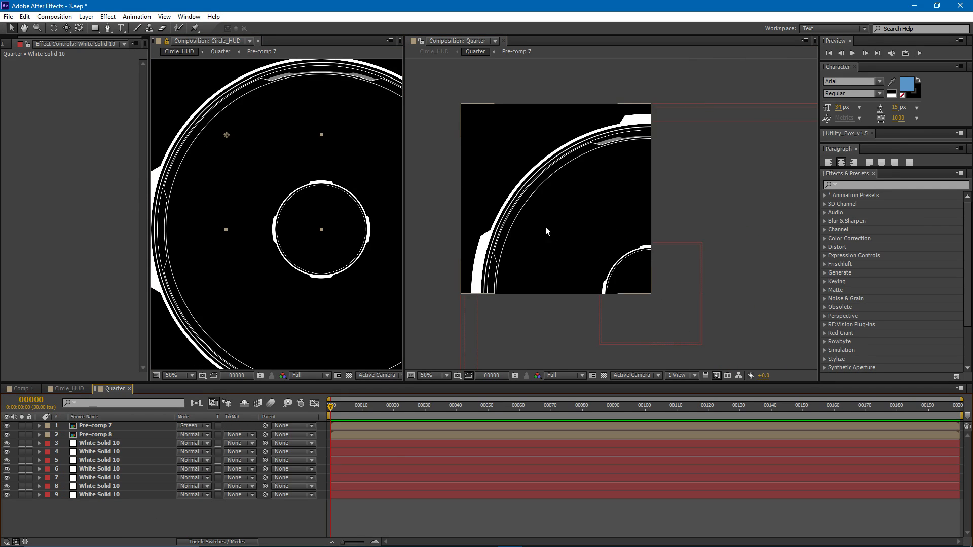
left_click(94, 487)
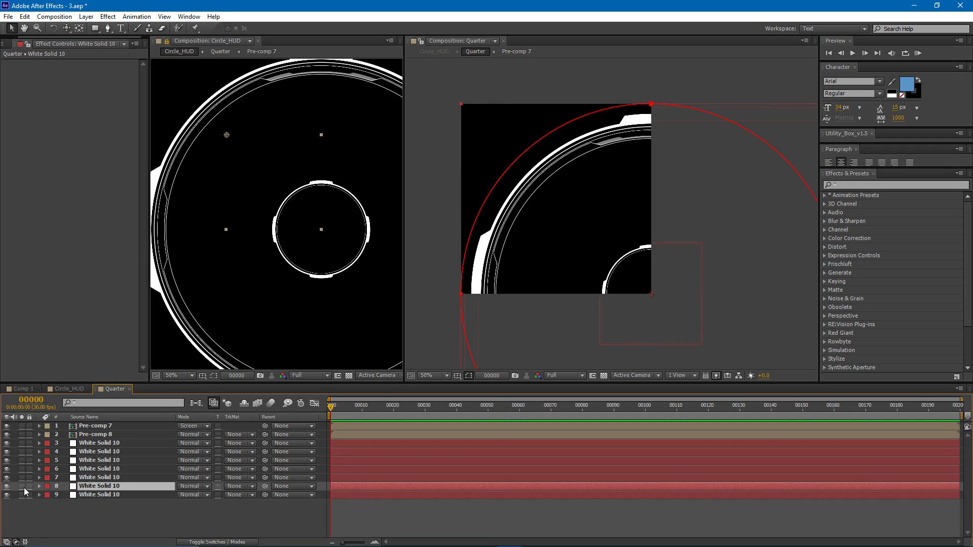
left_click(23, 486)
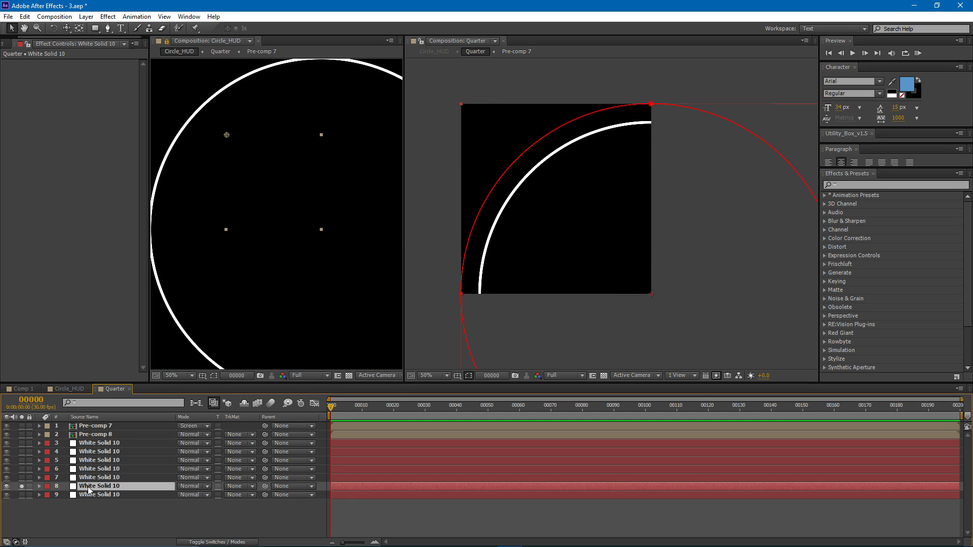
key("ctrl+d")
left_click_drag(92, 485, 122, 425)
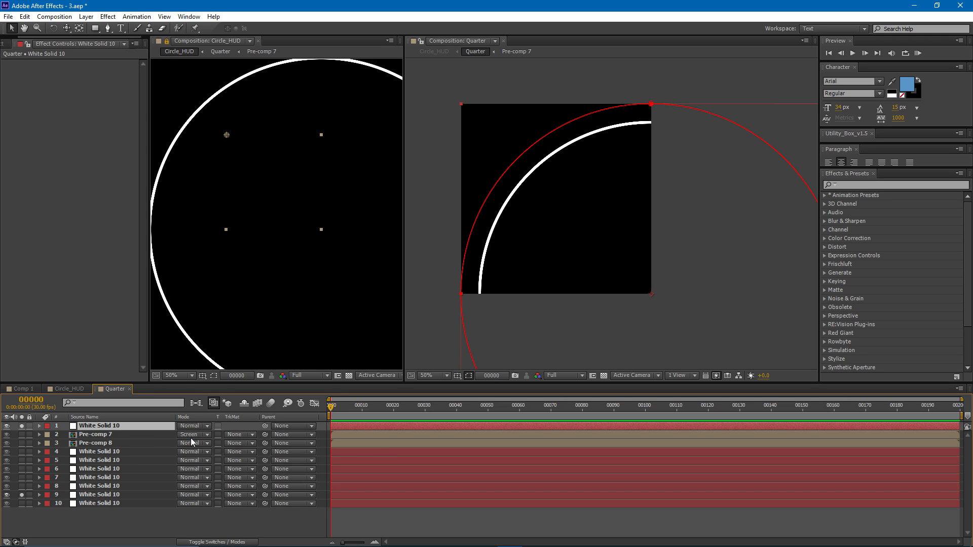
- Set the top copy's scale to 92% and turn off solo for it and its original
key("s")
left_click_drag(192, 434, 192, 435)
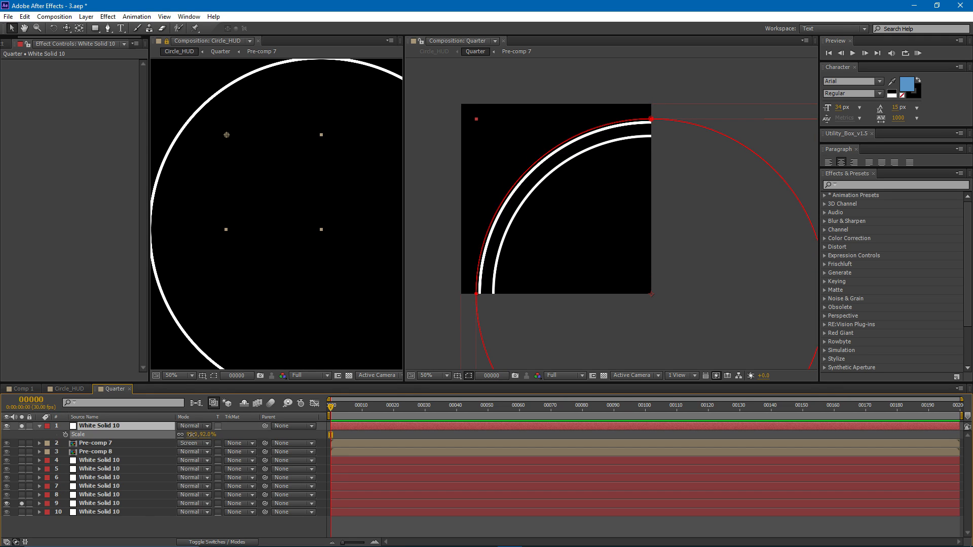
left_click(22, 503)
left_click(25, 427)
left_click(22, 504)
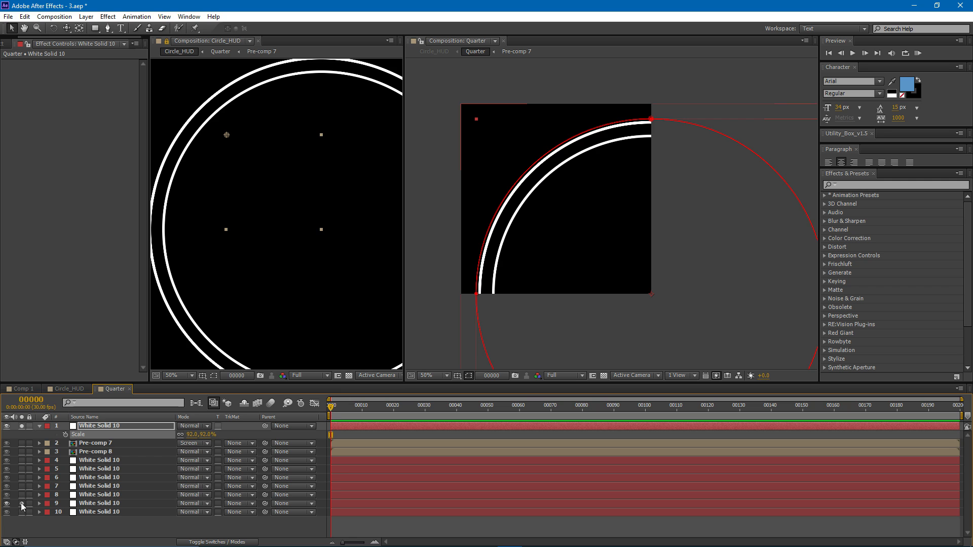
left_click(22, 426)
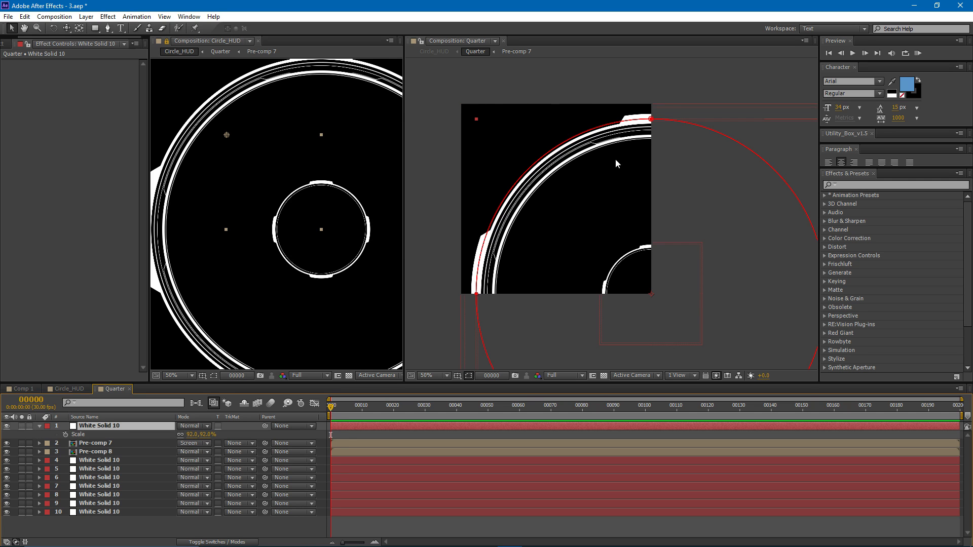
- Reduce the top white solid's scale to 89% so it sits just inside the outer rings
scroll(610, 179, "up", 1)
left_click_drag(592, 163, 512, 242)
key("s")
key("s")
left_click_drag(194, 441, 141, 428)
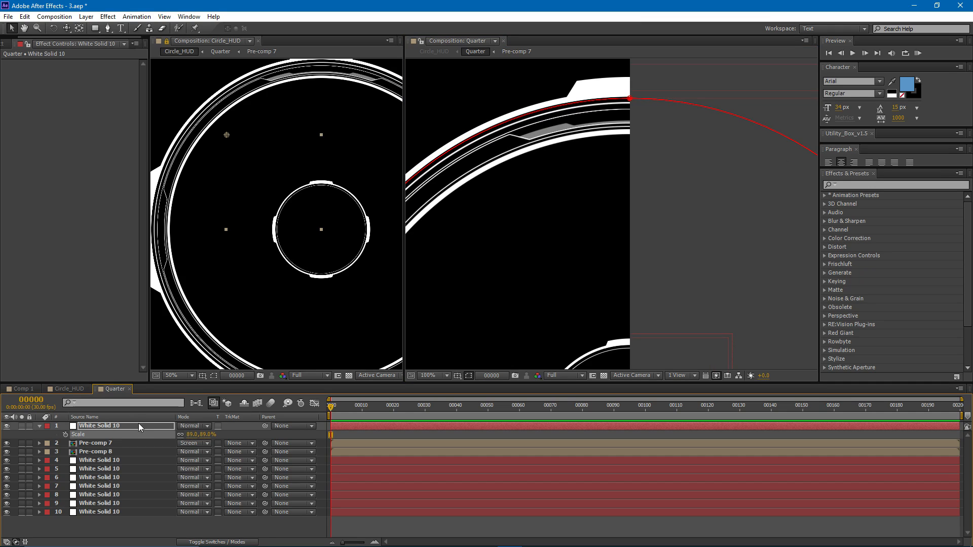
- Set Mask 1's expansion to -61 pixels on the 89% ring to bring its outer edge near the neighbouring thin line
key("m")
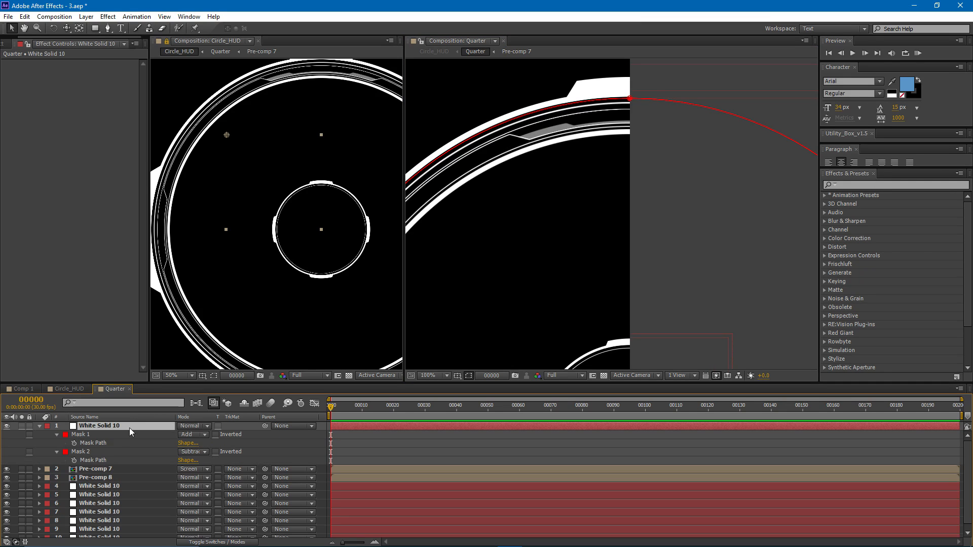
left_click(56, 434)
left_click(56, 434)
left_click_drag(185, 470, 185, 469)
scroll(631, 132, "up", 2)
left_click_drag(567, 127, 618, 210)
left_click_drag(185, 469, 189, 470)
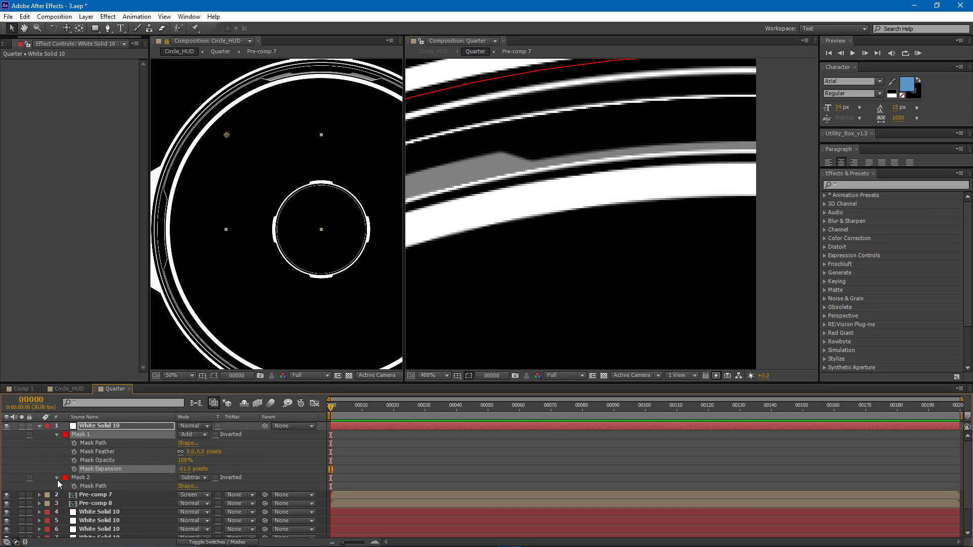
- Set Mask 2's expansion to -70 pixels on the 89% ring to make the band thinner
left_click(58, 479)
left_click_drag(185, 512, 192, 512)
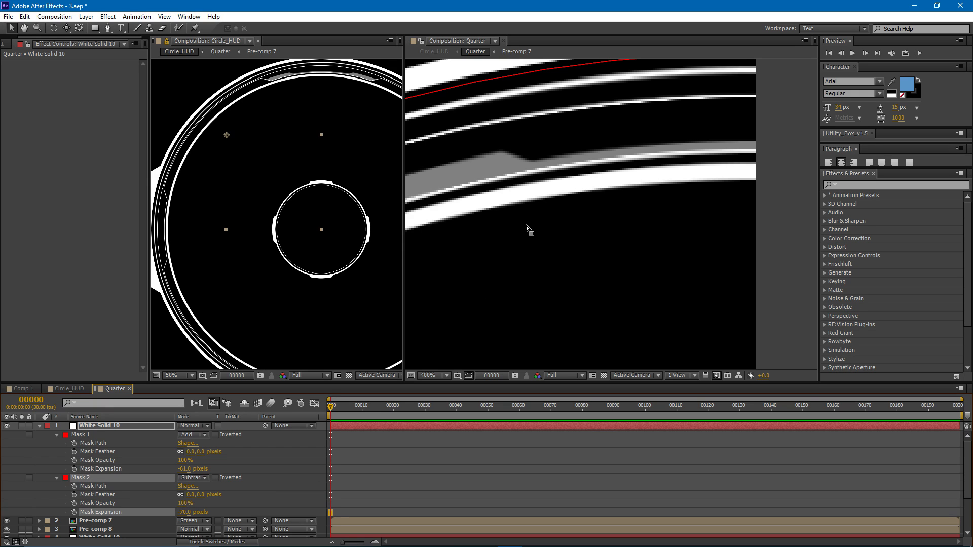
- With the Pen tool, draw a closed four-point mask on the 89% ring, covering its upper end and extending past the composition's right edge
scroll(526, 226, "down", 1)
left_click(106, 28)
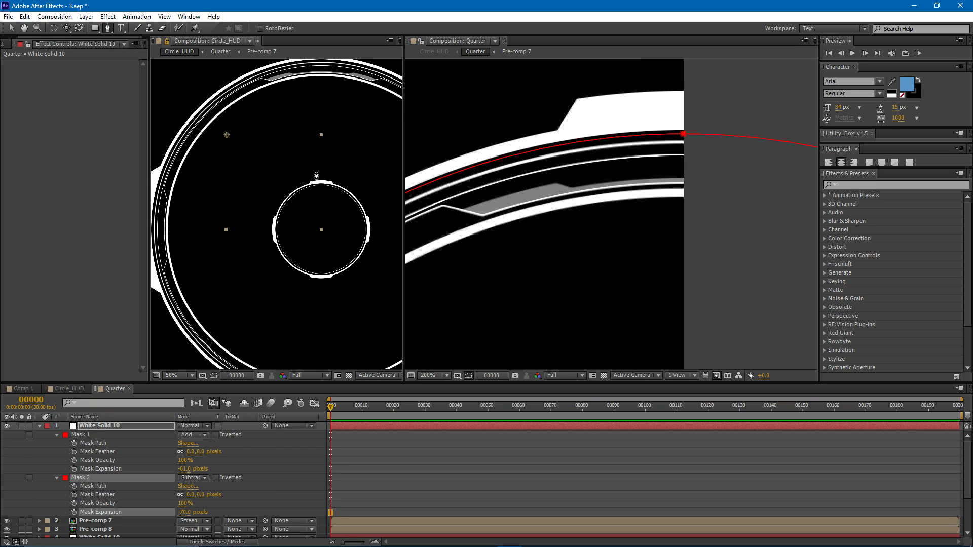
left_click(518, 193)
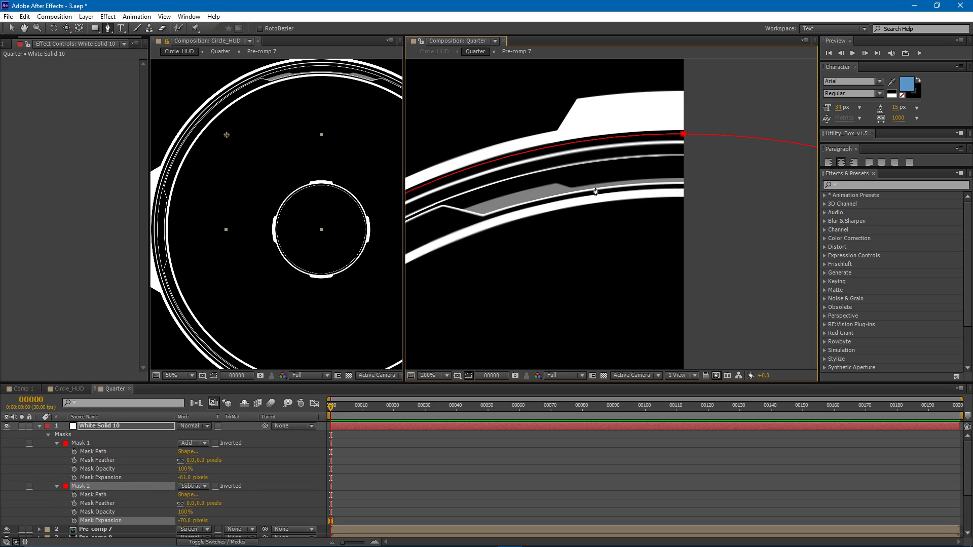
left_click(576, 178)
left_click(620, 222)
left_click(738, 215)
left_click(727, 162)
left_click(577, 179)
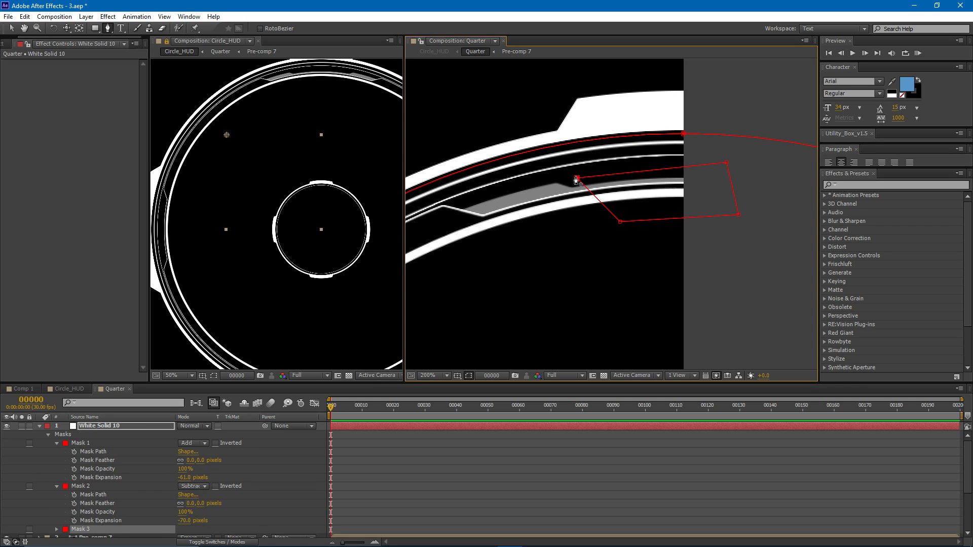
- Set the new Mask 3's mode to Intersect so only the enclosed part of the ring is kept
scroll(134, 497, "down", 3)
left_click(195, 503)
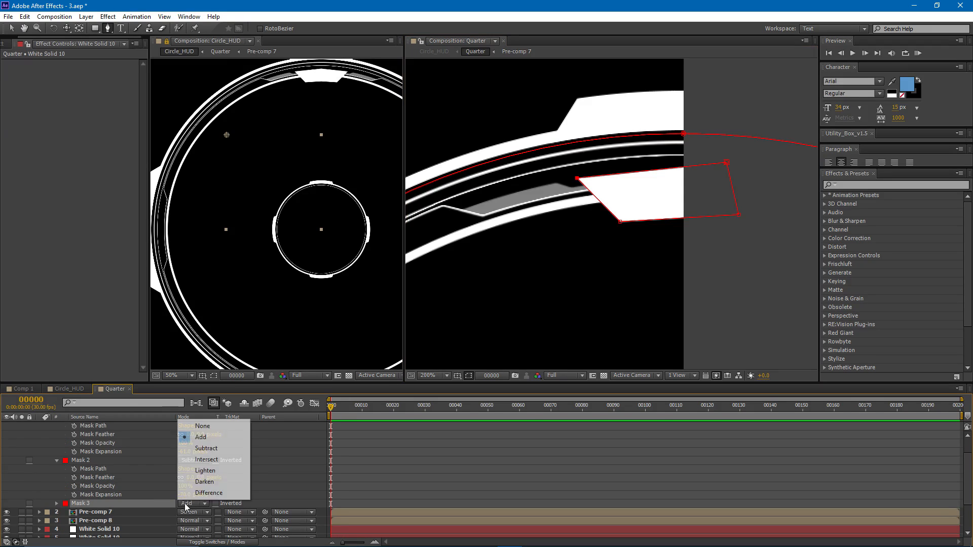
left_click(217, 468)
- Move the two left corners of Mask 3 outward from each other to give the short ring segment a more slanted end
key("v")
left_click_drag(620, 222, 628, 221)
left_click_drag(577, 178, 567, 178)
left_click_drag(629, 221, 647, 220)
left_click_drag(567, 178, 560, 178)
left_click(660, 258)
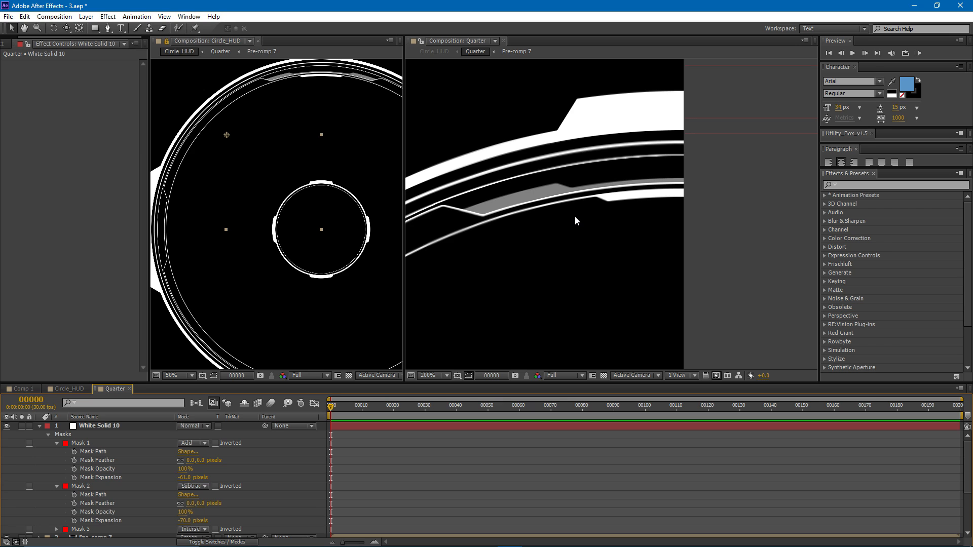
- Create a 750 × 750 px white solid named White Solid 11 and hide it
key("ctrl+y")
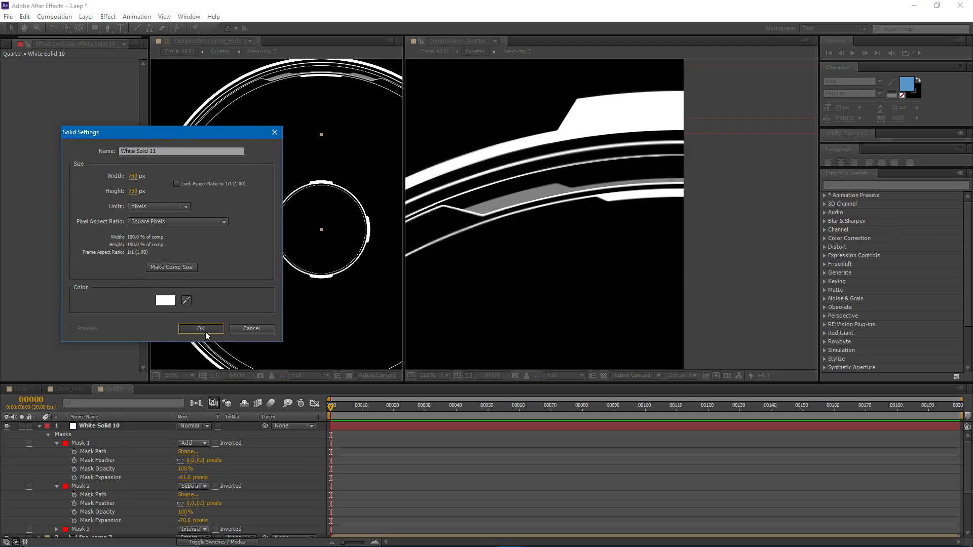
left_click(201, 328)
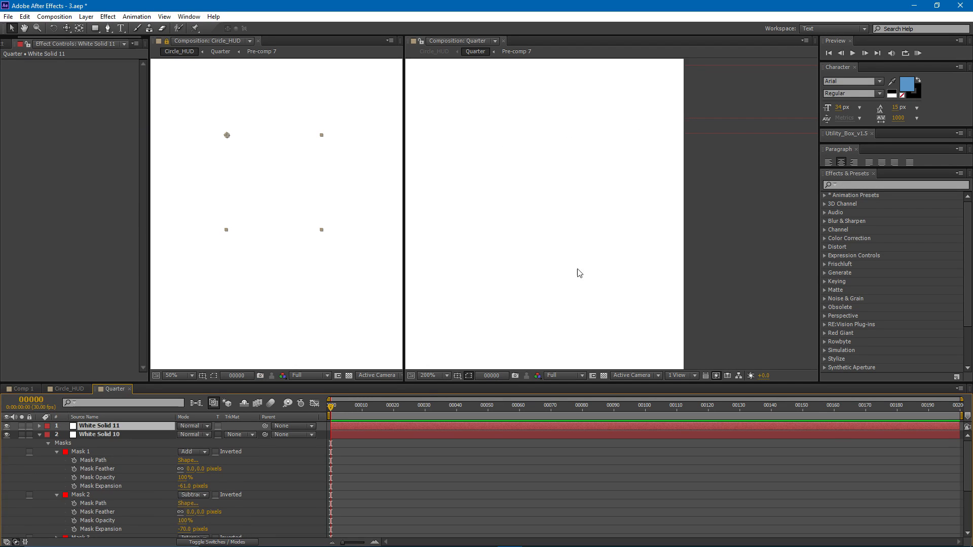
left_click(7, 426)
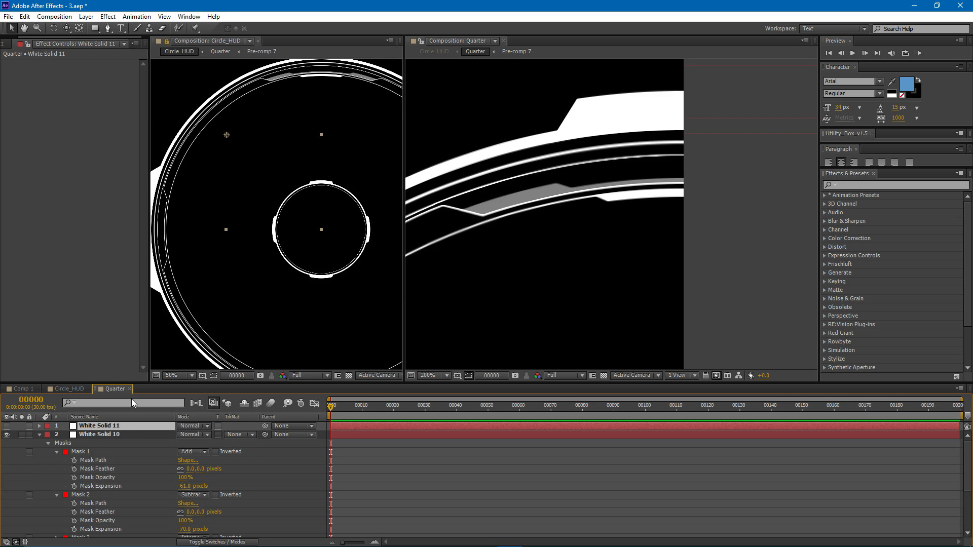
- Draw a triangular mask on White Solid 11 below the short ring segment, extending past the right edge, and make the layer visible
key("g")
left_click_drag(660, 189, 566, 188)
scroll(576, 179, "up", 1)
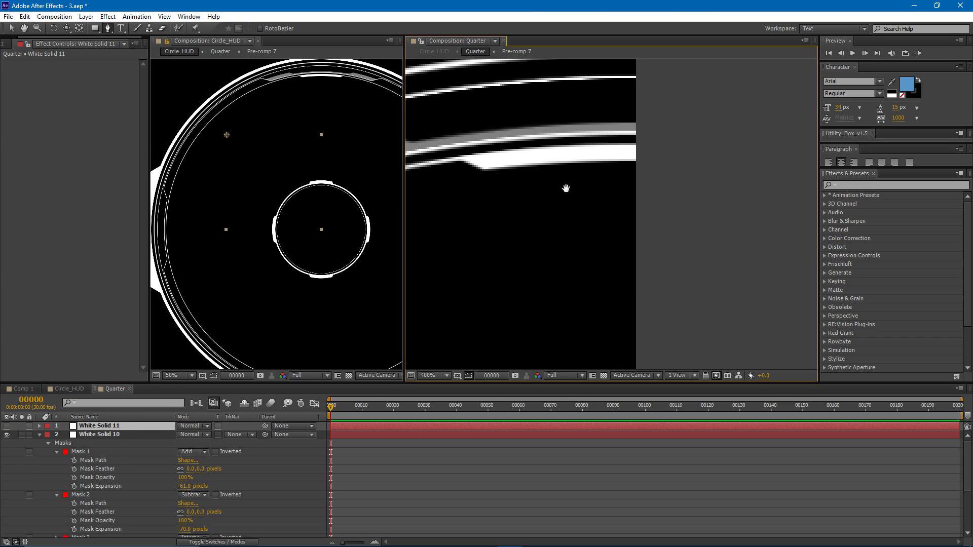
left_click(529, 162)
left_click(643, 307)
left_click(530, 163)
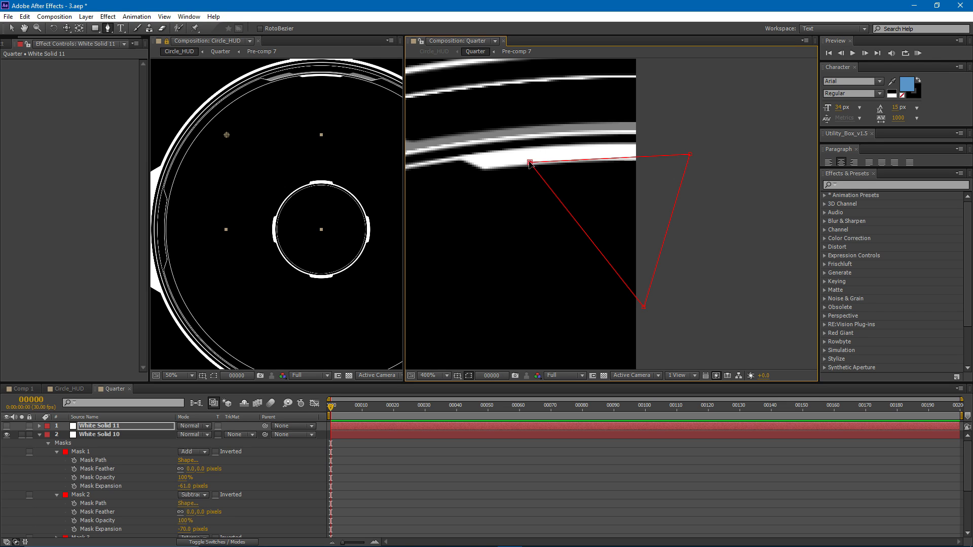
left_click(6, 426)
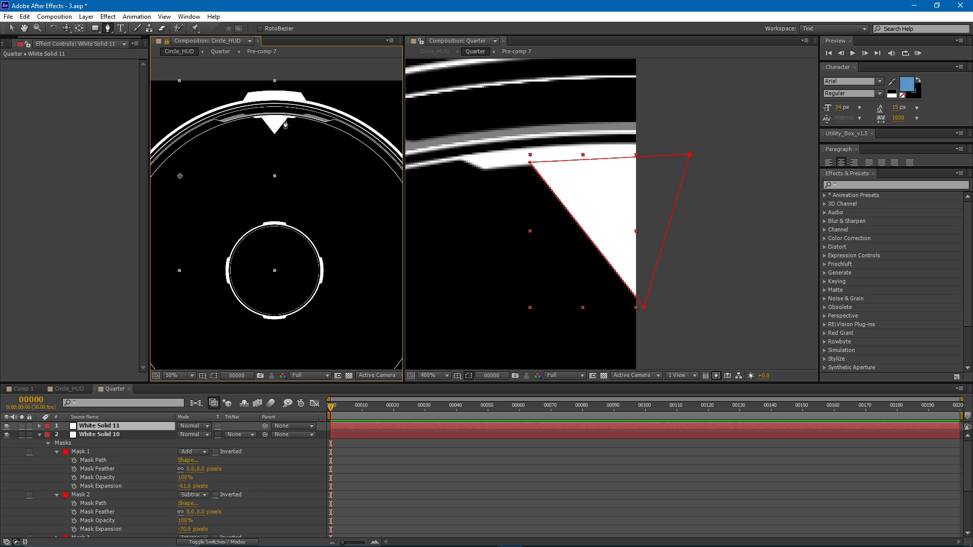
- Reshape the triangular mask into a shorter, narrower arrow by raising its lower point and moving its left corner inward
left_click_drag(286, 124, 309, 149)
key("v")
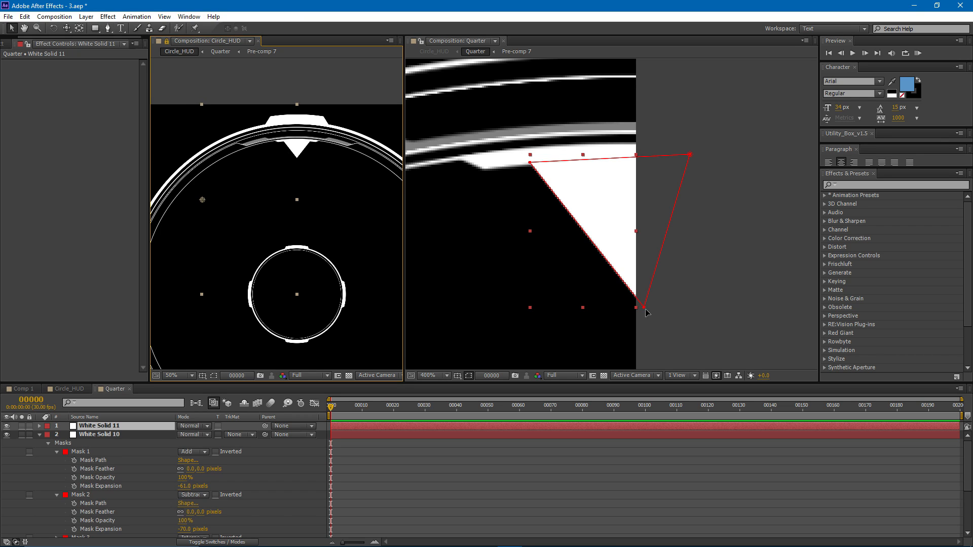
left_click_drag(644, 307, 649, 247)
- Duplicate White Solid 11's triangular mask, set the copy to Subtract, and set its expansion to -8 pixels
left_click(129, 425)
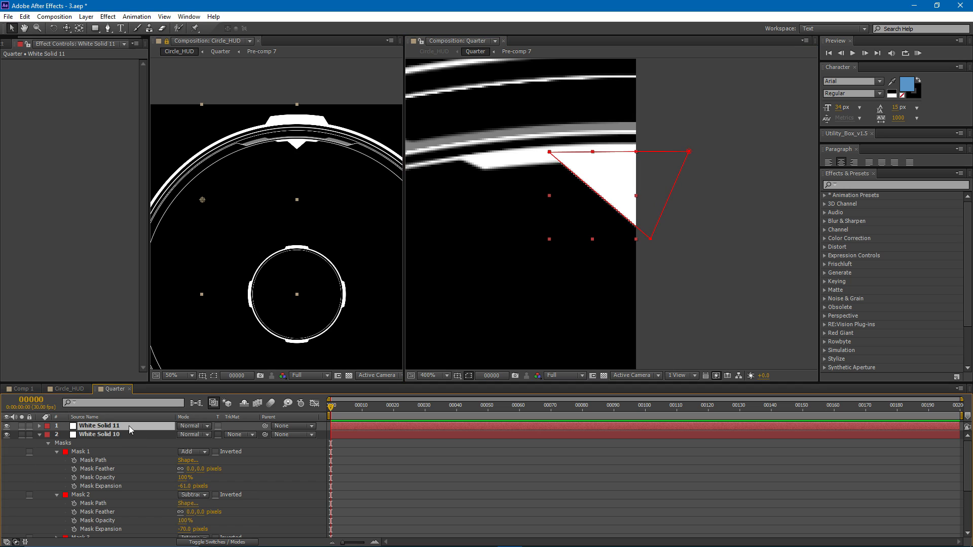
key("m")
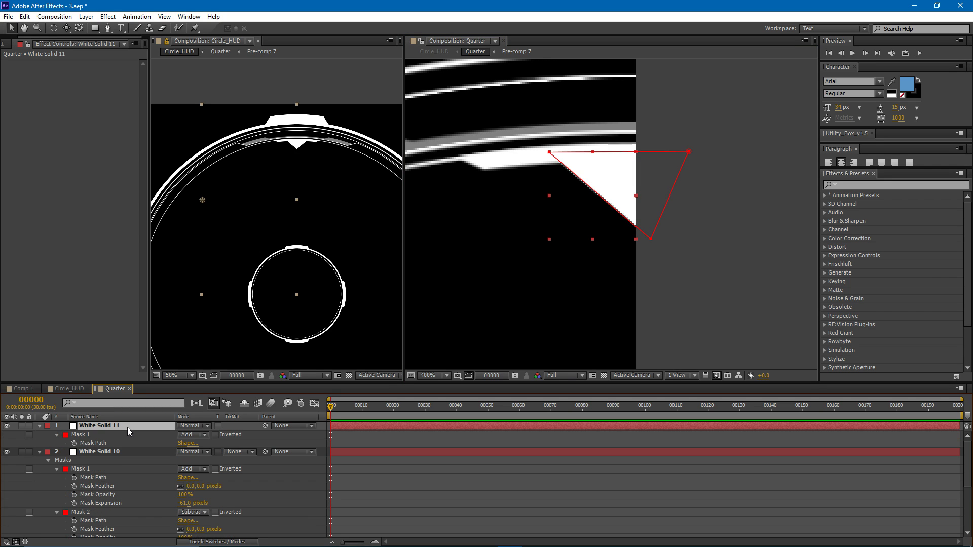
left_click(96, 440)
key("ctrl+d")
left_click(193, 460)
left_click(205, 494)
left_click(57, 460)
left_click_drag(187, 495, 184, 502)
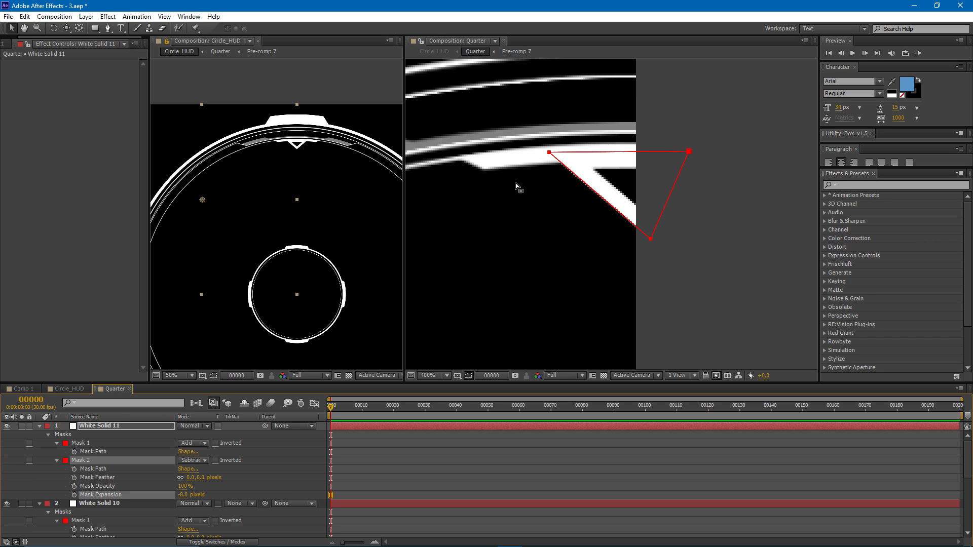
- Move the subtracting mask's two upper corners upward so the arrow's top bar is cut away and only the slanted line remains
left_click_drag(550, 152, 543, 146)
left_click_drag(692, 151, 698, 122)
left_click_drag(549, 143, 543, 136)
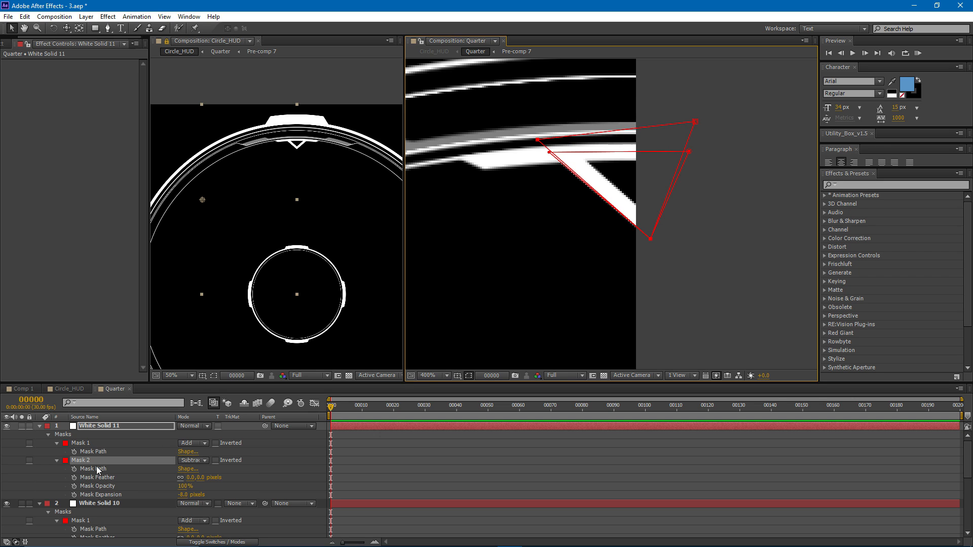
mouse_move(297, 180)
left_mouse_down()
mouse_move(314, 173)
mouse_move(307, 164)
left_mouse_up()
left_click(66, 427)
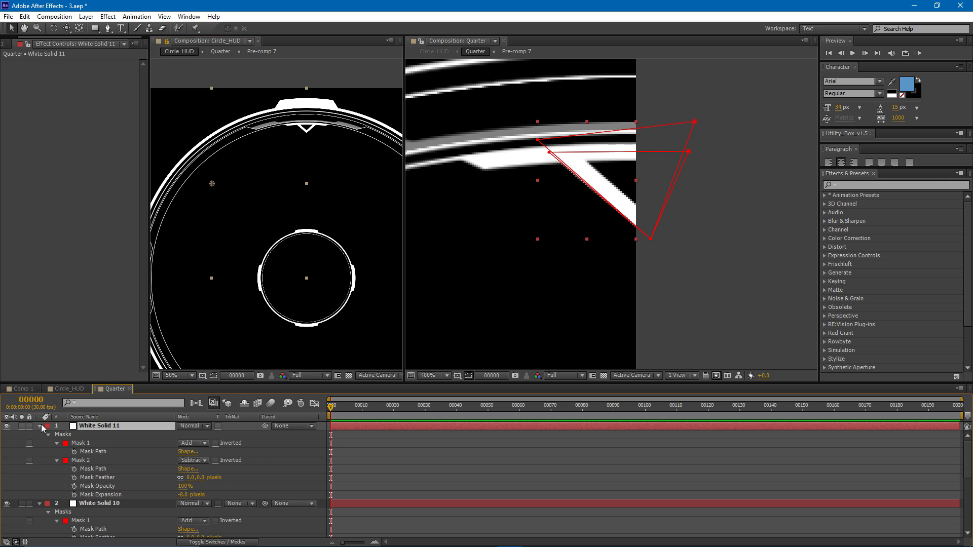
- Pre-compose White Solid 11 and the short ring segment layer below it into a composition named arrow_1
left_click(39, 429)
left_click(99, 434, "shift")
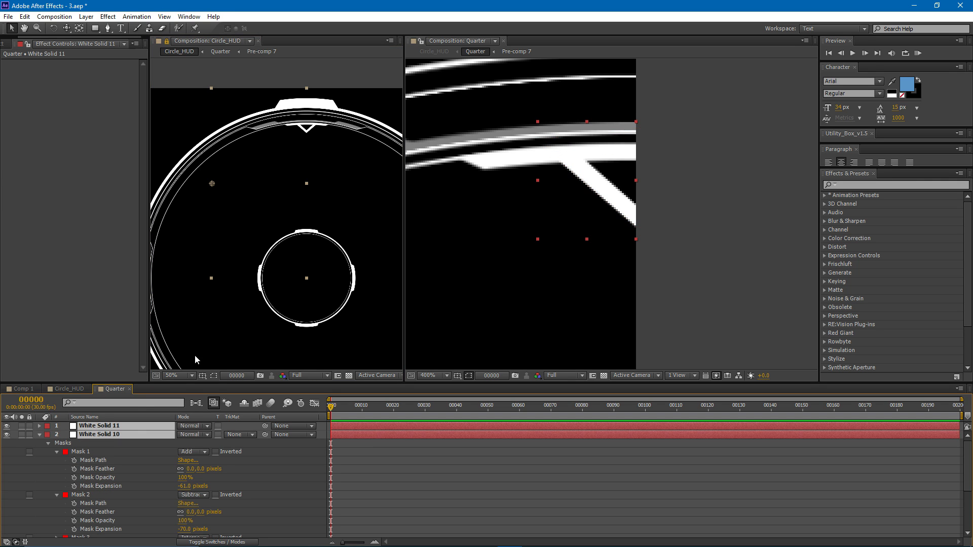
key("ctrl+shift+c")
type("arrow")
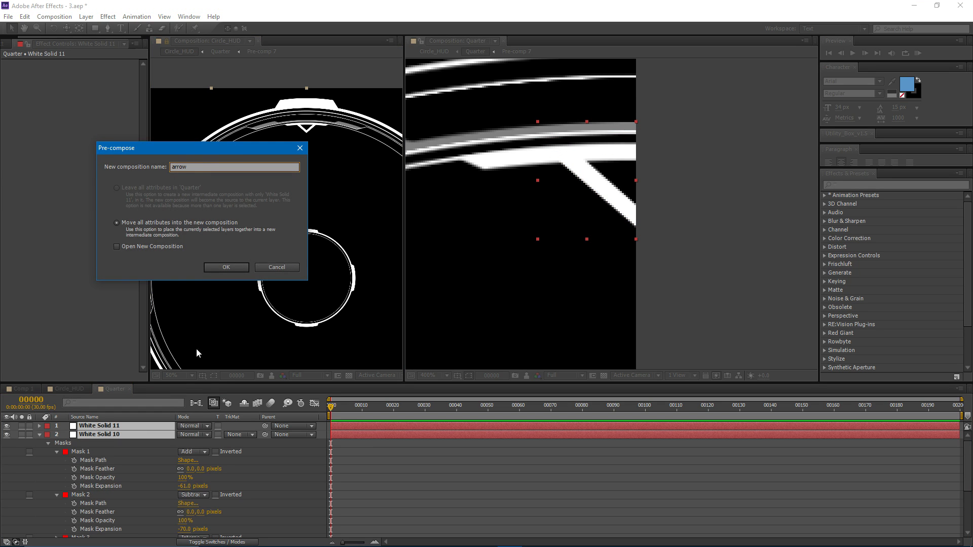
key("Return")
key("s")
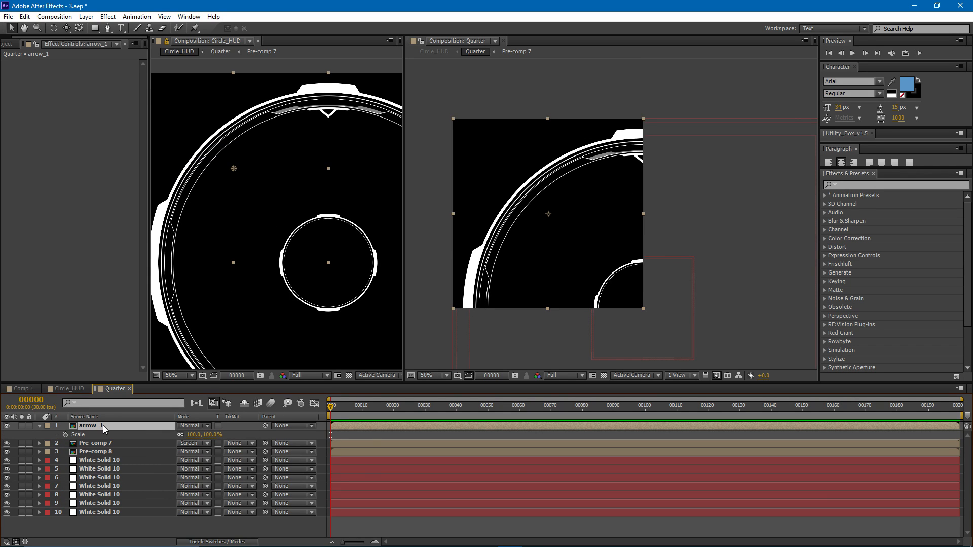
- Duplicate the arrow_1 layer and rotate the copy a quarter turn counterclockwise
key("ctrl+d")
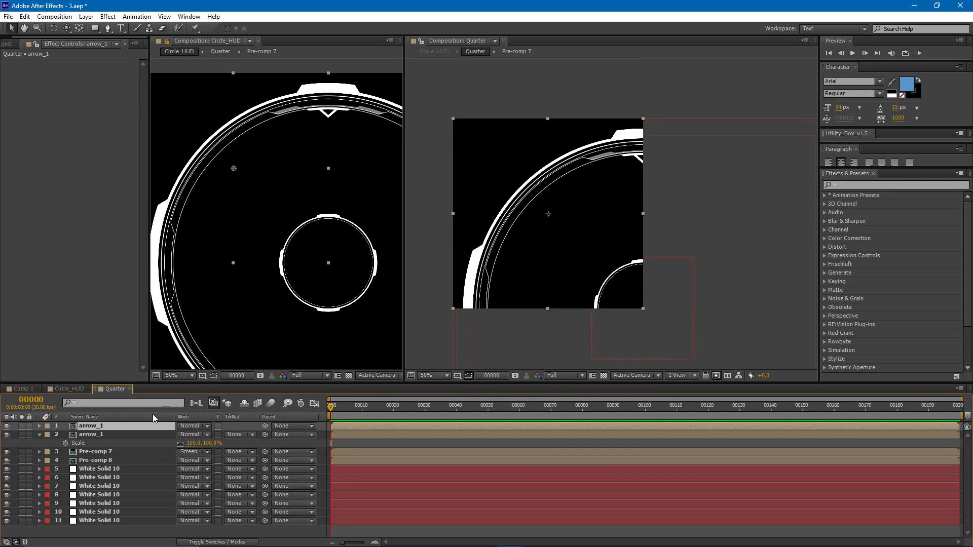
key("r")
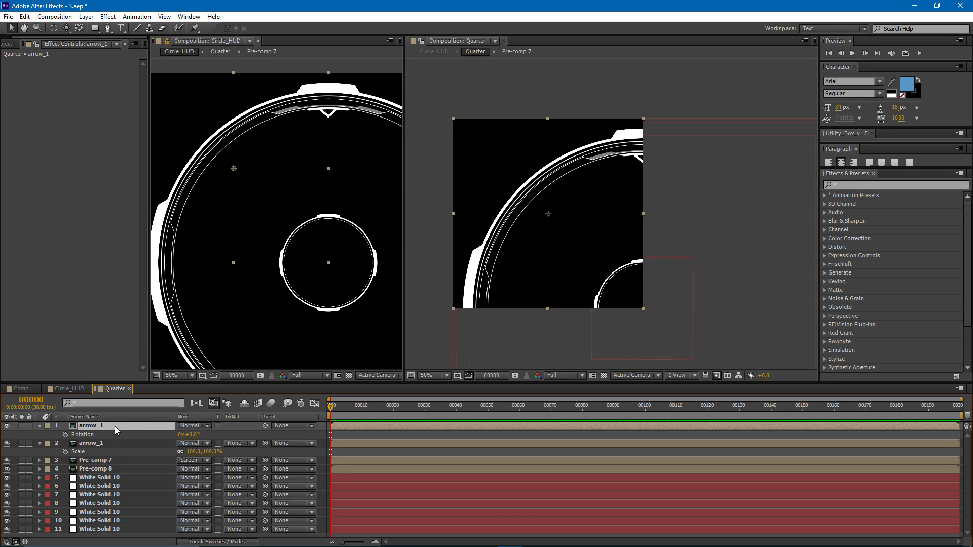
left_click(194, 434)
key("Return")
- Unlink the rotated arrow_1 copy's scale dimensions and set its horizontal scale to -100% to mirror it onto the circle's left side
left_click(114, 427)
key("s")
left_click(180, 434)
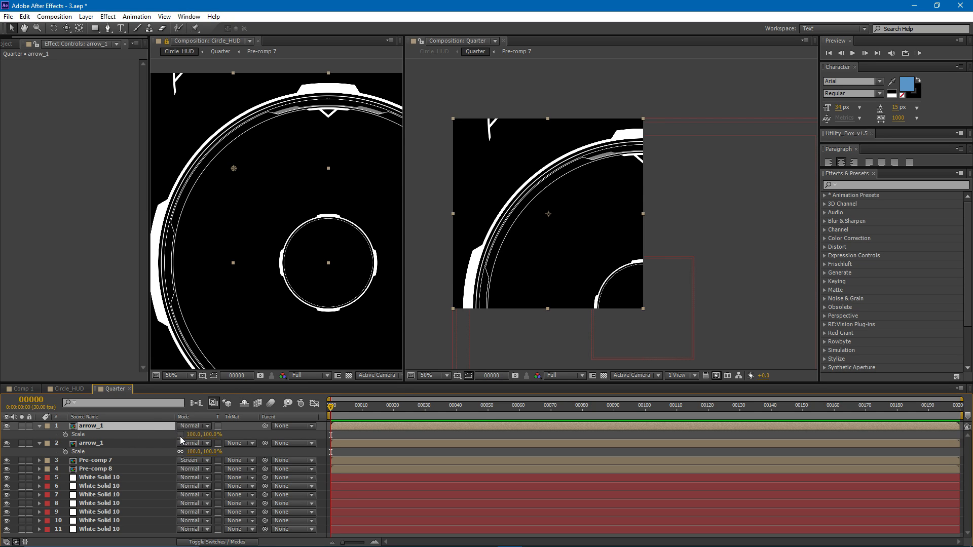
left_click(193, 434)
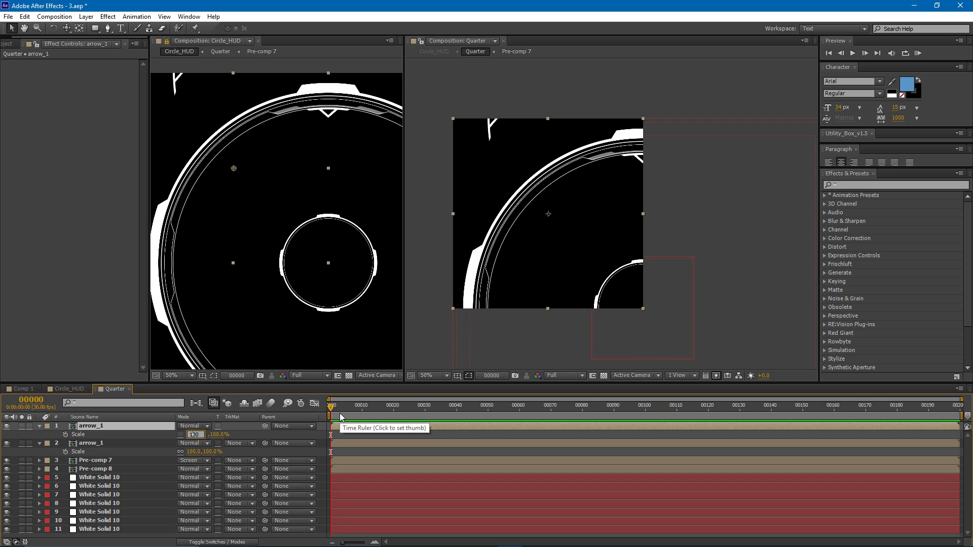
type("-100")
key("Return")
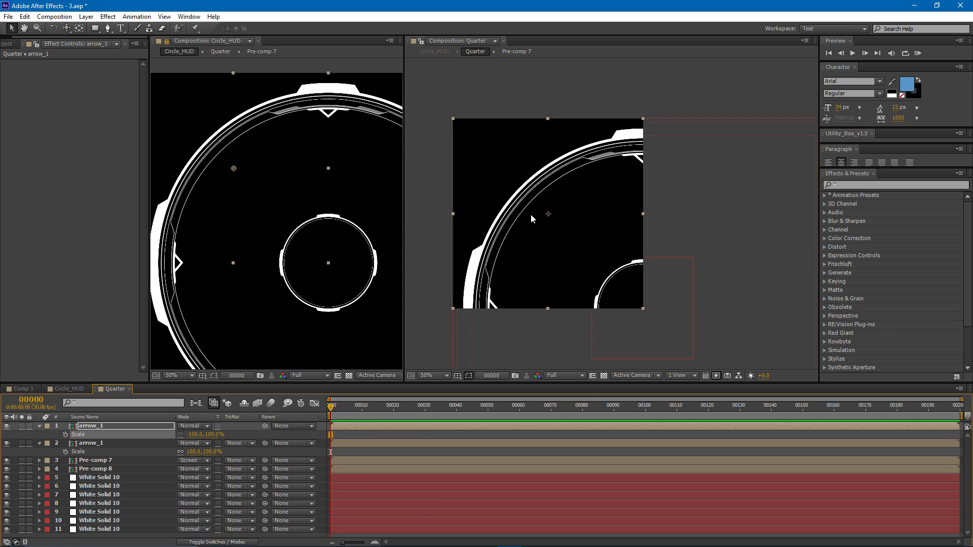
- Examine the complete mirrored Circle_HUD design in a maximized viewer, then restore the panel layout
left_click_drag(233, 200, 241, 202)
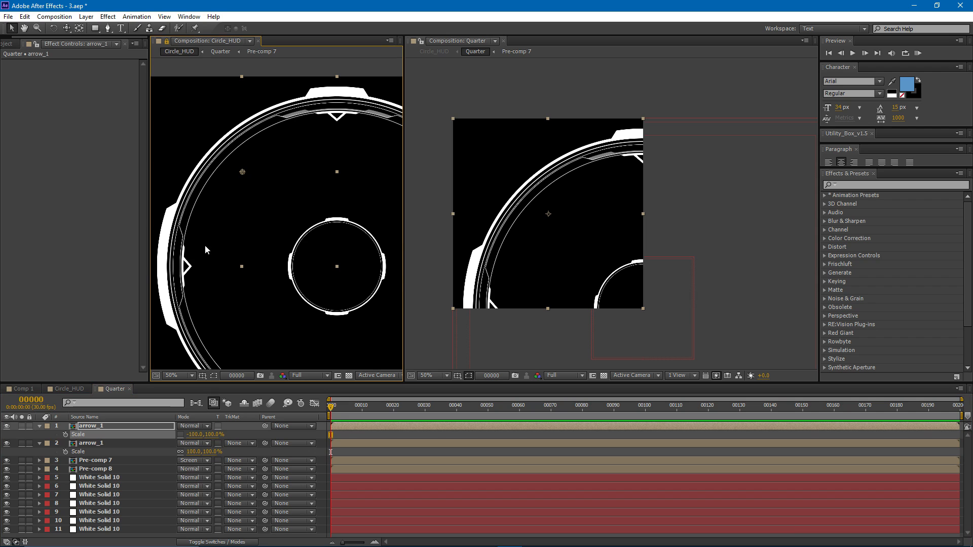
left_click_drag(204, 247, 244, 234)
key("grave")
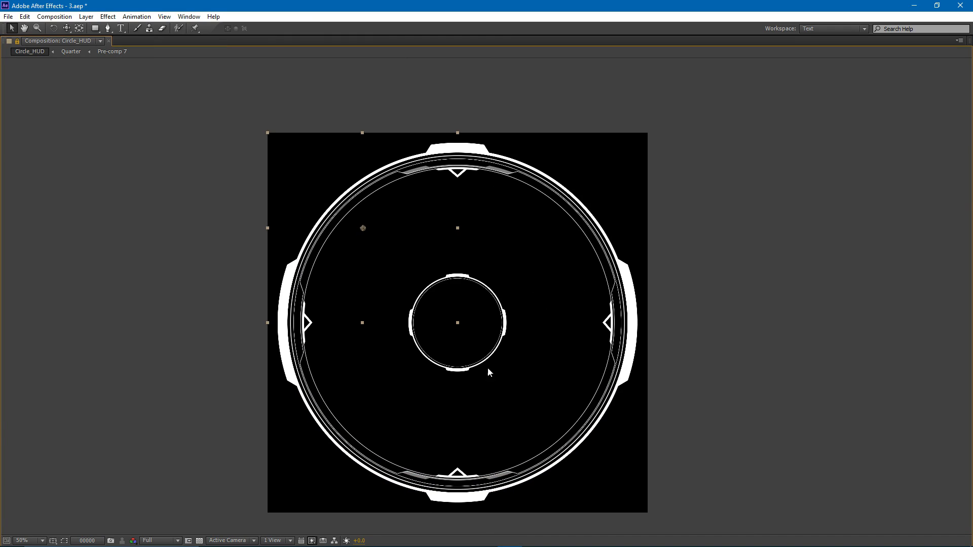
key("grave")
- Collapse all layer properties in Quarter, close its separate viewer, and switch to the Circle_HUD composition
key("t")
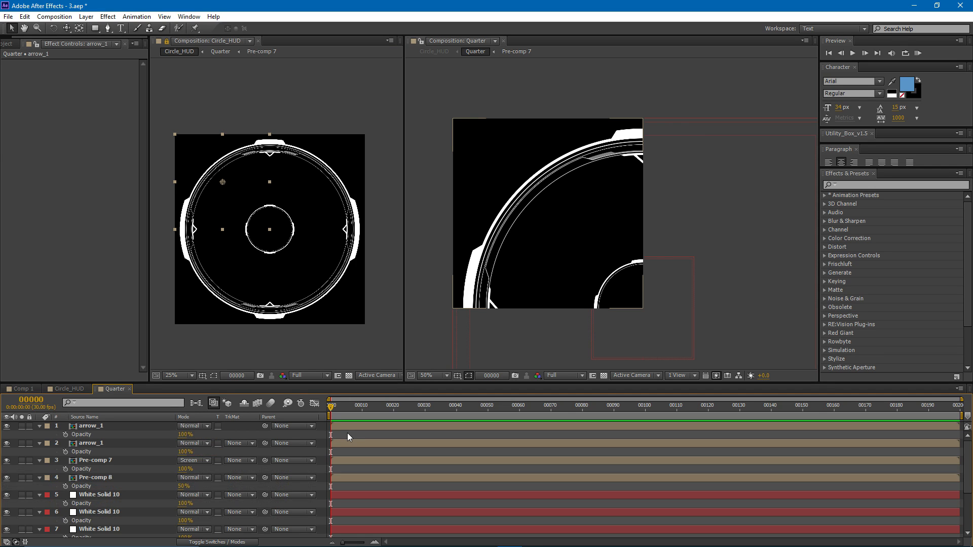
key("m")
key("m")
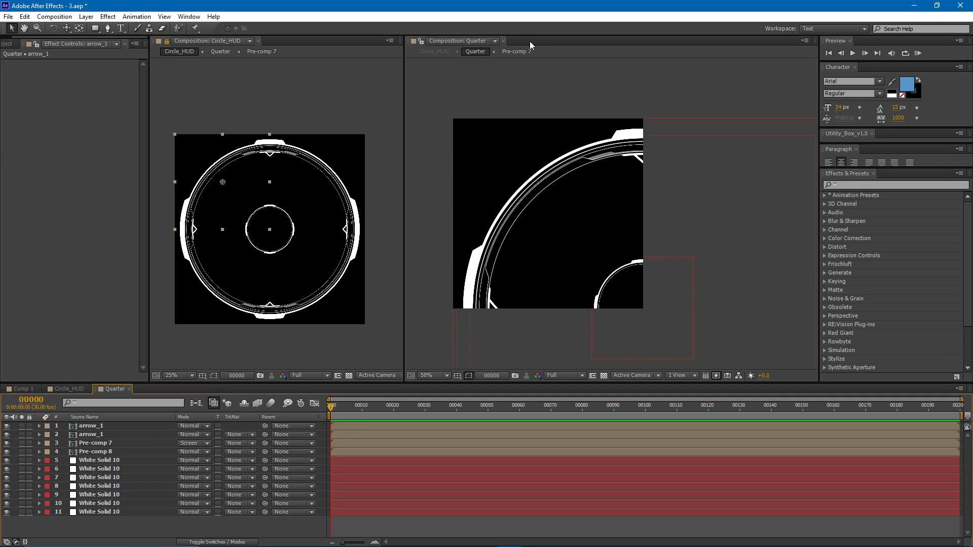
left_click(503, 41)
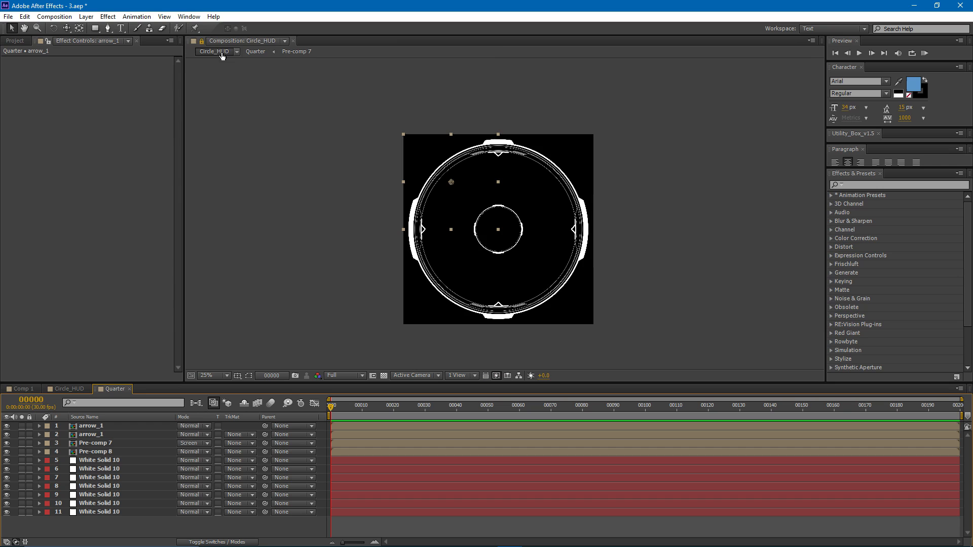
left_click(256, 51)
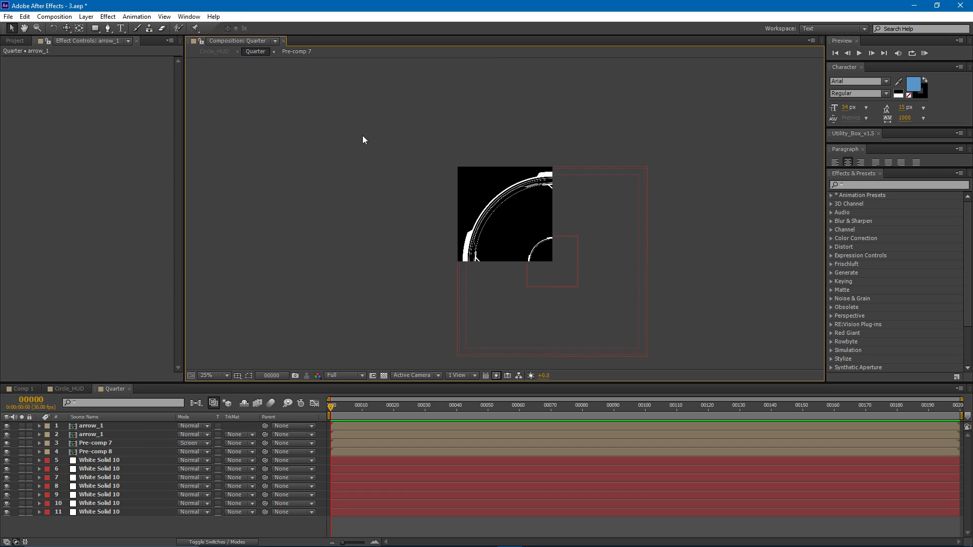
left_click(72, 388)
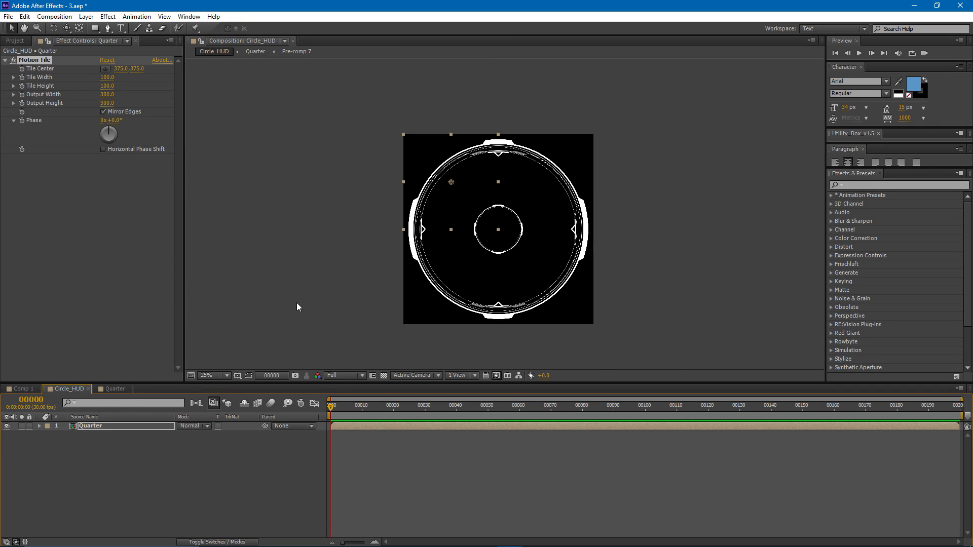
- With nothing selected in Circle_HUD, start a Pen tool path at the lower tip of the upper arrow marker
key("period")
left_click(409, 458)
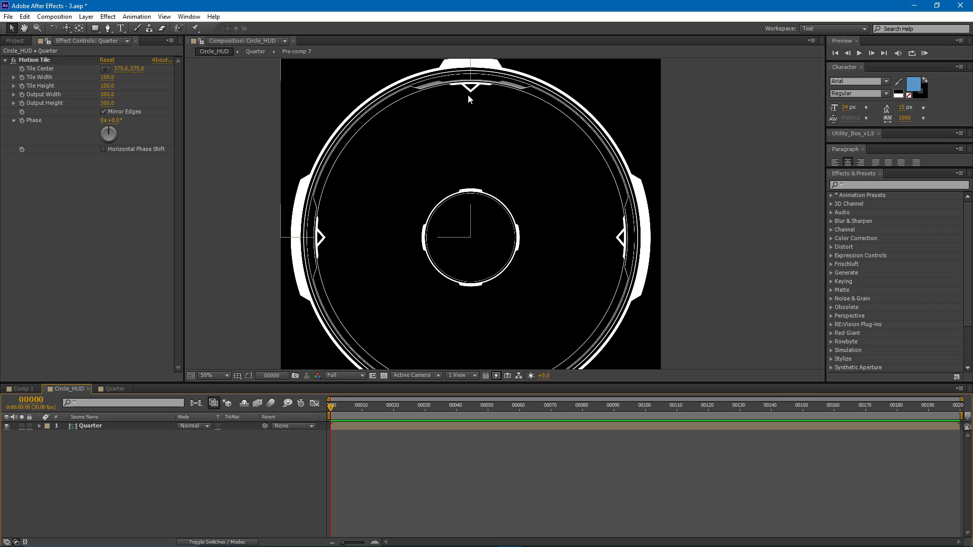
left_click(107, 28)
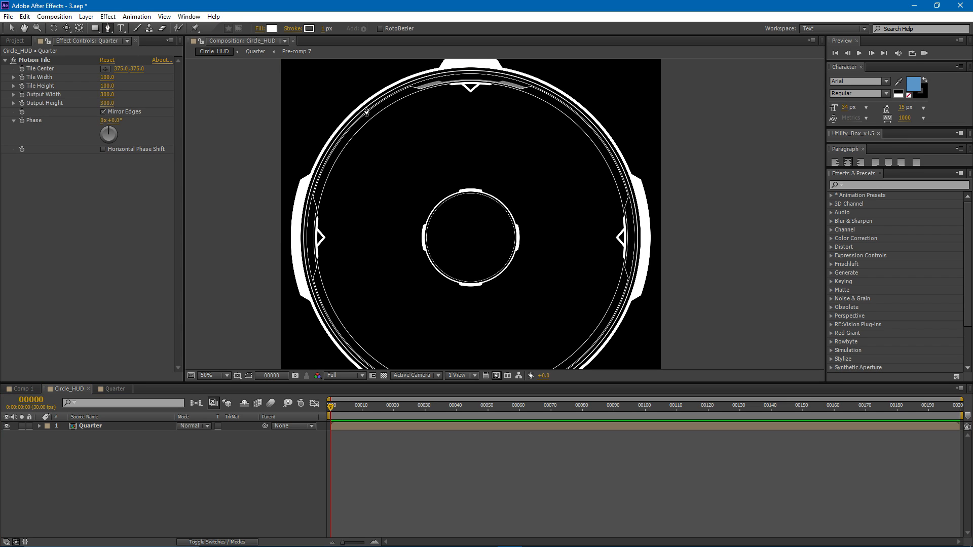
left_click_drag(83, 449, 115, 449)
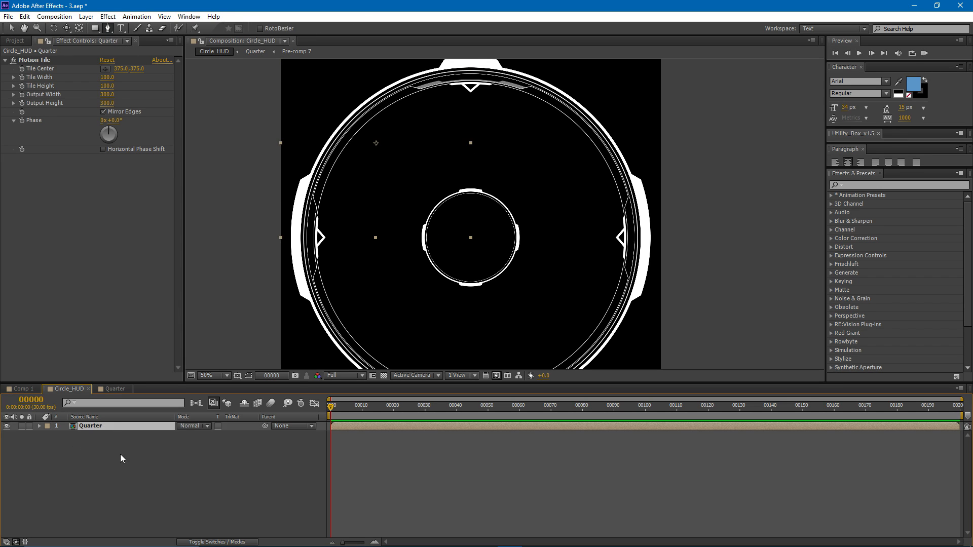
key("period")
left_click_drag(448, 103, 449, 259)
key("period")
left_click_drag(377, 120, 423, 269)
scroll(423, 269, "up", 1)
left_click_drag(337, 200, 439, 193)
scroll(439, 194, "up", 1)
left_click_drag(378, 167, 435, 177)
scroll(435, 178, "up", 1)
left_click_drag(355, 155, 432, 211)
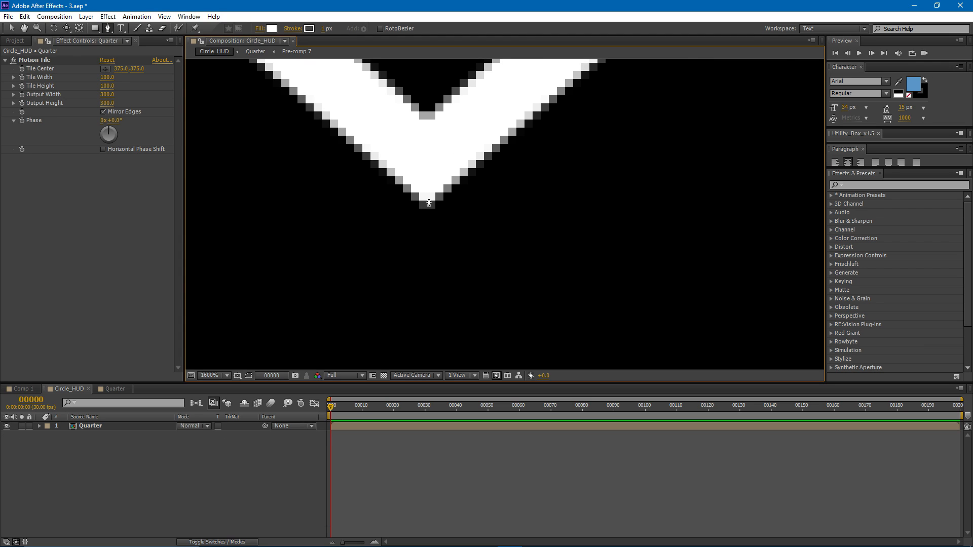
left_click(428, 203)
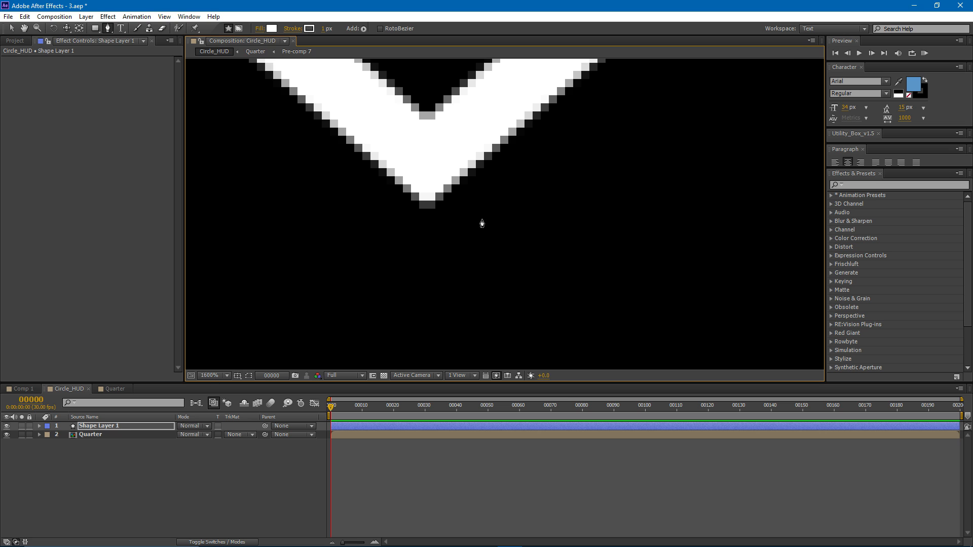
- Finish the path as a straight vertical line ending on the raised segment atop the inner circle
scroll(482, 224, "down", 2)
left_click_drag(484, 275, 470, 84)
scroll(471, 249, "down", 2)
left_click_drag(492, 328, 455, 186)
scroll(455, 186, "up", 2)
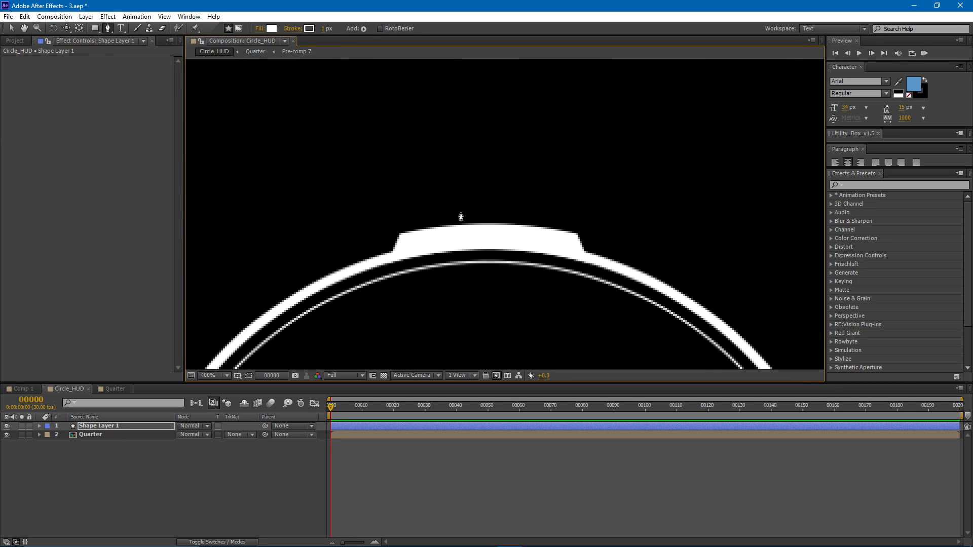
left_click(487, 230)
scroll(515, 247, "down", 2)
left_click_drag(520, 175, 487, 329)
left_click_drag(499, 206, 486, 323)
scroll(486, 214, "up", 2)
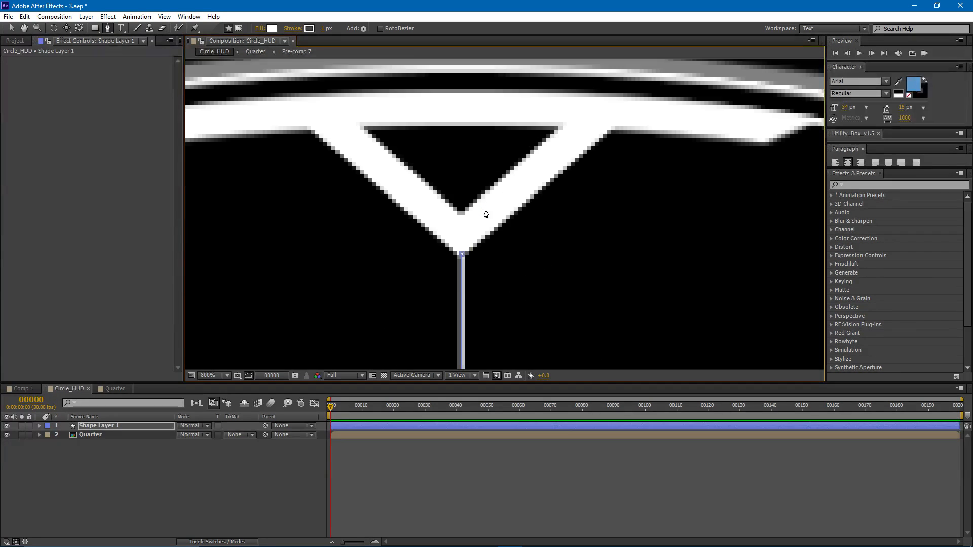
scroll(486, 213, "down", 4)
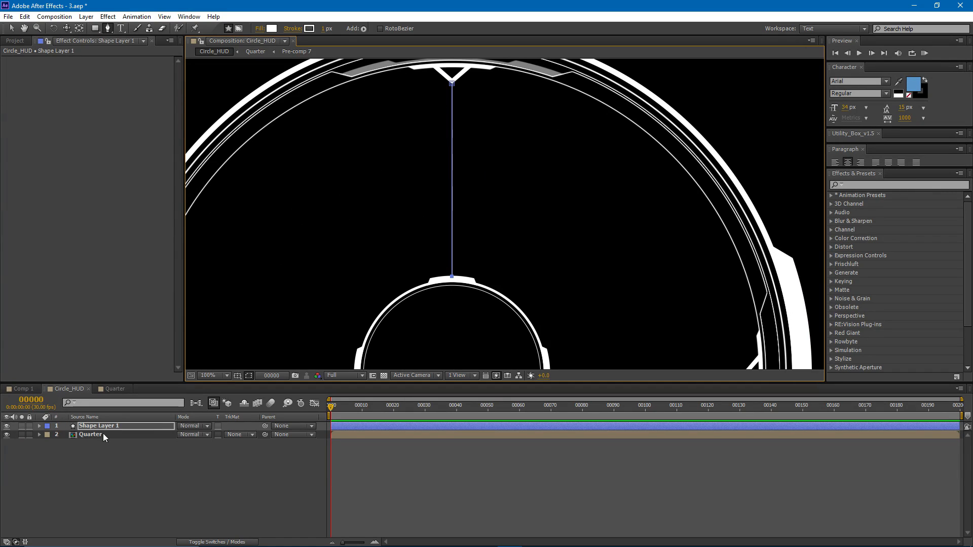
- Delete the fill from the vertical line's shape on Shape Layer 1
left_click(105, 429)
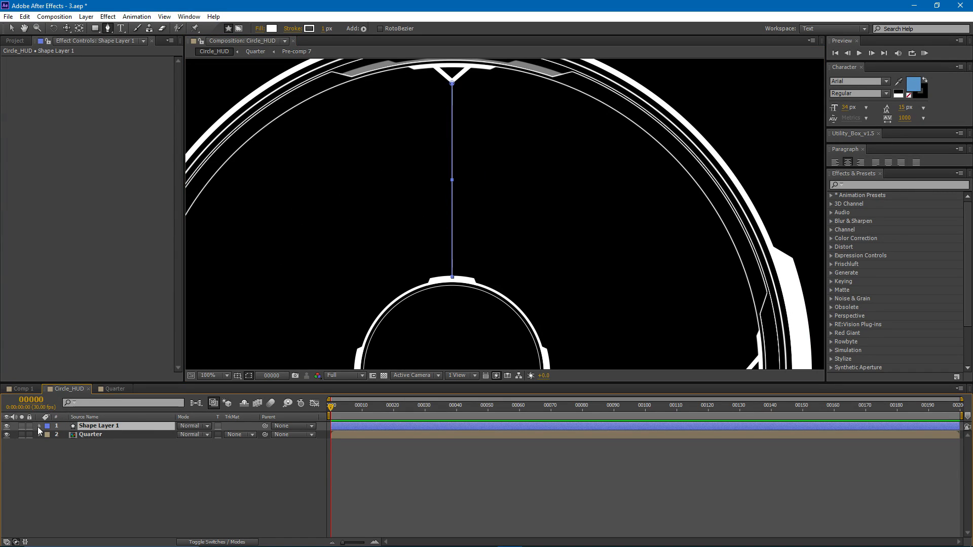
left_click(39, 427)
left_click(48, 434)
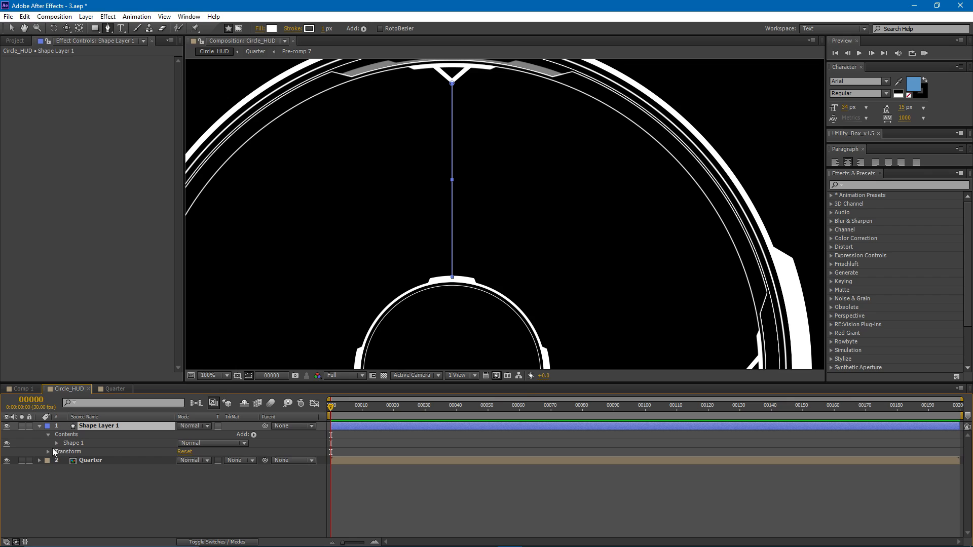
left_click(57, 444)
left_click(82, 469)
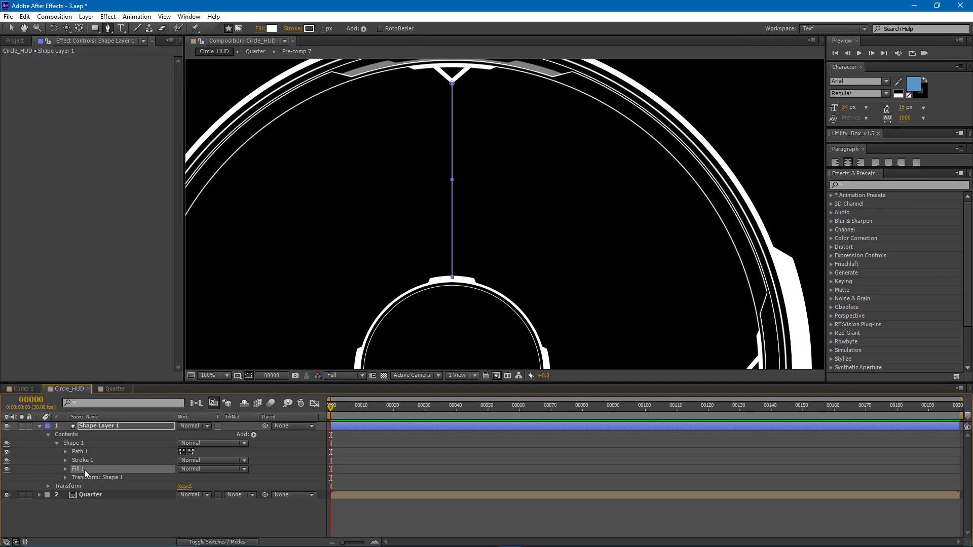
key("Delete")
- Set the vertical line's stroke width to 1.5
left_click(65, 461)
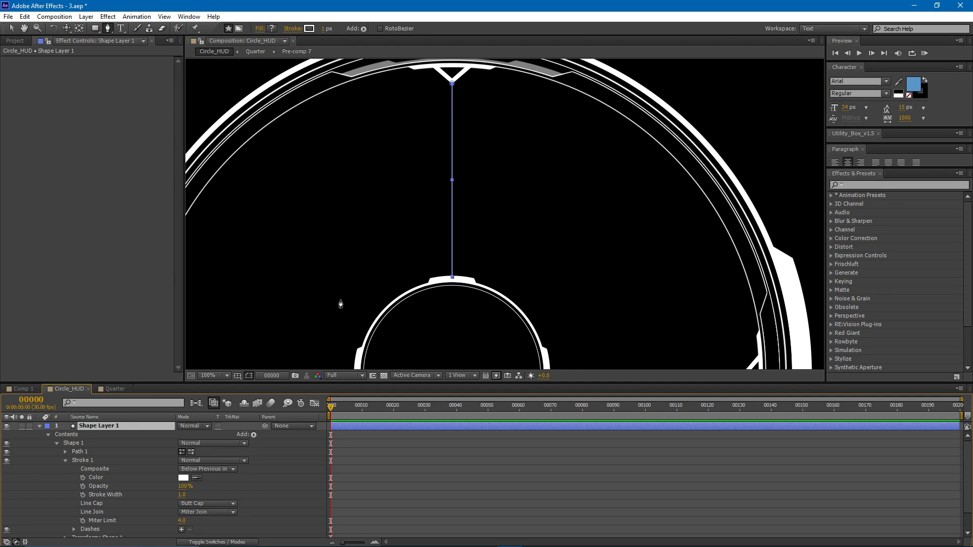
left_click_drag(300, 315, 337, 260)
left_click(182, 494)
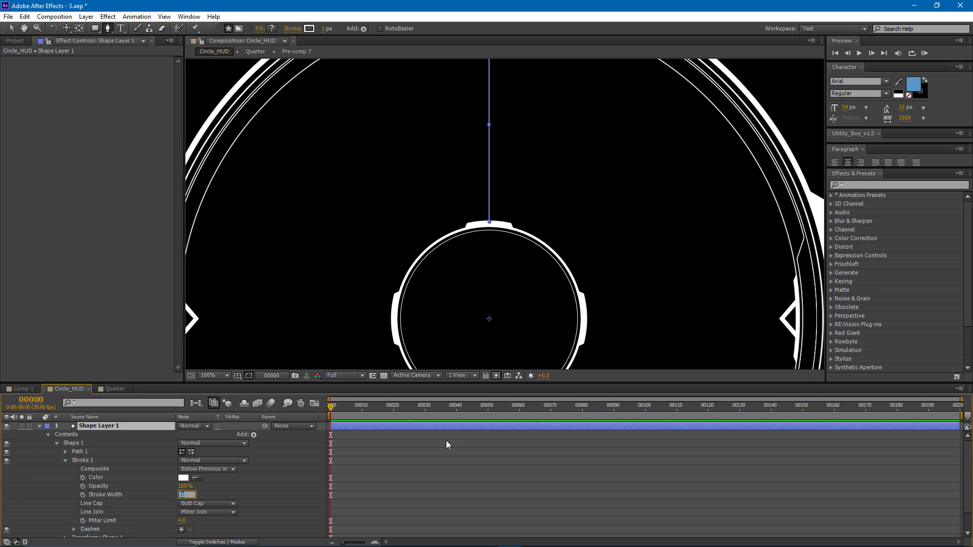
type("1.5")
key("Return")
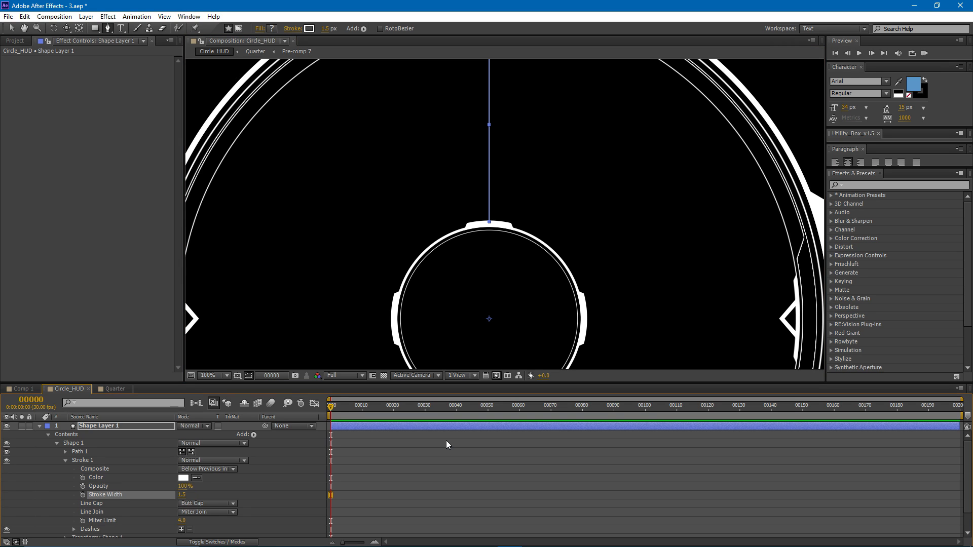
- Add dashes to the vertical line's stroke
key("F2")
mouse_move(491, 111)
left_mouse_down()
mouse_move(478, 187)
mouse_move(464, 141)
left_mouse_up()
scroll(108, 458, "down", 2)
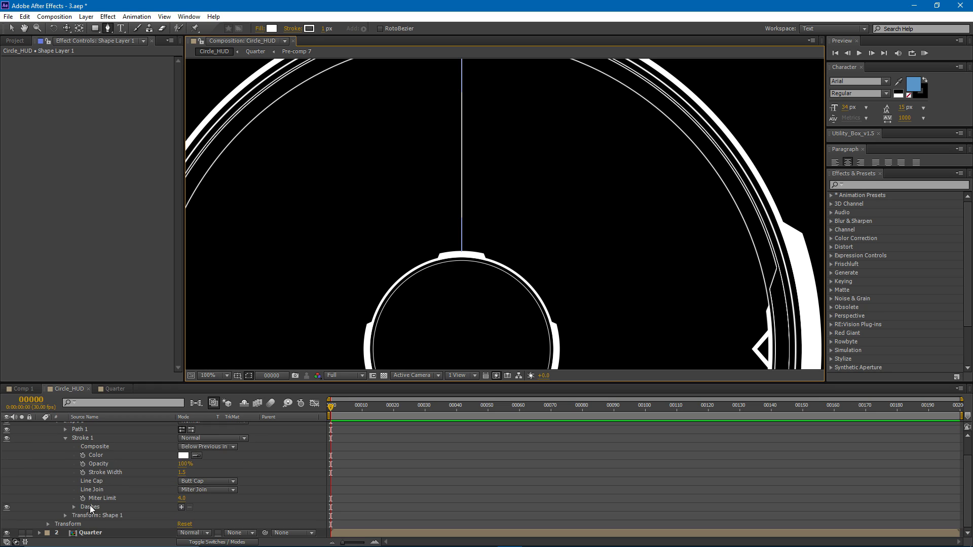
left_click(181, 507)
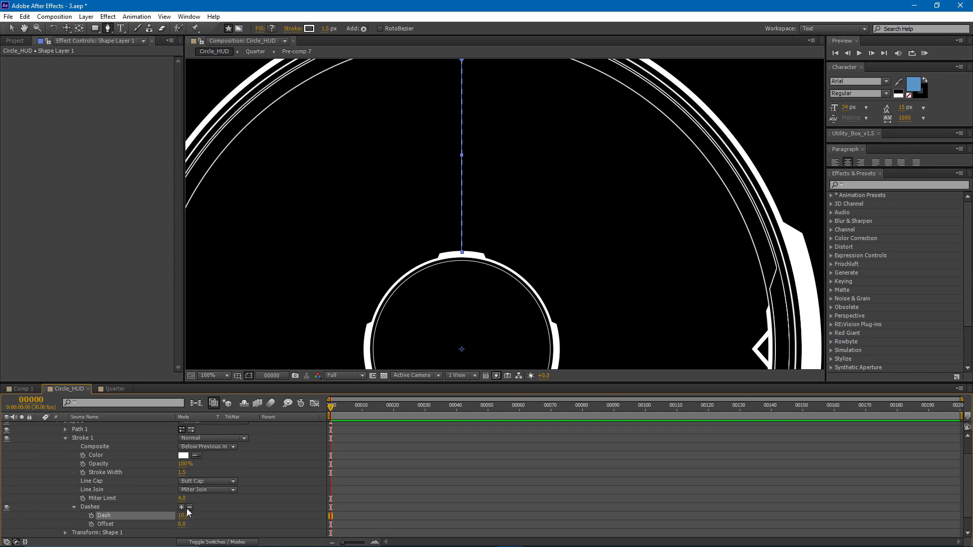
left_click(342, 485)
left_click_drag(464, 102, 464, 182)
scroll(172, 497, "down", 2)
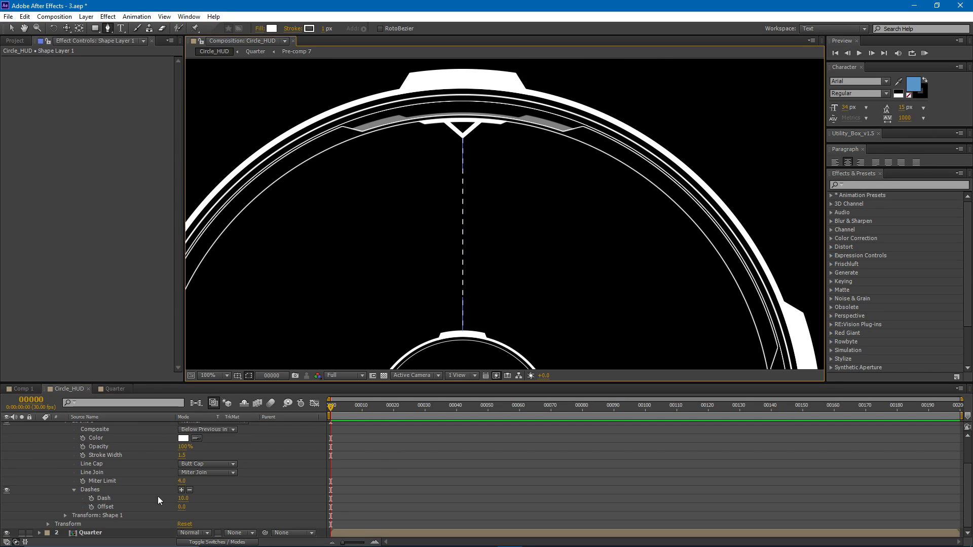
- Shorten the line's stroke dash to 5 and collapse the Shape Layer 1 properties
left_click_drag(182, 499, 184, 499)
left_click(354, 470)
left_click_drag(420, 248, 386, 233)
scroll(384, 477, "up", 3)
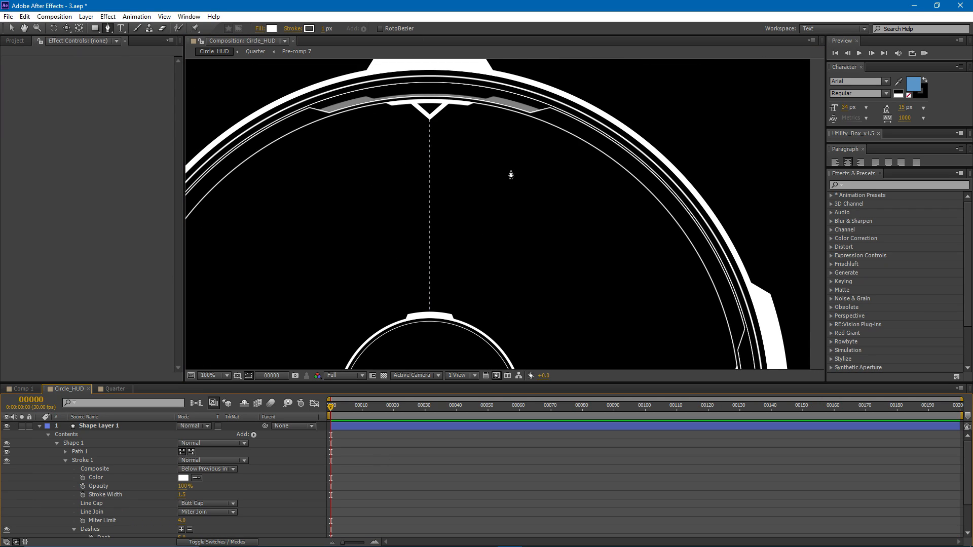
left_click_drag(450, 179, 474, 163)
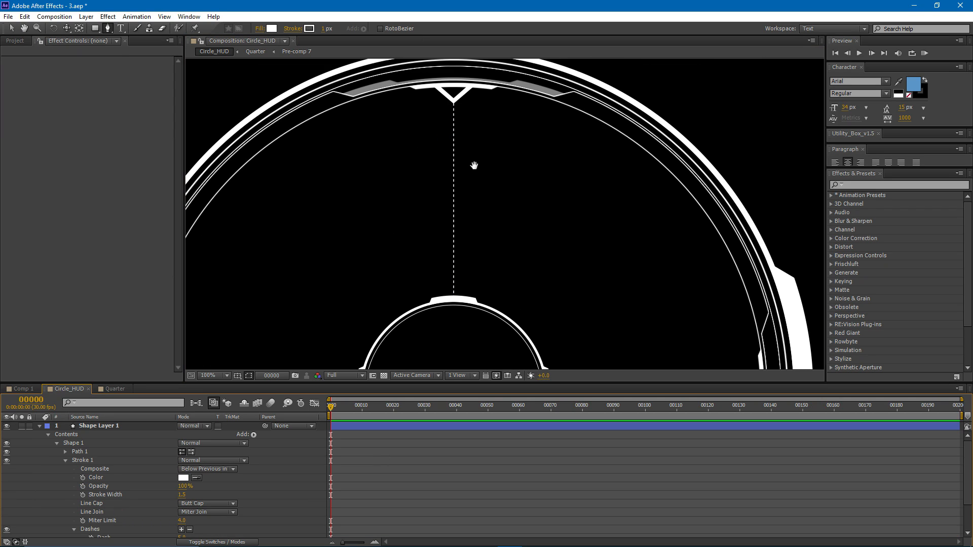
left_click(41, 428)
- Create a new shape layer with an Ellipse filling the whole composition
left_click(93, 28)
left_click_drag(93, 29, 142, 53)
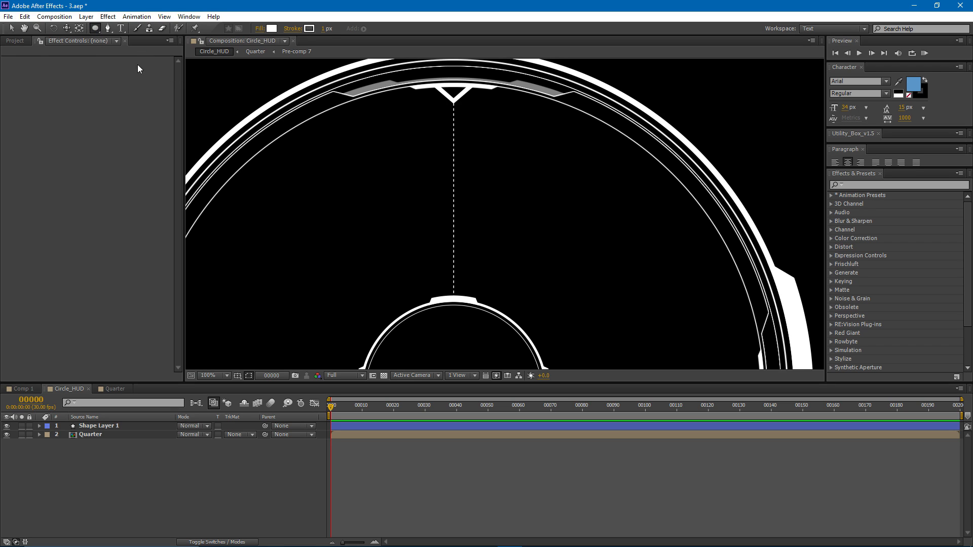
double_click(93, 29)
scroll(454, 169, "down", 4)
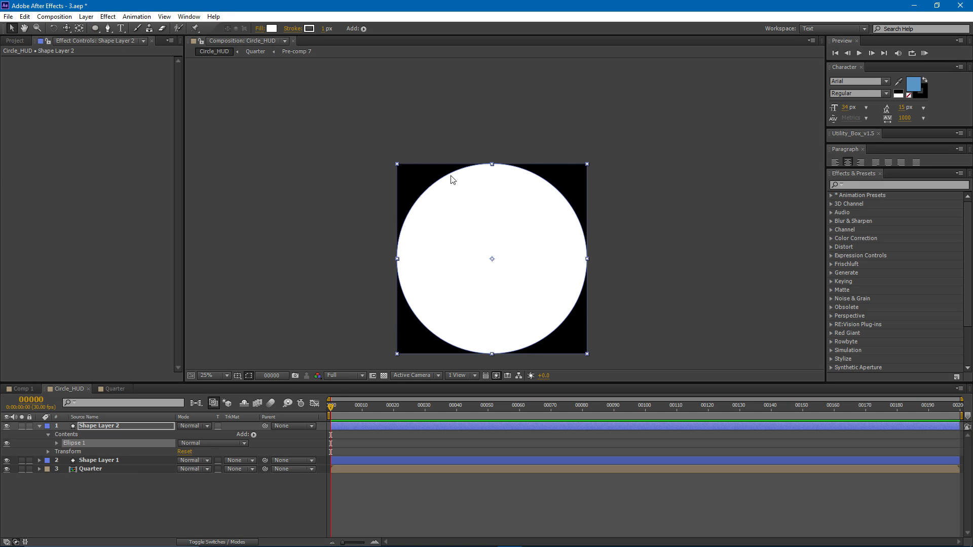
- Set the ellipse path size to 10 by 10 to make a small centred dot
left_click(57, 443)
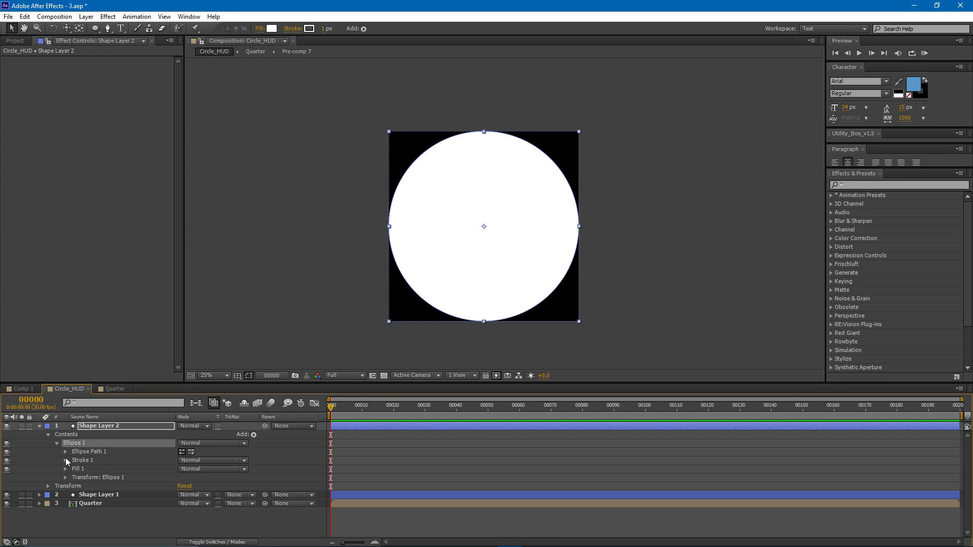
left_click(66, 452)
left_click(196, 461)
type("10")
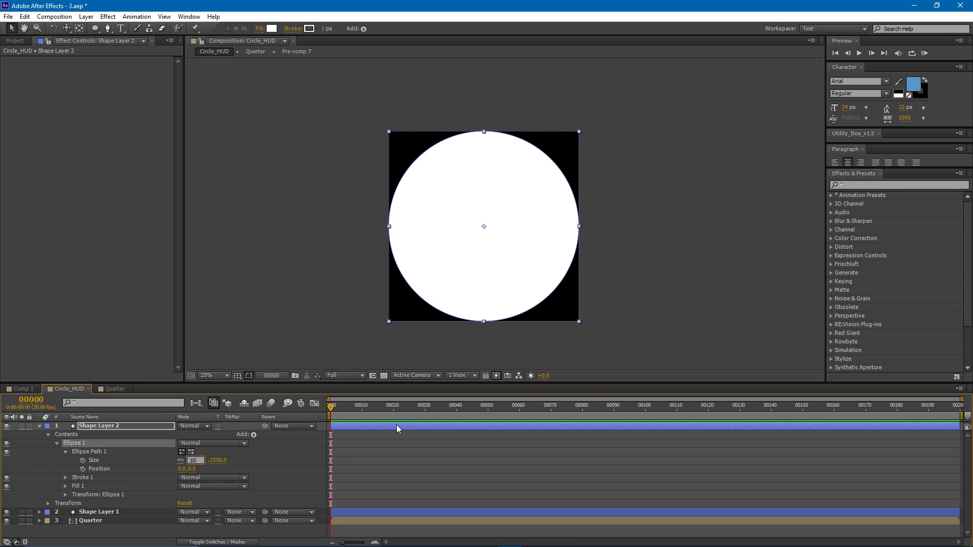
key("Return")
scroll(429, 248, "up", 4)
scroll(436, 256, "up", 5)
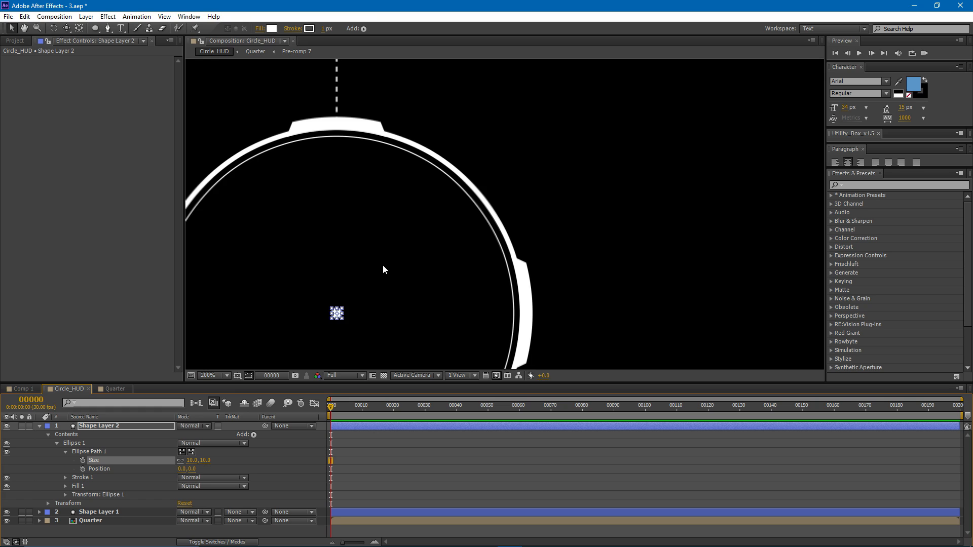
scroll(405, 248, "down", 4)
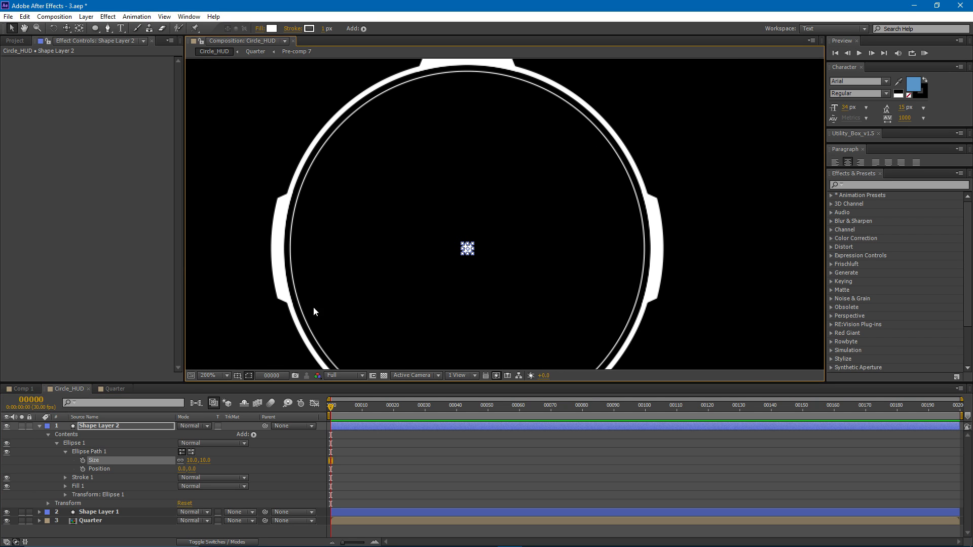
- Delete the stroke from the small dot's ellipse
left_click(81, 477)
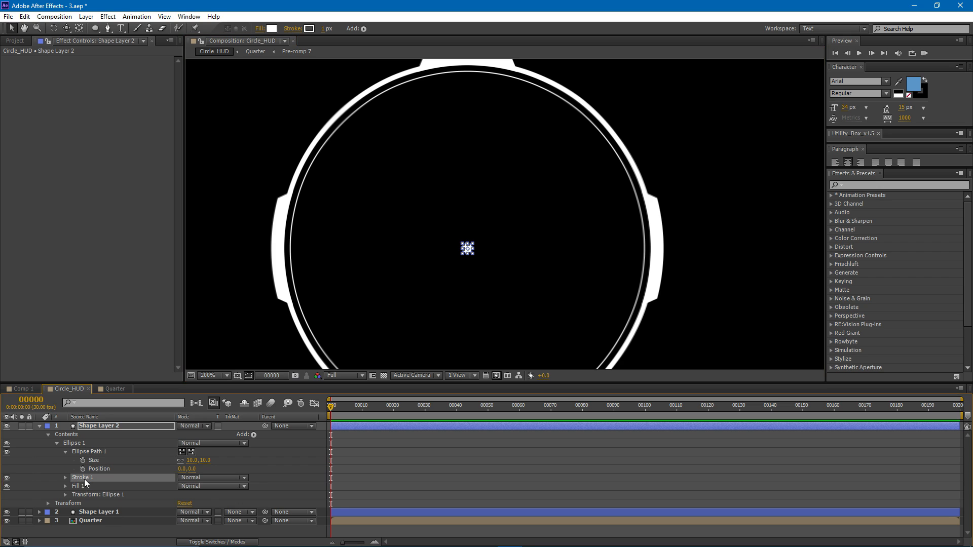
key("Delete")
key("period")
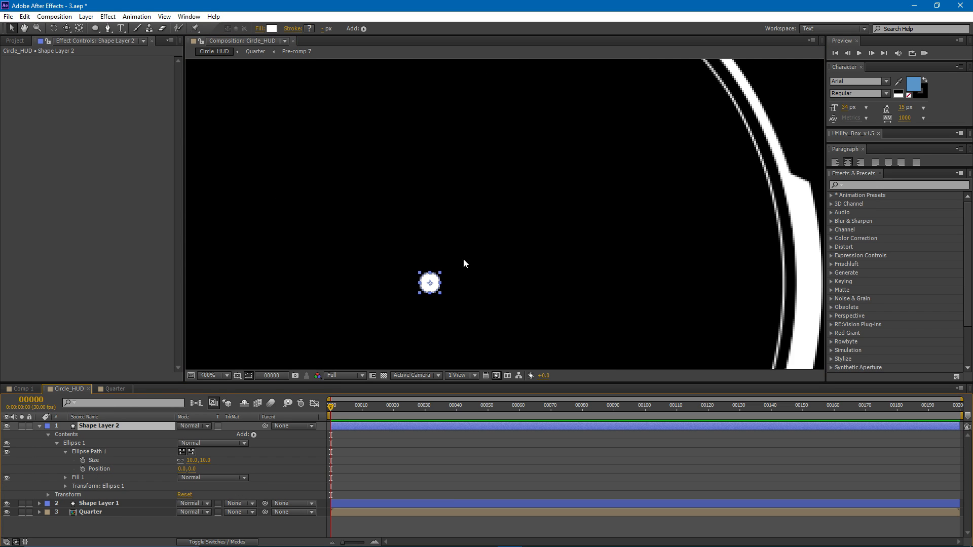
- Move the dot straight up to the lower end of the dashed line, on the inner circle's top edge
left_click_drag(435, 285, 433, 222)
scroll(425, 215, "up", 1)
left_click_drag(343, 204, 343, 148)
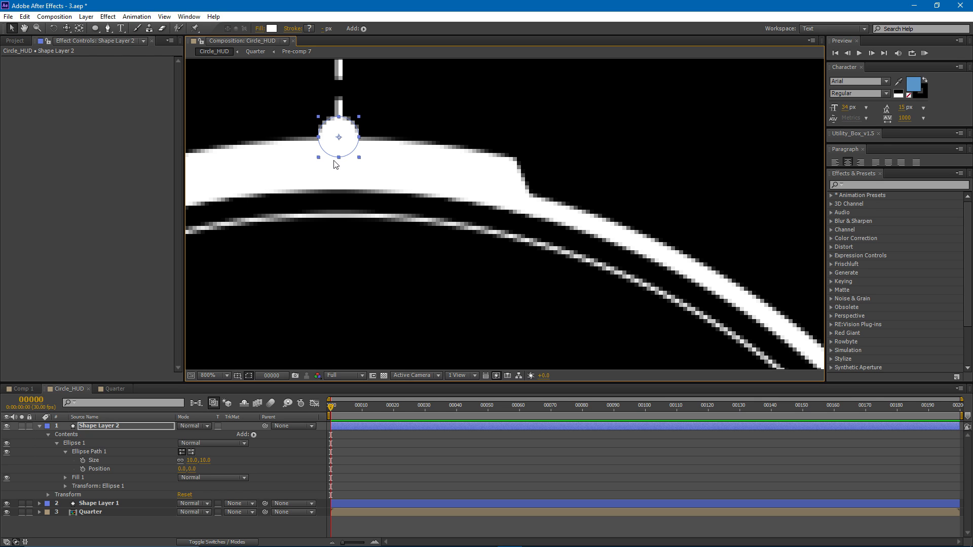
left_click_drag(341, 127, 352, 149)
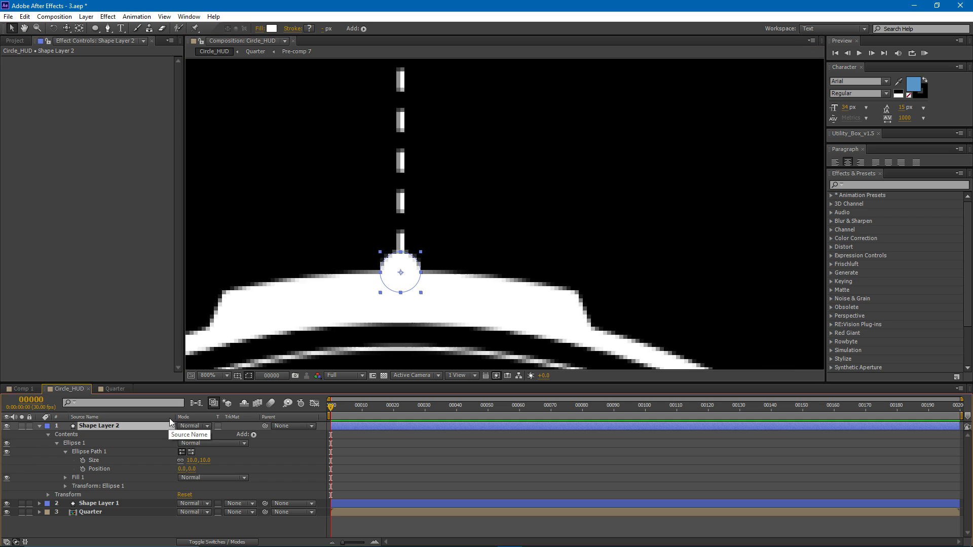
- Animate the dot's position with a keyframe at frame 0 and, at frame 30, move it up to the arrow tip
key("p")
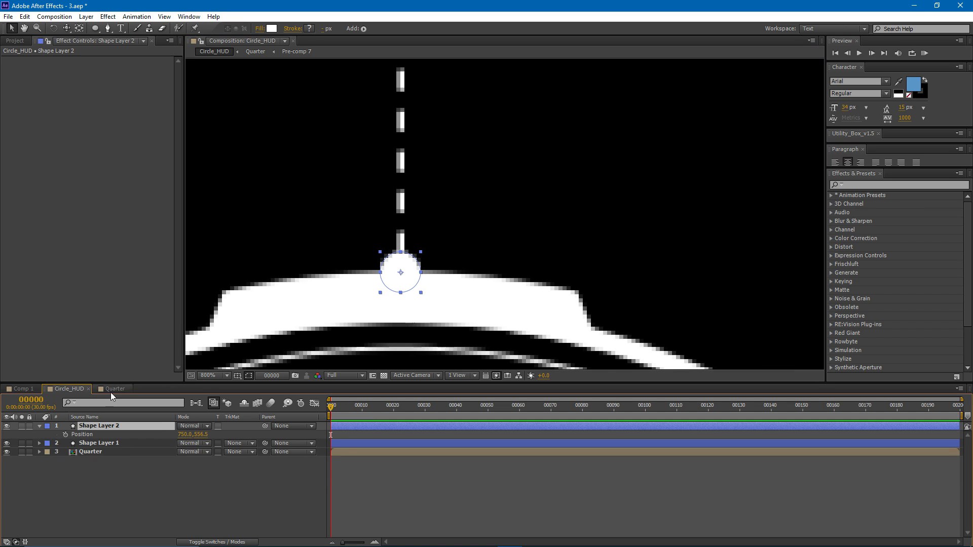
left_click(65, 434)
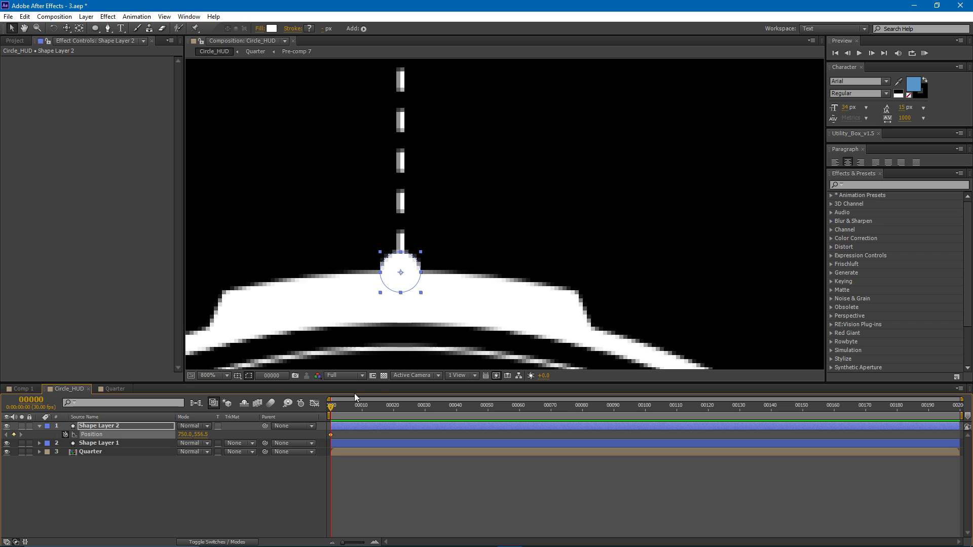
left_click_drag(333, 406, 425, 415)
scroll(436, 236, "down", 1)
left_click_drag(477, 182, 469, 259)
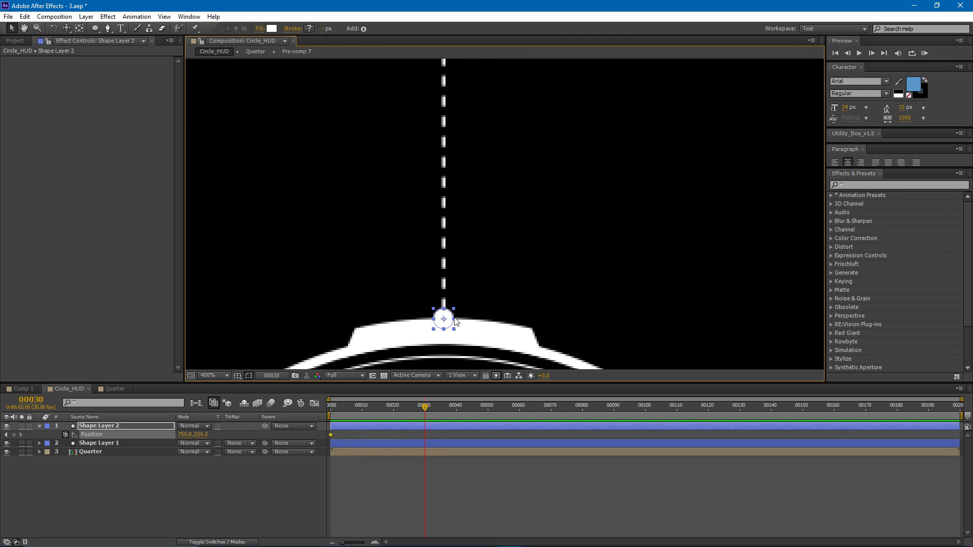
left_click_drag(448, 328, 435, 99)
scroll(434, 195, "down", 1)
left_click_drag(434, 196, 375, 109)
scroll(430, 246, "up", 1)
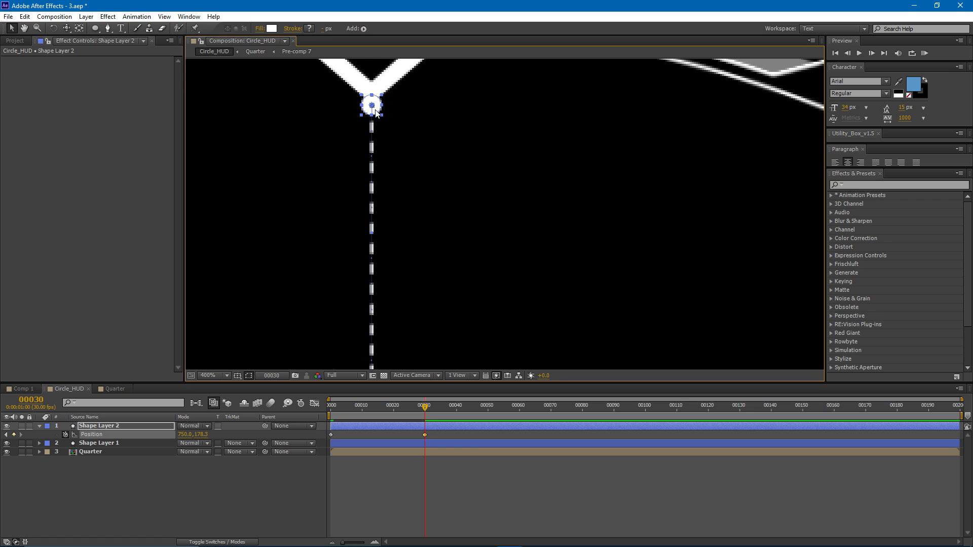
- Check the dot's motion along the dashed line by scrubbing back from frame 30 to frame 14
key("/")
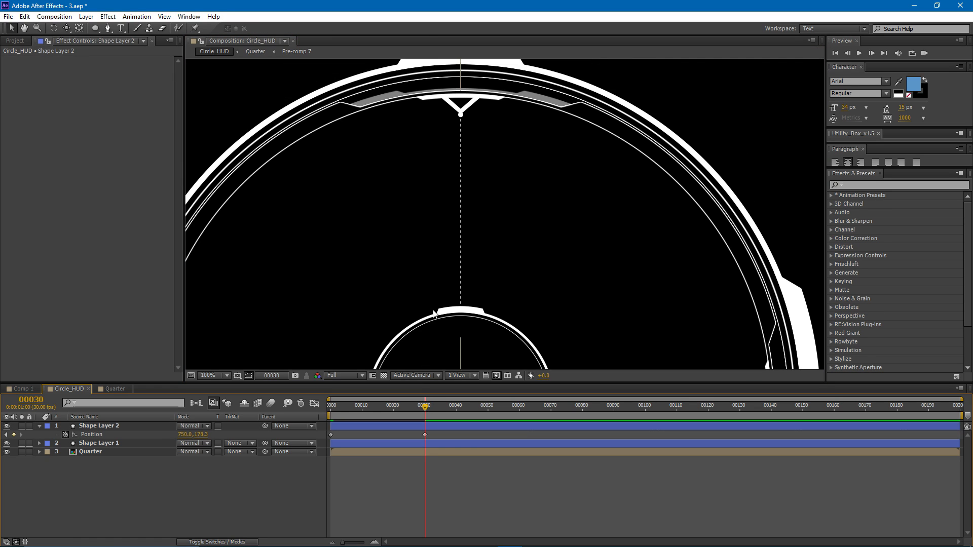
mouse_move(431, 405)
left_mouse_down()
mouse_move(318, 415)
mouse_move(410, 404)
mouse_move(321, 413)
mouse_move(387, 411)
mouse_move(376, 408)
left_mouse_up()
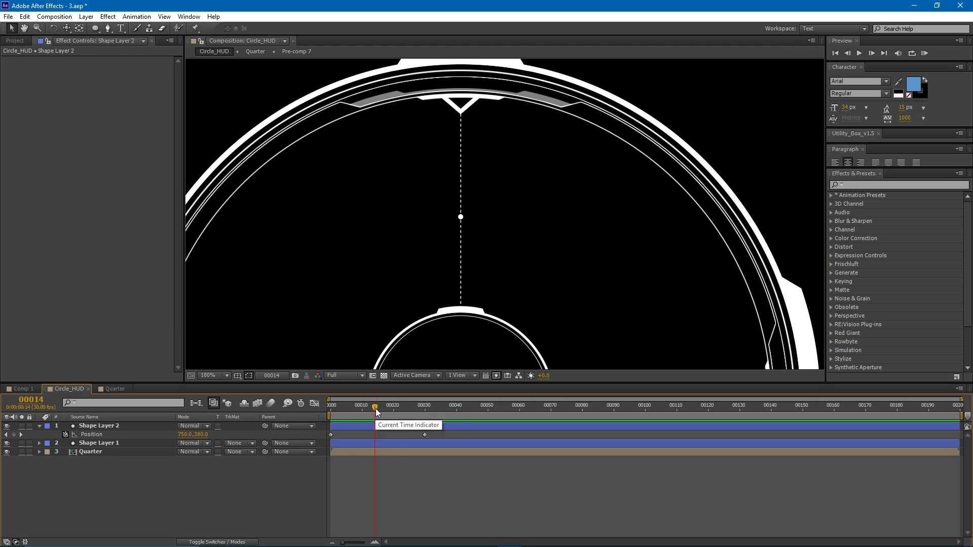
- Reveal the modified properties of the dot's shape layer and set its ellipse size to 6, 6
left_click(352, 428)
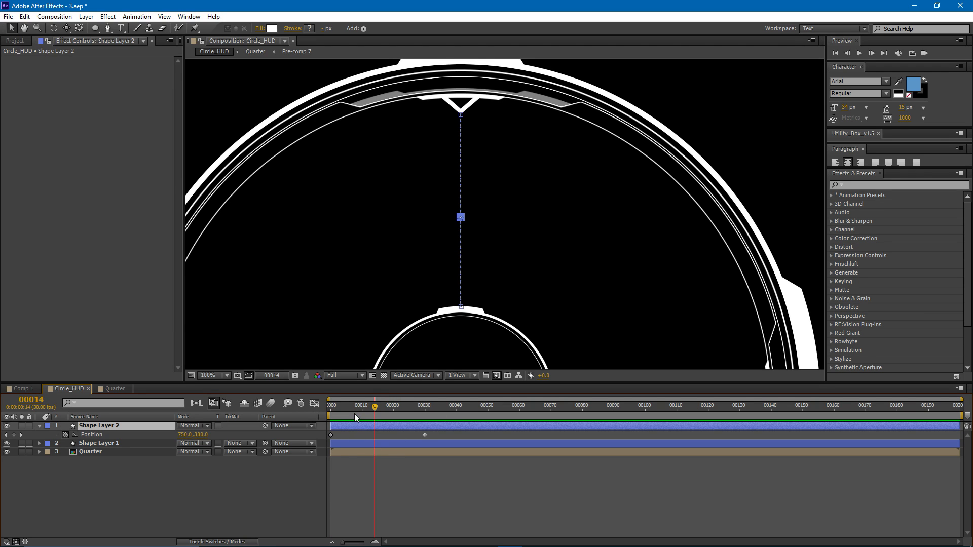
key("u")
key("u")
key("u")
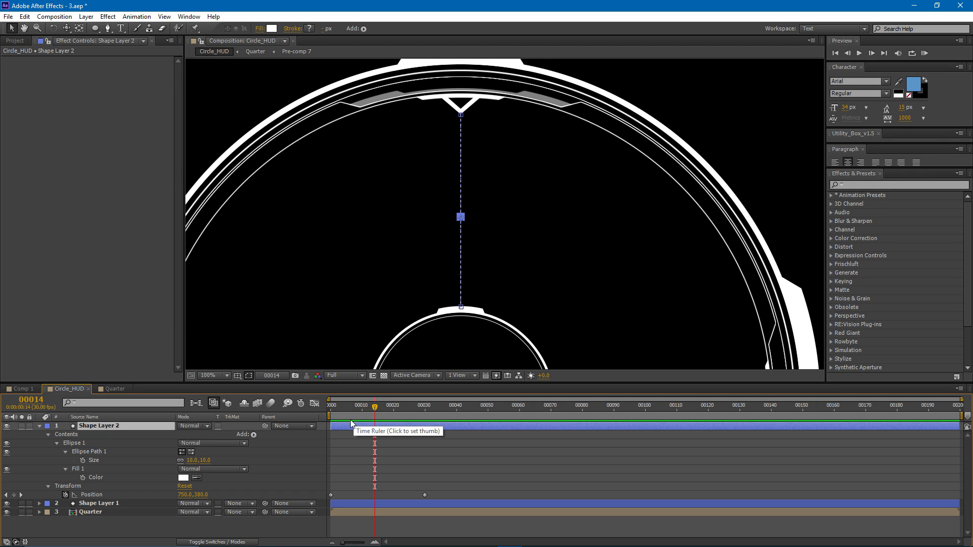
left_click(195, 460)
type("6")
key("Return")
left_click(457, 454)
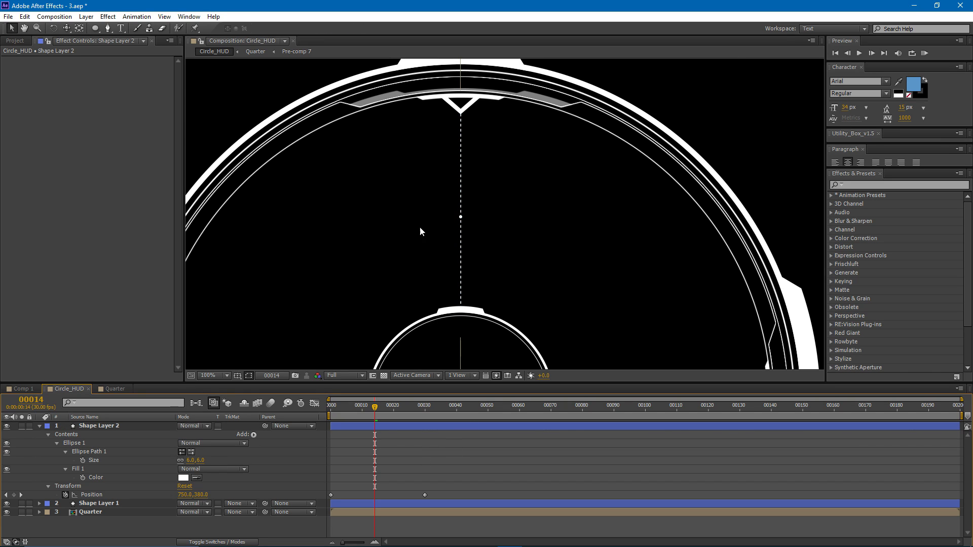
- Set the dot's ellipse path size to 8, 8
key("period")
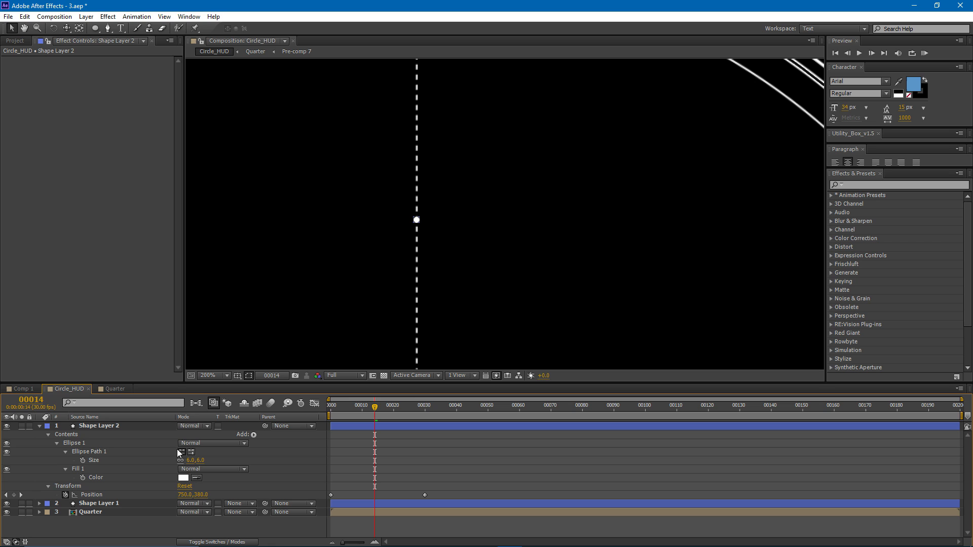
left_click(195, 460)
type("8")
key("Return")
left_click(479, 447)
key("comma")
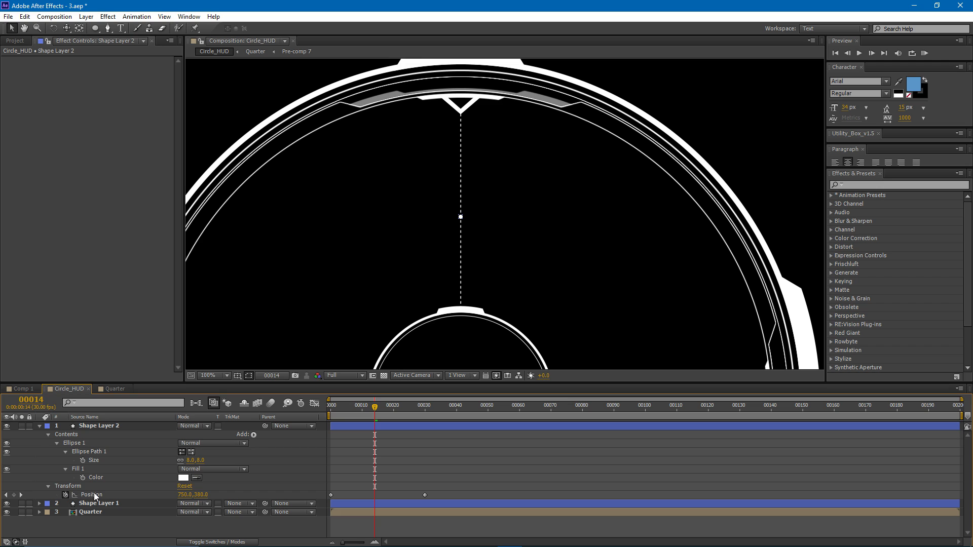
- Add a loop expression to the dot layer's position property
left_click(65, 495, "alt")
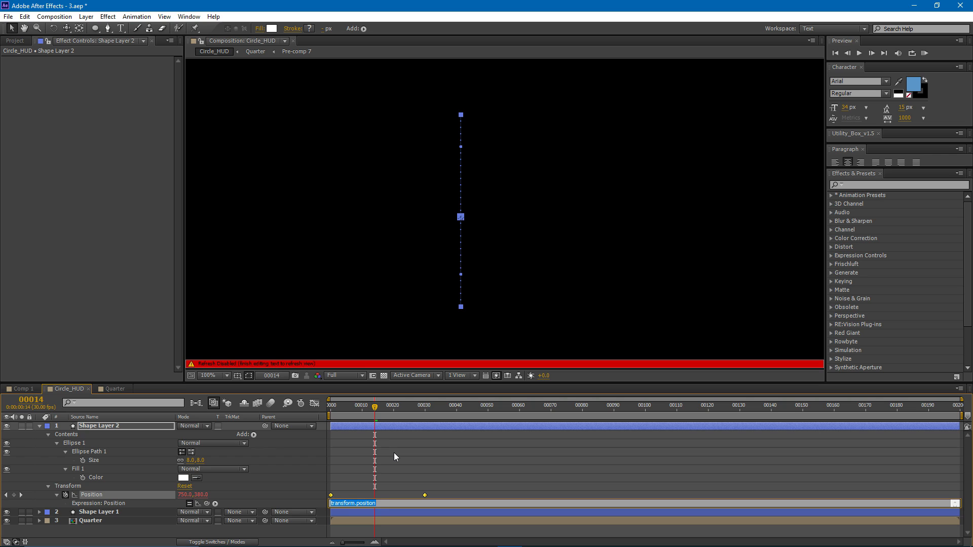
type("loopOut(pingpong")
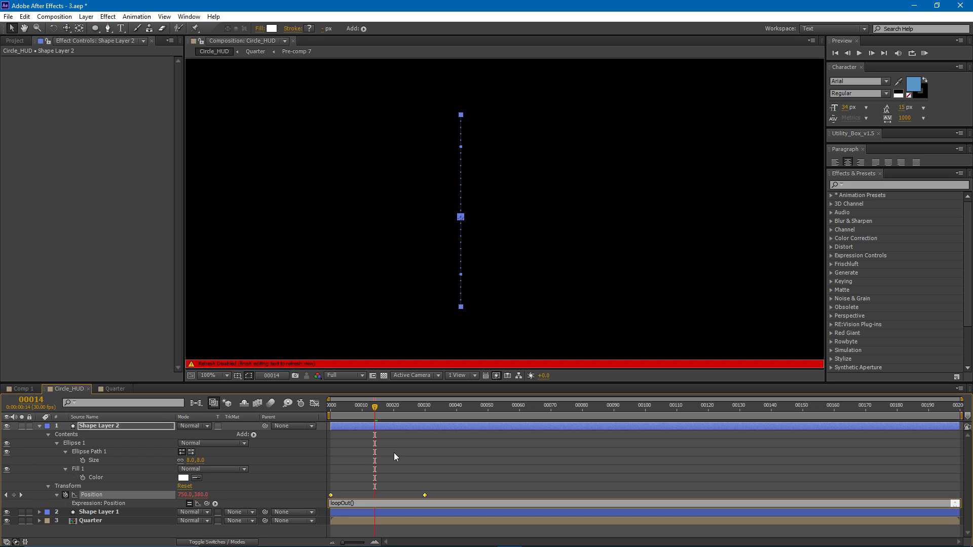
- Complete the dot's position expression as loopOut('pingpong') and check the motion by scrubbing to frame 74
type("pingpong")
key("ctrl+shift+Left")
key("Left")
type("\"")
type("'")
left_click_drag(398, 503, 330, 504)
left_click(388, 505)
left_click(403, 460)
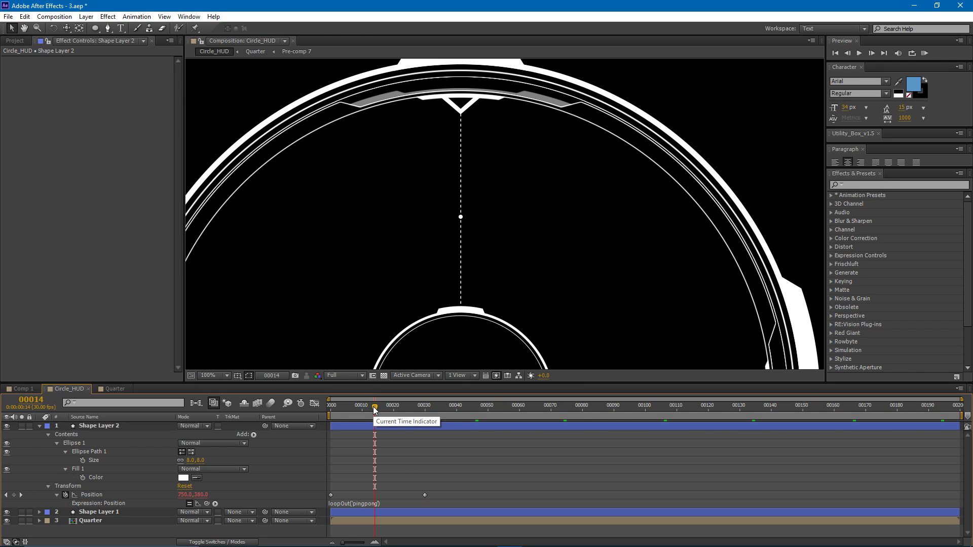
left_click_drag(375, 406, 565, 422)
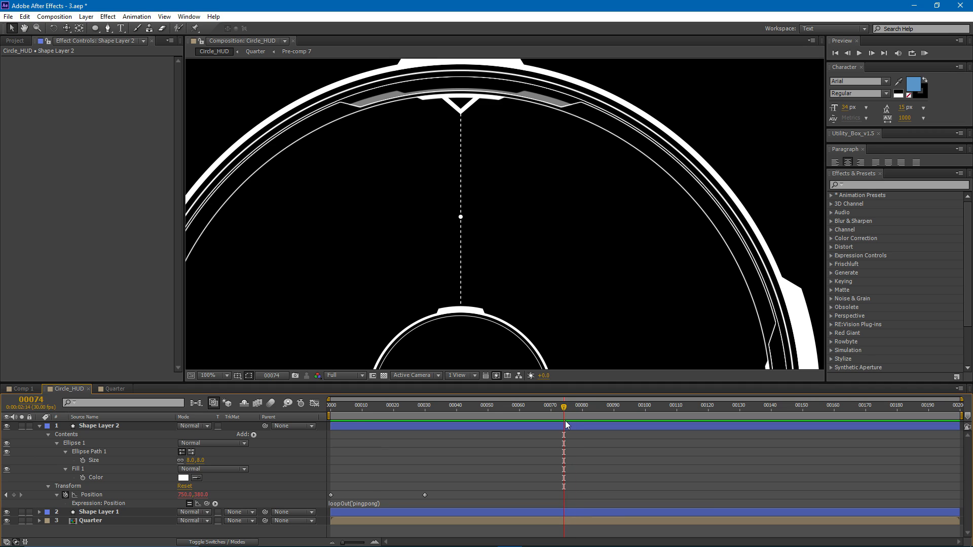
- Duplicate the dot layer and swap the copy's position keyframes at frames 0 and 30 so it travels the opposite way
left_click(106, 426)
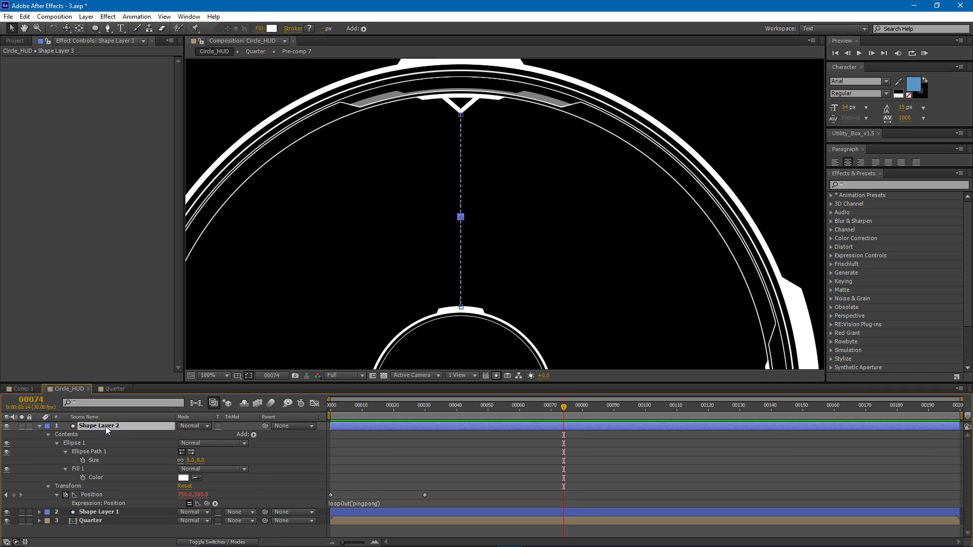
key("ctrl+d")
key("u")
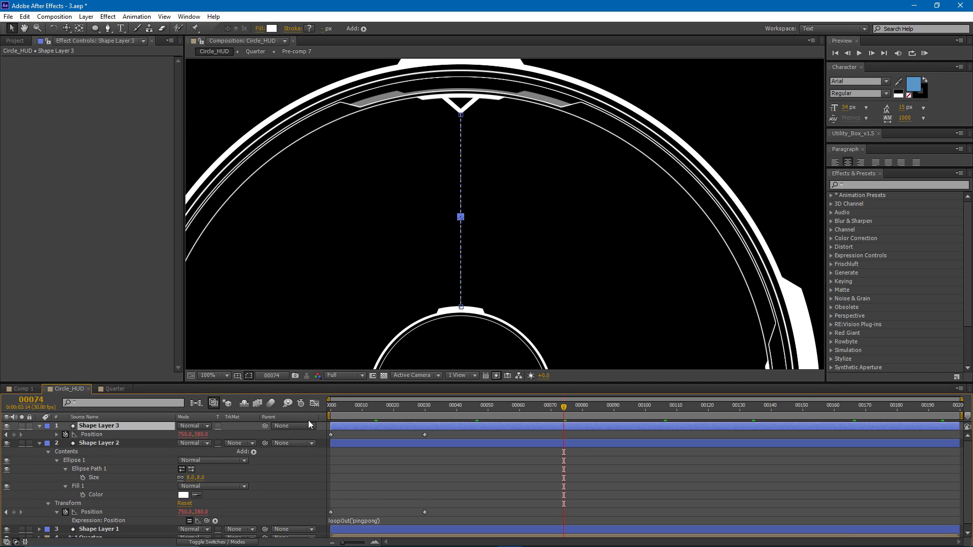
key("j")
mouse_move(425, 435)
left_mouse_down()
mouse_move(351, 437)
mouse_move(425, 434)
left_mouse_up()
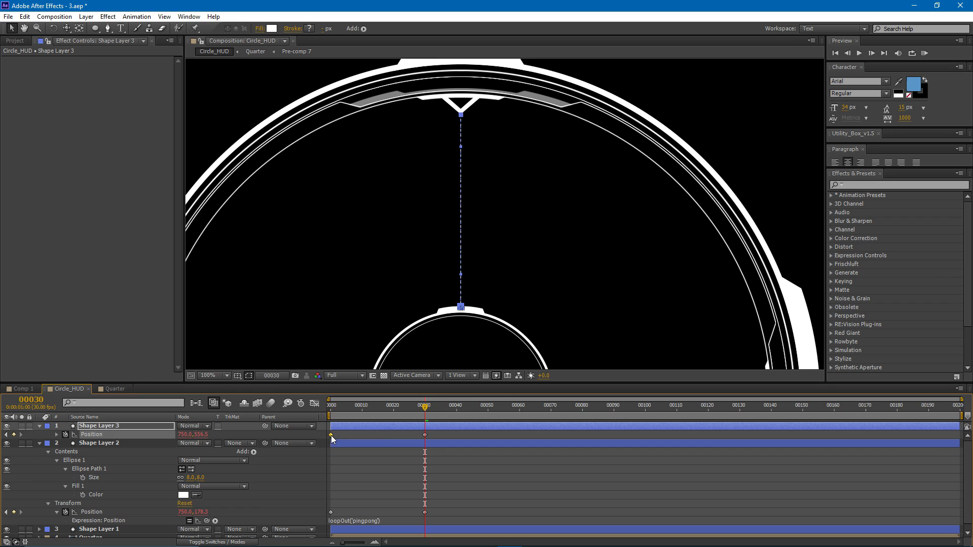
left_click(385, 438)
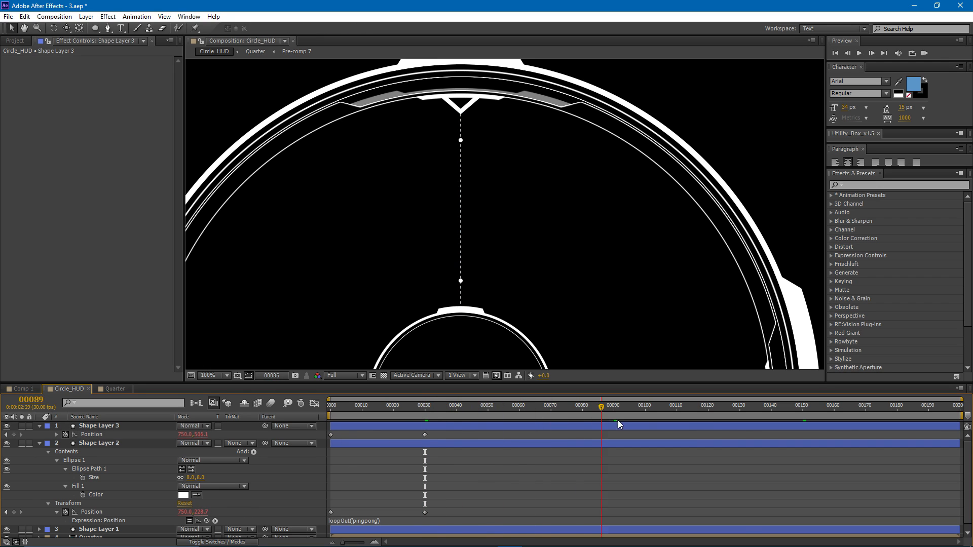
left_click_drag(535, 426, 500, 430)
- Pre-compose the two dot layers and the dashed line layer into a composition named line_precomp
left_click(39, 443)
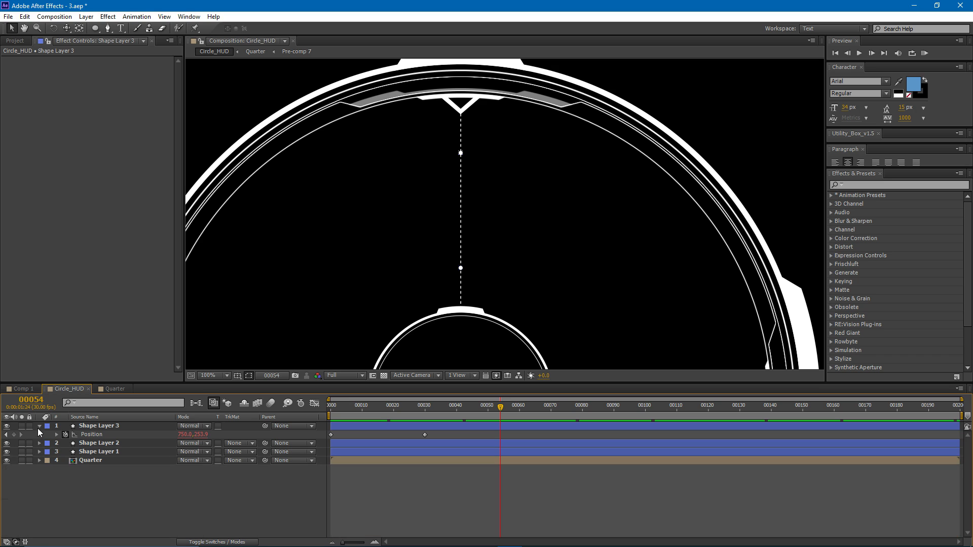
left_click(39, 425)
left_click(105, 443)
left_click(108, 426, "shift")
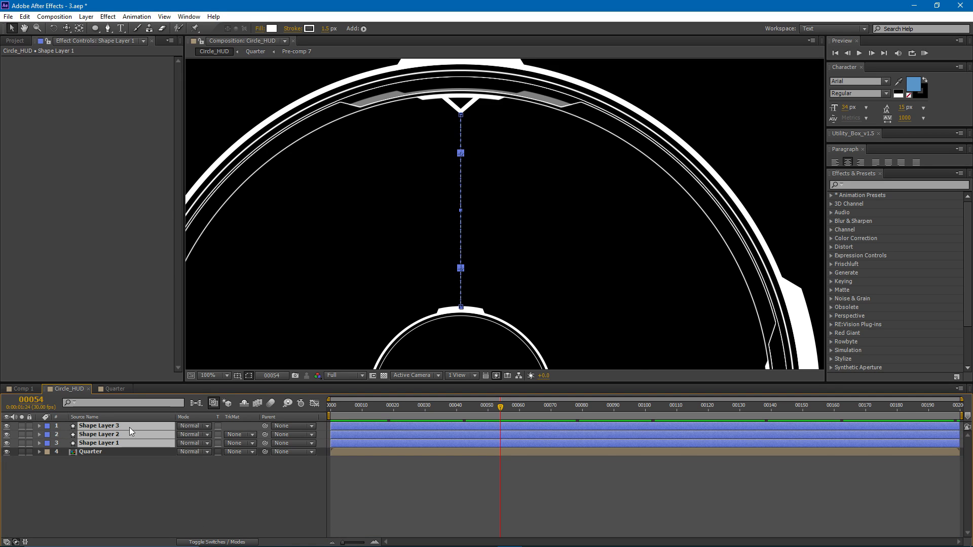
key("comma")
key("ctrl+shift+c")
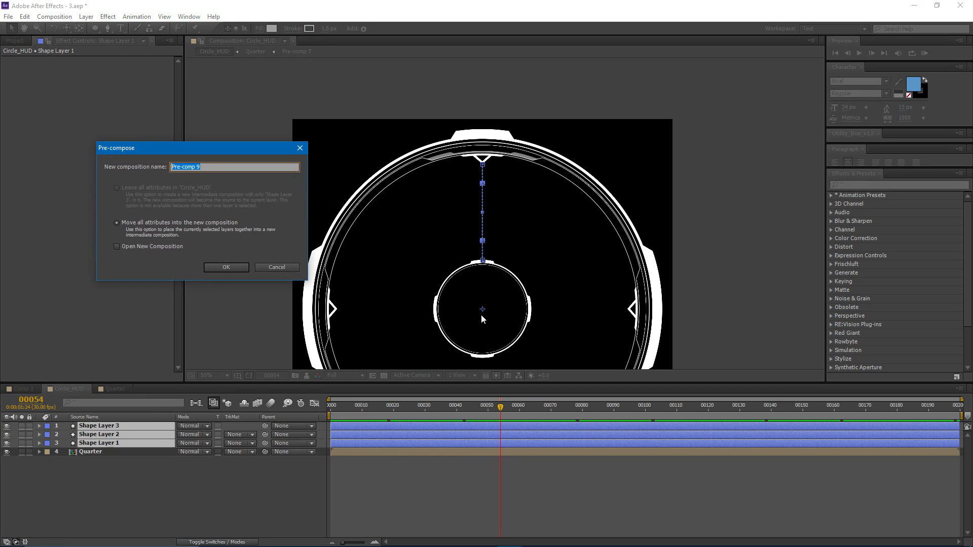
type("line_p")
key("Return")
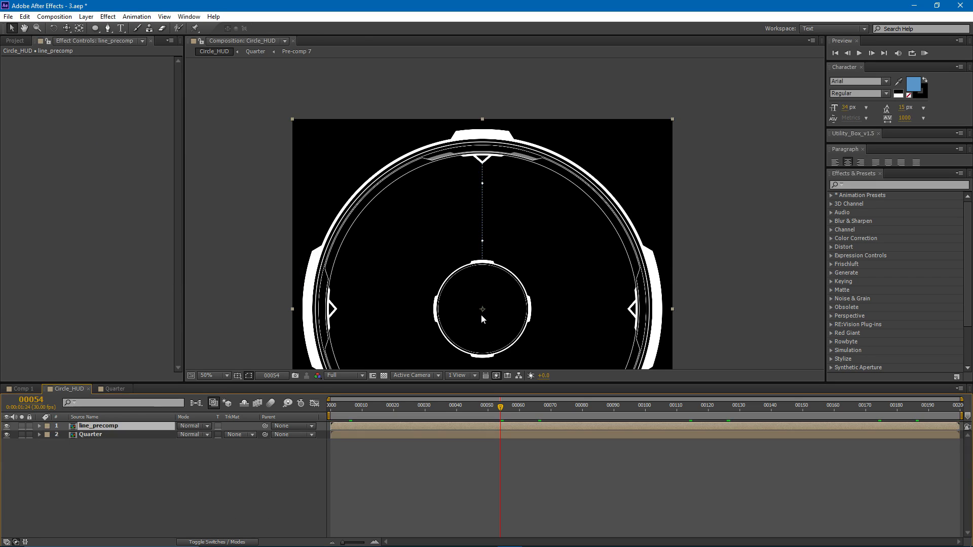
- Duplicate the line_precomp layer three times
key("ctrl+d")
key("ctrl+d")
key("ctrl+d")
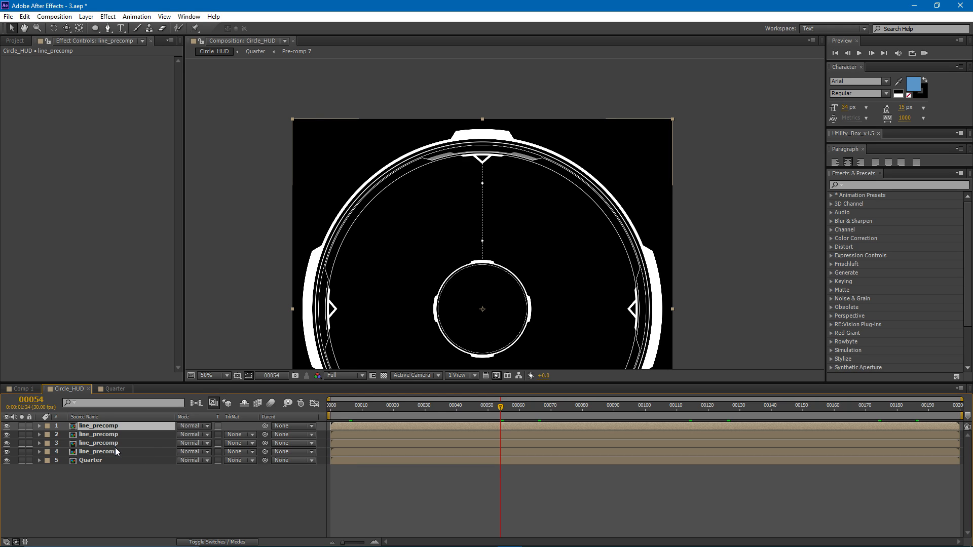
left_click(110, 445)
left_click_drag(460, 291, 415, 223)
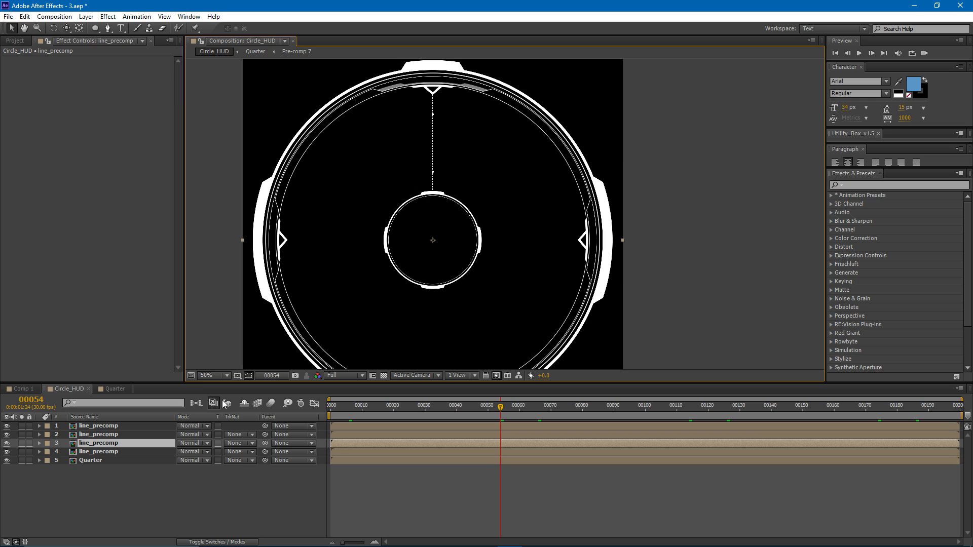
- Rotate the third line_precomp layer to 90° and the second one to 180°
key("r")
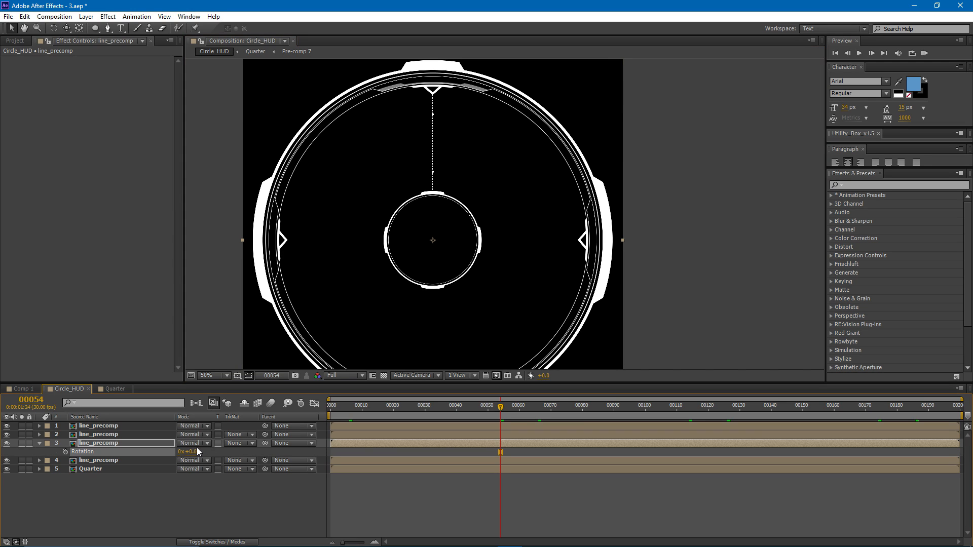
left_click(197, 450)
type("90")
key("Return")
left_click(133, 437)
key("r")
left_click(192, 443)
type("180")
key("Return")
- Rotate the topmost line_precomp layer to 270° and check the four lines by scrubbing the time to frame 53
left_click(151, 426)
key("r")
left_click(191, 434)
type("27")
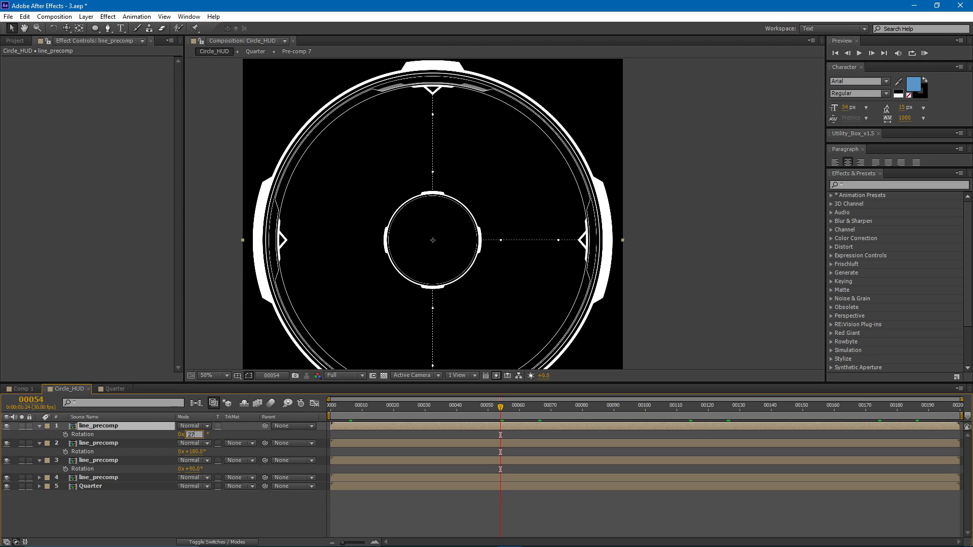
type("0")
key("Return")
left_click(343, 506)
left_click_drag(468, 407, 497, 408)
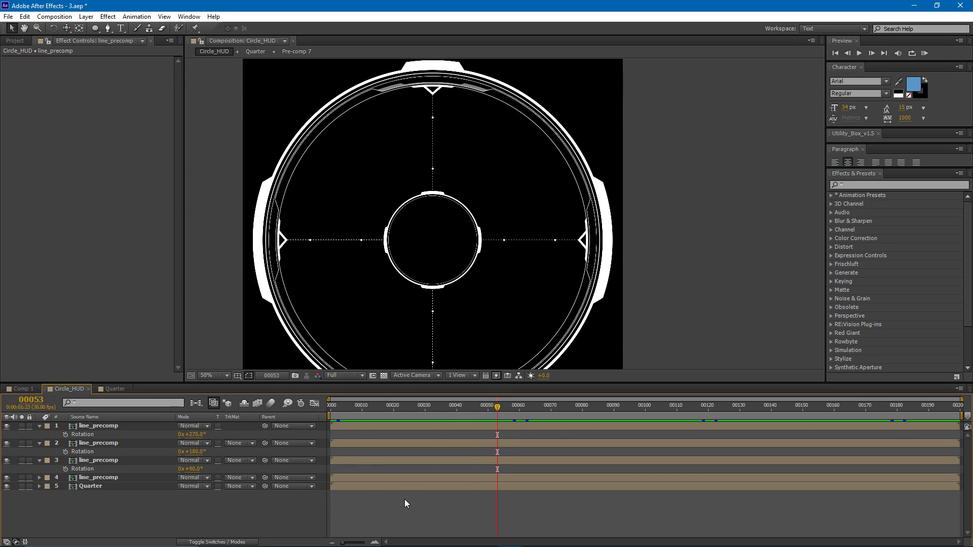
- Add an adjustment layer above all layers in Circle_HUD and look over the lines up close
left_click(86, 17)
mouse_move(183, 29)
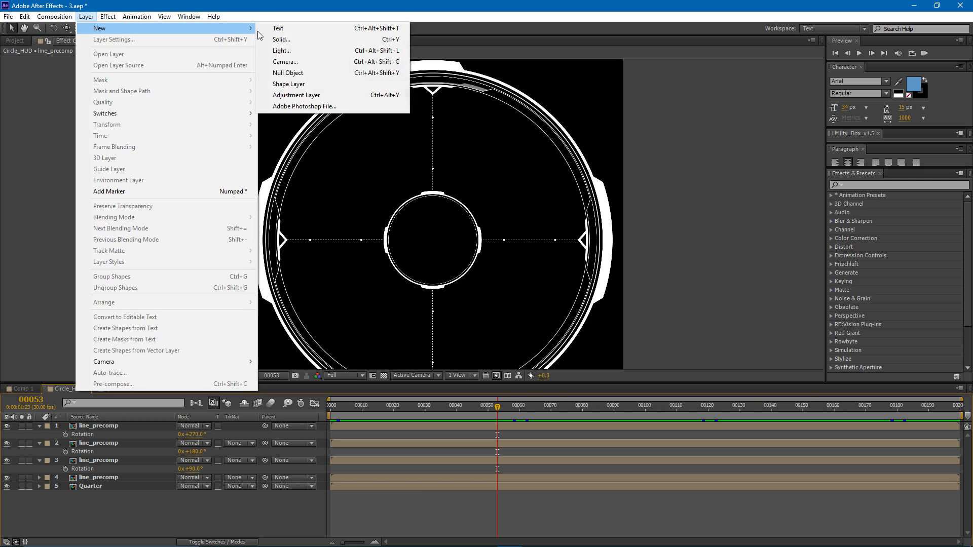
left_click(304, 95)
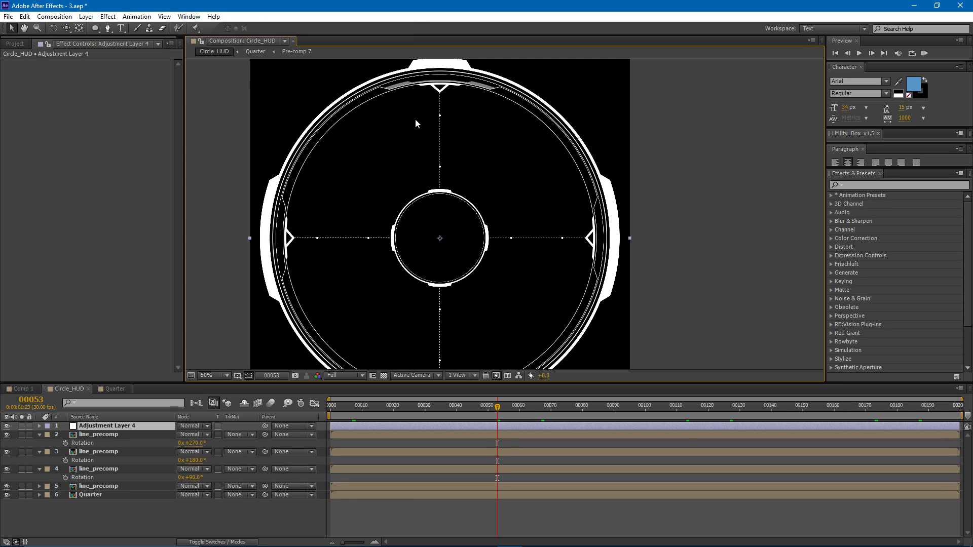
scroll(424, 101, "up", 2)
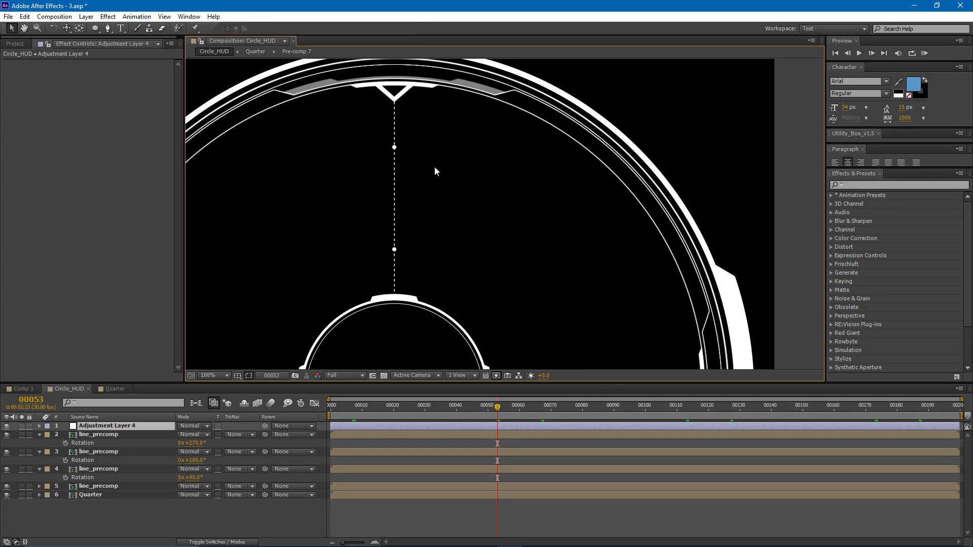
scroll(460, 104, "down", 5)
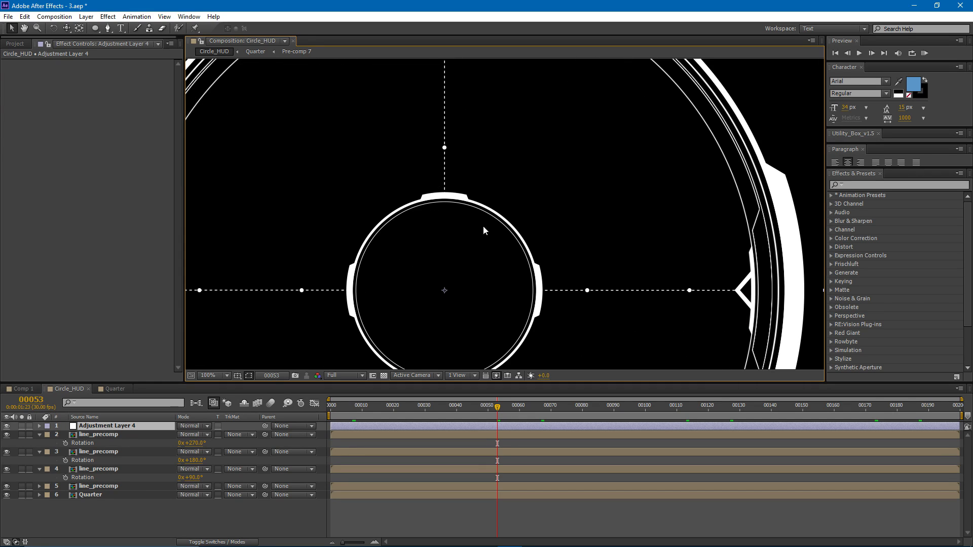
scroll(496, 220, "down", 2)
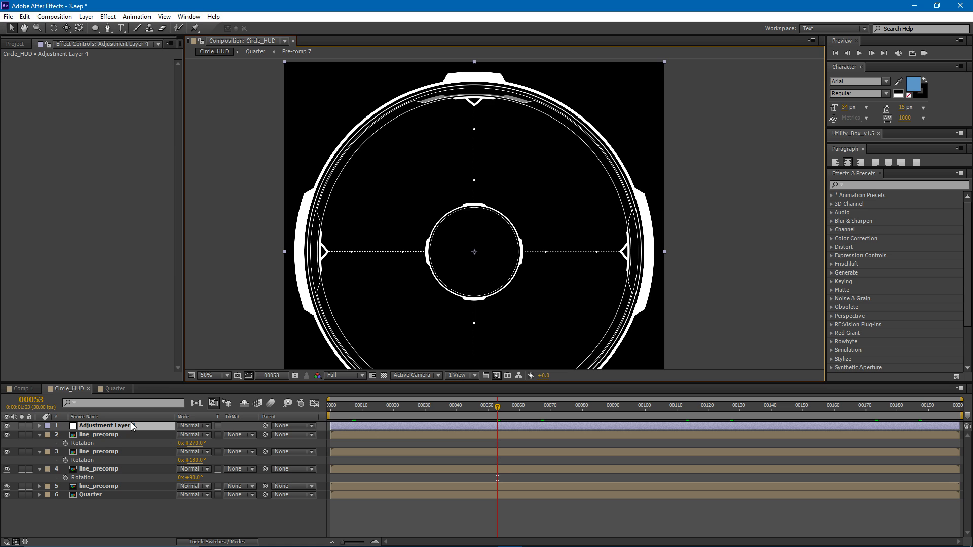
- Apply the Transform effect to the adjustment layer
left_click(108, 17)
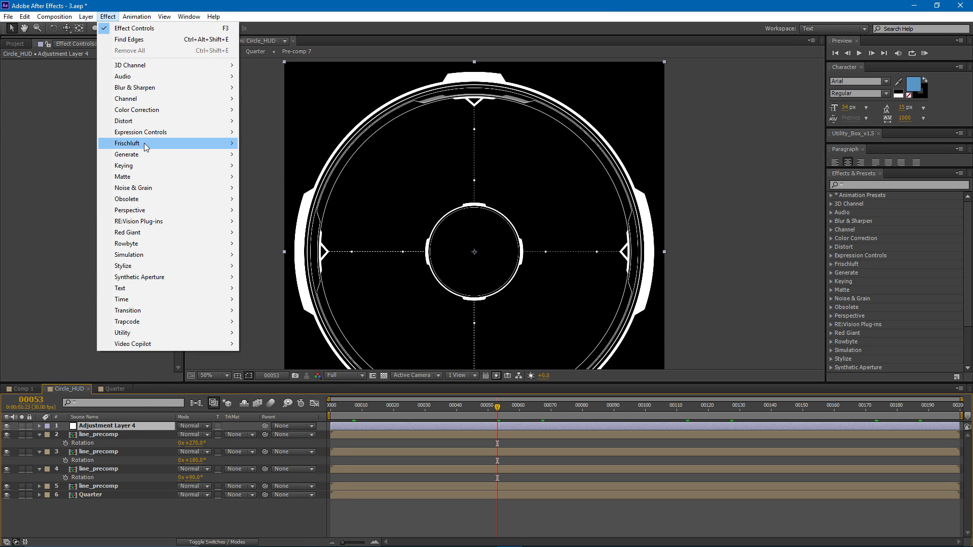
mouse_move(144, 122)
left_click(284, 455)
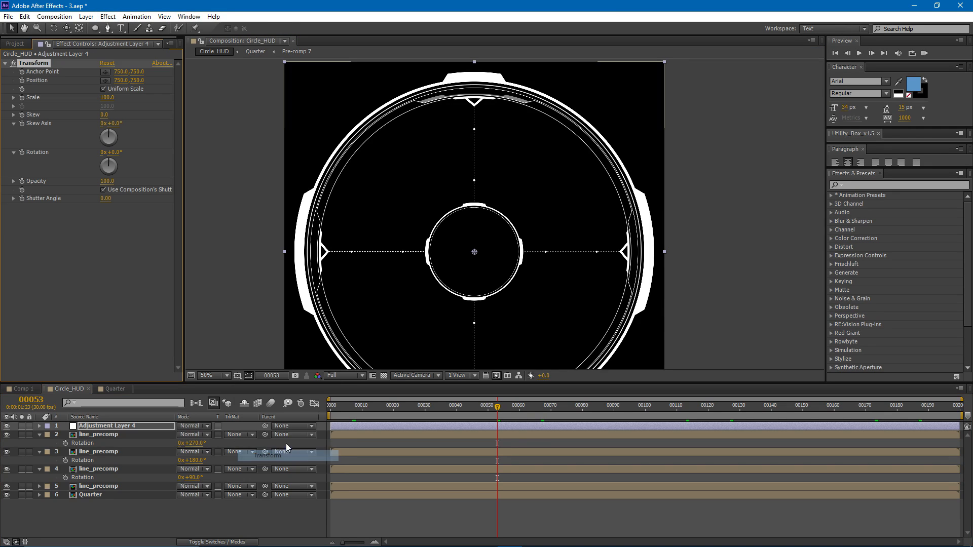
left_click(126, 249)
mouse_move(109, 160)
left_mouse_down()
mouse_move(147, 160)
mouse_move(104, 159)
mouse_move(137, 160)
mouse_move(117, 167)
left_mouse_up()
key("ctrl+z")
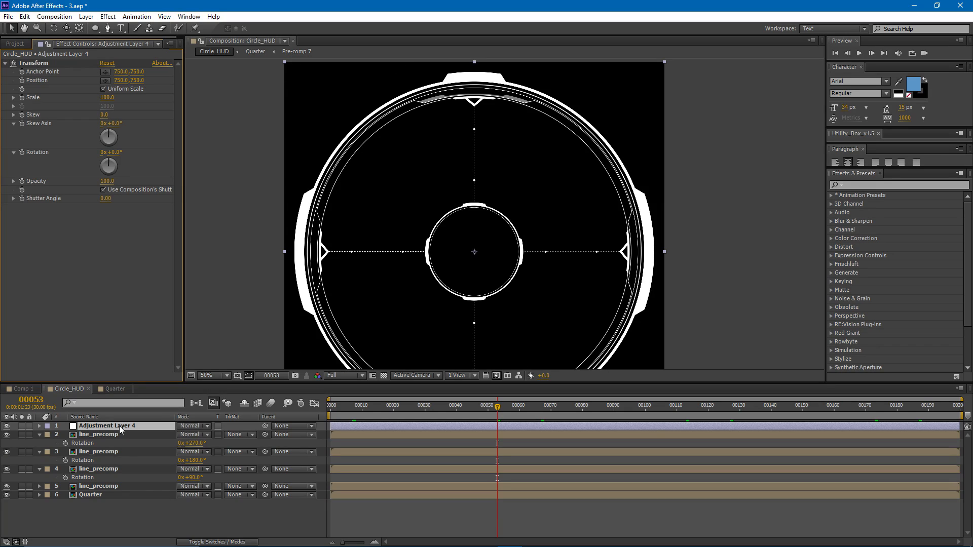
- Add an elliptical mask to the adjustment layer and shrink it around its centre to the thin innermost line of the outer ring
double_click(95, 28)
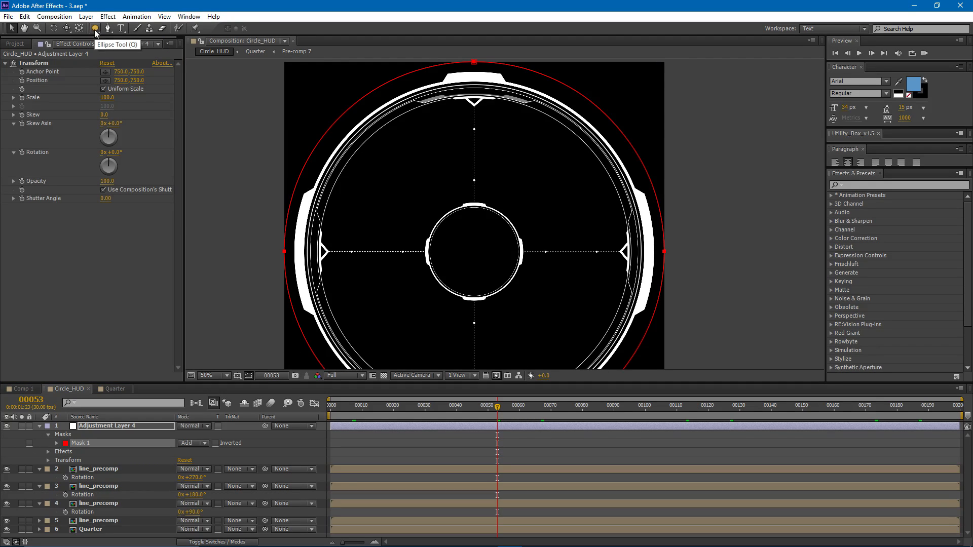
left_click(475, 64)
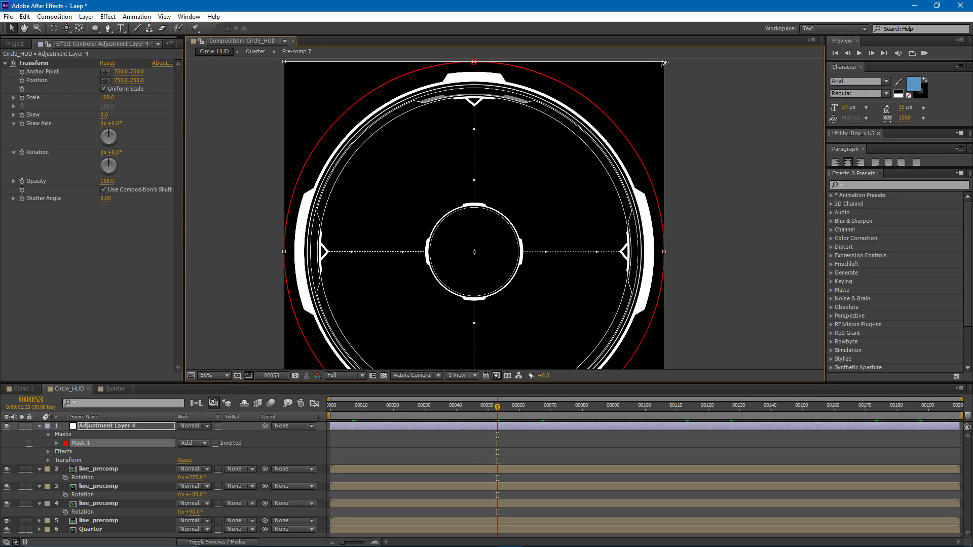
left_click_drag(665, 63, 630, 95)
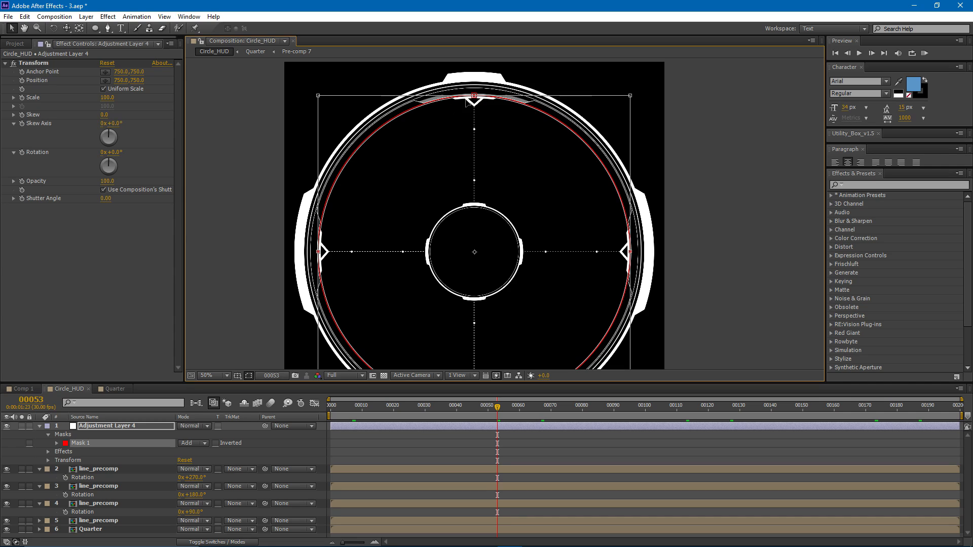
- Try out the Transform effect's rotation inside the mask, then reset it to 0
left_click(347, 428)
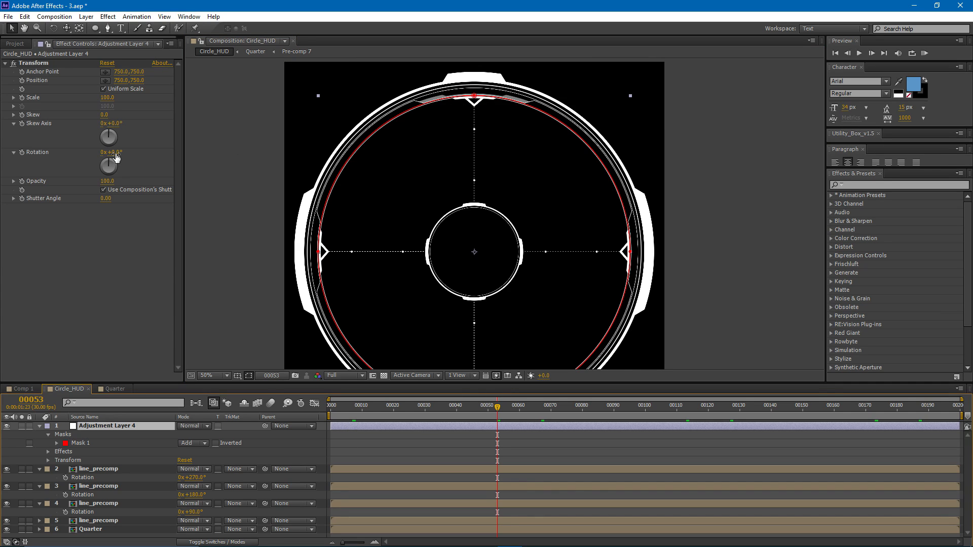
left_click_drag(116, 157, 322, 173)
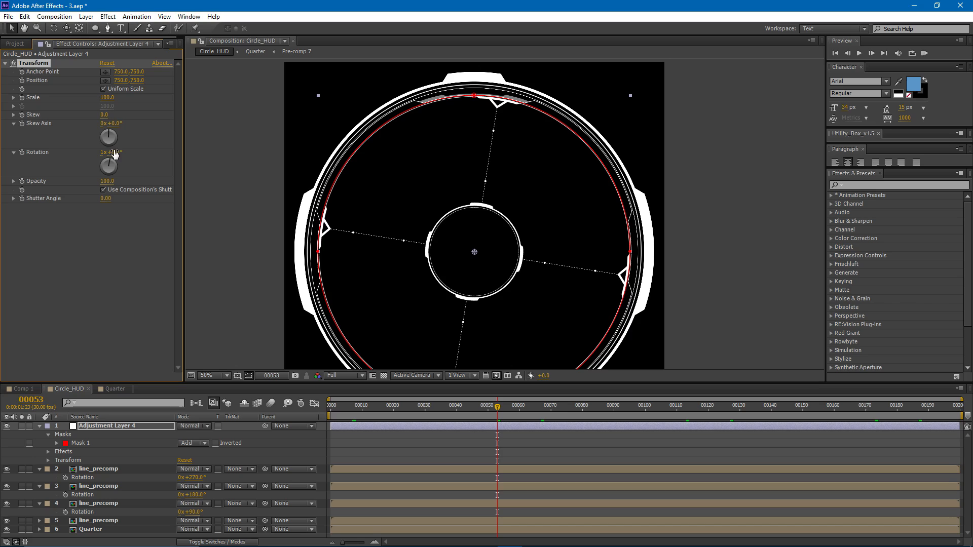
left_click_drag(111, 153, 106, 154)
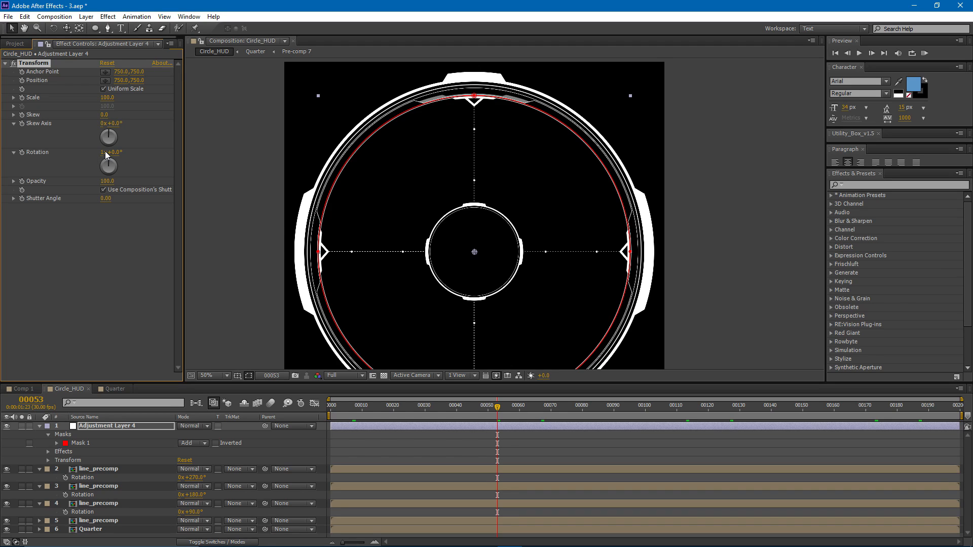
left_click(105, 154)
type("0")
key("Return")
- Add the expression time*25 to the Transform effect's rotation and preview the animation
left_click(23, 153, "alt")
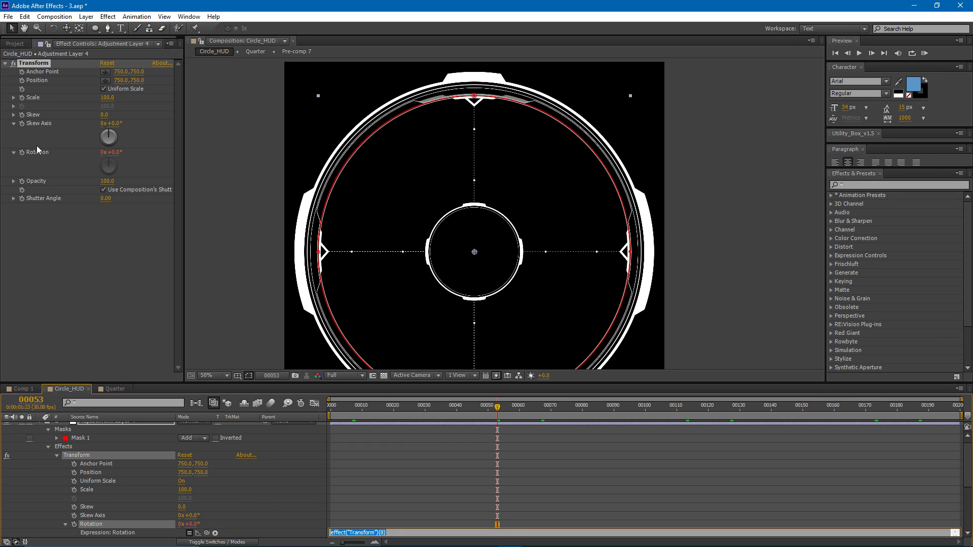
type("time*25")
left_click(379, 454)
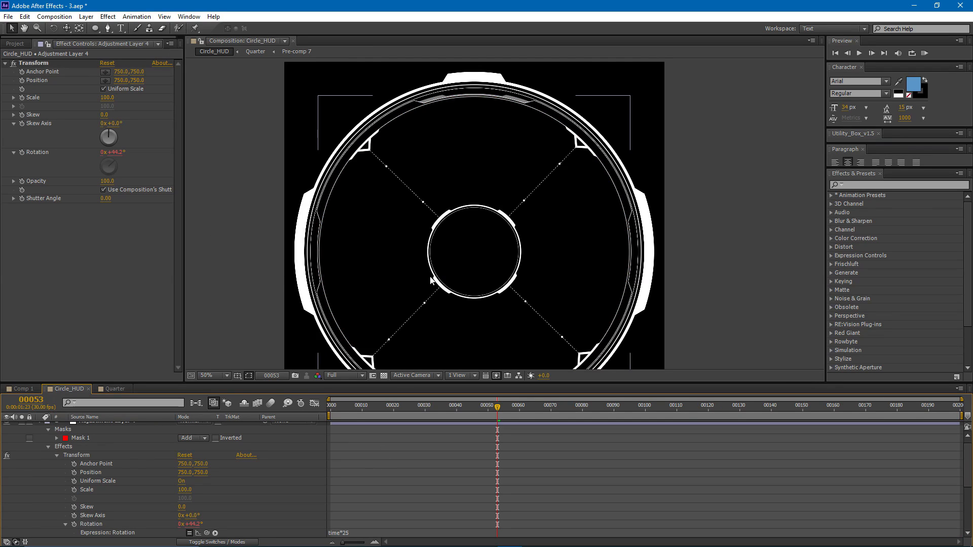
left_click_drag(432, 270, 423, 235)
key("KP_0")
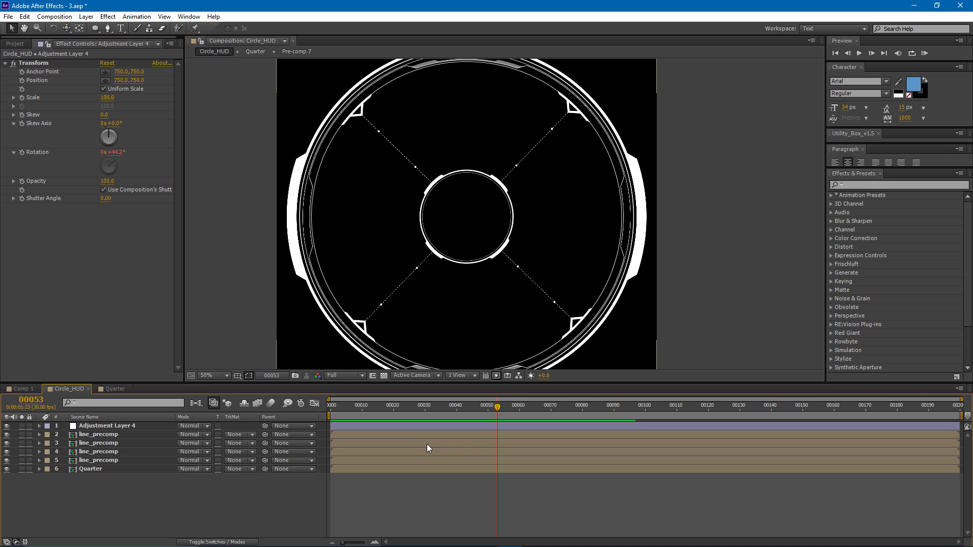
- Create a composition-sized ellipse shape layer and reduce its ellipse path size to about 1198, 1198
double_click(96, 28)
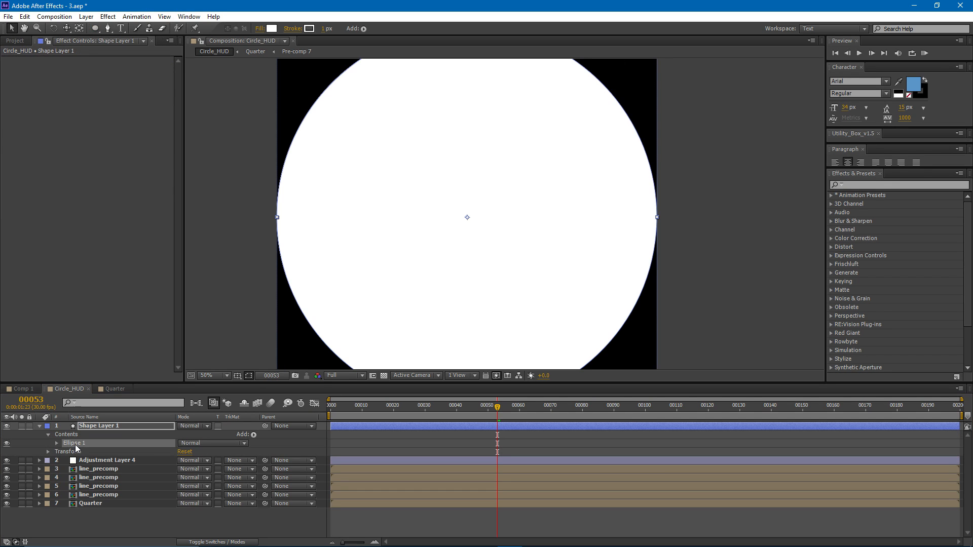
left_click(57, 443)
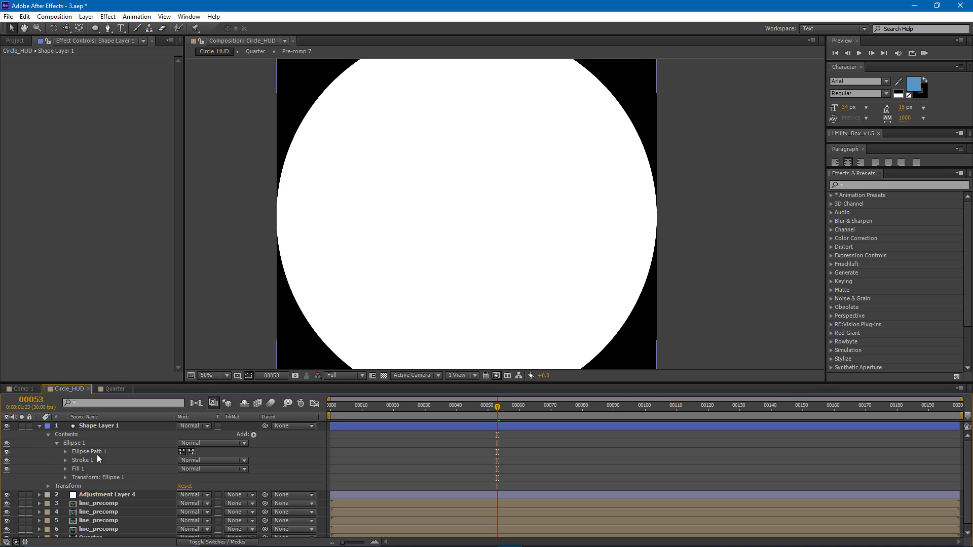
left_click(65, 451)
left_click_drag(195, 460, 49, 485)
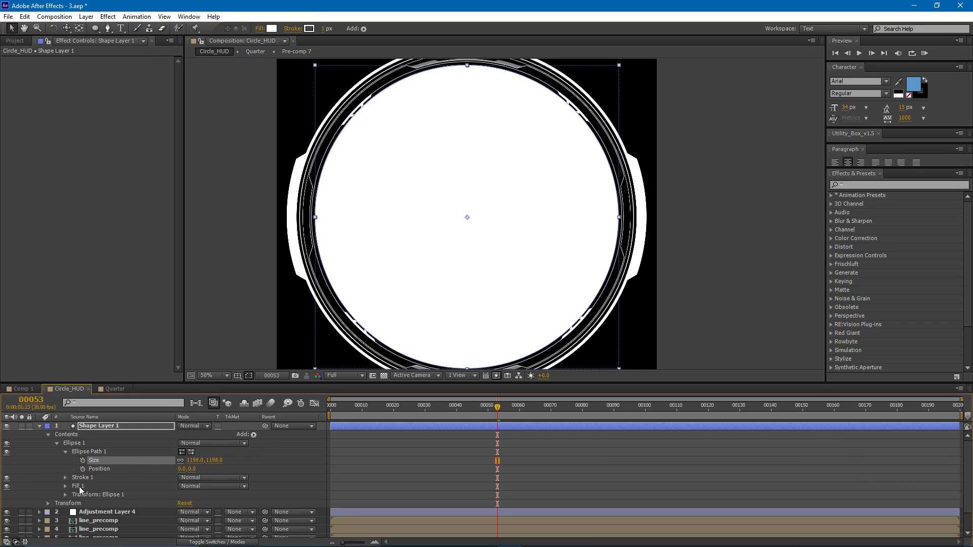
- Delete the ellipse's fill and reduce its path size to about 1119, 1119
left_click(79, 487)
key("Delete")
left_click_drag(195, 460, 170, 473)
- Add a dash to the ellipse's stroke, set the dash length to 5, and check the dashed circle against the ring
left_click(65, 478)
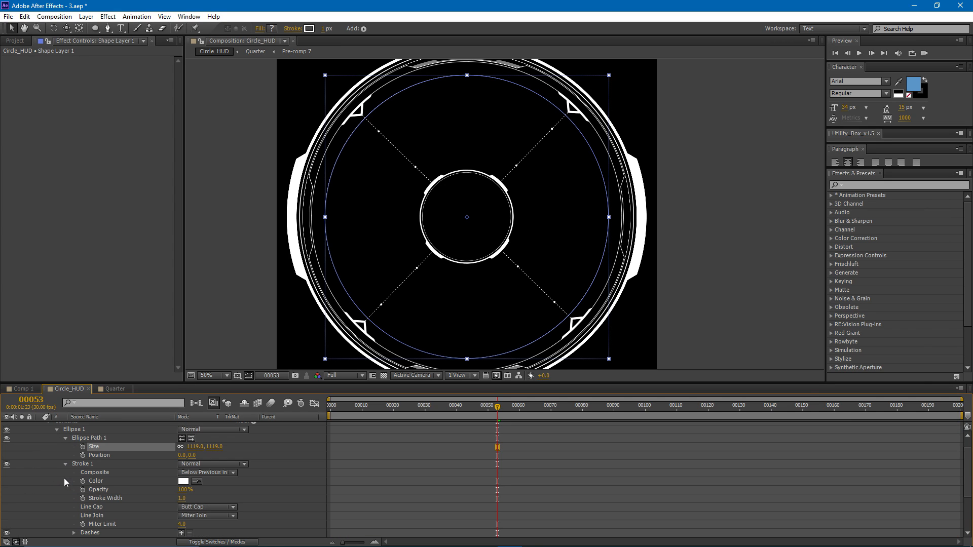
left_click(182, 533)
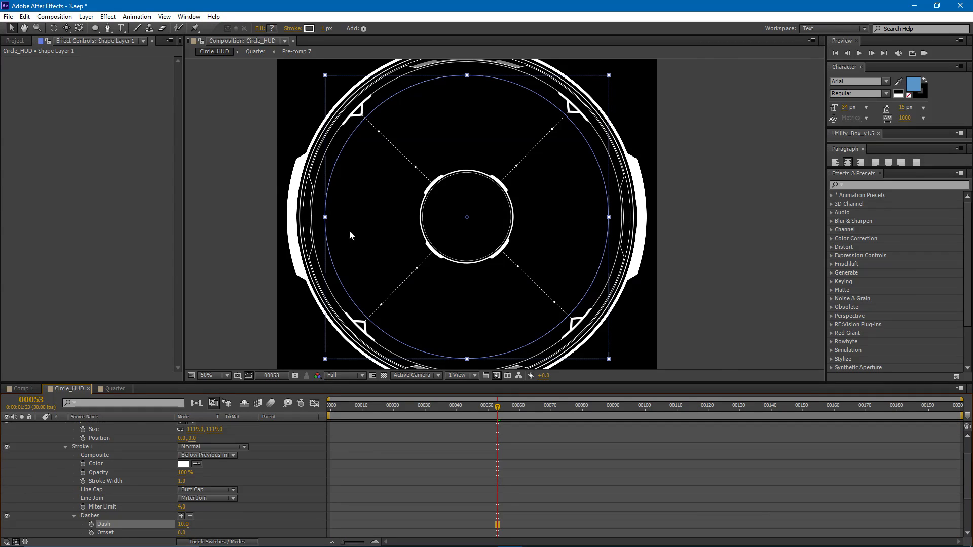
scroll(348, 271, "up", 4)
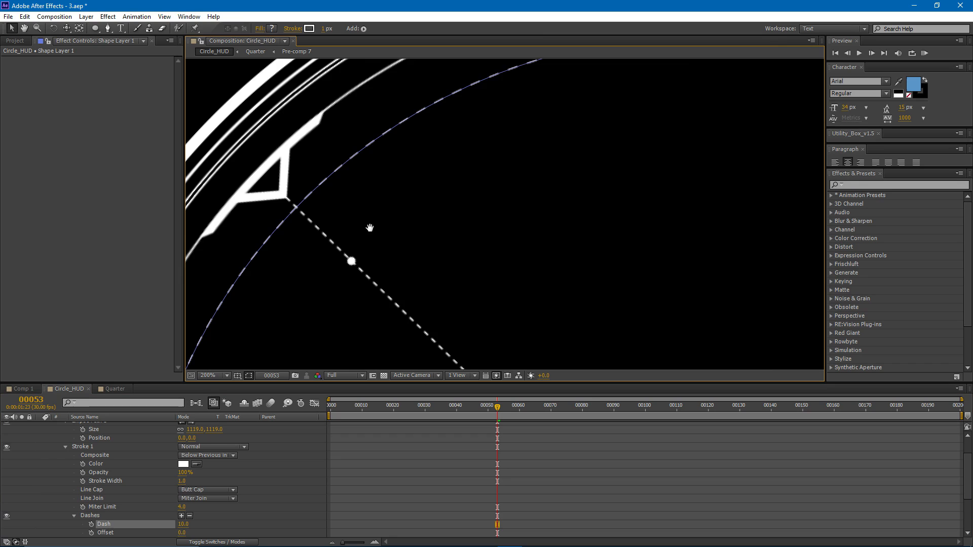
left_click(187, 525)
type("5")
key("Return")
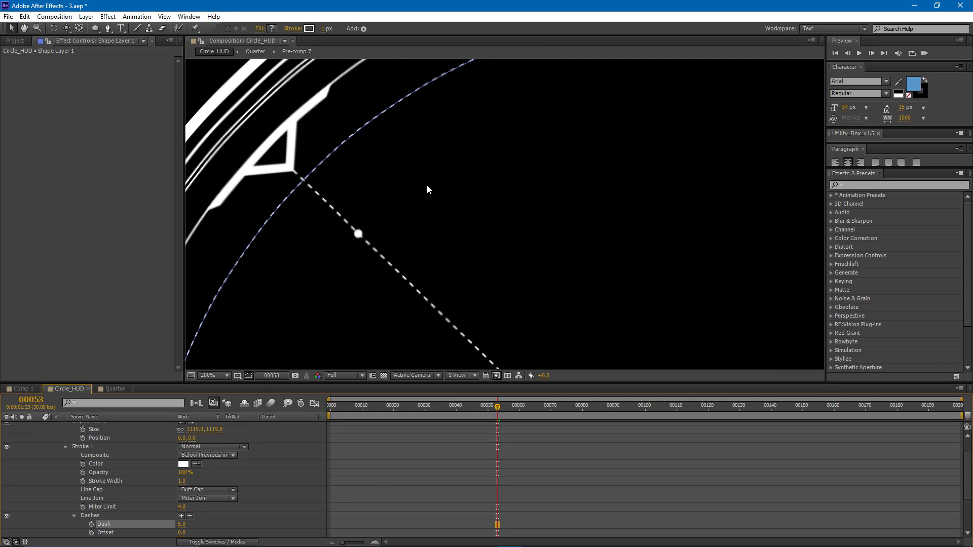
scroll(421, 184, "down", 3)
scroll(458, 141, "up", 3)
left_click_drag(458, 140, 852, 122)
scroll(522, 233, "down", 1)
left_click(479, 232)
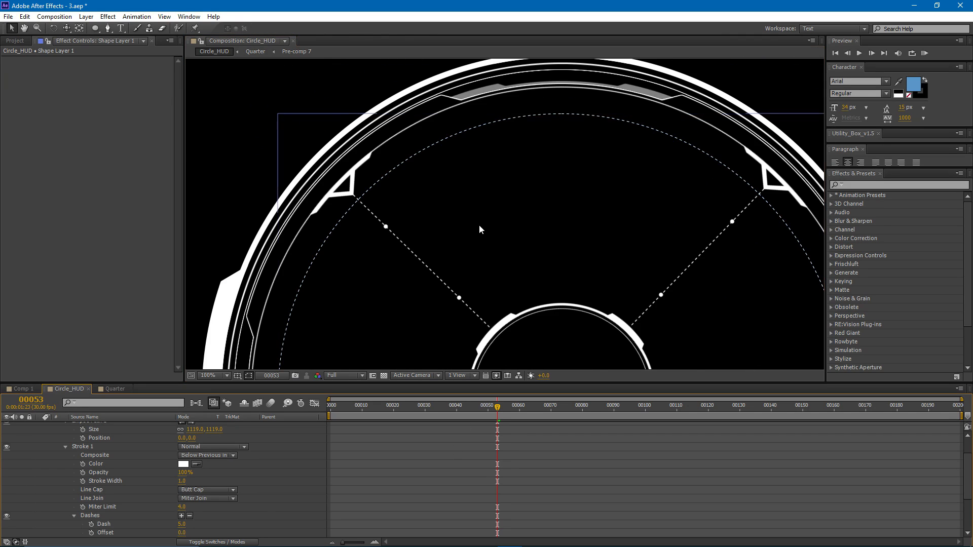
scroll(478, 236, "down", 2)
scroll(415, 452, "up", 3)
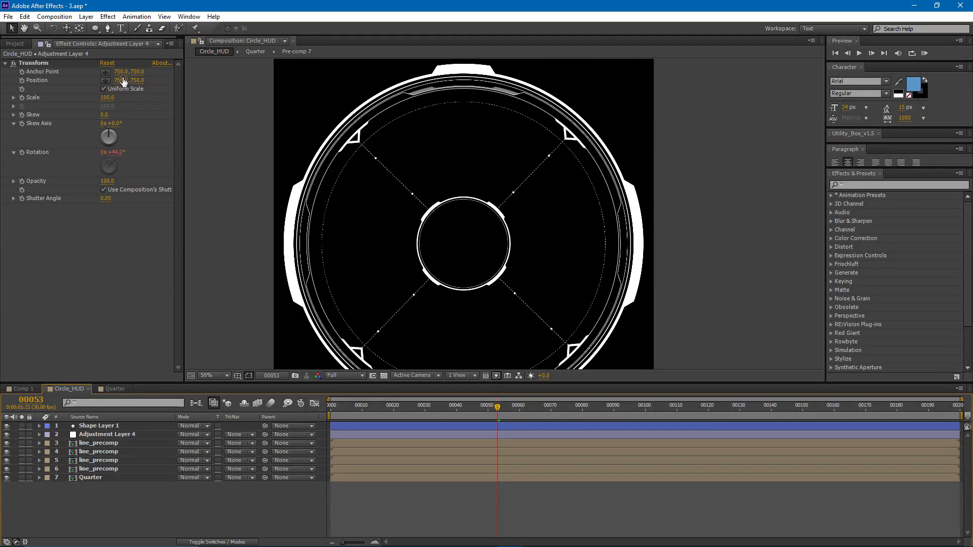
- Create a second composition-sized ellipse shape layer and set its ellipse path size to 8, 8
double_click(95, 28)
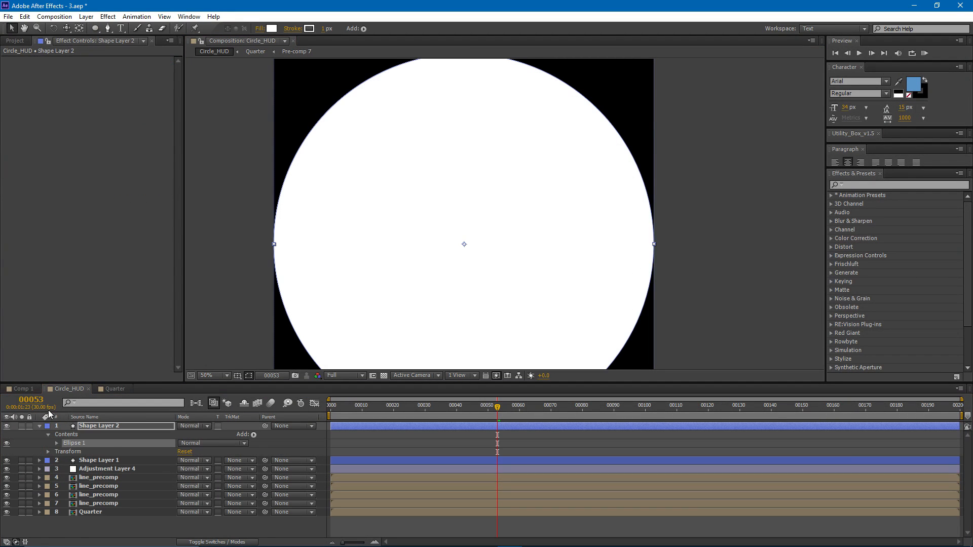
left_click(57, 442)
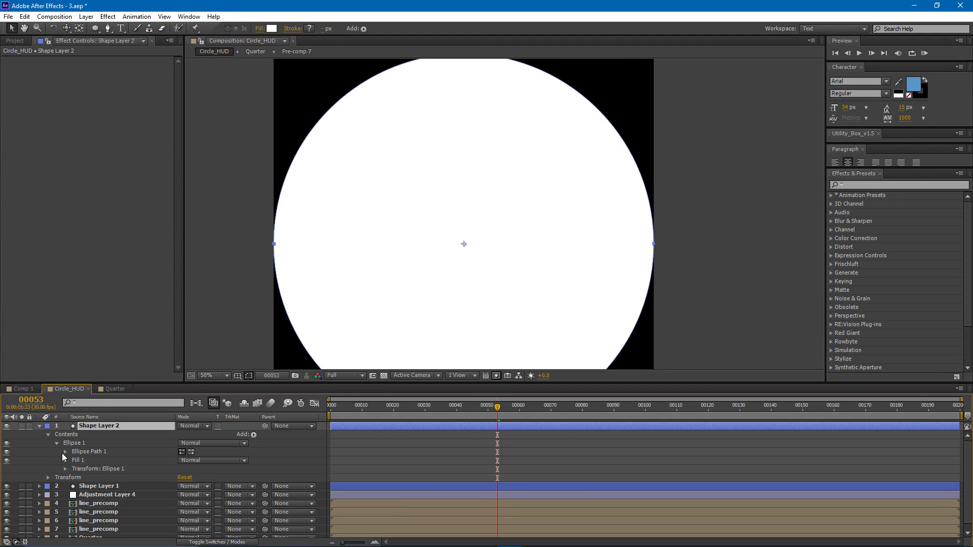
left_click(65, 451)
left_click_drag(195, 460, 139, 471)
left_click(194, 461)
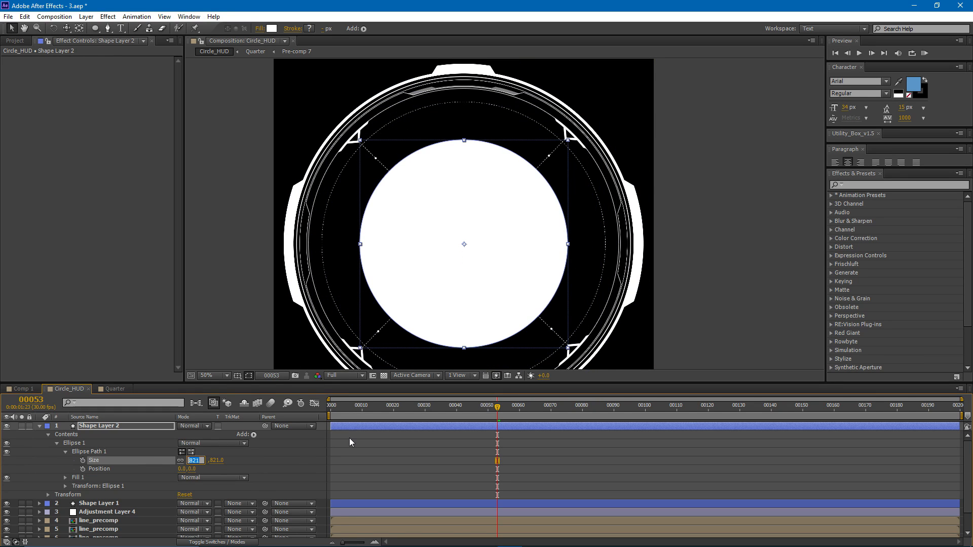
type("8")
key("Return")
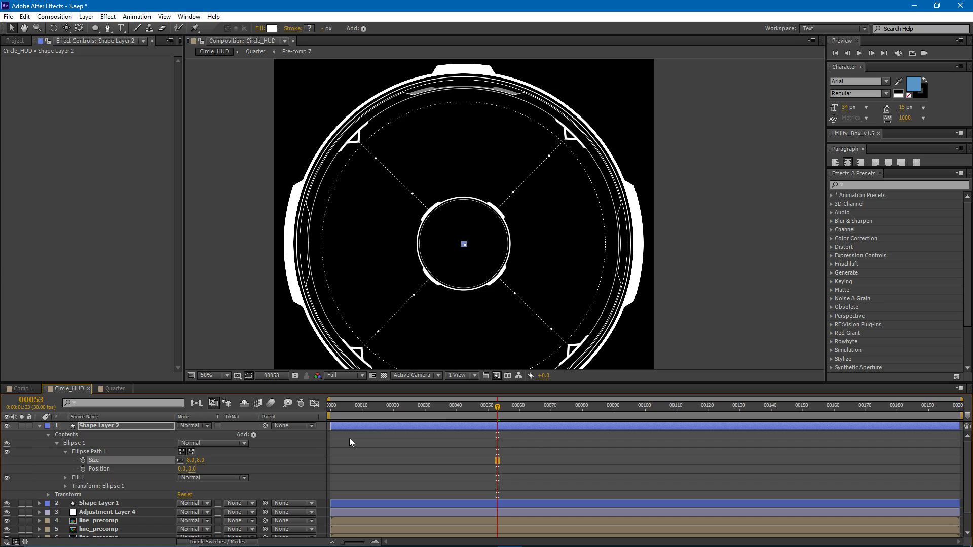
left_click(333, 428)
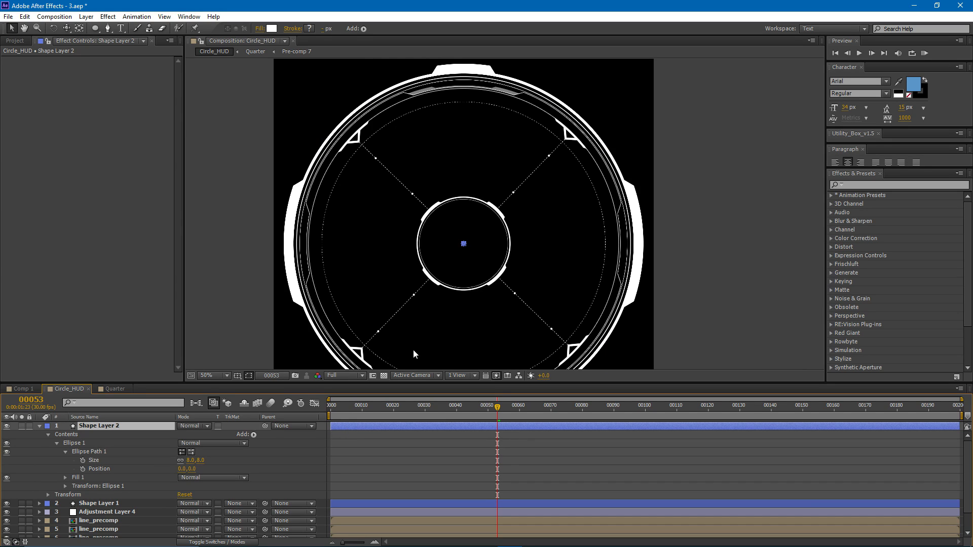
- Move the small dot straight up from the centre towards the dashed circle, to an ellipse transform position of about 0, -565
left_click(65, 485)
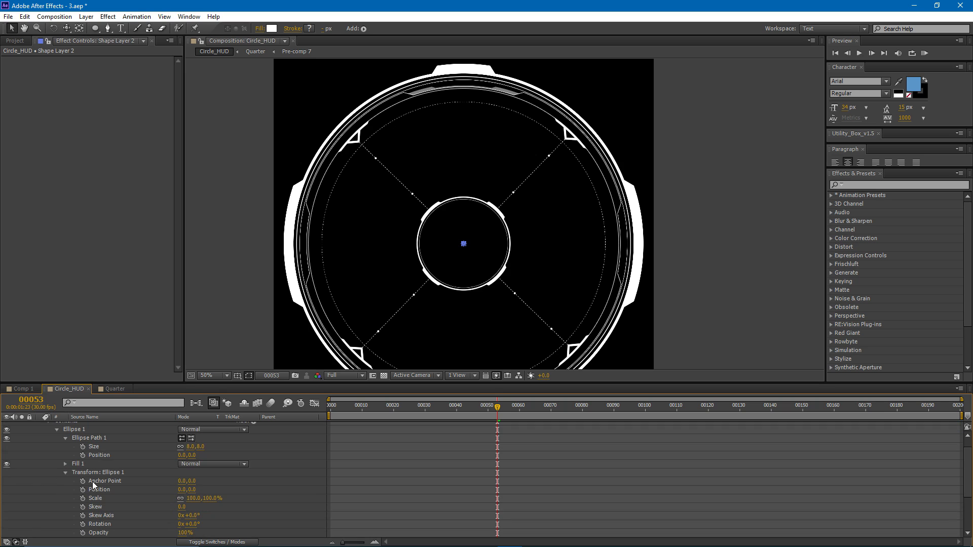
left_click(65, 473)
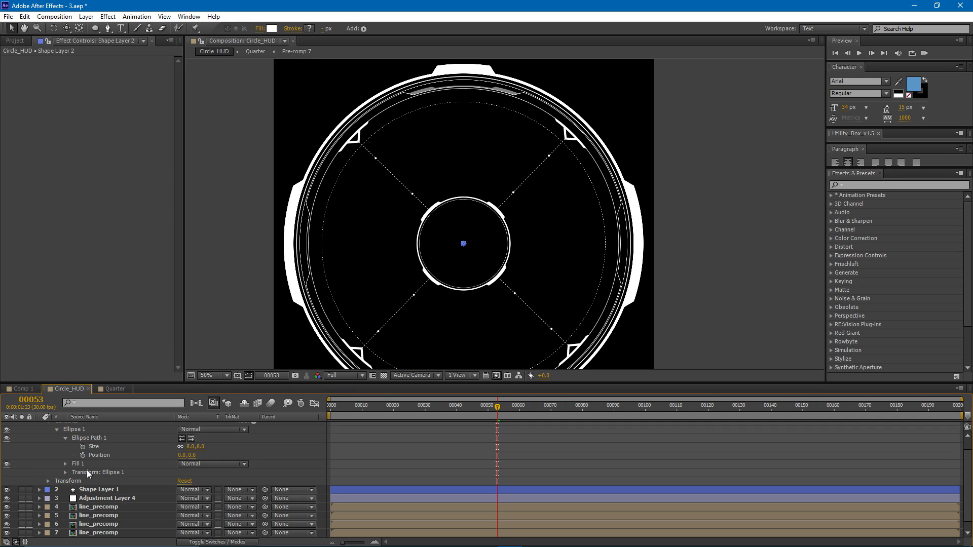
scroll(98, 472, "up", 1)
left_click(82, 443)
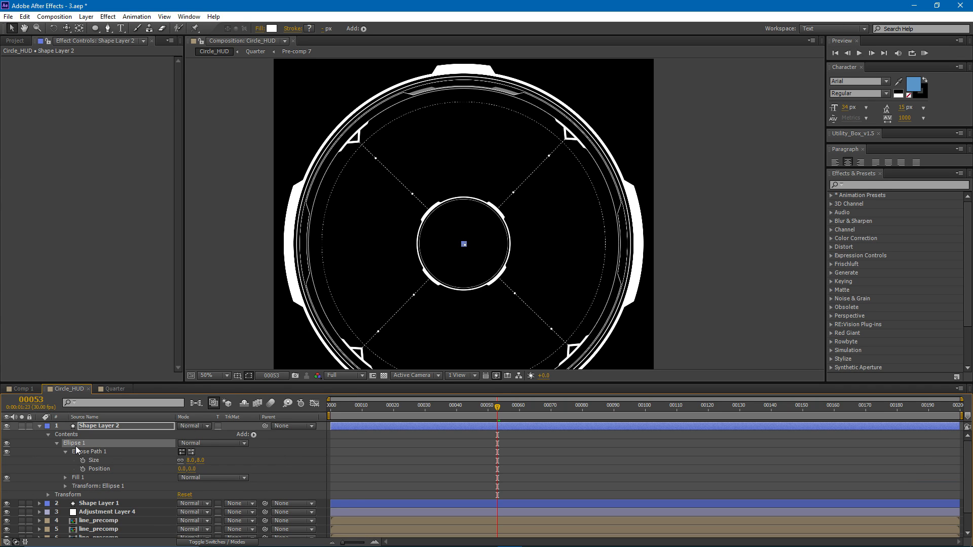
left_click(68, 494)
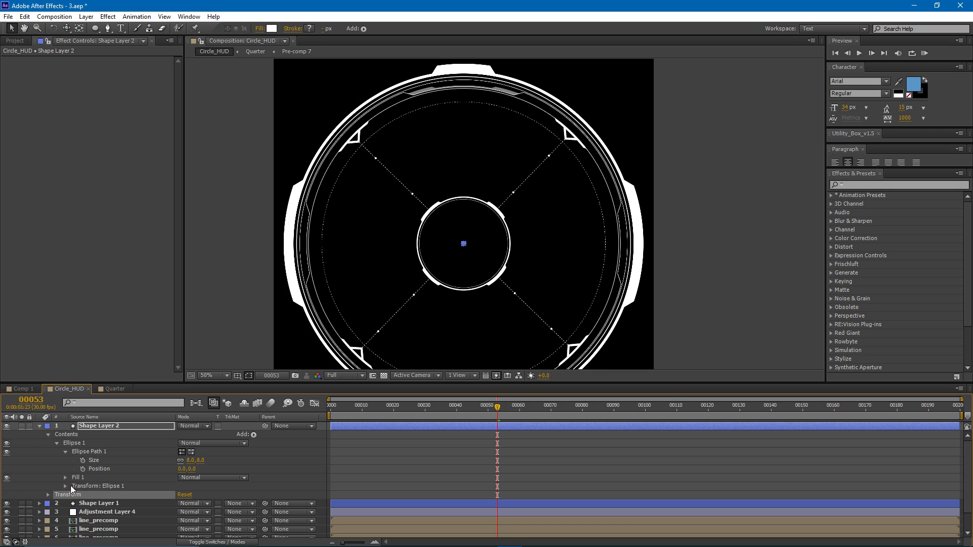
left_click(99, 486)
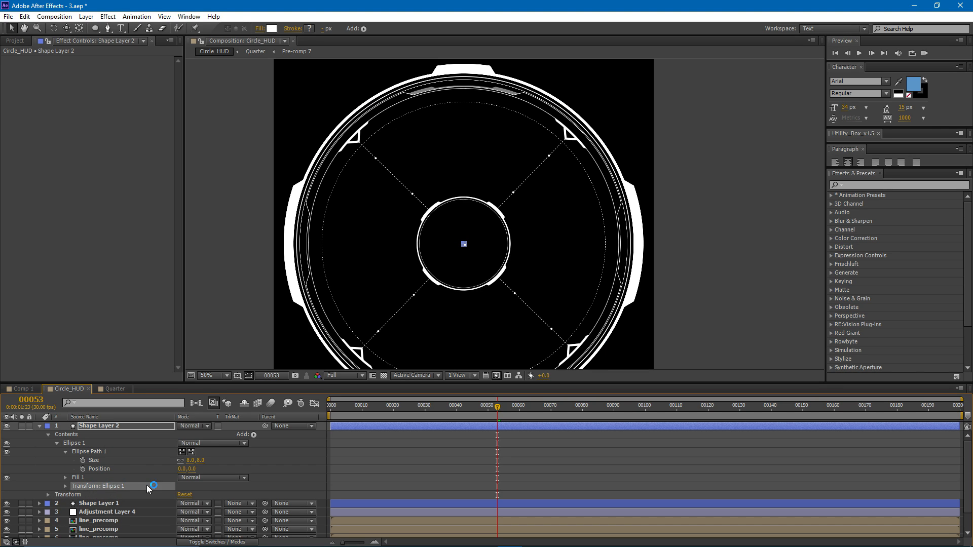
left_click(65, 485)
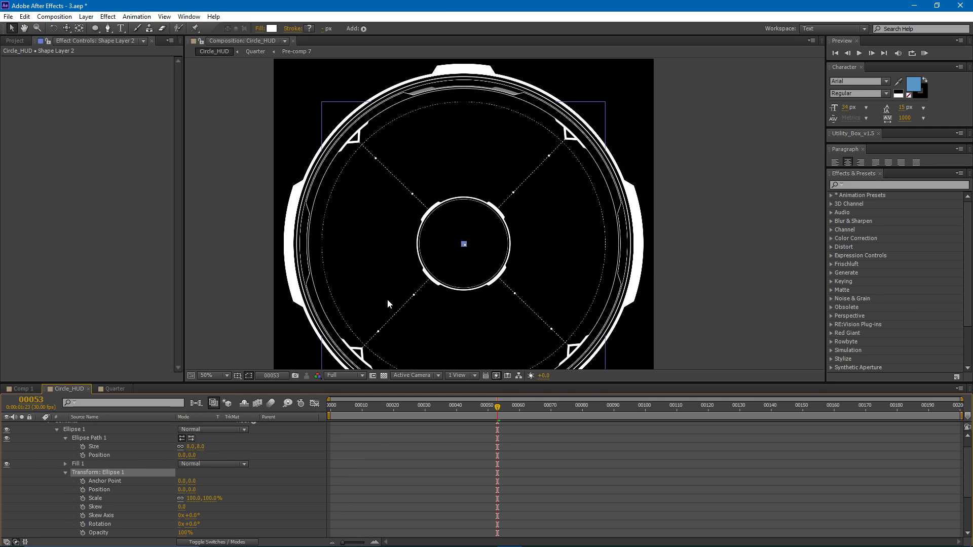
key("period")
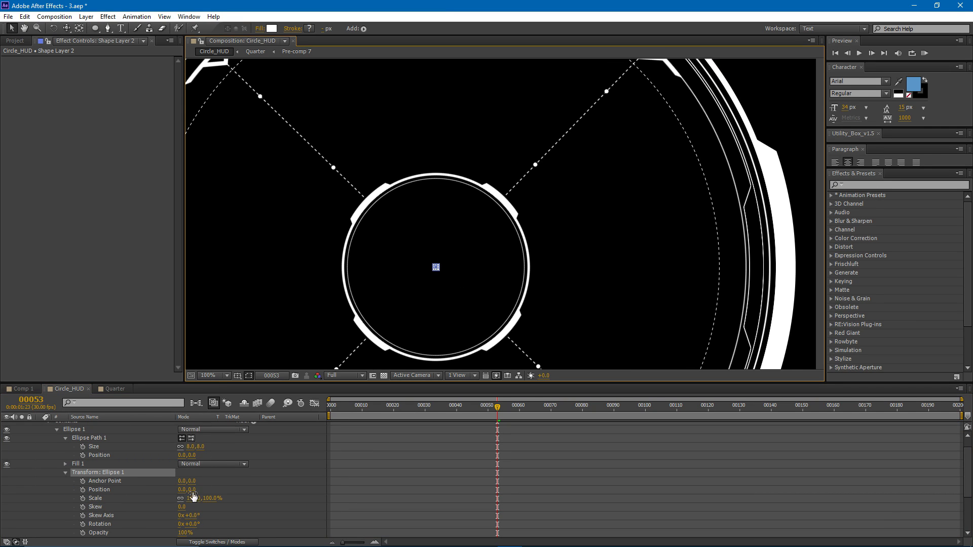
left_click_drag(193, 489, 190, 491)
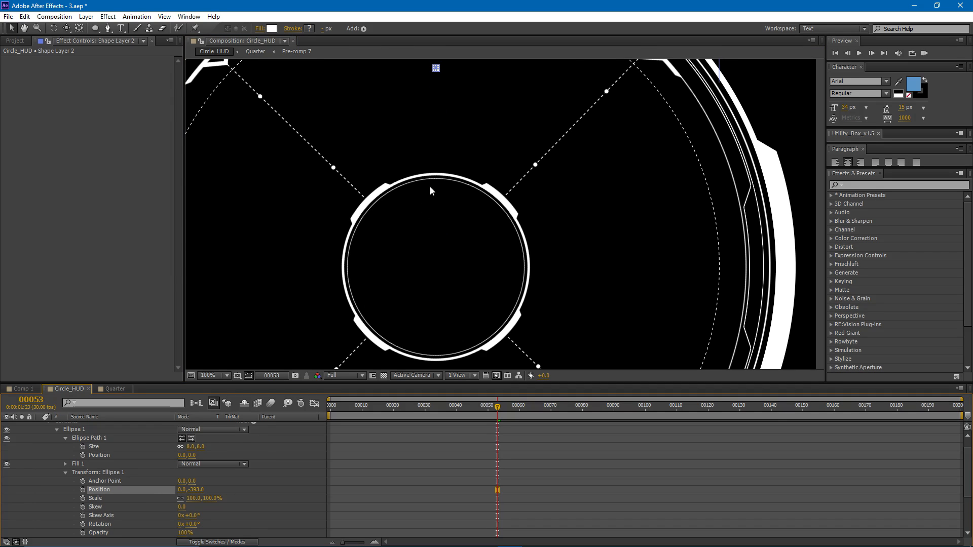
left_click_drag(393, 63, 400, 248)
left_click_drag(195, 490, 108, 499)
scroll(381, 193, "up", 4)
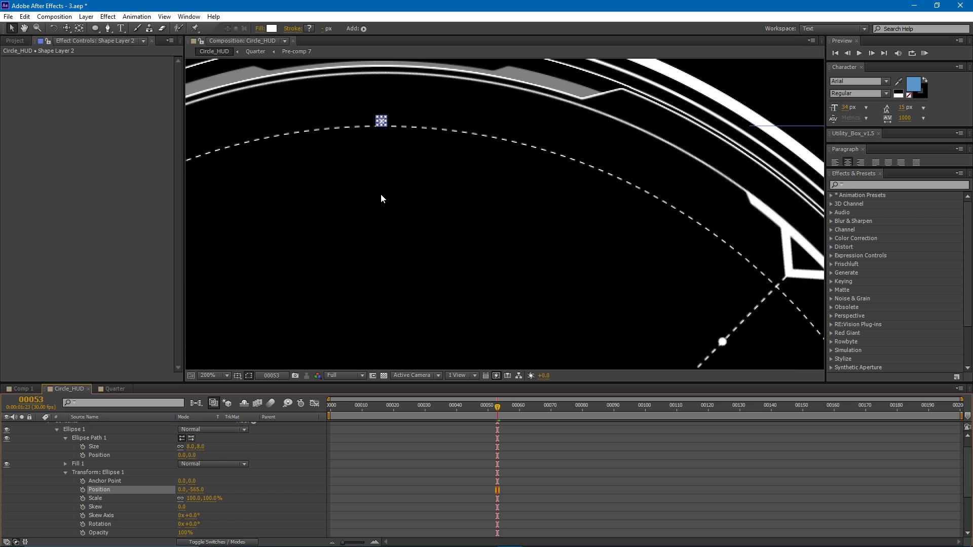
- Fine-tune the dot's ellipse transform position to 0, -560 so it sits centred on the dashed line
left_click_drag(314, 101, 403, 252)
scroll(403, 252, "up", 1)
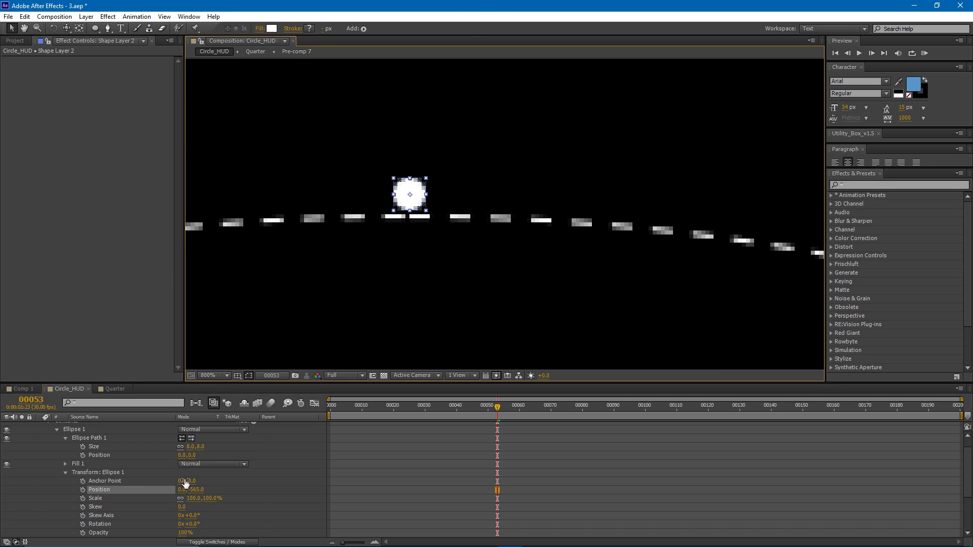
left_click_drag(198, 489, 201, 489)
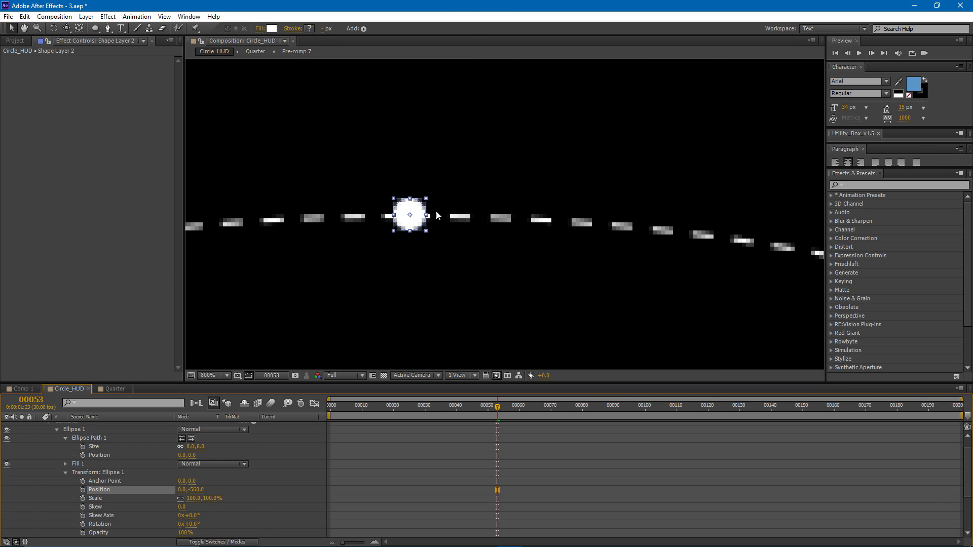
scroll(254, 333, "down", 3)
scroll(144, 498, "up", 1)
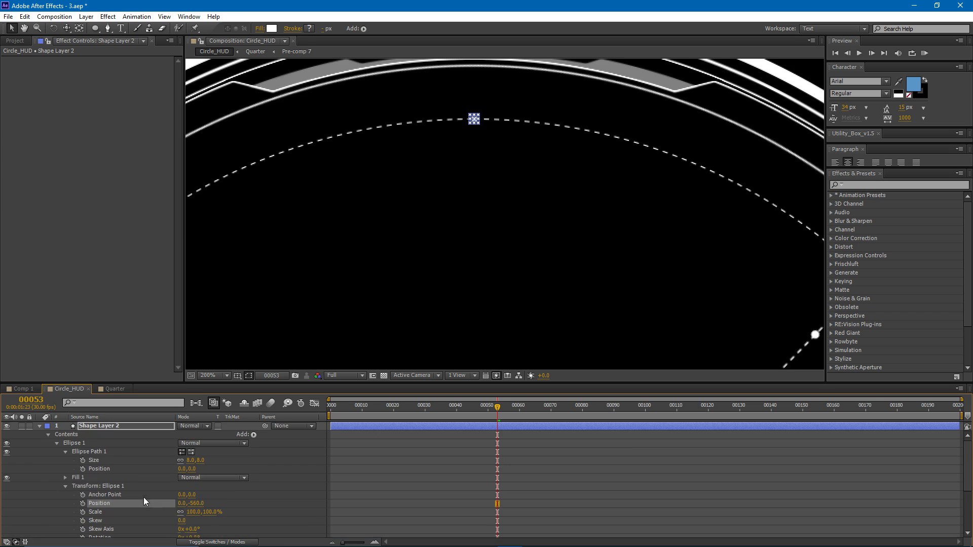
- Try rotating the dot's layer to about 11° along the dashed circle, then undo the rotation
left_click(108, 426)
scroll(96, 458, "down", 3)
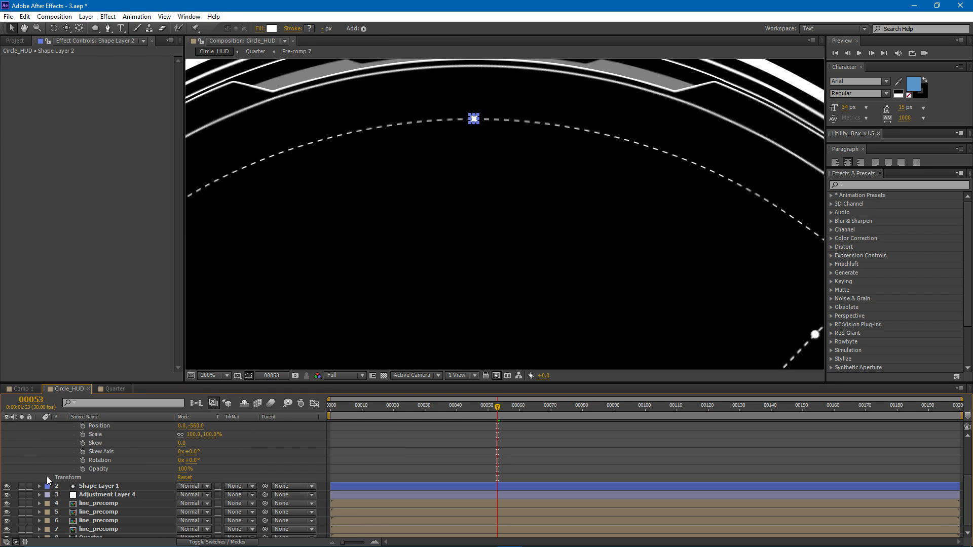
scroll(107, 460, "up", 1)
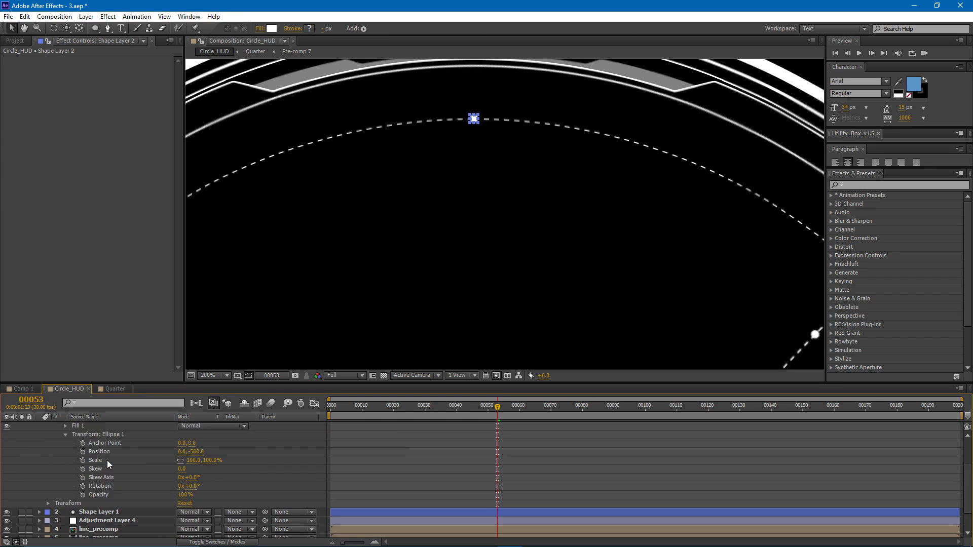
left_click(66, 435)
left_click(79, 473)
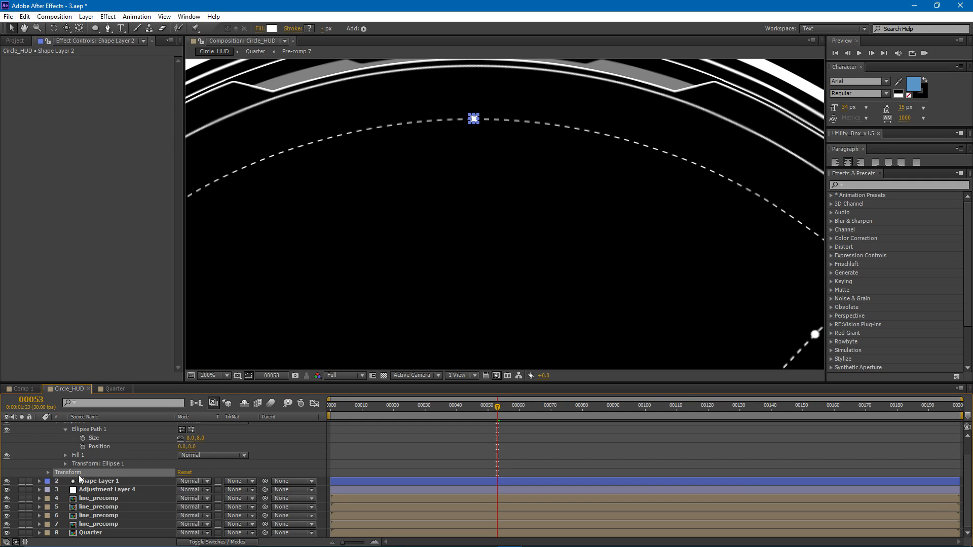
left_click(48, 472)
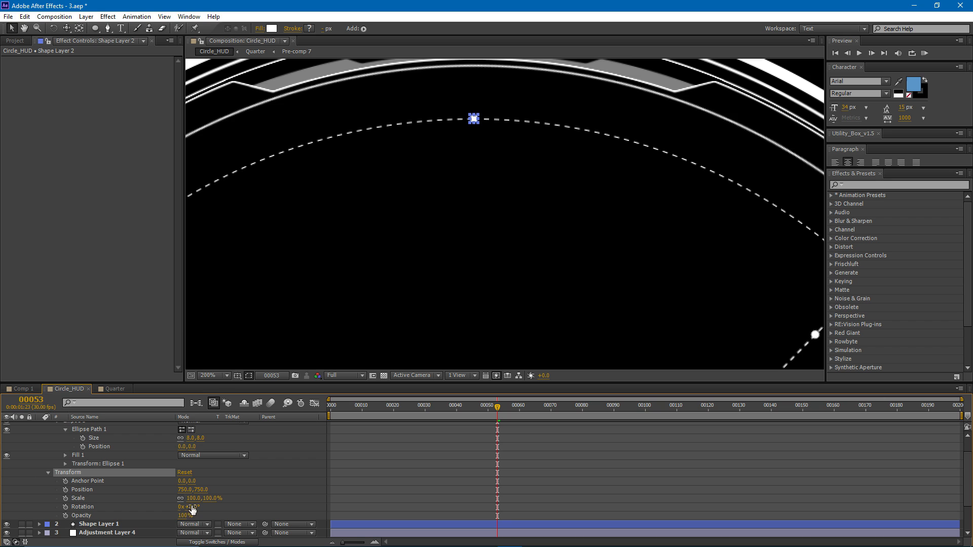
key("comma")
left_click_drag(417, 302, 399, 238)
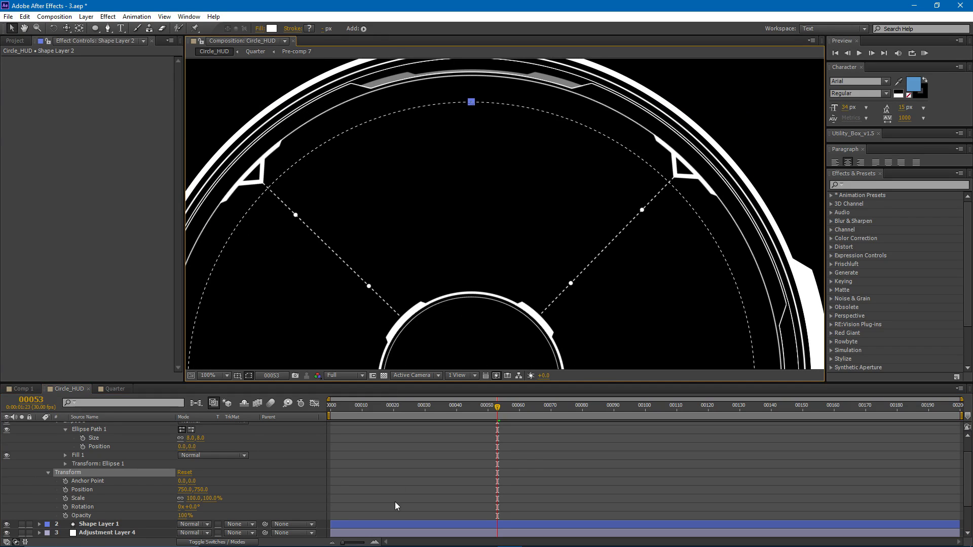
left_click(397, 500)
left_click_drag(194, 509, 215, 524)
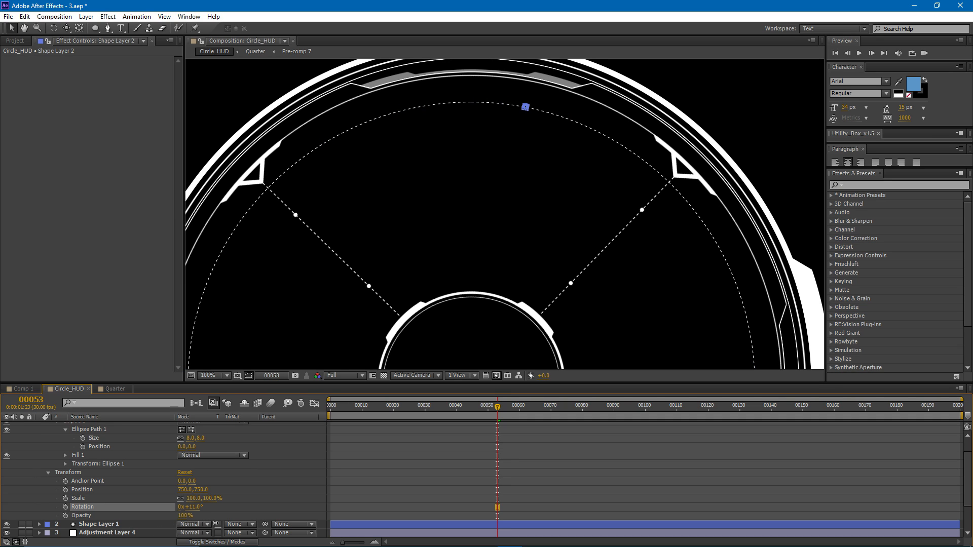
key("ctrl+z")
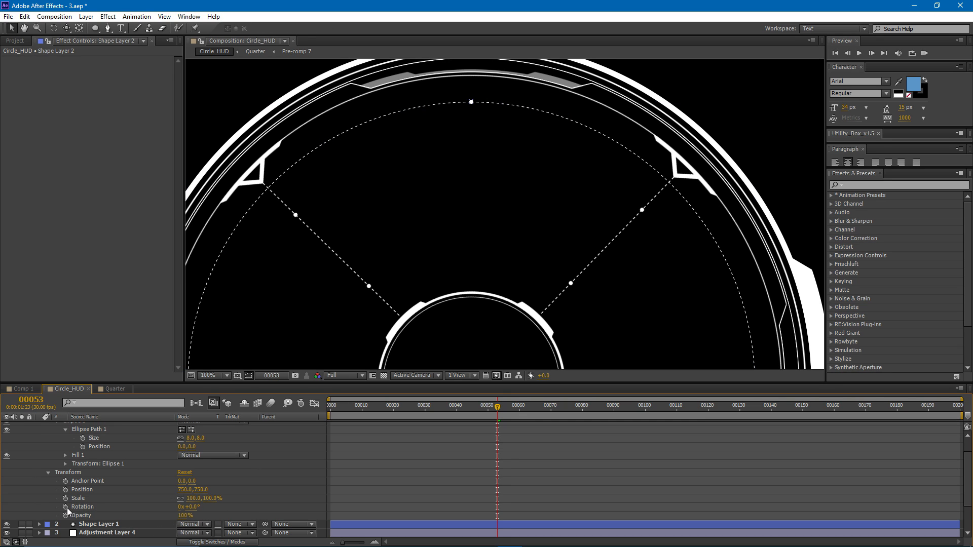
- Add the expression time*50 to the dot layer's rotation and preview the animation
left_click(67, 508, "alt")
type("time*50")
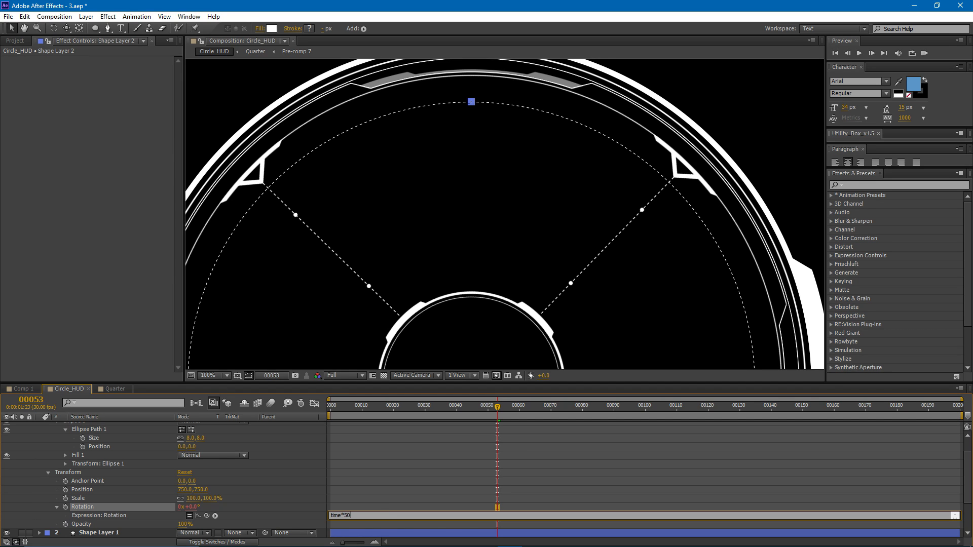
left_click(422, 473)
scroll(457, 296, "down", 3)
left_click_drag(456, 295, 434, 250)
scroll(447, 283, "up", 1)
key("space")
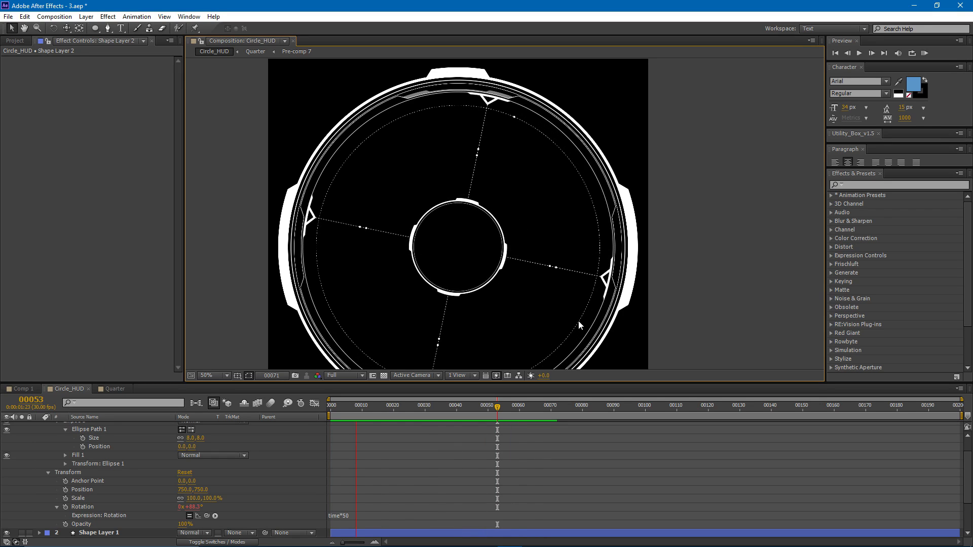
key("space")
- Pre-compose the dot and dashed circle shape layers together into a newly named composition, moving all attributes into it
key("t")
key("t")
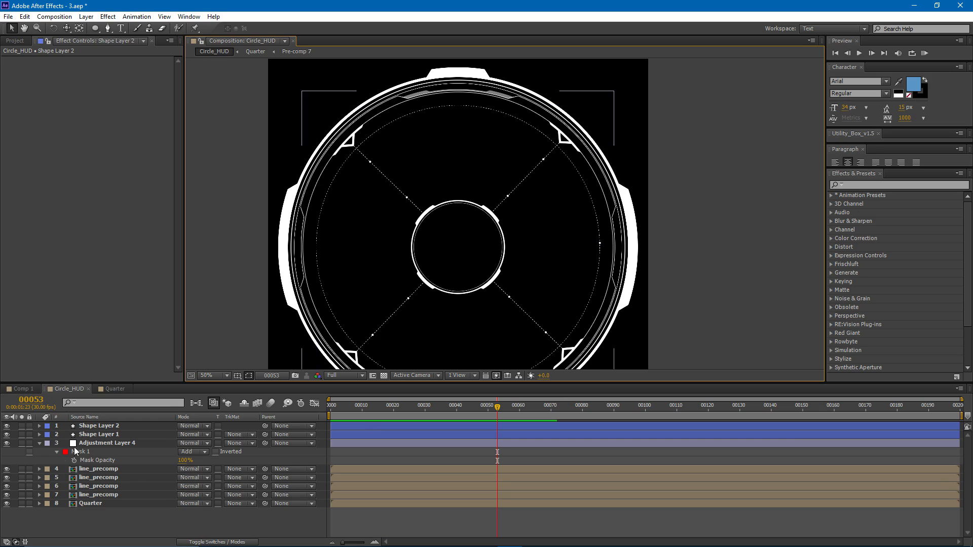
left_click(100, 434)
left_click(101, 426, "shift")
key("ctrl+shift+c")
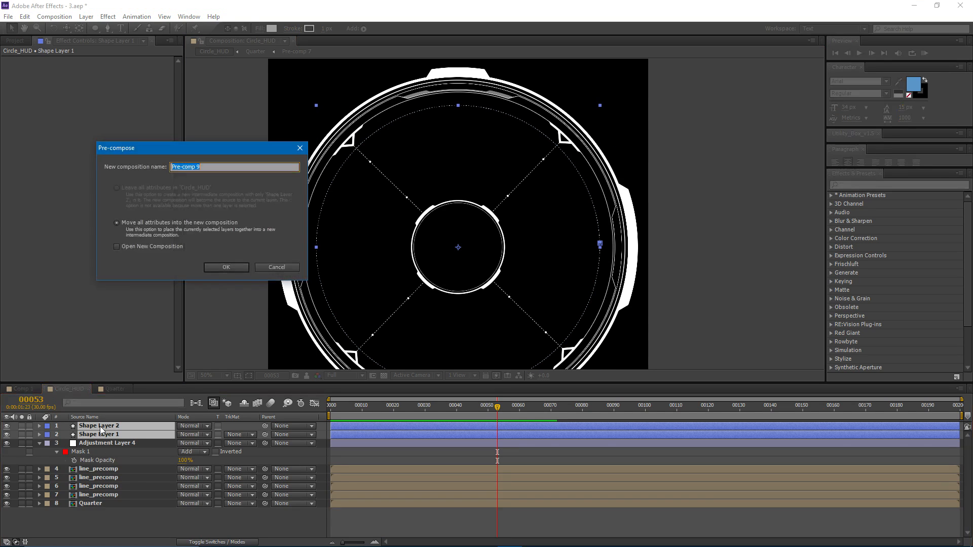
type("rotating_circle")
key("Return")
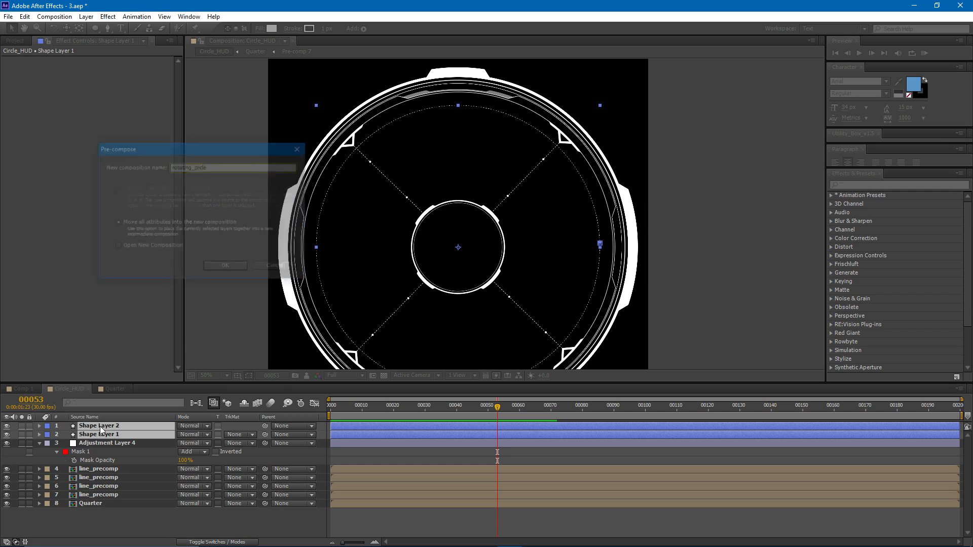
- Duplicate the rotating_circle layer and scale the copy to 85% to form a second ring
key("Home")
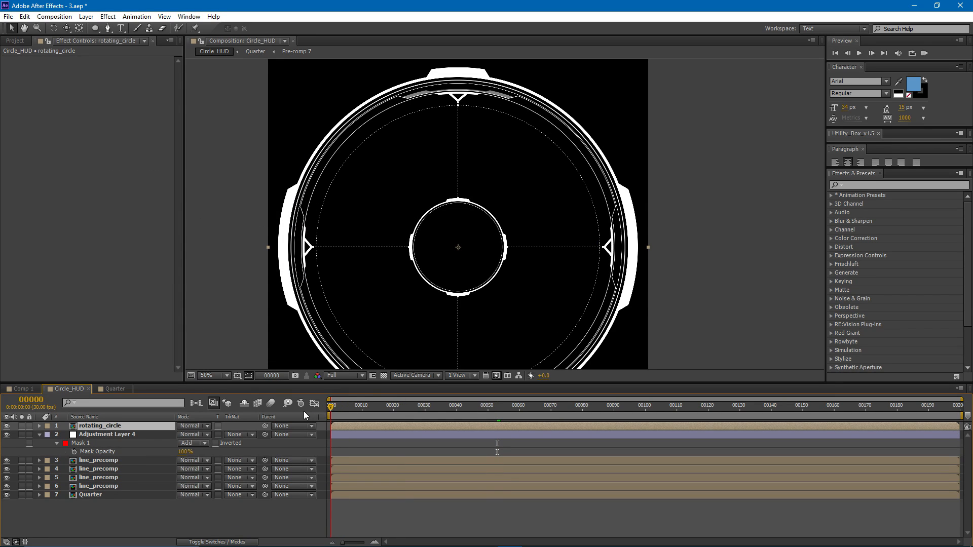
key("s")
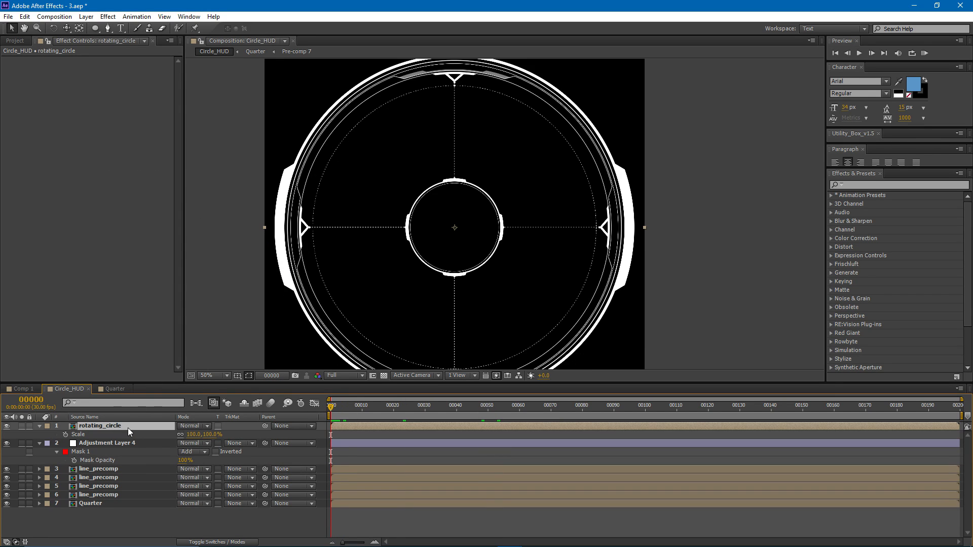
key("ctrl+d")
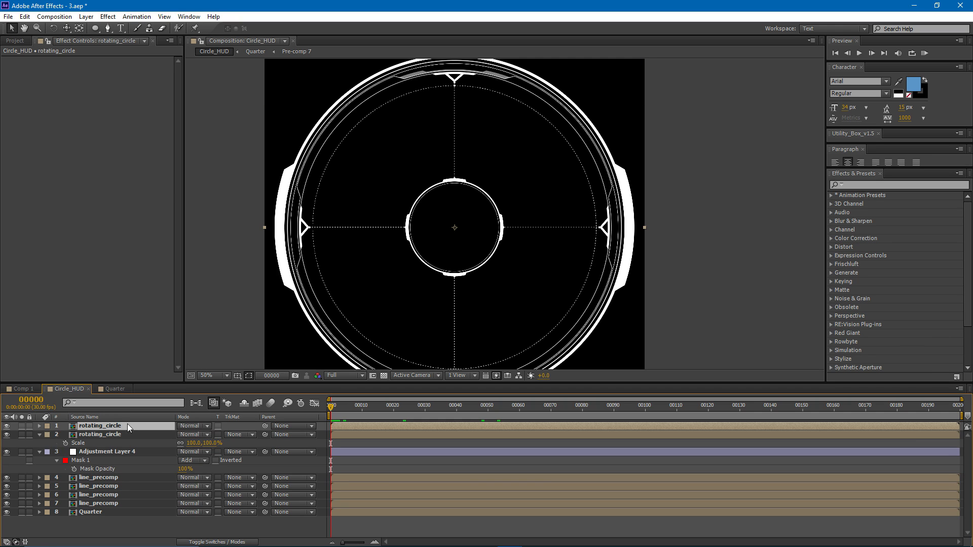
key("s")
left_click(193, 435)
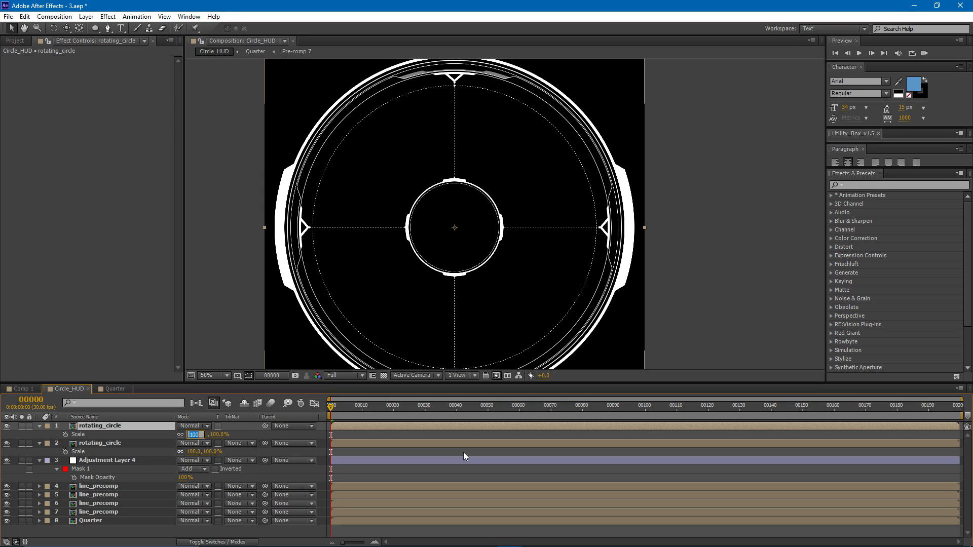
type("85")
key("Return")
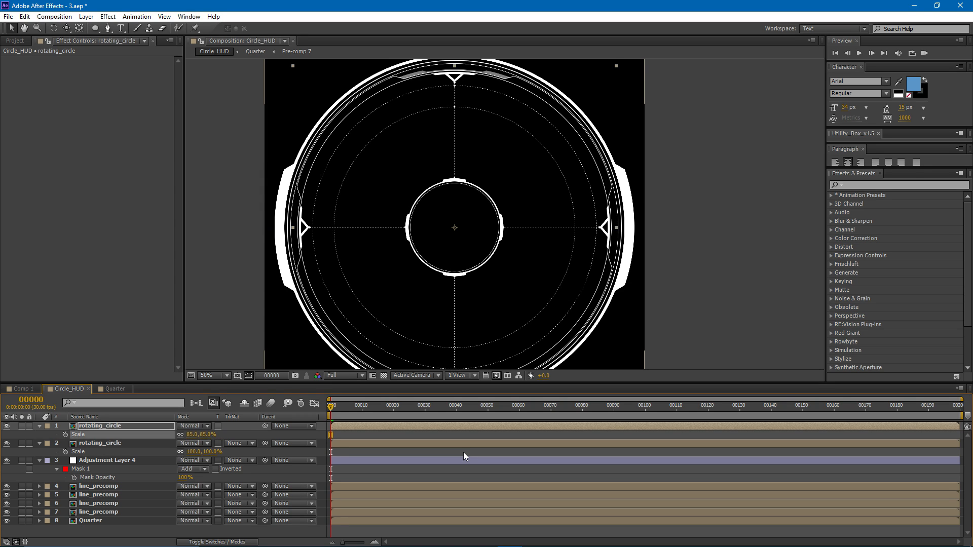
- Duplicate the 85% rotating_circle layer and set the new copy's scale to 70%
left_click(124, 424)
key("ctrl+d")
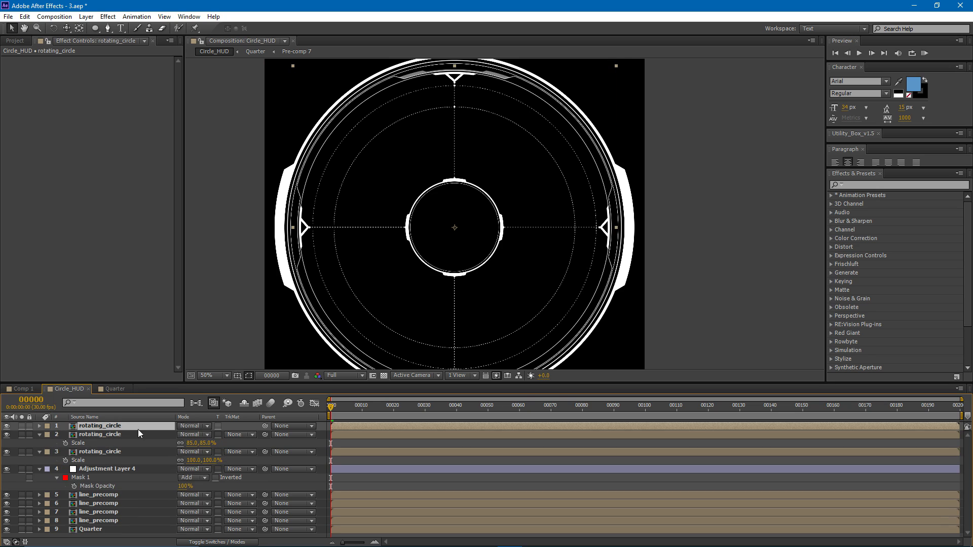
left_click(192, 435)
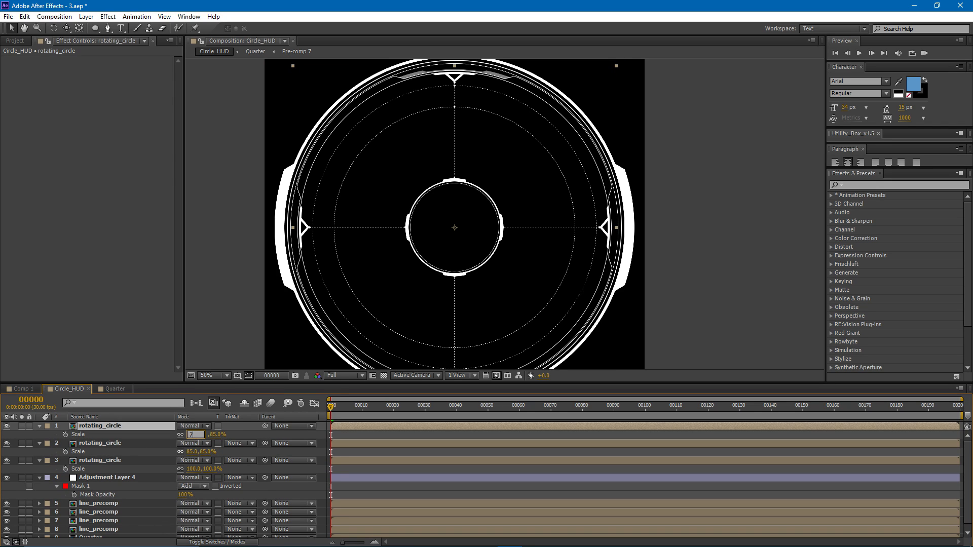
type("70")
key("Return")
- Duplicate the 70% rotating_circle layer and scale the new copy to 55% as the innermost ring
left_click(118, 428)
key("ctrl+d")
left_click(193, 434)
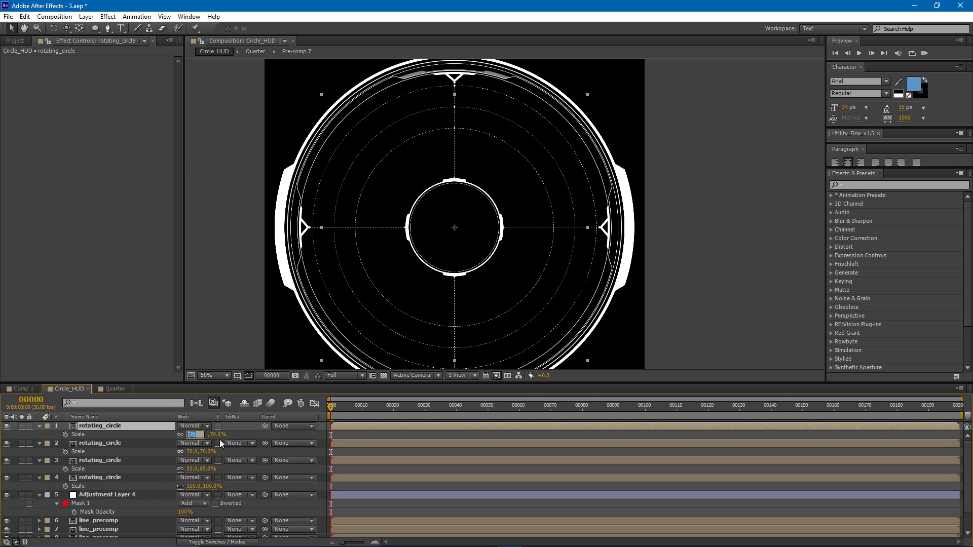
type("55")
key("Return")
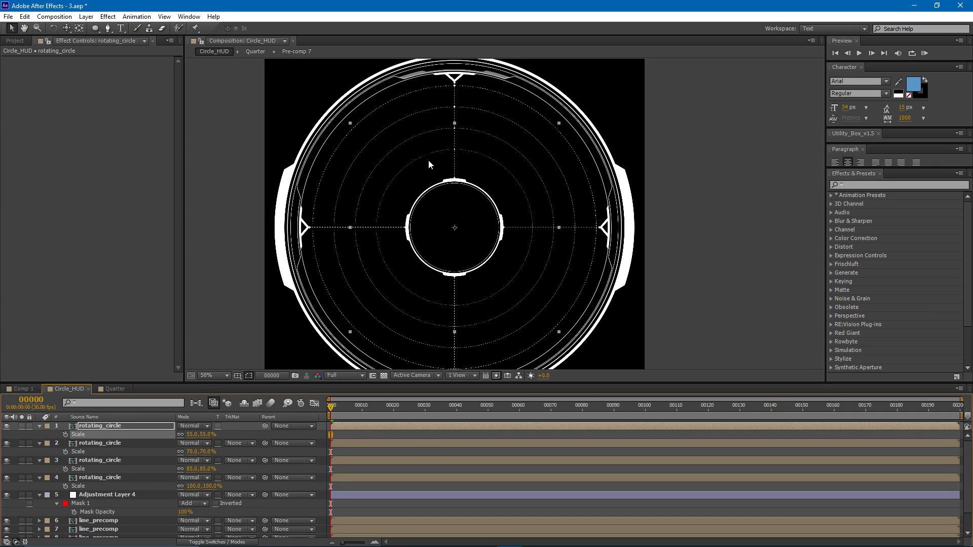
- Pre-compose all four rotating_circle layers into a composition named rotating_precomp
left_click(97, 426)
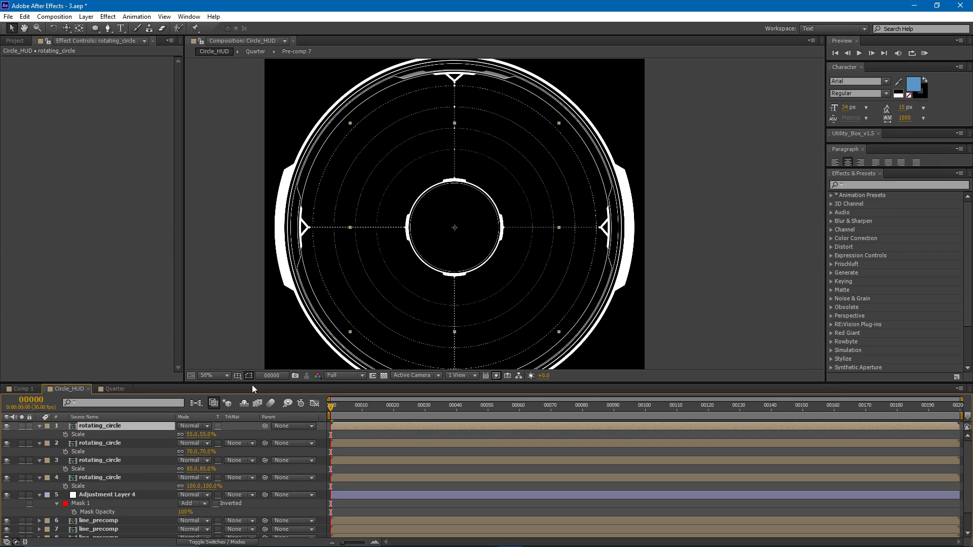
left_click(106, 476, "shift")
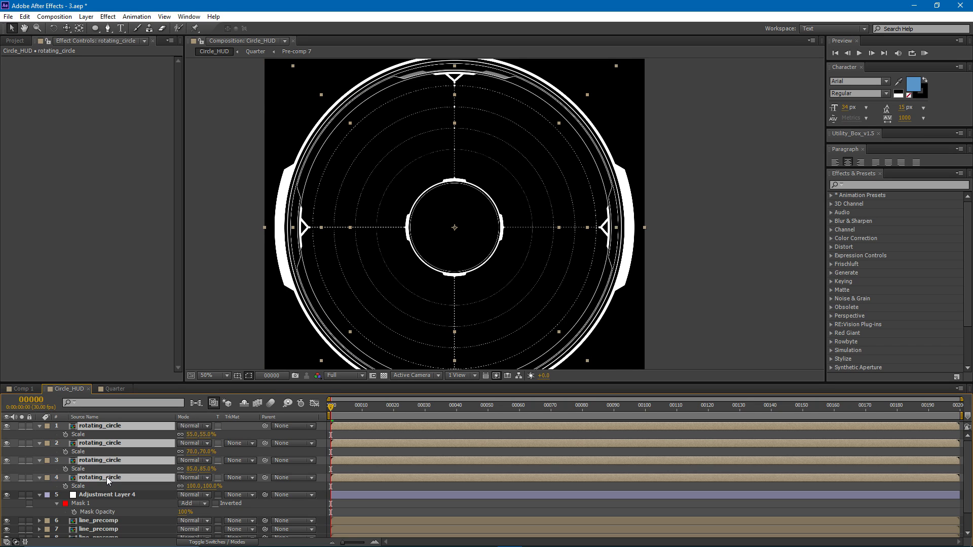
key("ctrl+shift+c")
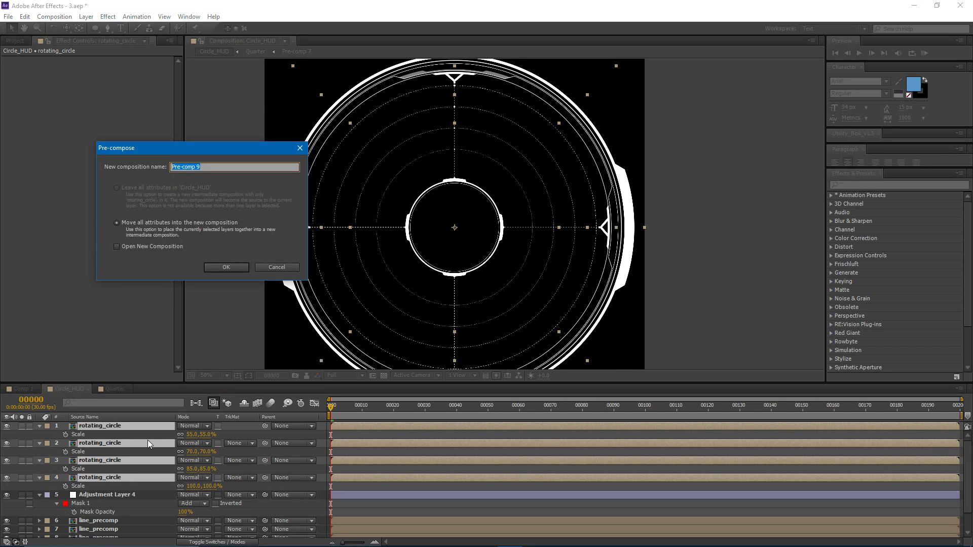
type("rotating_p")
key("Return")
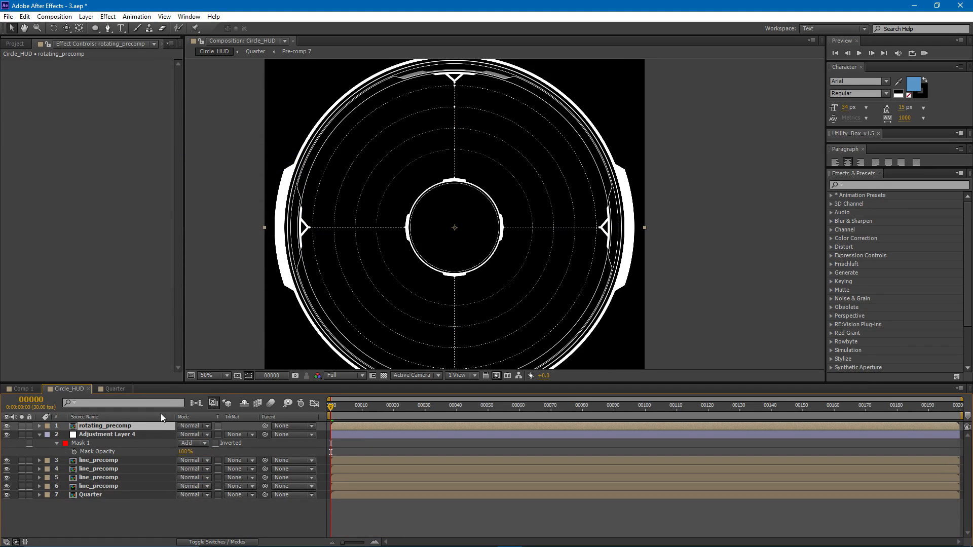
- Scale the rotating_precomp layer to 93% so its rings sit inside the outer HUD ring
key("s")
left_click_drag(193, 435, 189, 436)
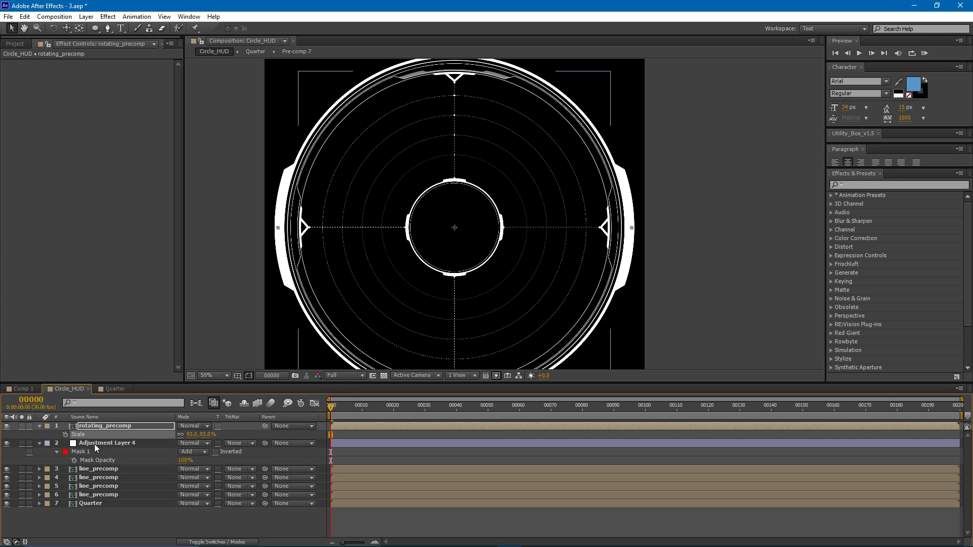
left_click(92, 426)
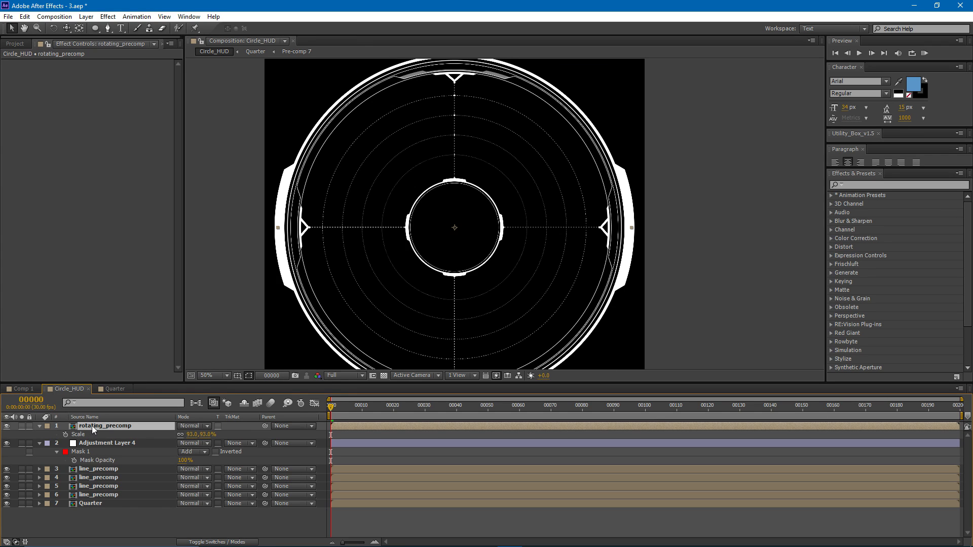
- In rotating_precomp, give the innermost ring a Transform effect with Uniform Scale off and Scale Width -100, and preview the reversed motion
double_click(101, 426)
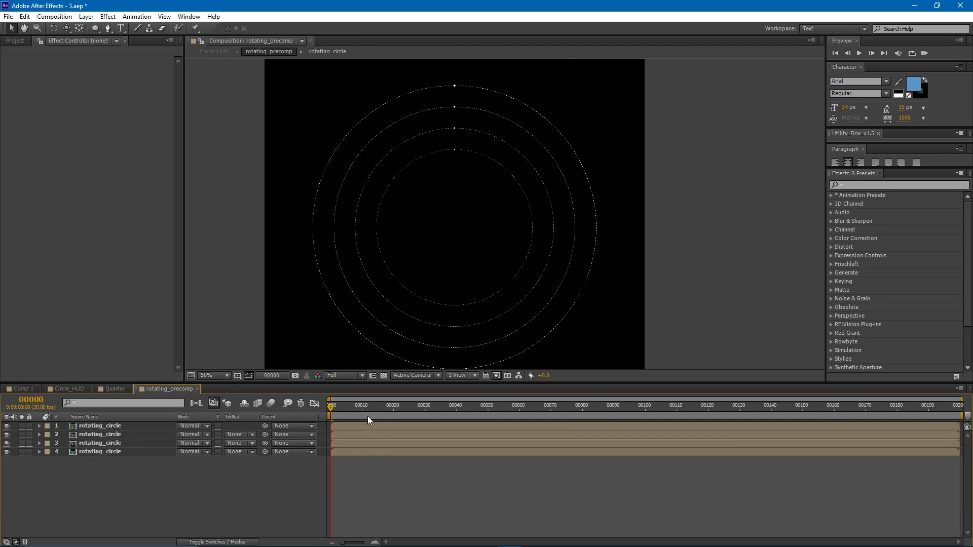
left_click(86, 426)
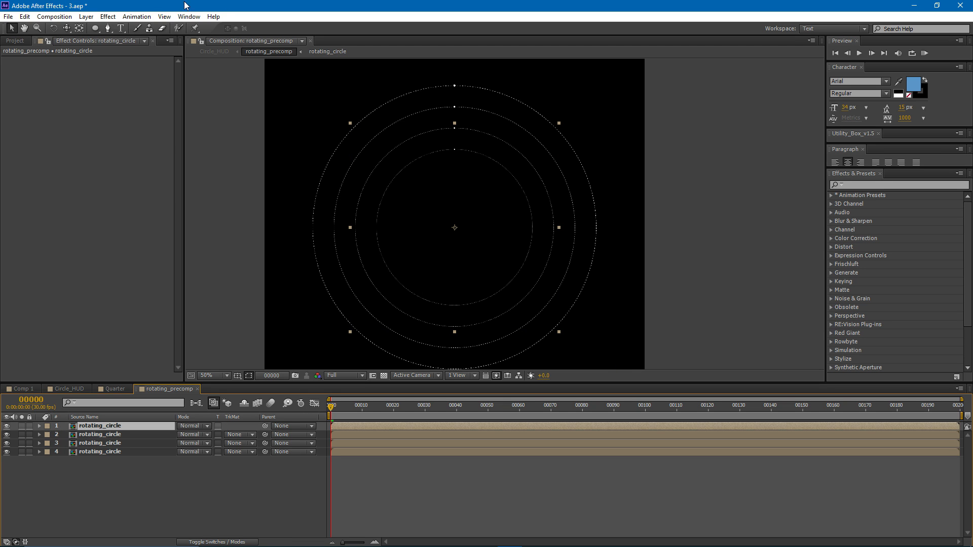
left_click(108, 17)
mouse_move(153, 123)
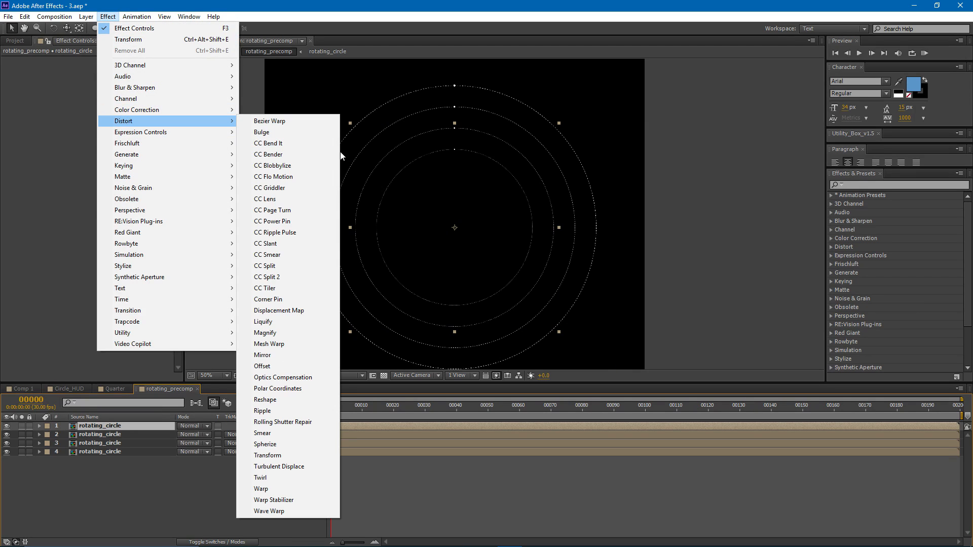
left_click(288, 455)
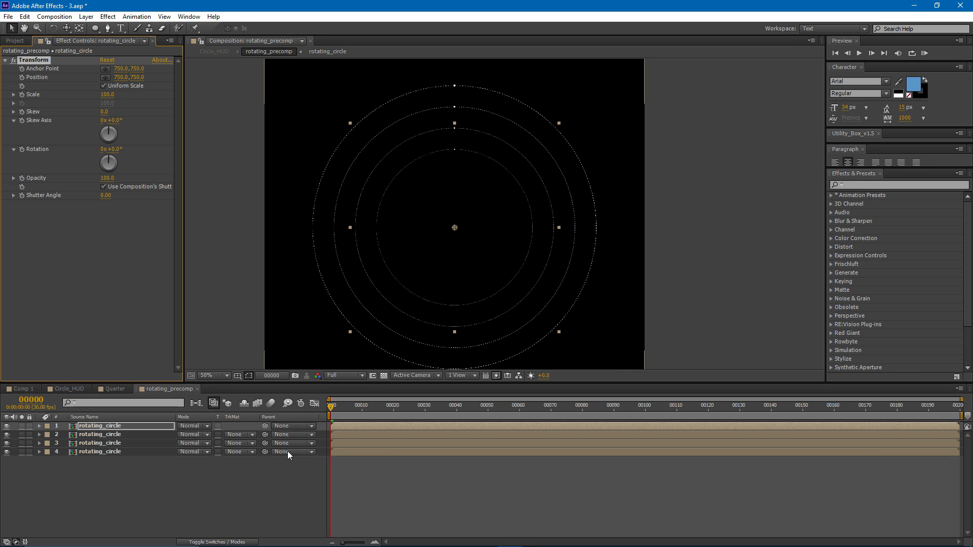
left_click(104, 87)
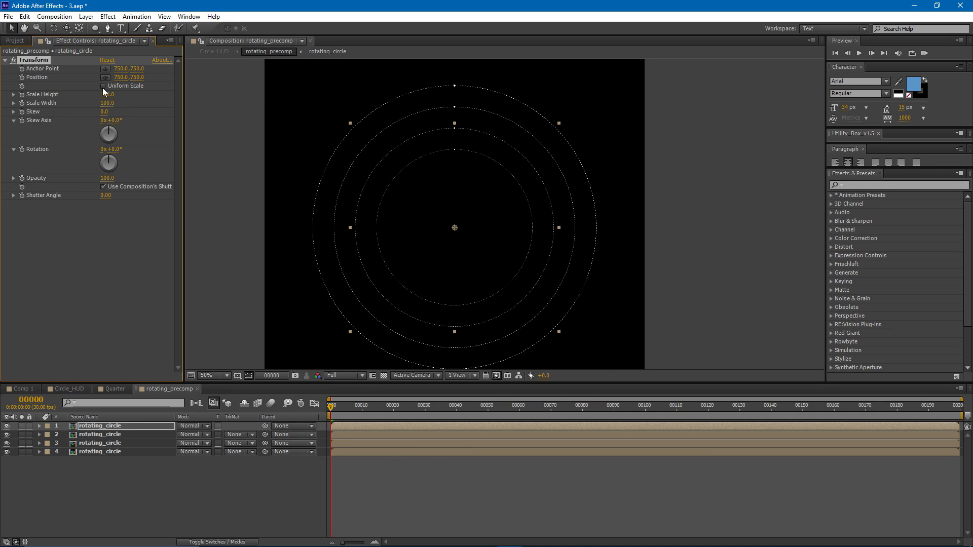
left_click(112, 110)
type("-10")
key("Return")
left_click(366, 449)
left_click_drag(414, 237, 416, 217)
mouse_move(329, 416)
left_mouse_down()
mouse_move(456, 413)
mouse_move(317, 410)
mouse_move(582, 409)
mouse_move(329, 405)
left_mouse_up()
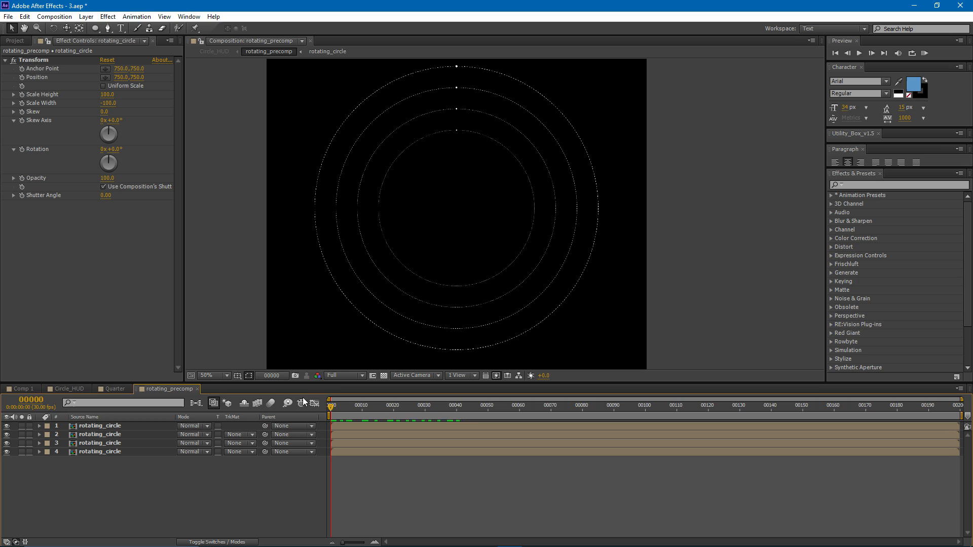
- Copy the Transform effect onto the third rotating_circle layer and preview the alternating ring directions
left_click(35, 61)
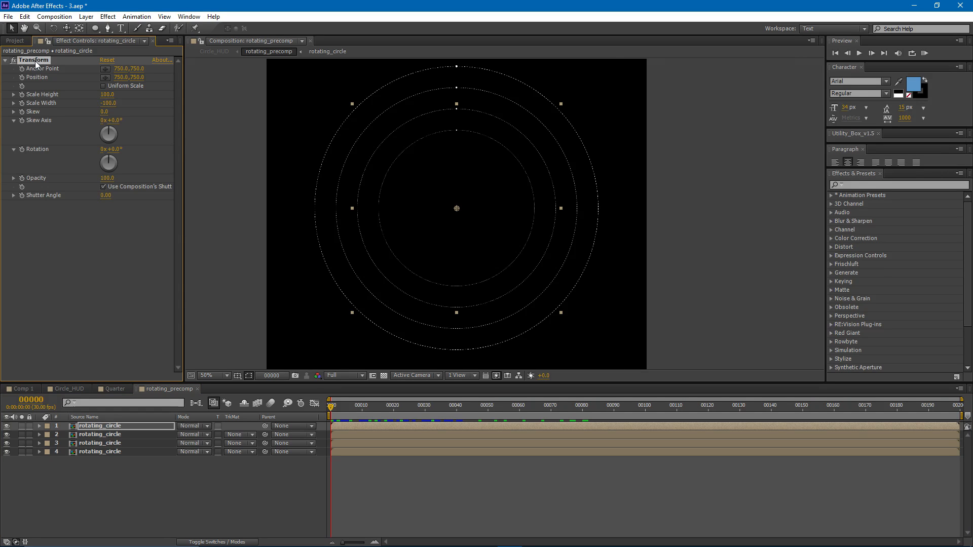
left_click(102, 443)
left_click(264, 478)
left_click_drag(338, 409, 271, 389)
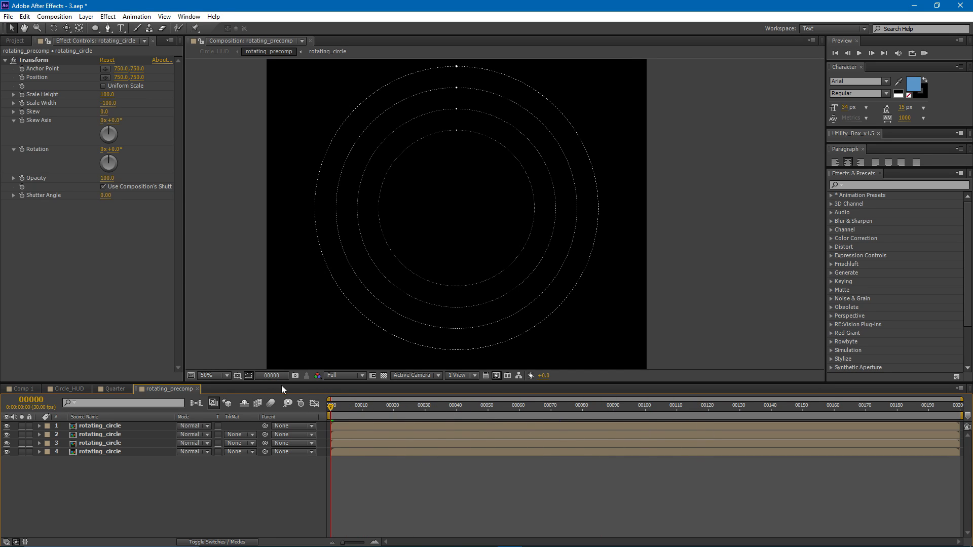
- In rotating_circle, duplicate the dot's shape layer, change the copy's rotation expression to time*50 + 180, and scrub the animation
double_click(108, 427)
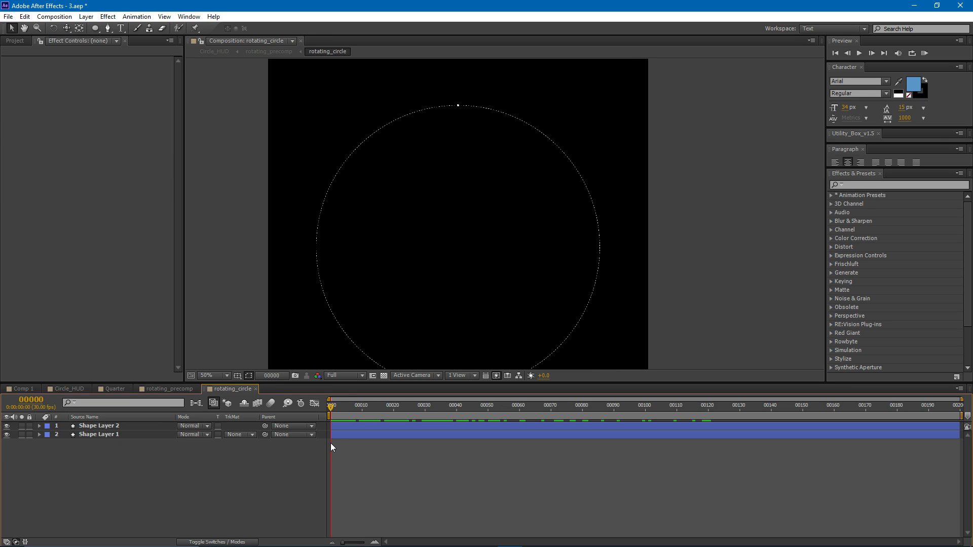
left_click_drag(386, 297, 387, 283)
left_click(98, 426)
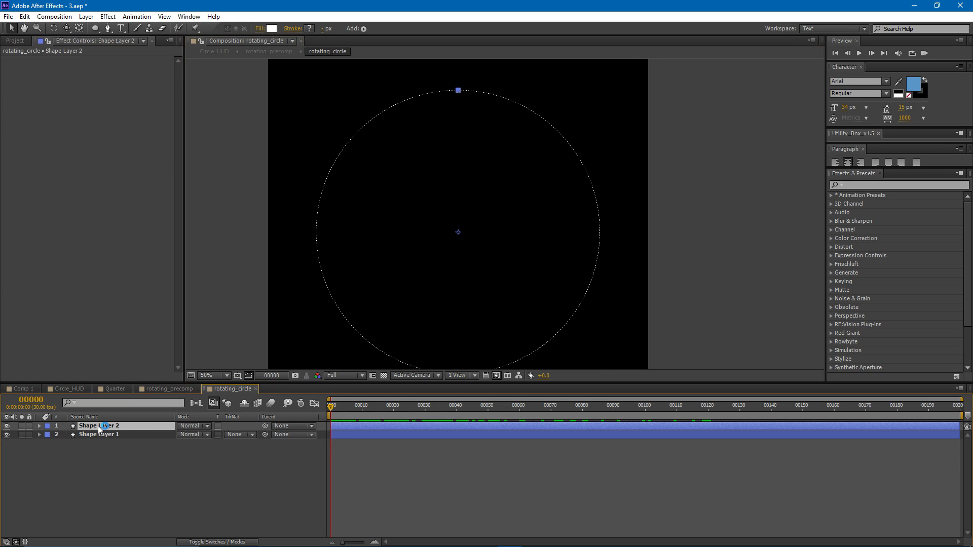
key("ctrl+d")
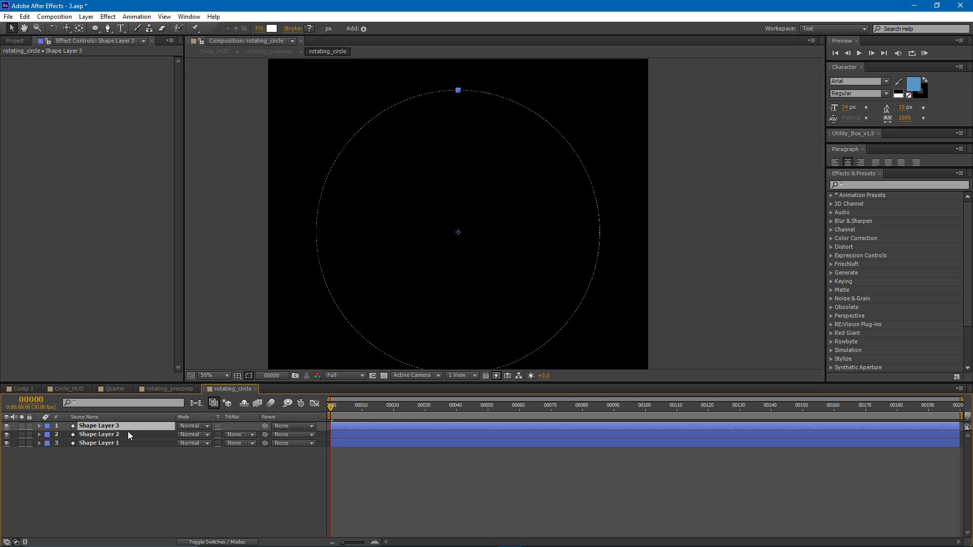
key("r")
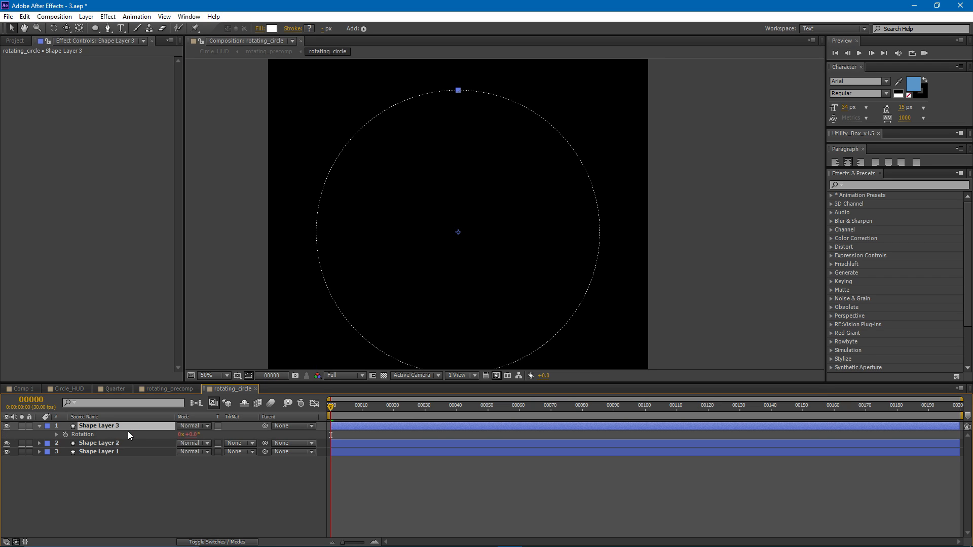
left_click(56, 435)
left_click(349, 442)
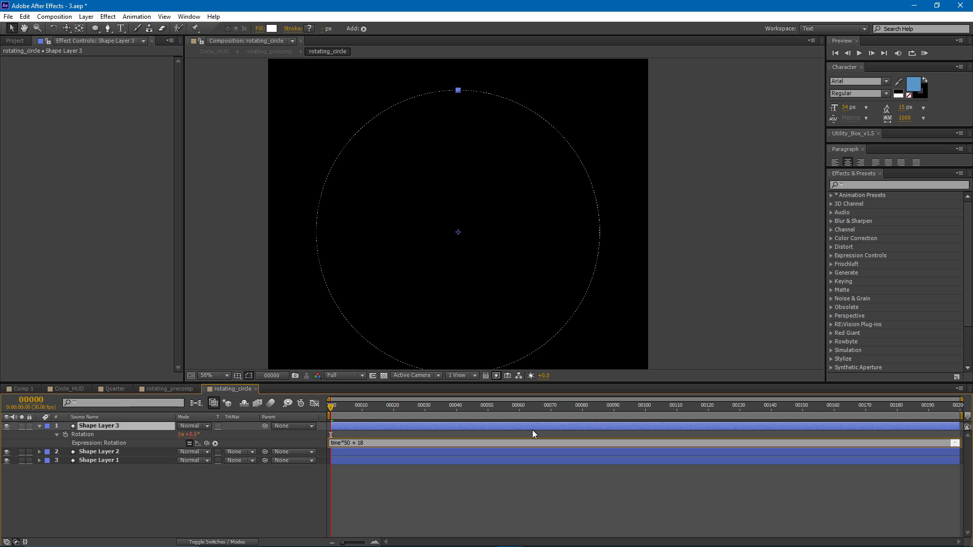
left_click(409, 500)
left_click_drag(420, 299, 439, 275)
key("comma")
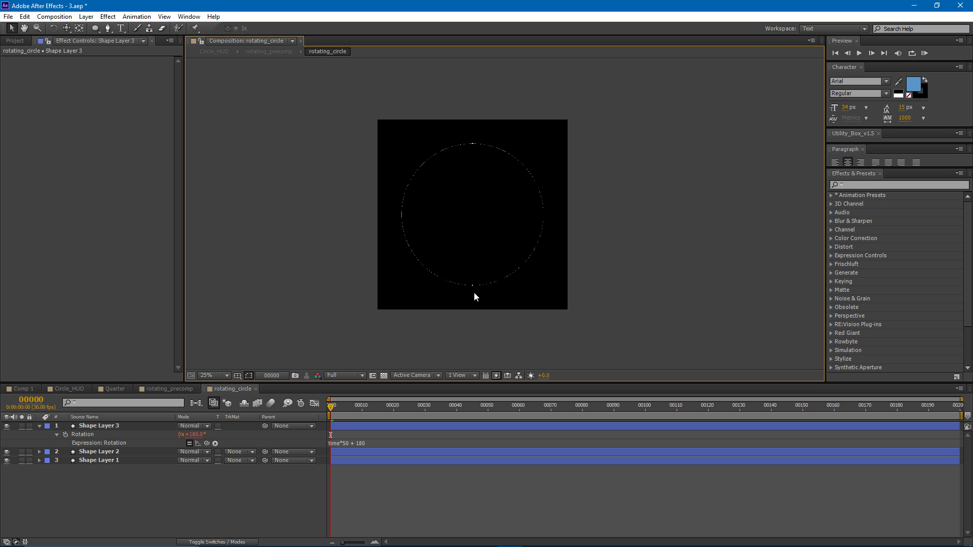
left_click_drag(332, 407, 412, 415)
- In rotating_precomp, offset the ring rotations: 42° on layer 4, 38° on layer 3 and -5° on layer 2, and check the motion
left_click(153, 388)
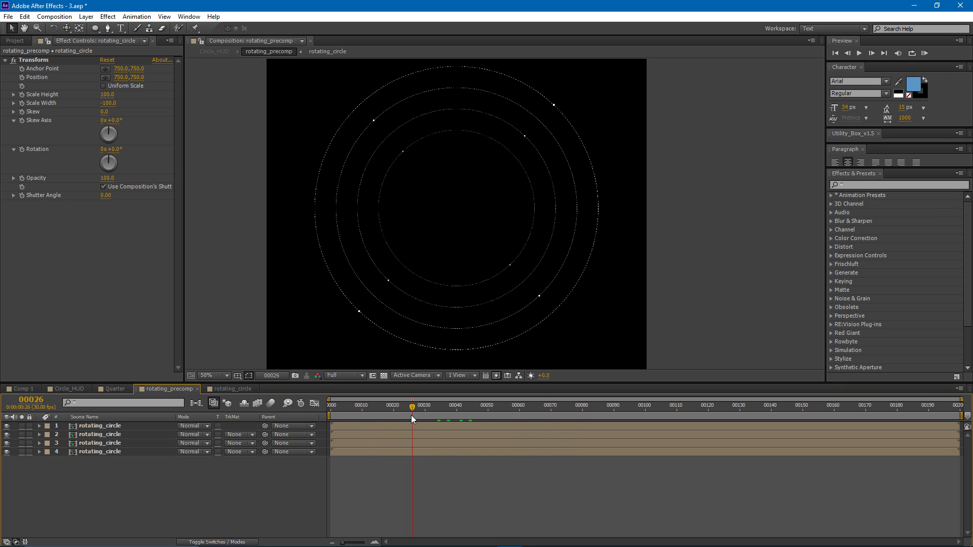
left_click(112, 452)
key("r")
mouse_move(194, 461)
left_mouse_down()
mouse_move(214, 461)
mouse_move(200, 451)
mouse_move(220, 447)
mouse_move(201, 451)
left_mouse_up()
left_click(111, 444)
key("r")
left_click(105, 435)
key("r")
left_click(214, 460)
left_click_drag(401, 408, 456, 421)
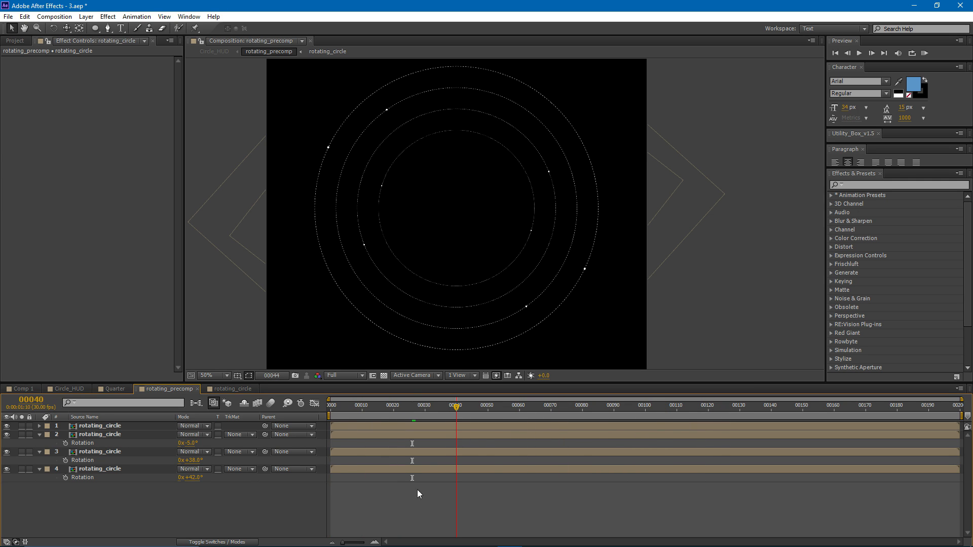
- Scrub through Comp 1 to examine the finished HUD's inner details for reference, and return to Circle_HUD
left_click(69, 389)
left_click(23, 388)
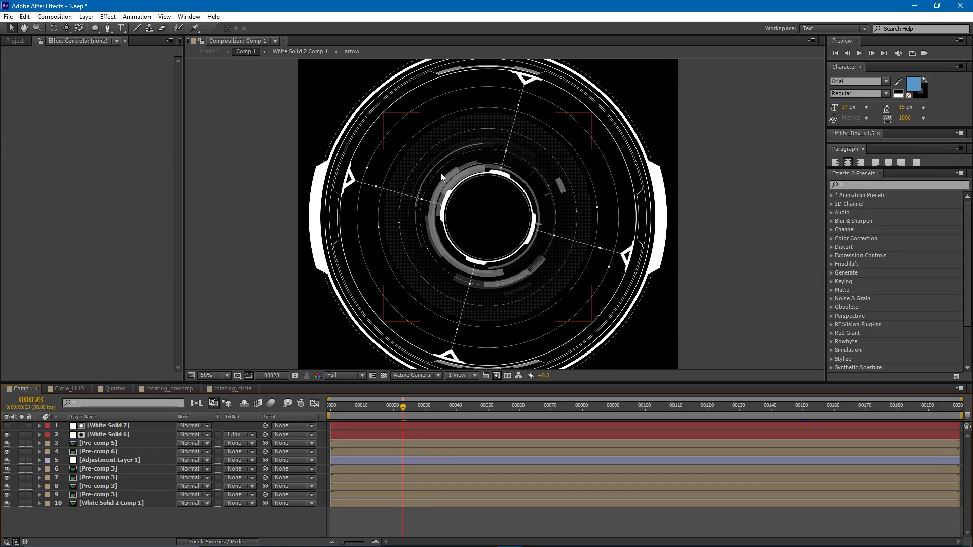
left_click_drag(442, 409, 542, 420)
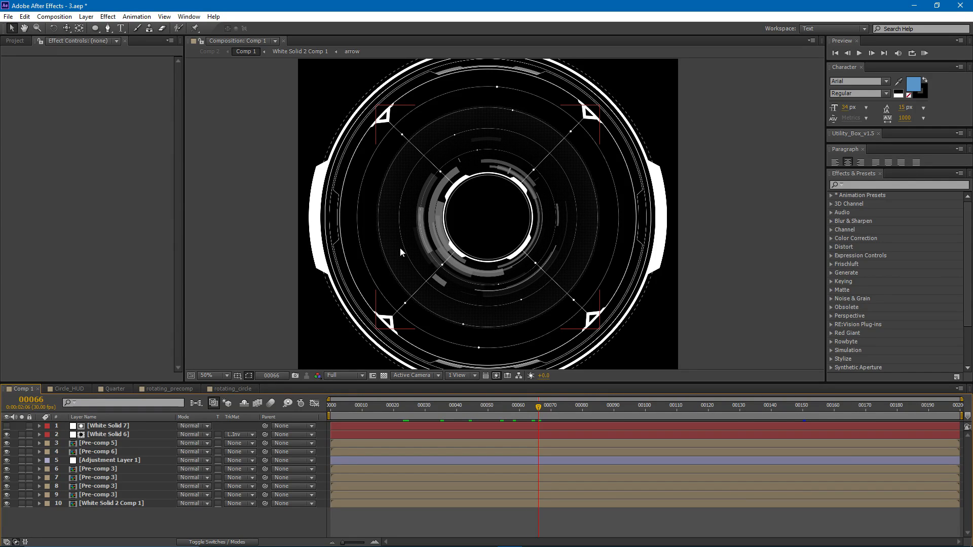
left_click(74, 388)
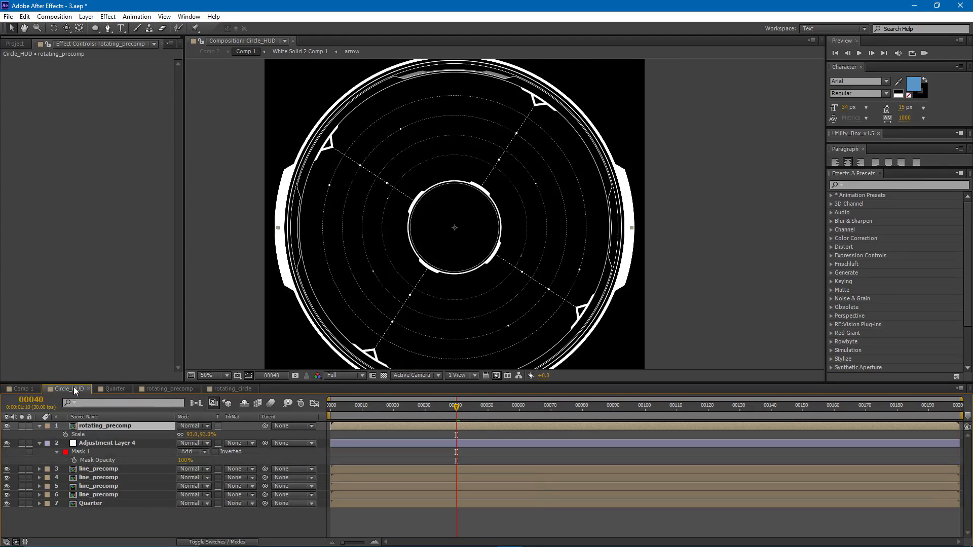
left_click(393, 516)
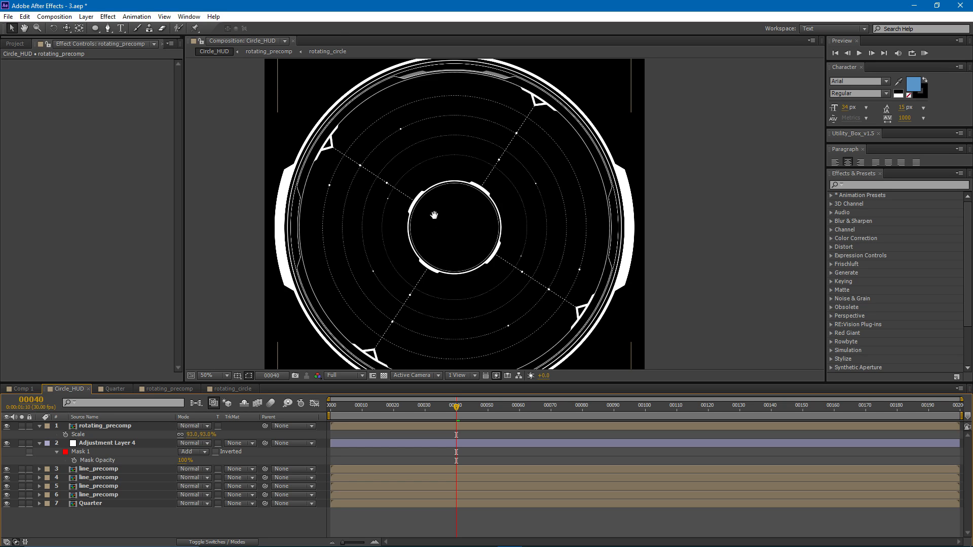
- Add a full-comp ellipse as a new shape layer in Circle_HUD and set its ellipse path size to 507 by 507
left_click_drag(434, 215, 429, 212)
double_click(96, 29)
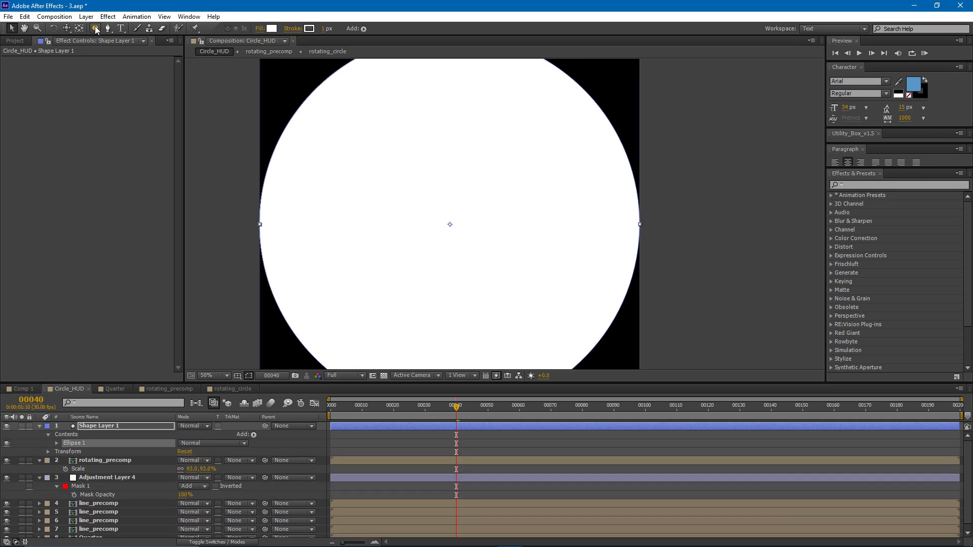
left_click(132, 427)
left_click(57, 443)
left_click(65, 451)
mouse_move(198, 467)
left_mouse_down()
mouse_move(167, 467)
mouse_move(202, 467)
mouse_move(167, 478)
left_mouse_up()
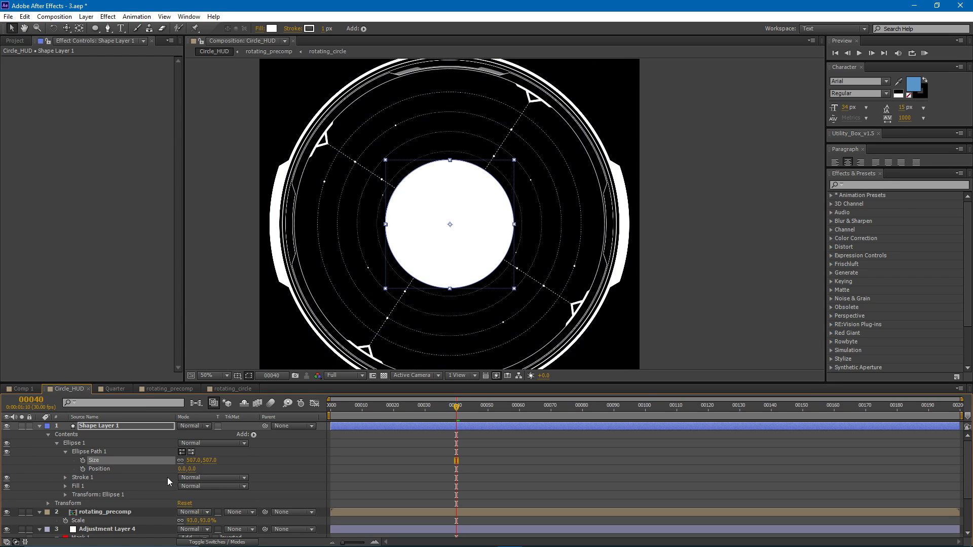
- Delete the ellipse's fill and set its stroke width to 41
left_click(86, 486)
key("Delete")
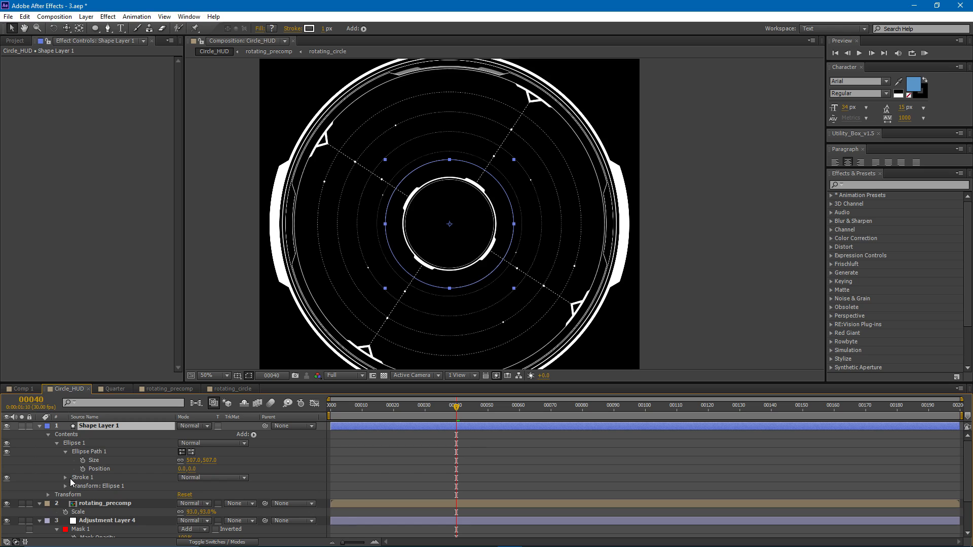
left_click(65, 477)
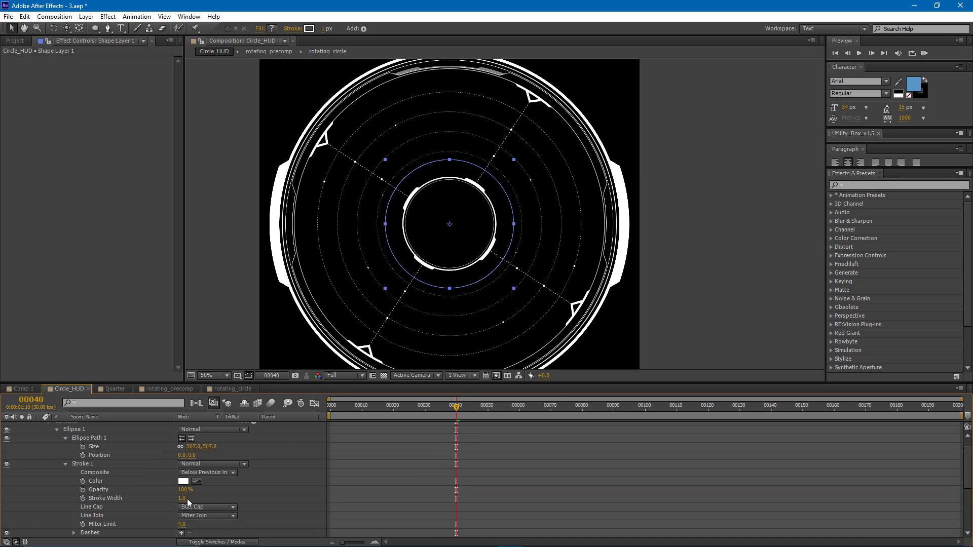
left_click_drag(184, 502, 208, 499)
scroll(217, 476, "up", 1)
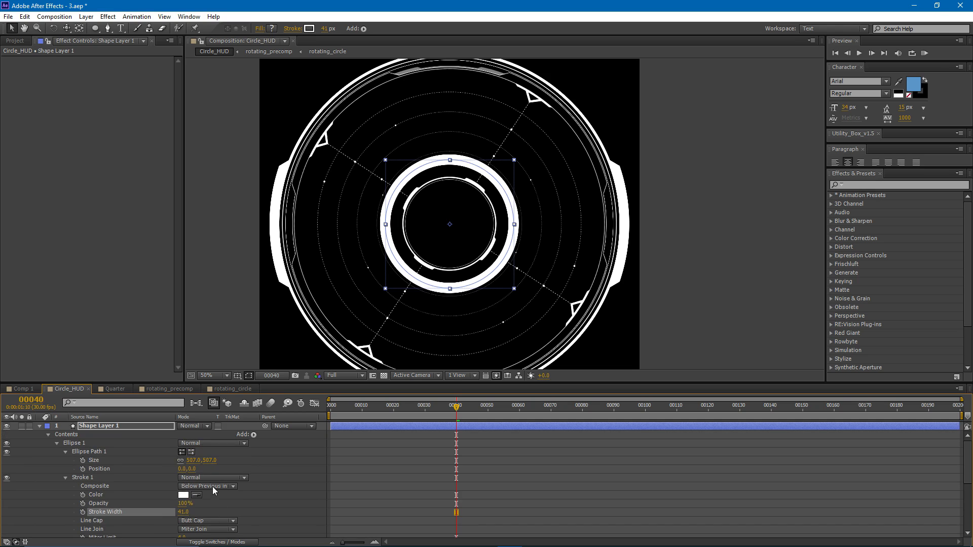
- Add Trim Paths to the ellipse and set Start to 71% and End to 24%
left_click(254, 435)
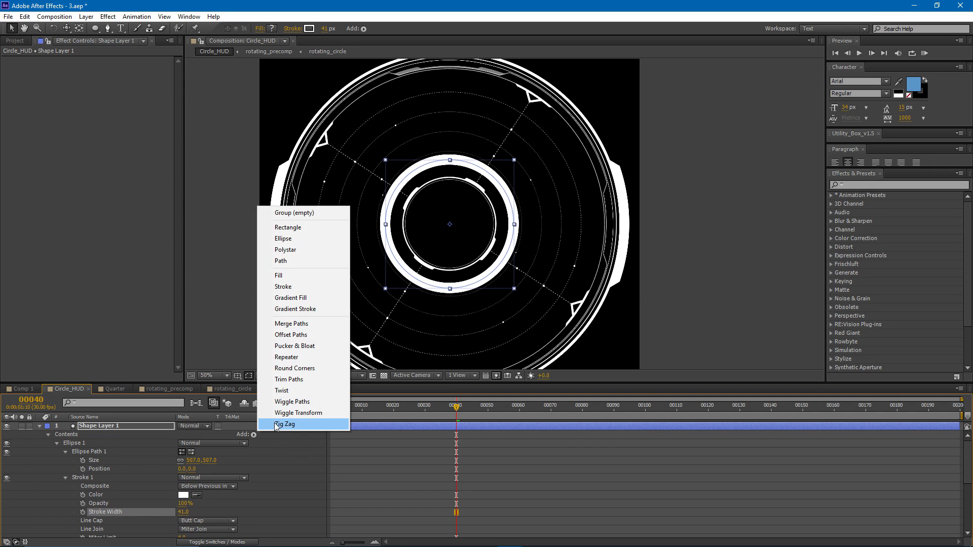
left_click(290, 380)
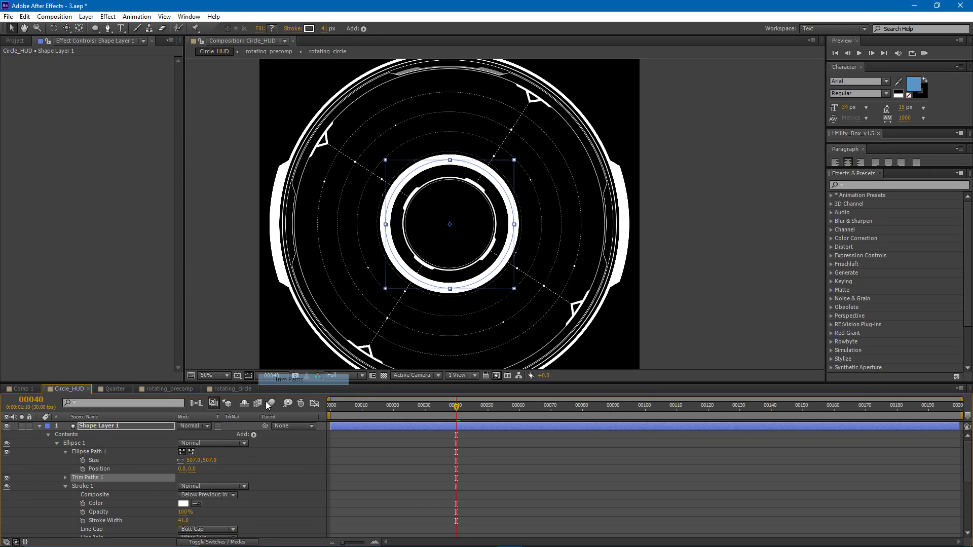
left_click(67, 478)
left_click(237, 490)
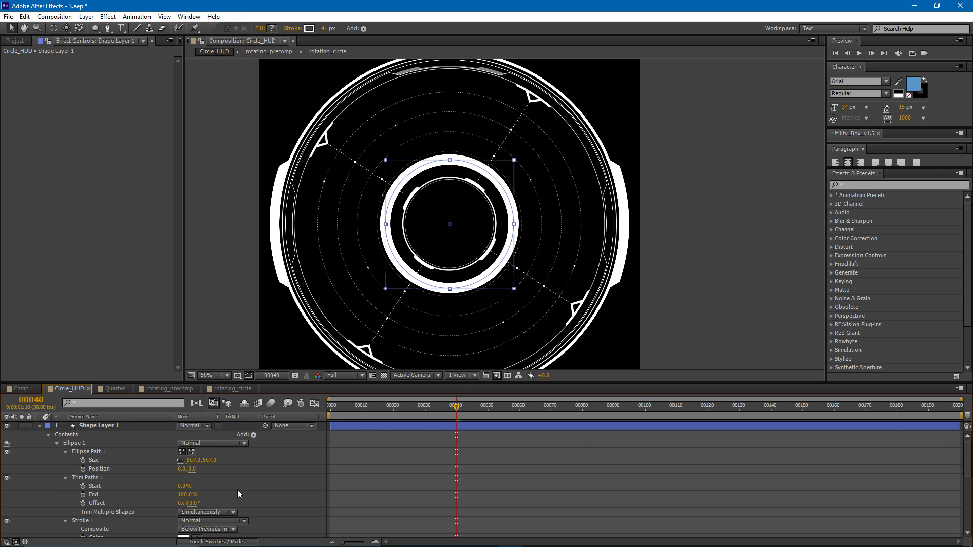
left_click_drag(184, 495, 218, 493)
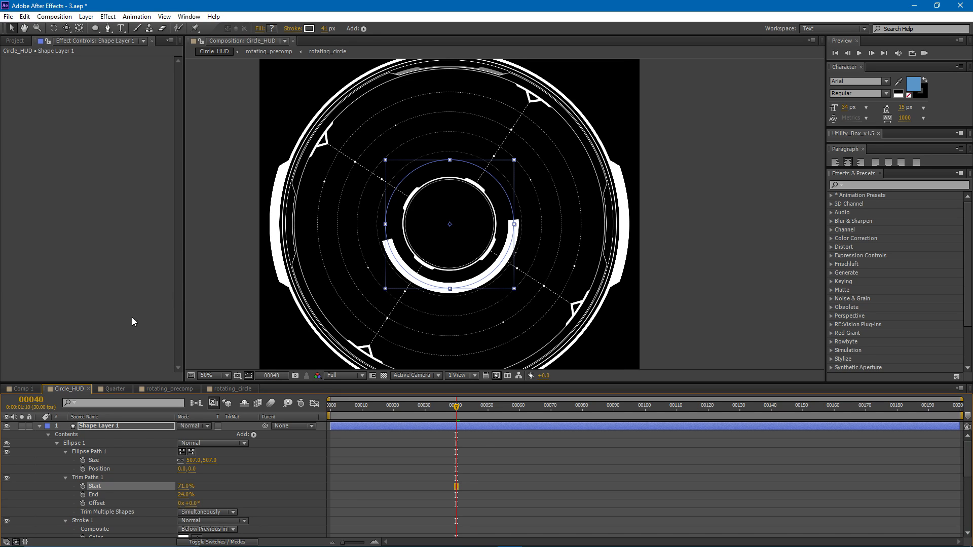
left_click(120, 427)
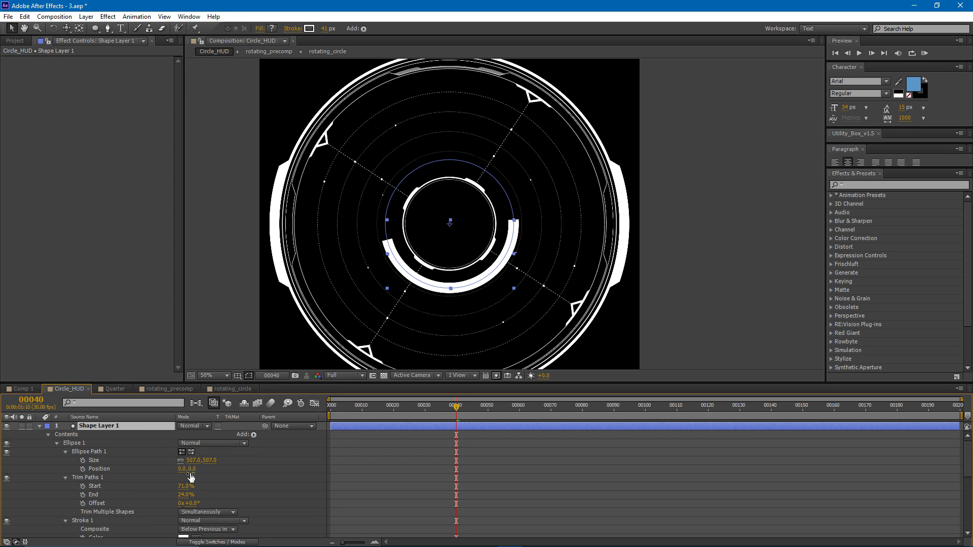
left_click(110, 487)
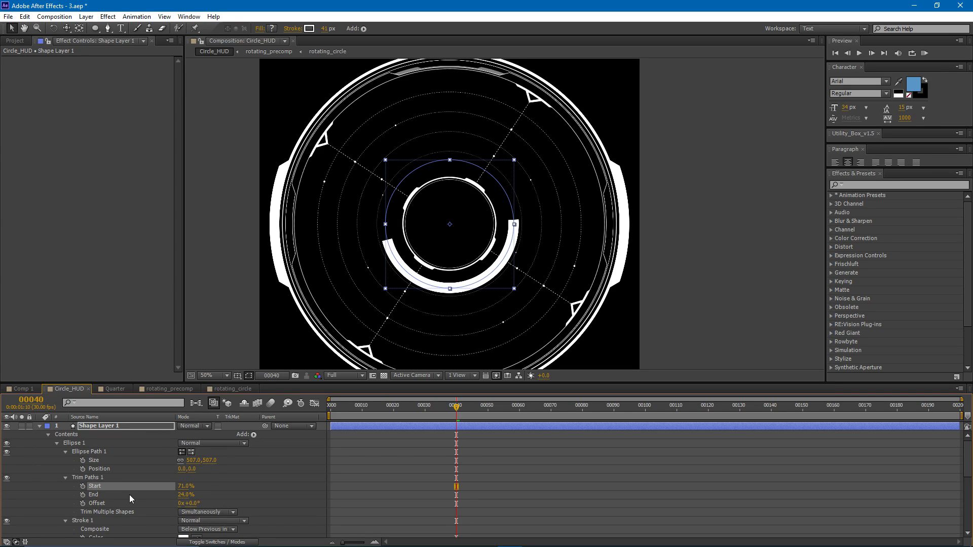
left_click(123, 495)
left_click(105, 479)
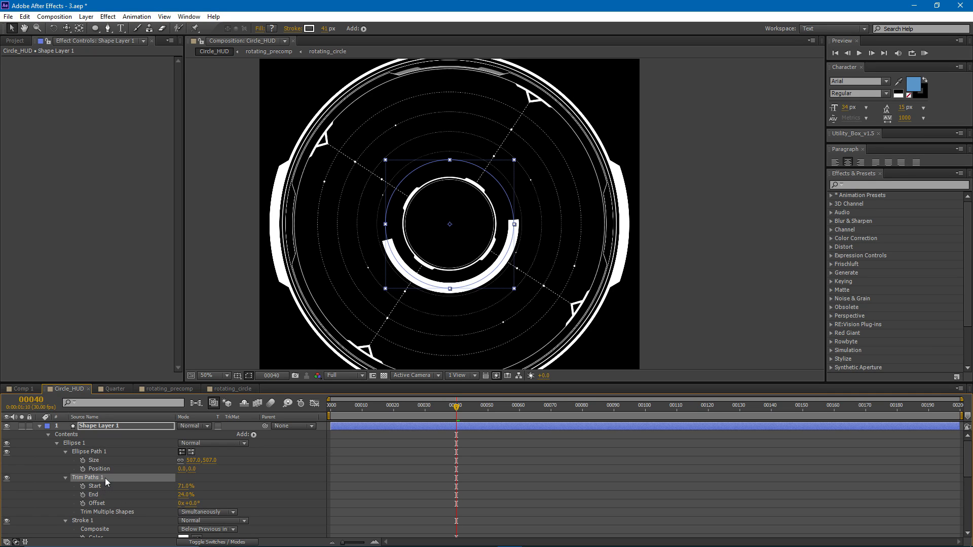
left_click(215, 480)
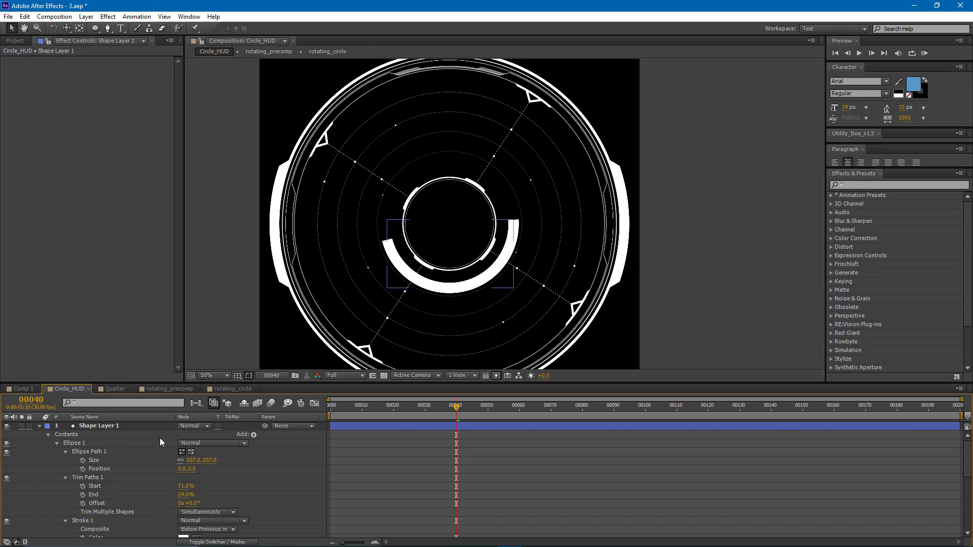
- Add the expression random(0,100) to the Trim Paths Start value and scrub the timeline to preview the arc
left_click(83, 485, "alt")
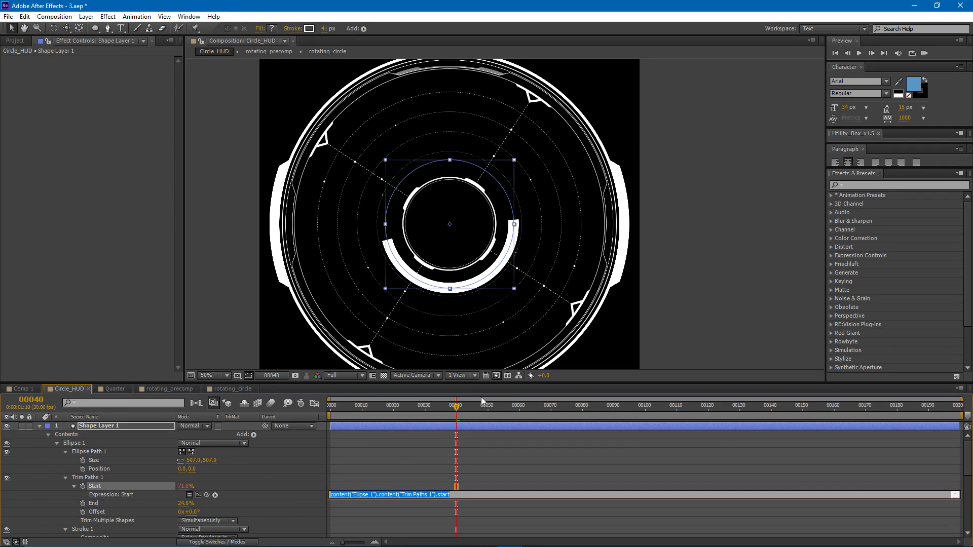
type("random")
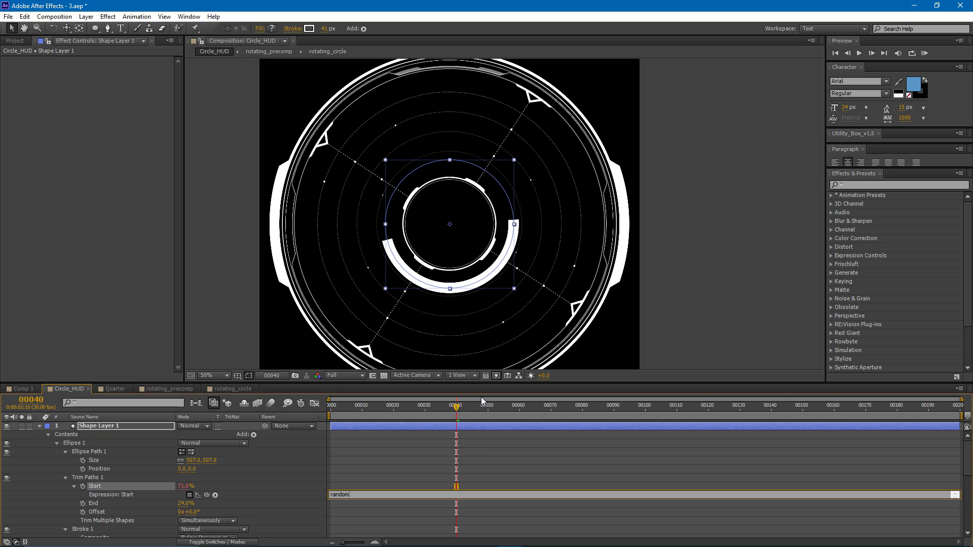
type("()")
type("100")
left_click(454, 444)
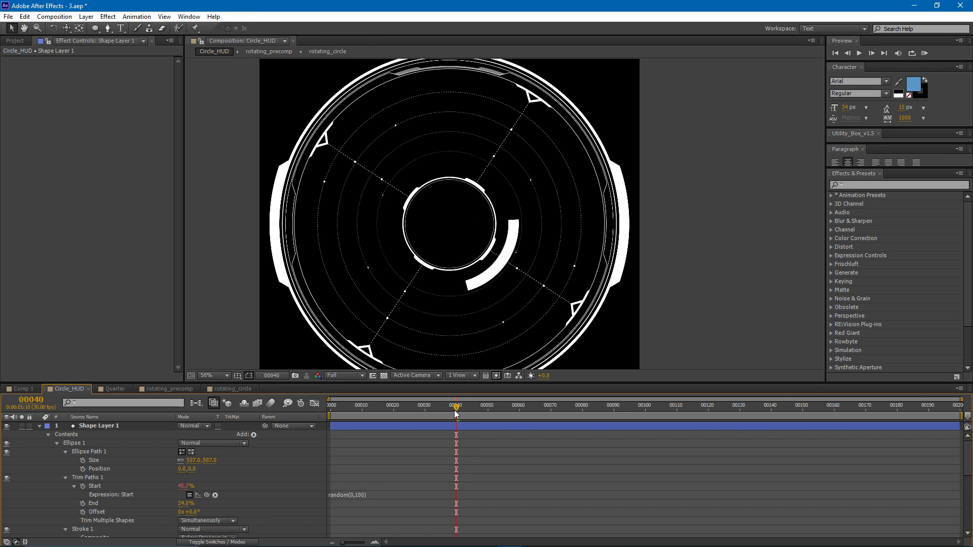
left_click_drag(456, 411, 385, 425)
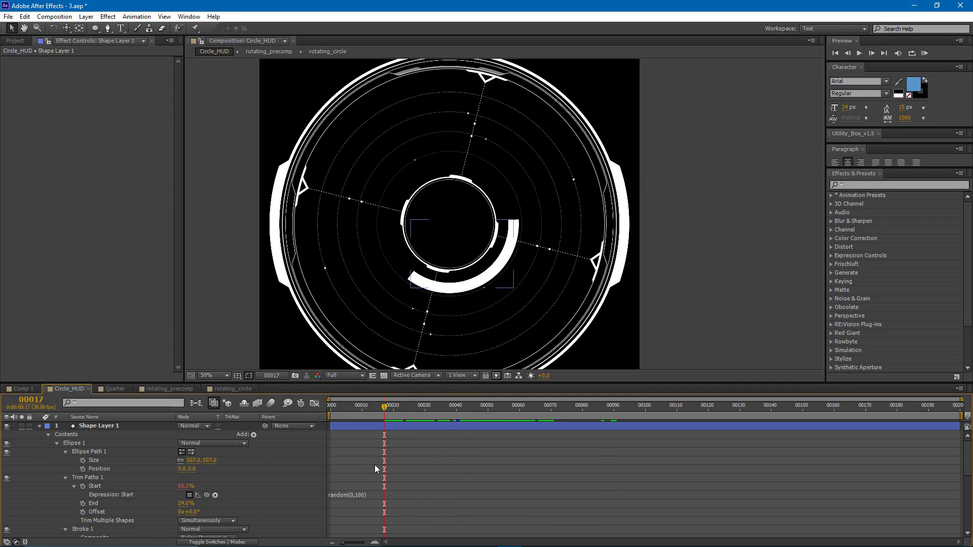
- Insert the line seedRandom(1,true) above random(0,100) in the Trim Paths Start expression
left_click(379, 494)
left_click(380, 494)
left_click_drag(380, 496, 316, 494)
left_click(371, 495)
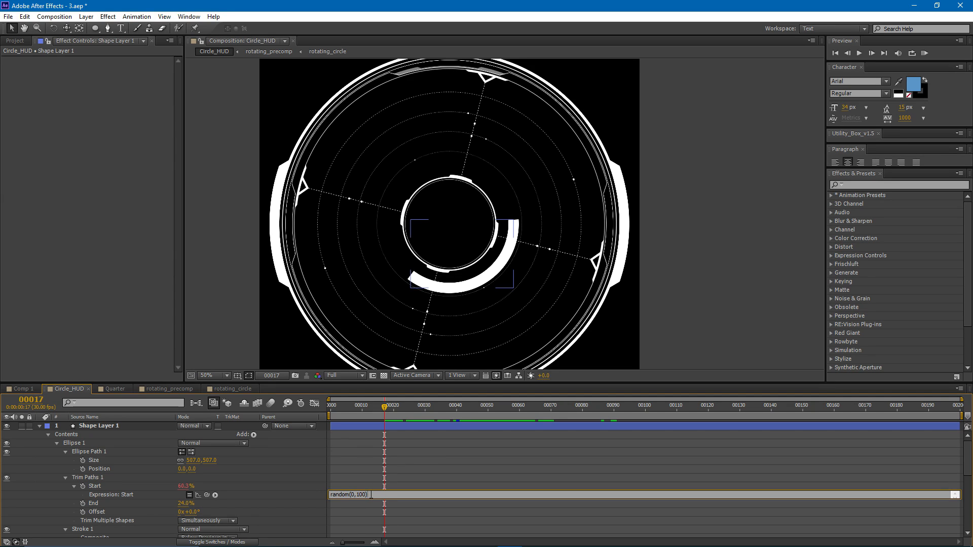
left_click_drag(375, 500, 375, 515)
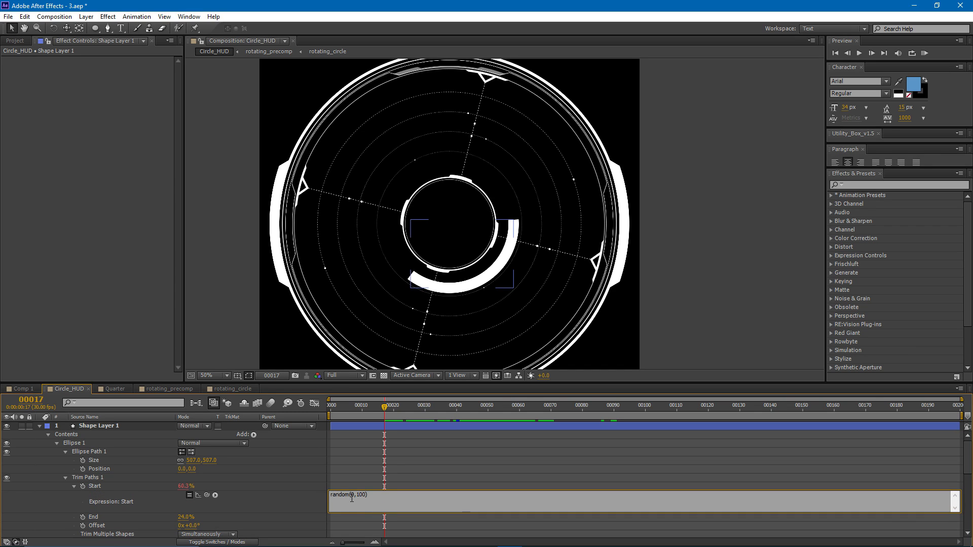
key("Return")
type("seedRandom")
left_click_drag(342, 494, 346, 495)
left_click(370, 495)
type("()")
type("1,")
type("true")
- Review both lines of the Start expression and scrub the timeline to check the seeded arc
left_click_drag(370, 496, 380, 495)
left_click(390, 498)
left_click_drag(376, 502, 323, 506)
left_click(381, 501)
left_click_drag(381, 500, 321, 498)
left_click(403, 445)
mouse_move(384, 404)
left_mouse_down()
mouse_move(826, 424)
mouse_move(380, 417)
mouse_move(643, 421)
mouse_move(386, 423)
left_mouse_up()
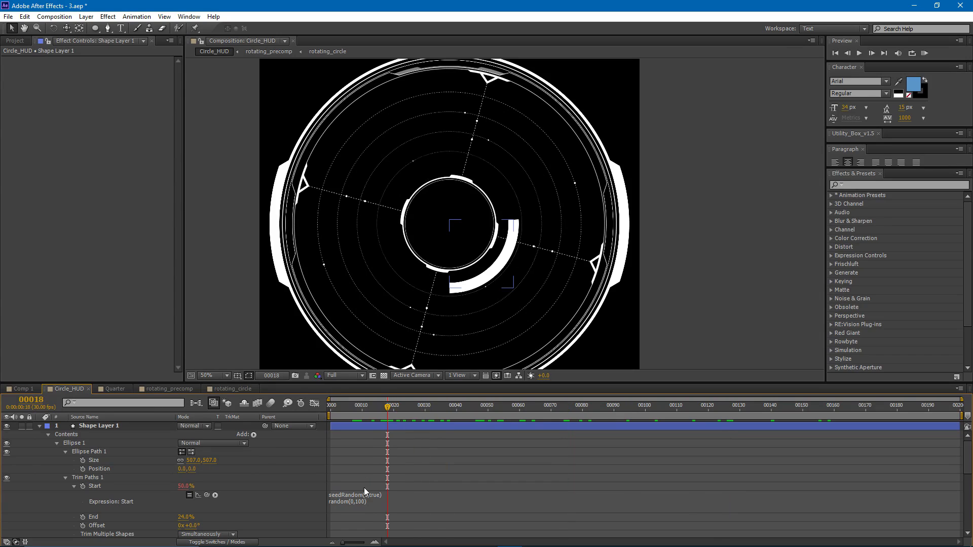
- Try seed 5 in the Start expression, scrub to compare the arc's position, and restore the seed to 1
left_click(366, 494)
double_click(366, 494)
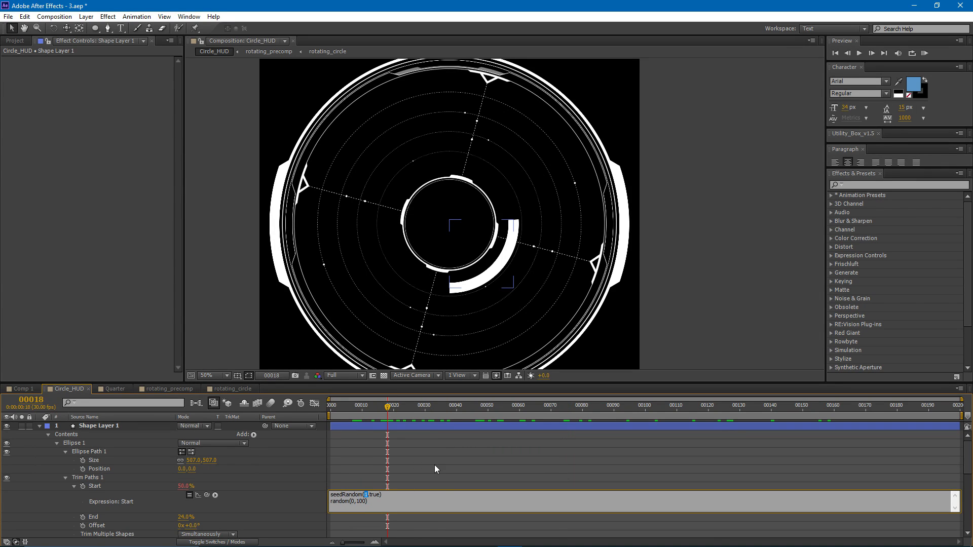
type("5")
left_click(429, 436)
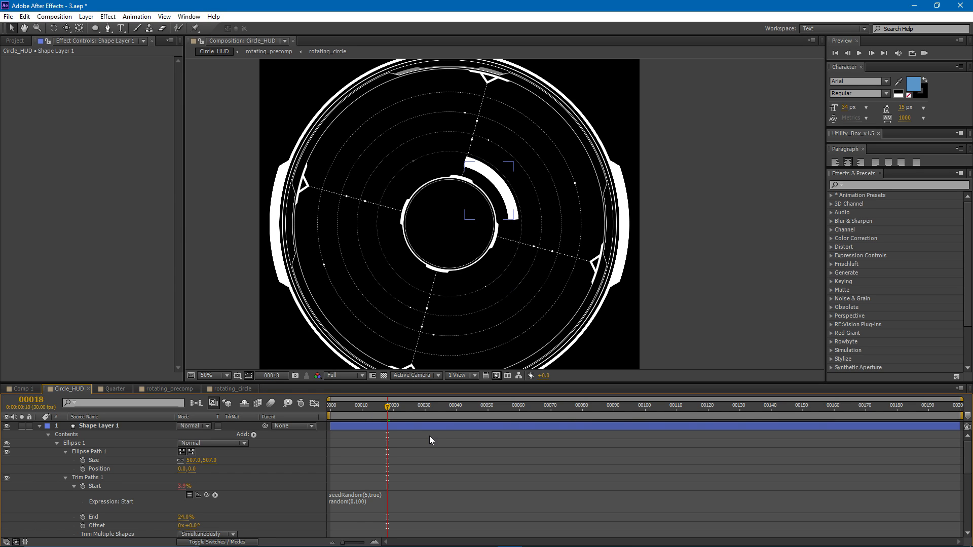
left_click(363, 505)
left_click_drag(375, 502, 323, 501)
left_click_drag(387, 406, 386, 427)
left_click(367, 492)
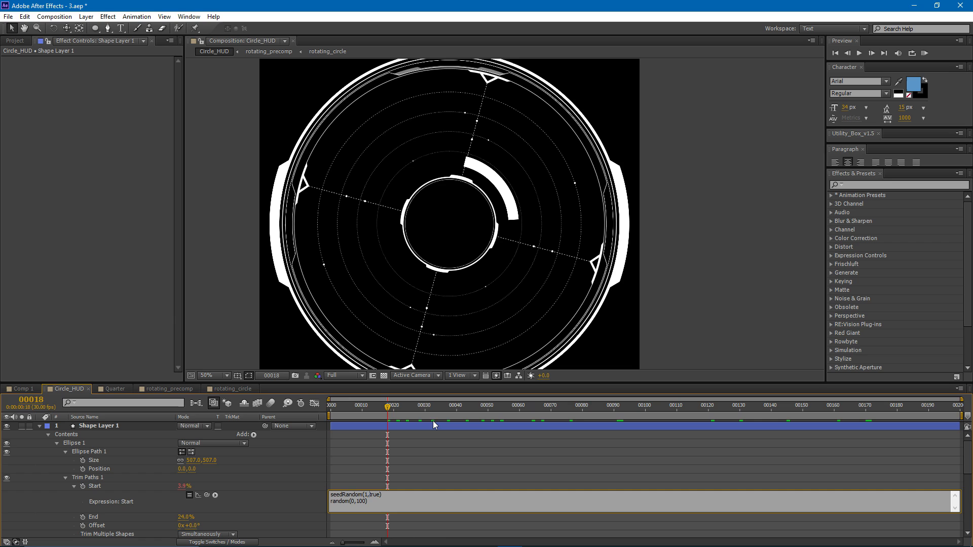
key("ctrl+a")
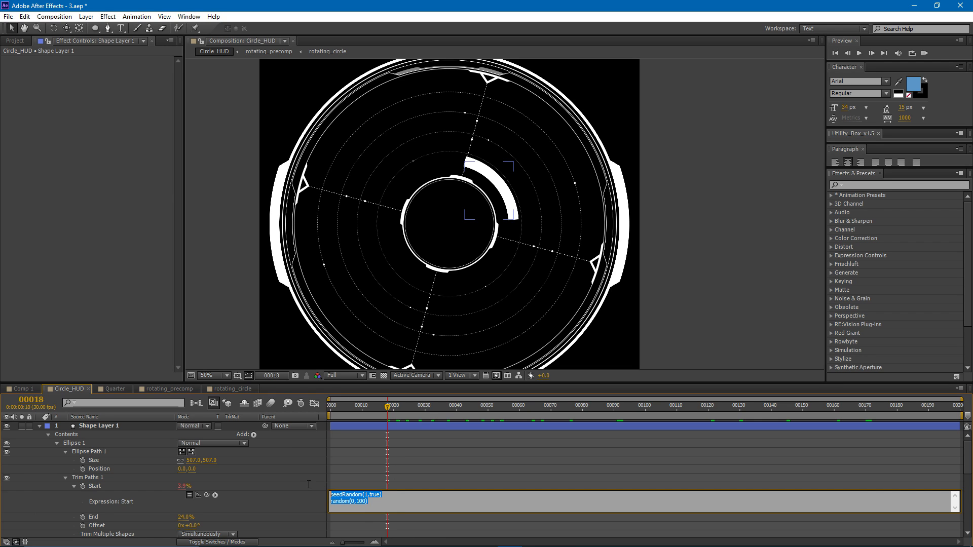
left_click(370, 448)
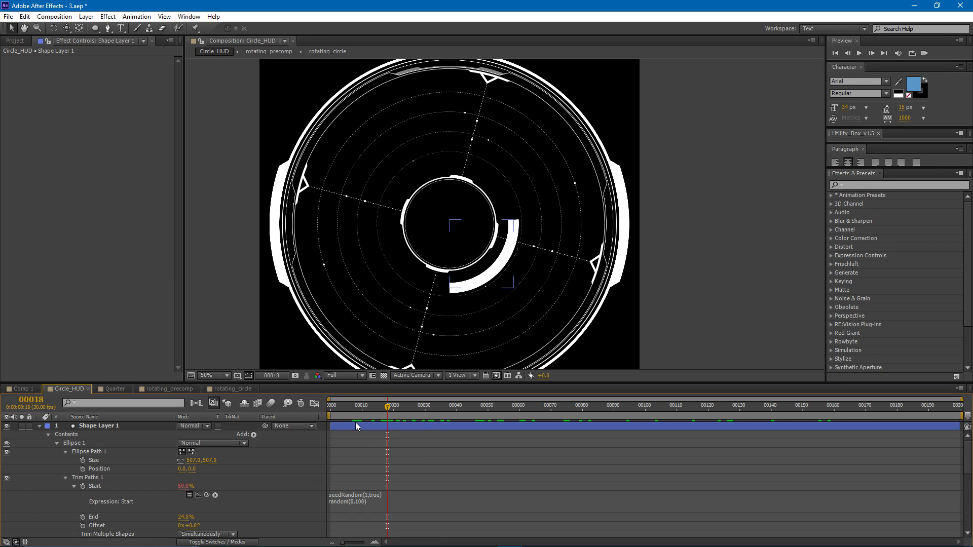
key("ctrl+d")
key("ctrl+d")
key("ctrl+d")
key("ctrl+d")
key("ctrl+d")
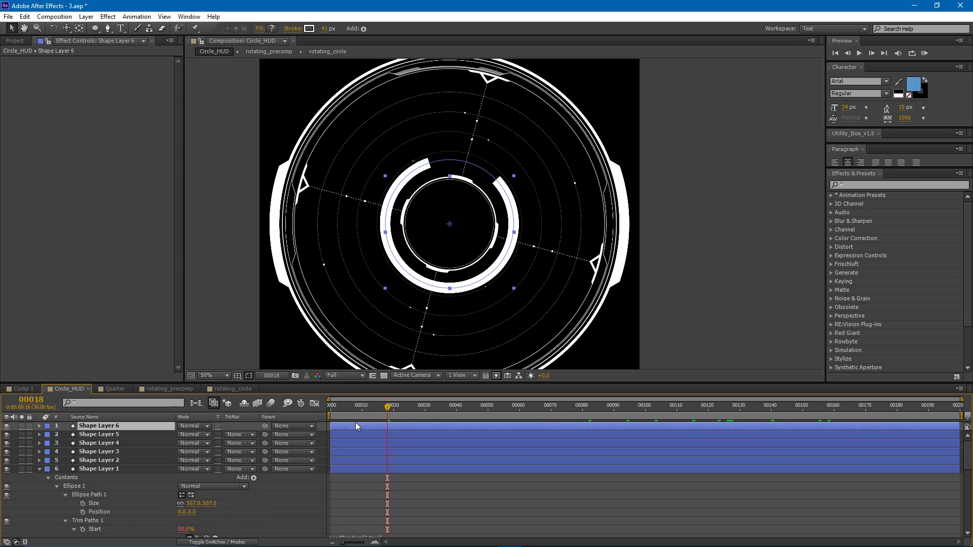
key("e")
key("e")
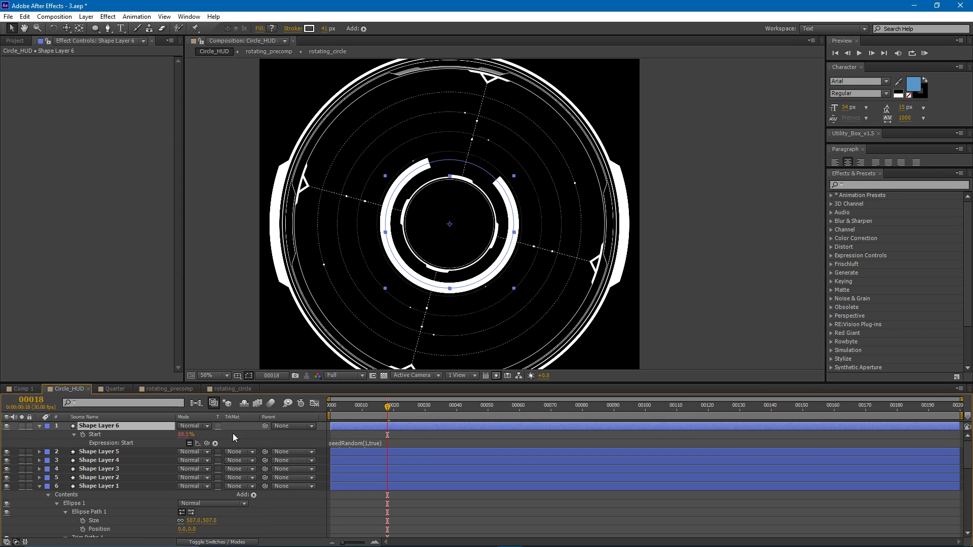
left_click(94, 435)
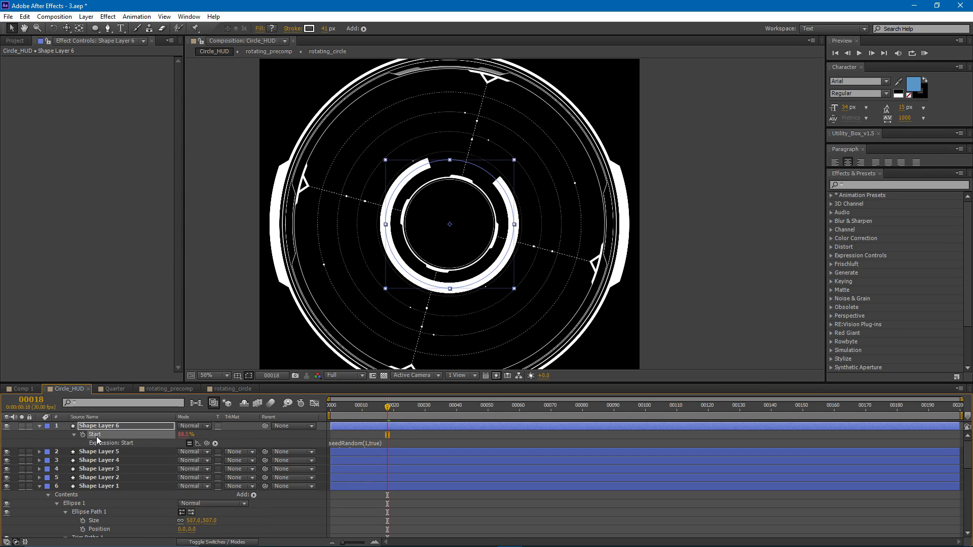
scroll(94, 508, "down", 1)
scroll(110, 507, "up", 1)
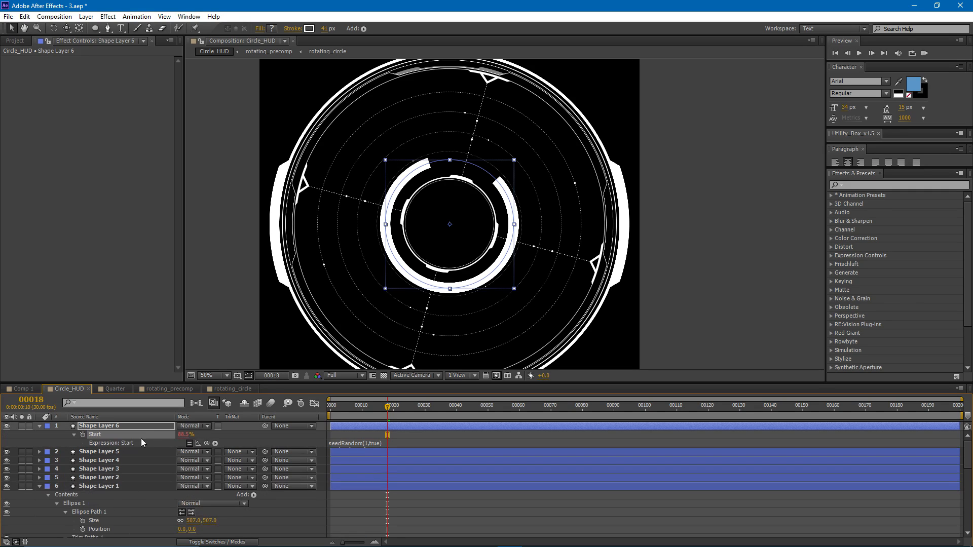
left_click(117, 425)
left_click(117, 478, "shift")
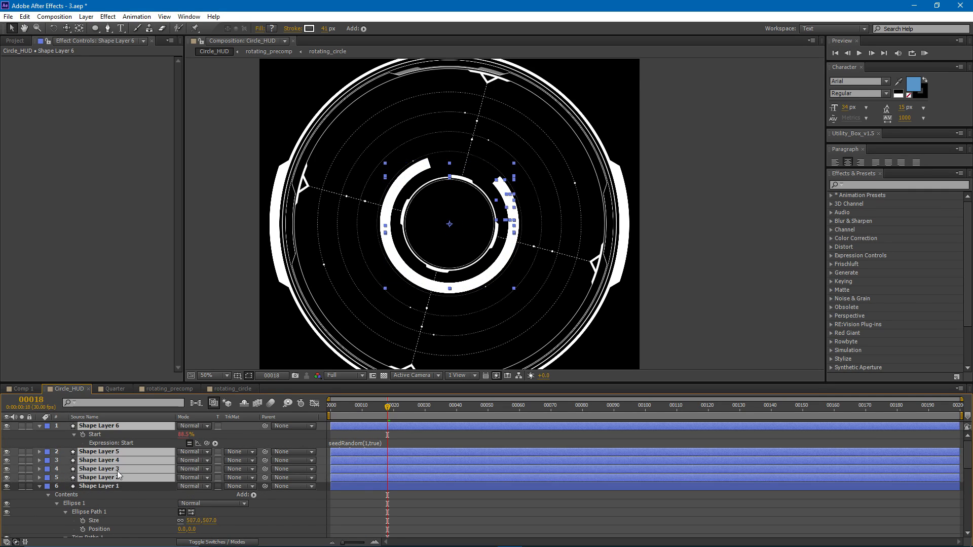
key("Delete")
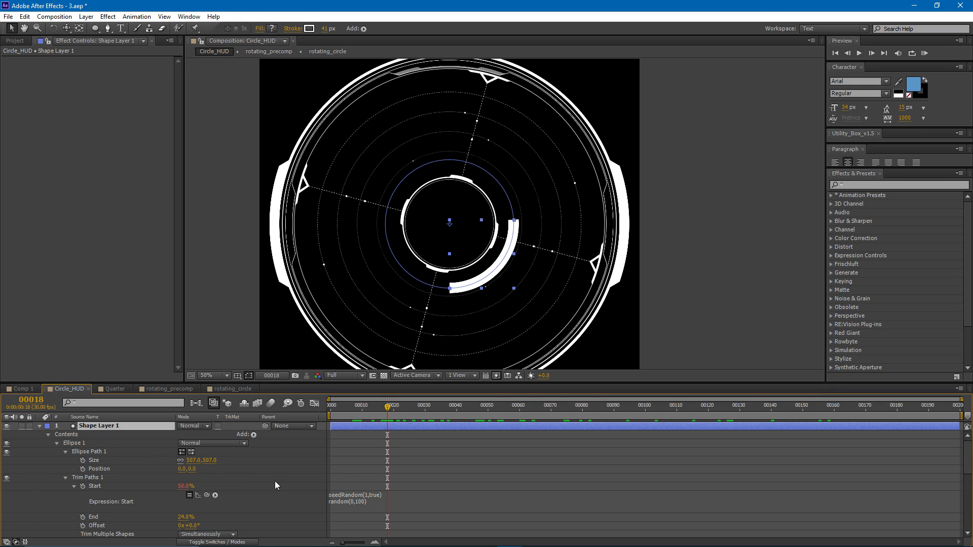
- Add the two-line expression seedRandom(1,true) and random(15,50) to the Trim Paths End value
scroll(255, 478, "down", 1)
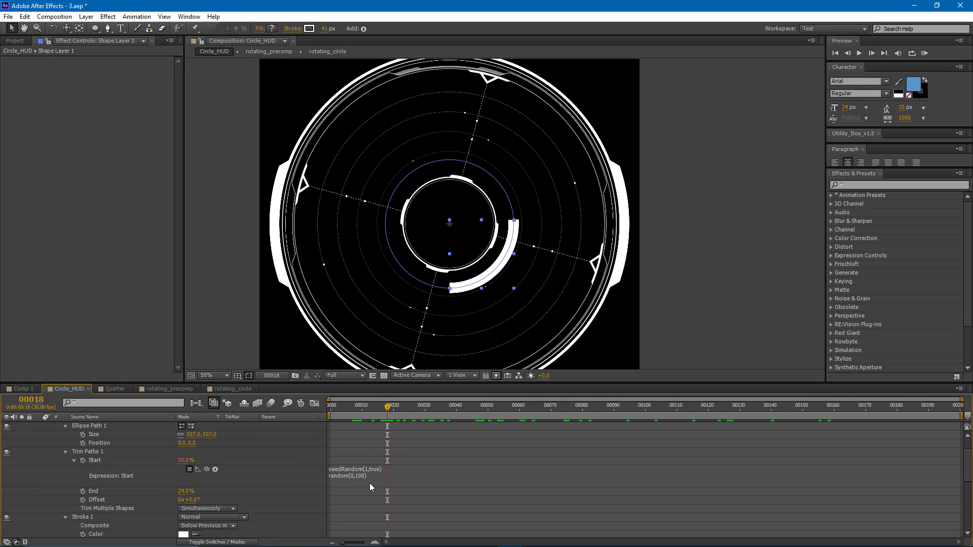
left_click(82, 491, "alt")
type("seedRabd")
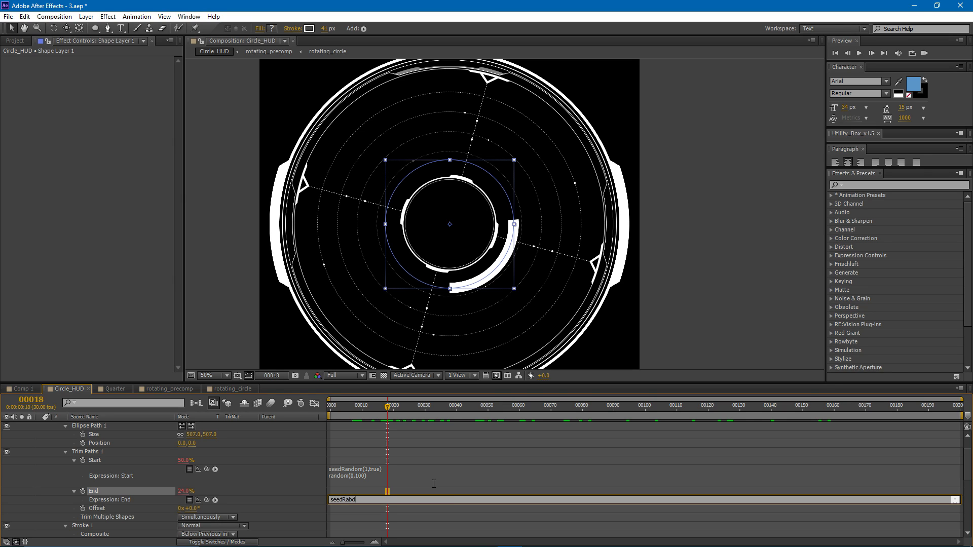
type("dom()1,true")
key("Return")
type("random()")
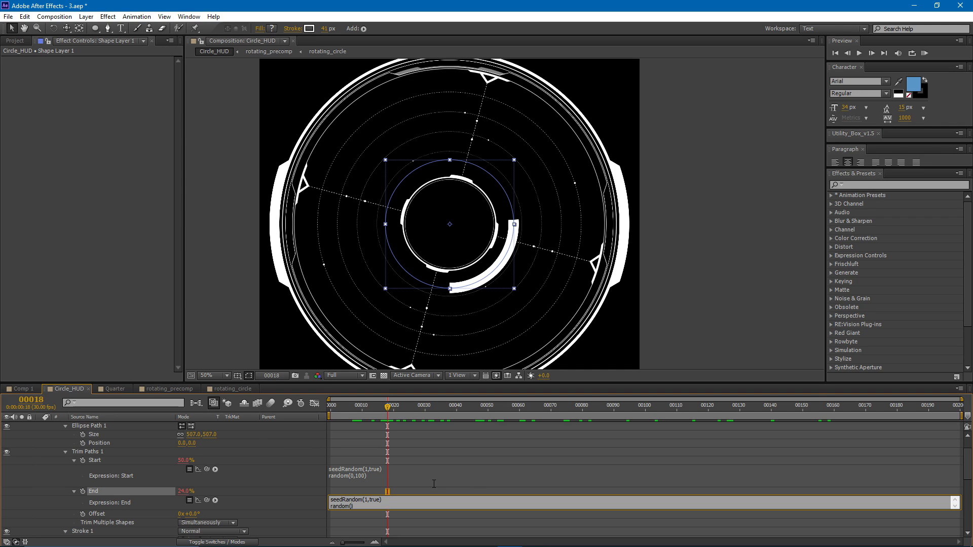
type(",")
type("50")
left_click_drag(374, 506, 329, 498)
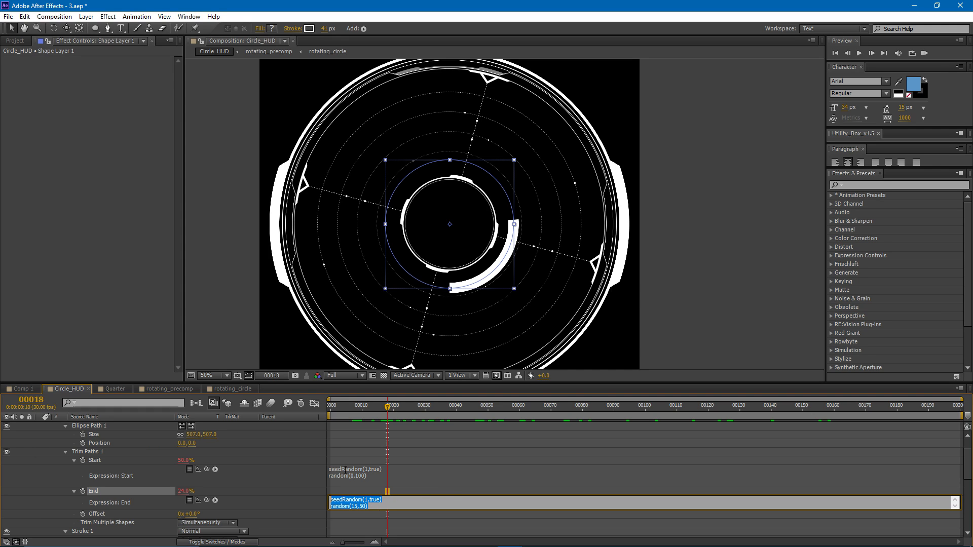
- Replace the Trim Paths Start expression with a copy of the End expression, seedRandom(1,true) and random(15,50)
key("ctrl+c")
left_click(366, 471)
key("ctrl+v")
left_click(391, 445)
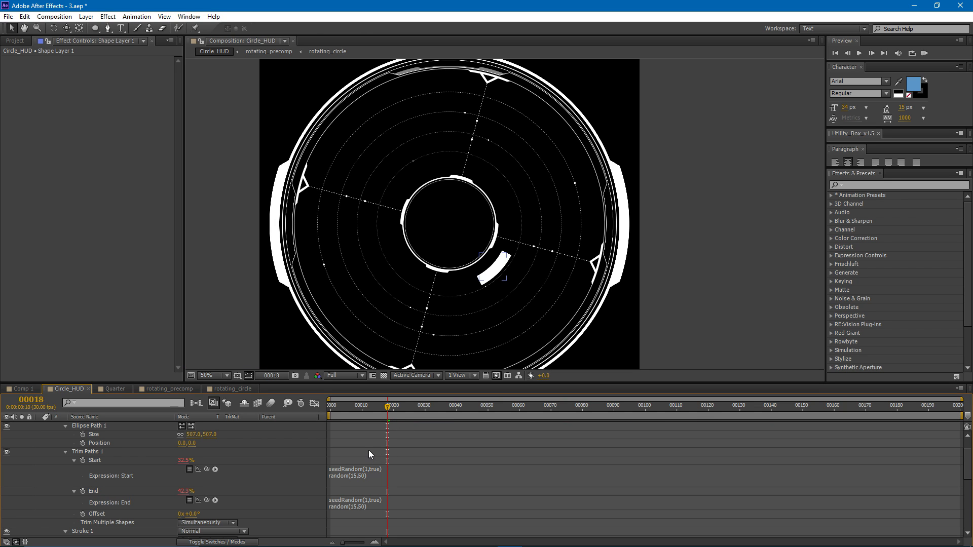
- Duplicate Shape Layer 1 eight times to test how the seeded Trim Paths expressions vary between copies
scroll(366, 455, "up", 1)
left_click(363, 427)
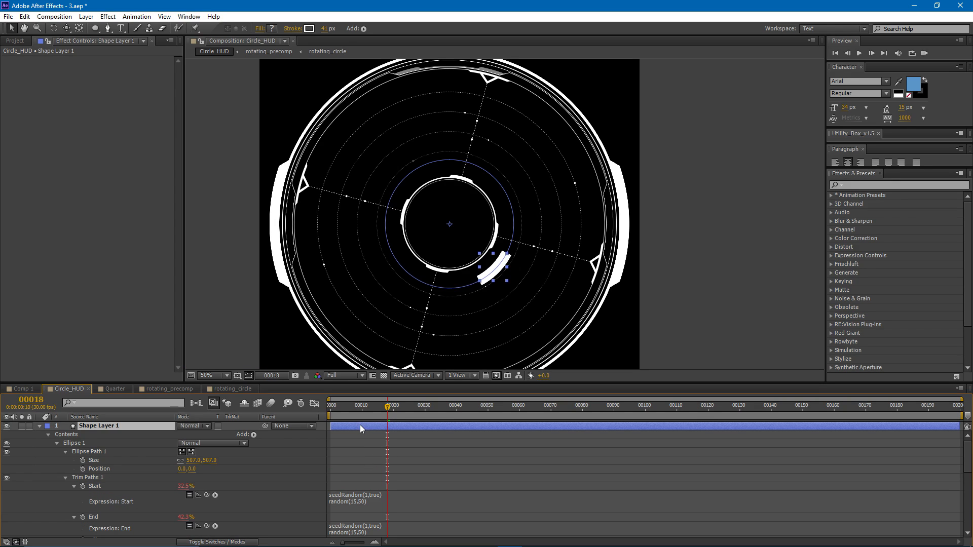
key("ctrl+d")
key("ctrl+d")
key("ctrl+d")
key("ctrl+d")
key("ctrl+d")
key("ctrl+d")
key("ctrl+d")
key("ctrl+d")
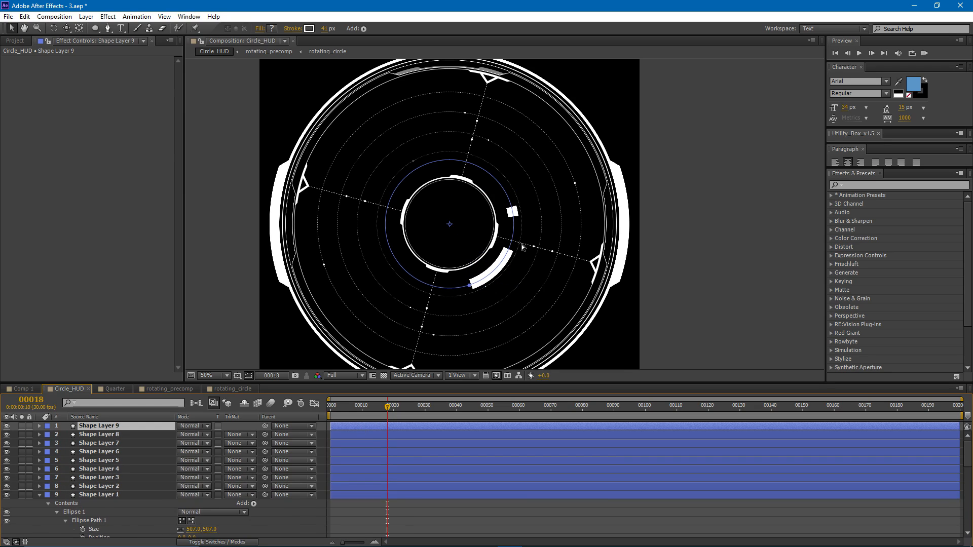
- Solo several of the duplicated shape layers one after another to inspect their individual arcs
left_click(21, 451)
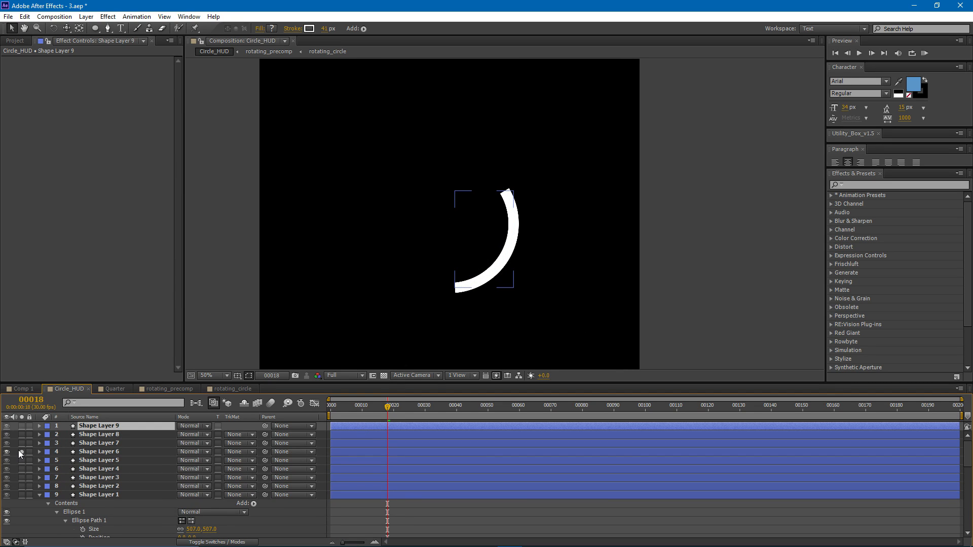
left_click(21, 452)
left_click(21, 451)
left_click(21, 452)
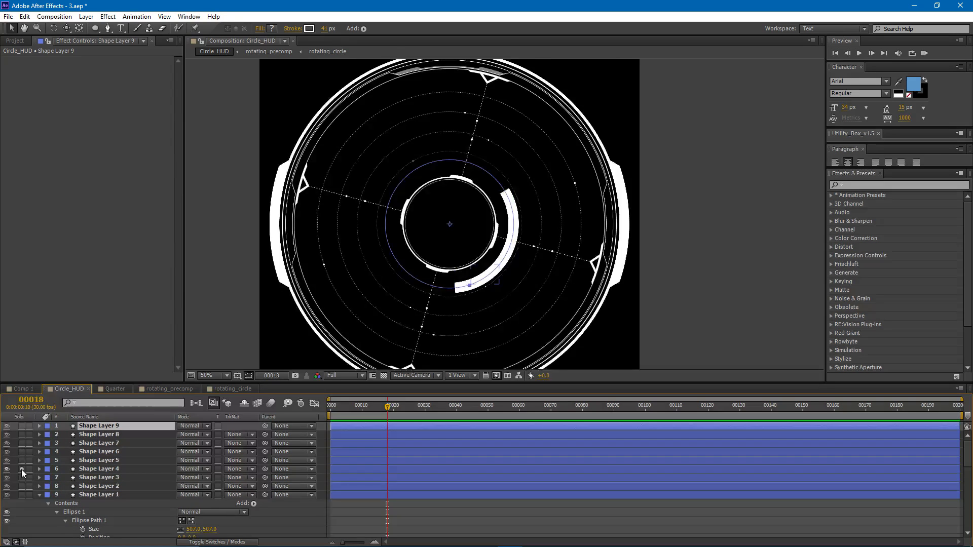
left_click(22, 469)
left_click(22, 469)
left_click(22, 486)
left_click(23, 486)
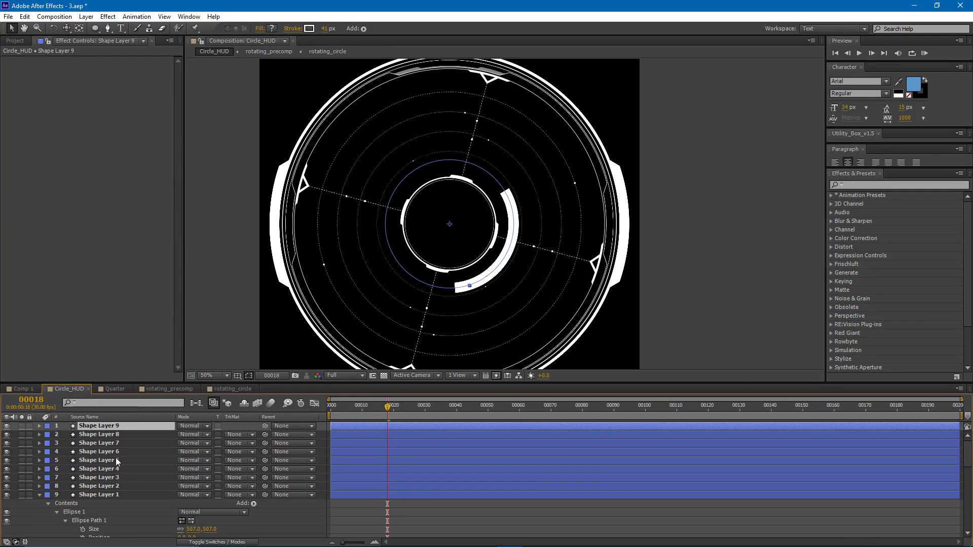
- Delete the duplicated Shape Layers 2 through 9 and reselect Shape Layer 1
left_click(111, 486, "shift")
key("Delete")
left_click(102, 428)
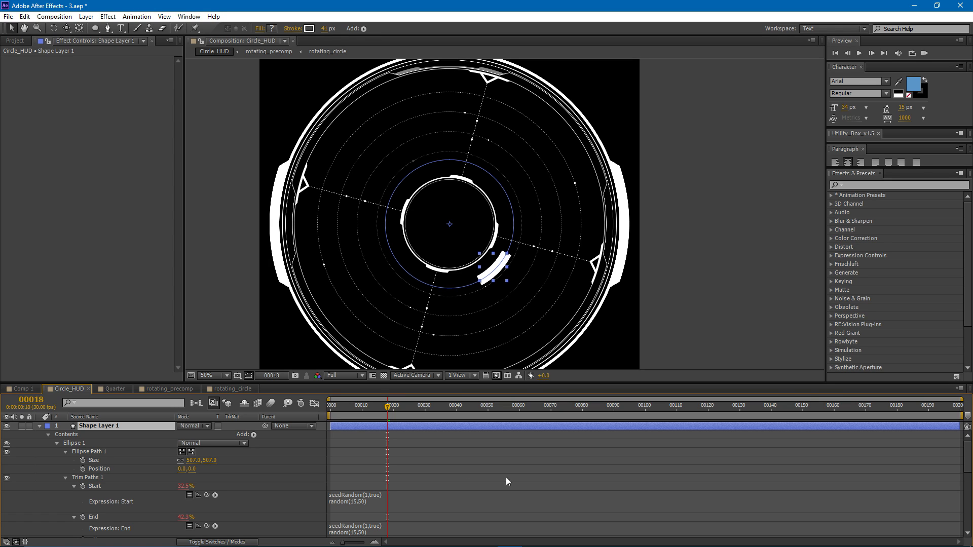
- Set Shape Layer 1's ellipse size to 414 and give the Size property an expression containing only value
left_click(93, 459)
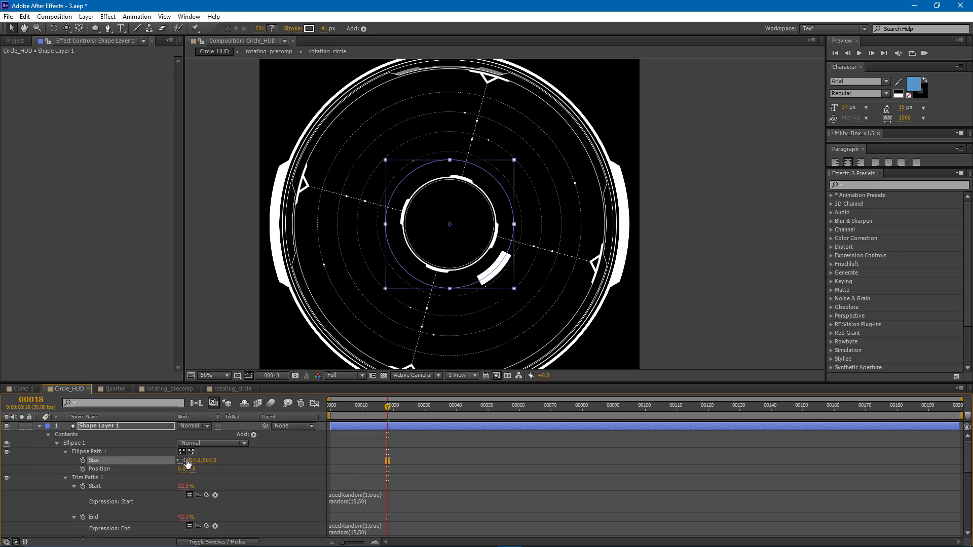
left_click_drag(196, 464, 160, 470)
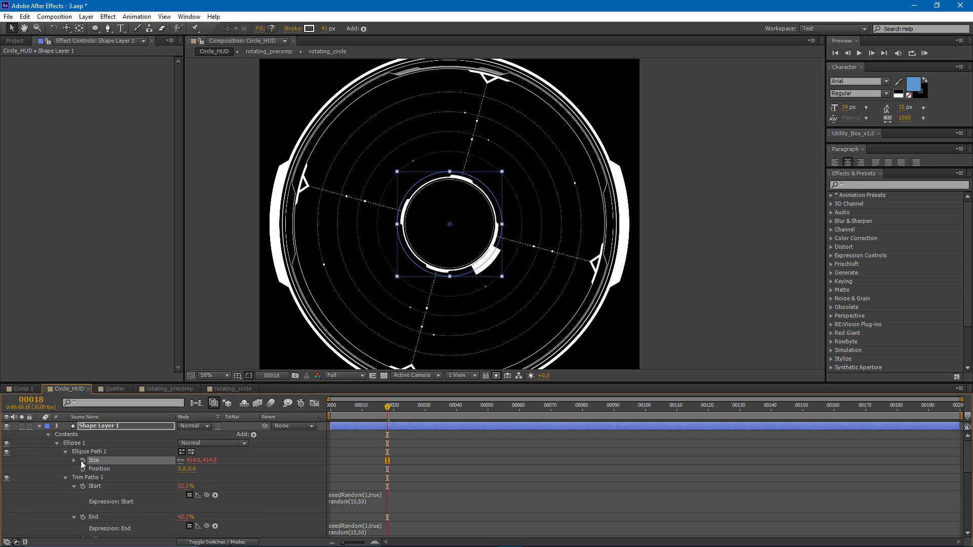
left_click(82, 460, "alt")
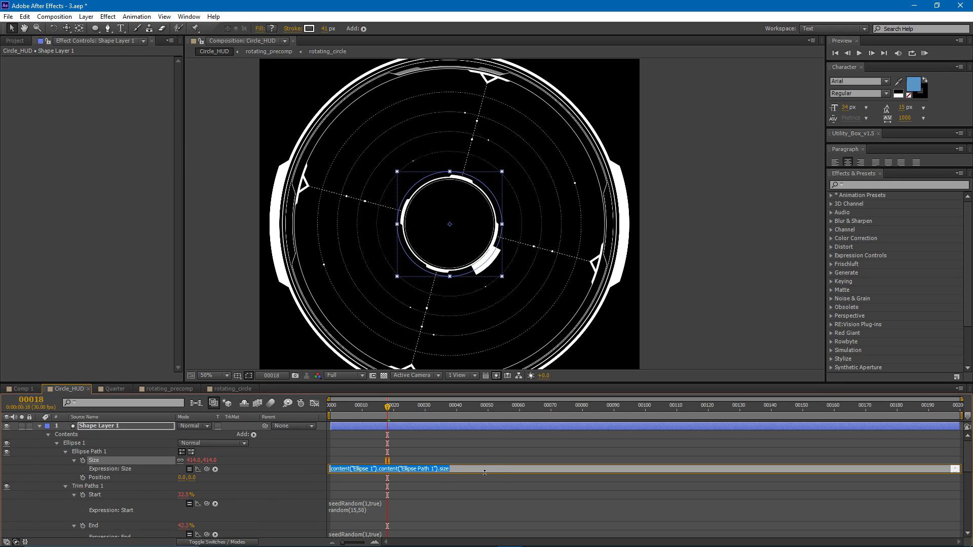
left_click_drag(484, 473, 482, 507)
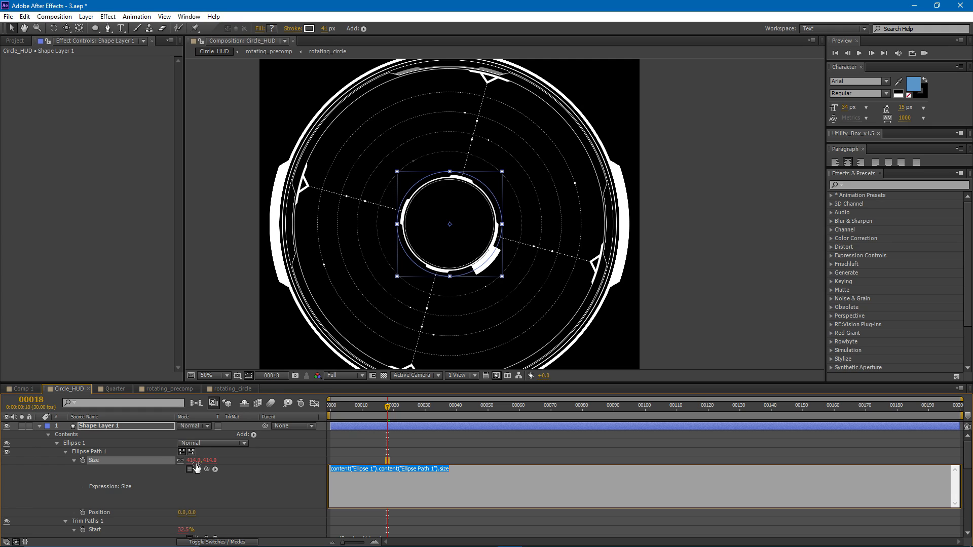
type("value")
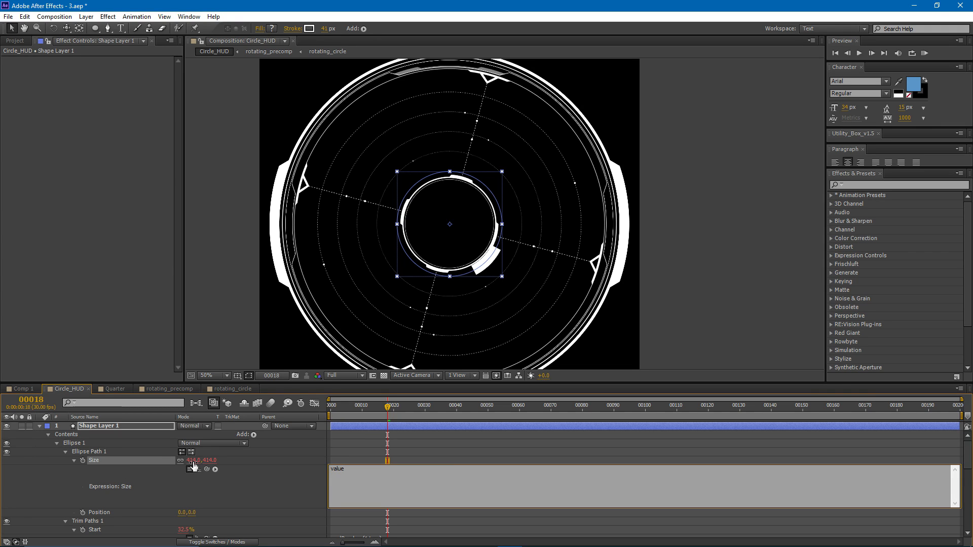
left_click(344, 456)
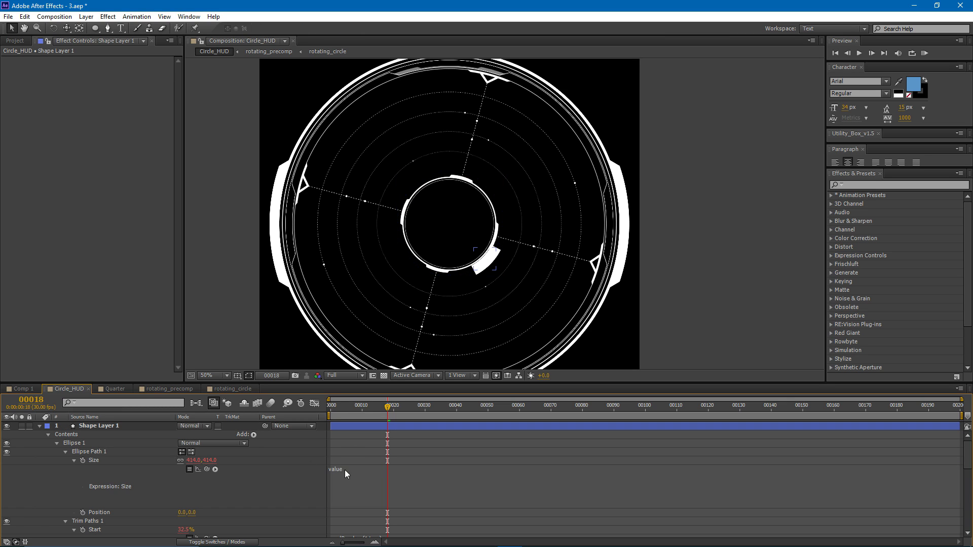
- Insert the lines seedRandom(1,true) and random(0,350) above value in the ellipse Size expression
left_click(337, 470)
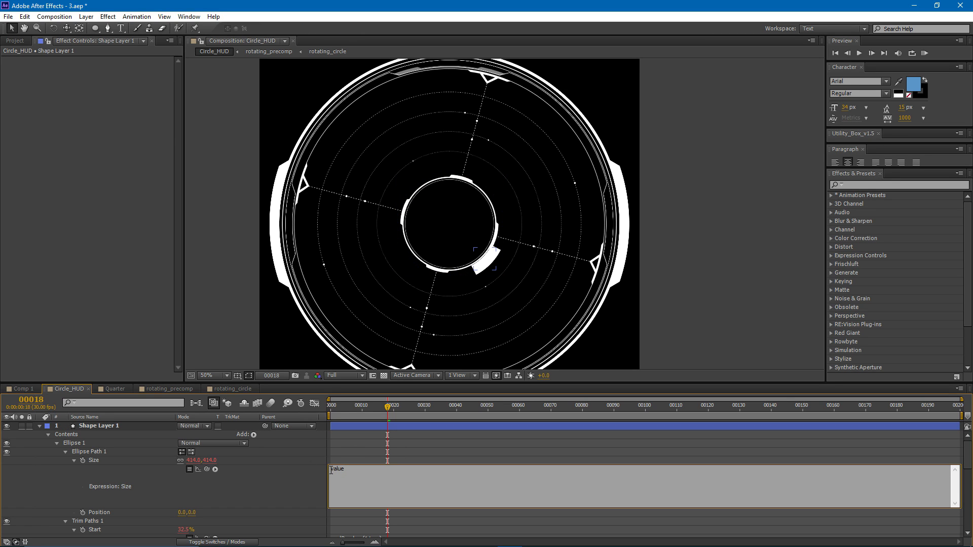
left_click_drag(330, 470, 353, 469)
left_click(354, 470)
key("Return")
key("Return")
type("seedRandom")
type("()")
type("1,tru")
type("random()")
key("Left")
type("0,350")
left_click(387, 484)
left_click_drag(371, 475, 326, 475)
left_click(367, 483)
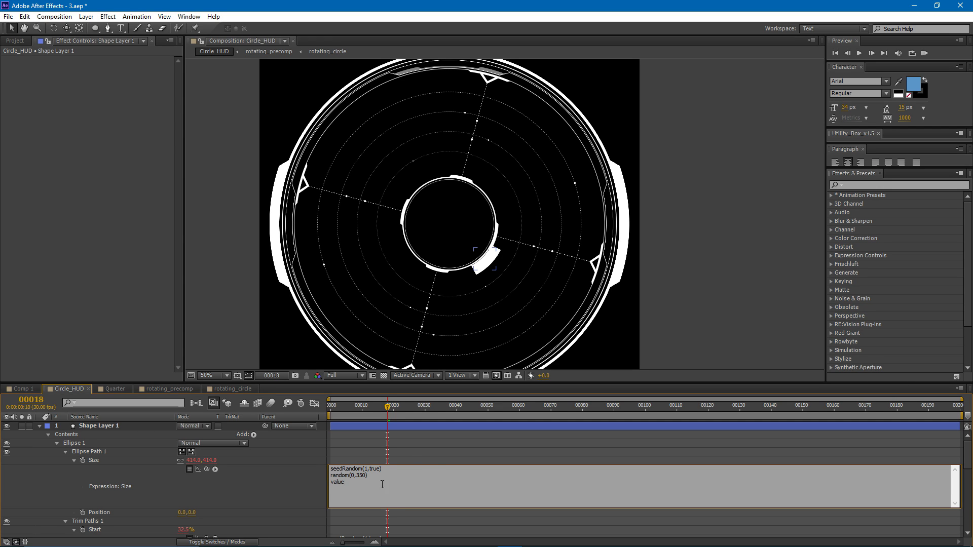
- Assign the random line to x, change the last line to value + x, and scrub the timeline to check the ellipse
left_click_drag(369, 476, 330, 475)
left_click(349, 483)
left_click_drag(331, 475, 383, 475)
left_click(375, 475)
type("x =")
double_click(332, 475)
left_click_drag(355, 483, 323, 480)
left_click(341, 485)
left_click(403, 441)
mouse_move(389, 406)
left_mouse_down()
mouse_move(412, 410)
mouse_move(378, 409)
left_mouse_up()
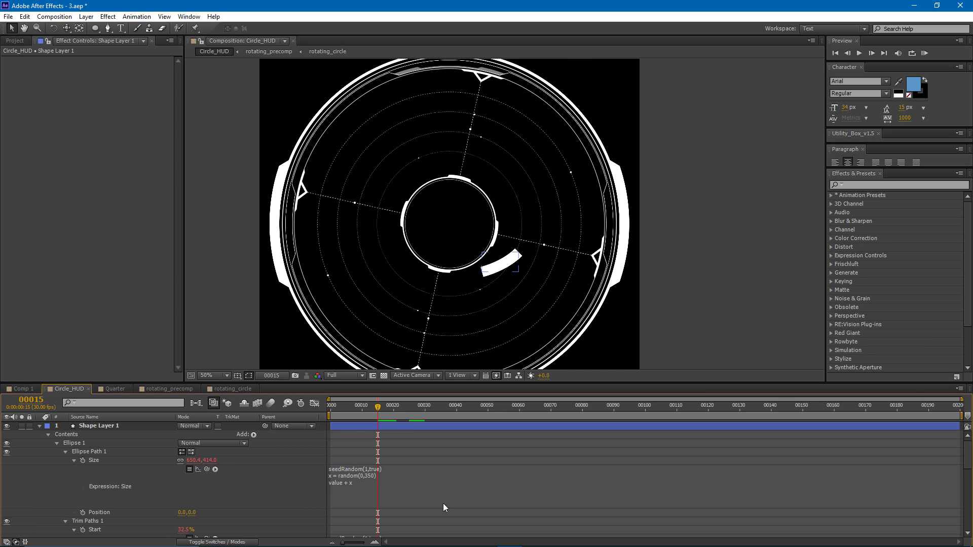
- Change the last line of the Size expression to value + [x,x] and preview the arc
left_click(351, 488)
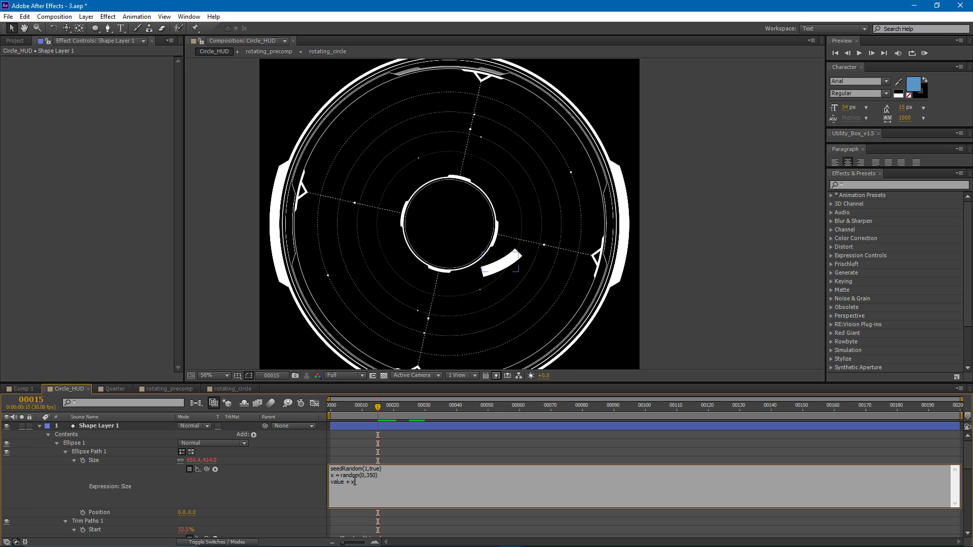
left_click(192, 460)
type("414")
key("Tab")
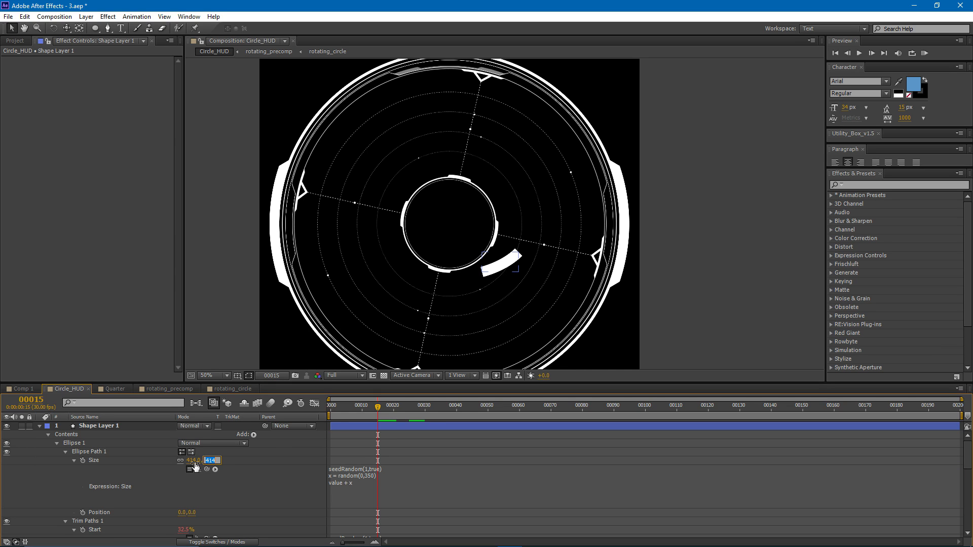
left_click(426, 478)
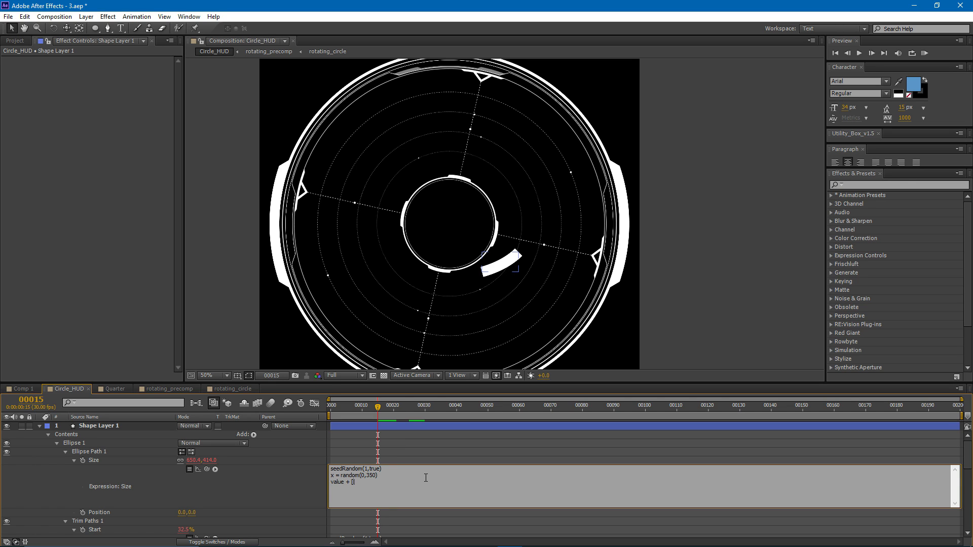
type("x,x")
left_click(388, 439)
key("space")
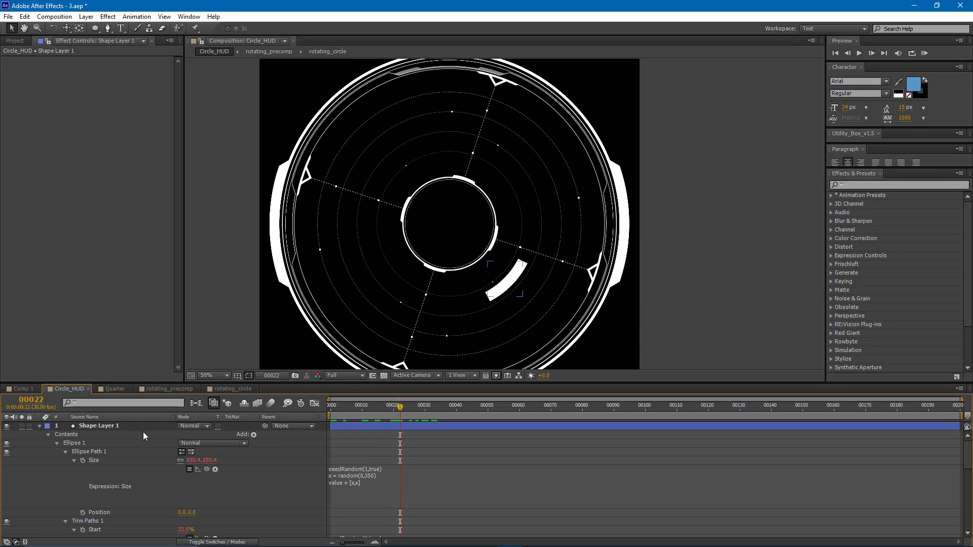
- Duplicate Shape Layer 1 eight times to test how the random size varies between copies
left_click(380, 427)
key("ctrl+d")
key("ctrl+d")
key("ctrl+d")
key("ctrl+d")
key("ctrl+d")
key("ctrl+d")
key("ctrl+d")
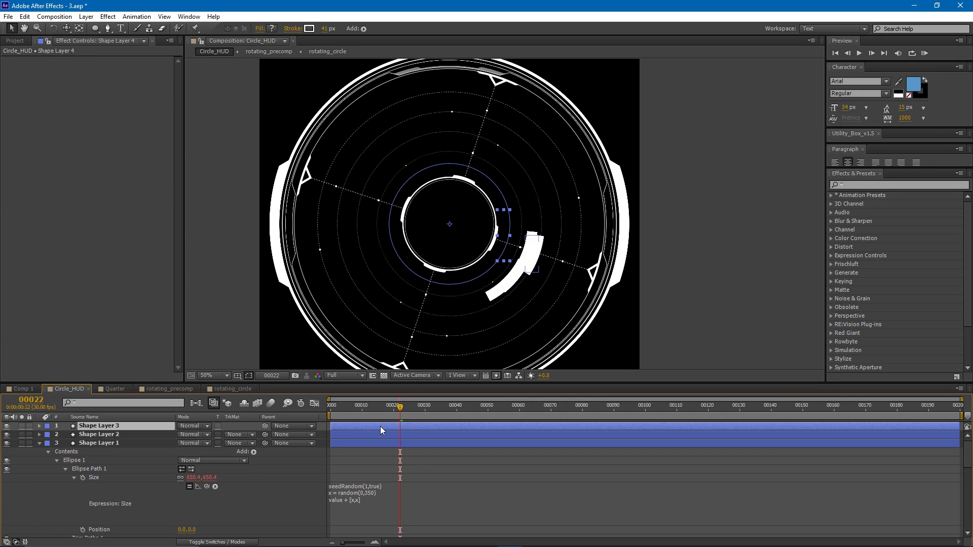
key("ctrl+d")
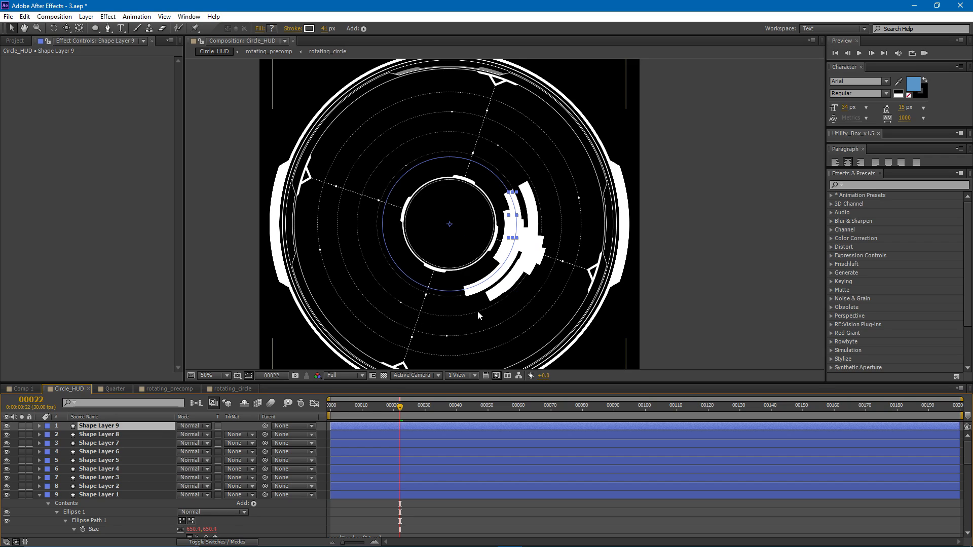
- Undo all of the Shape Layer 1 duplications
key("ctrl+z")
key("ctrl+z")
key("ctrl+z")
key("ctrl+z")
key("ctrl+z")
key("ctrl+z")
key("ctrl+z")
key("ctrl+z")
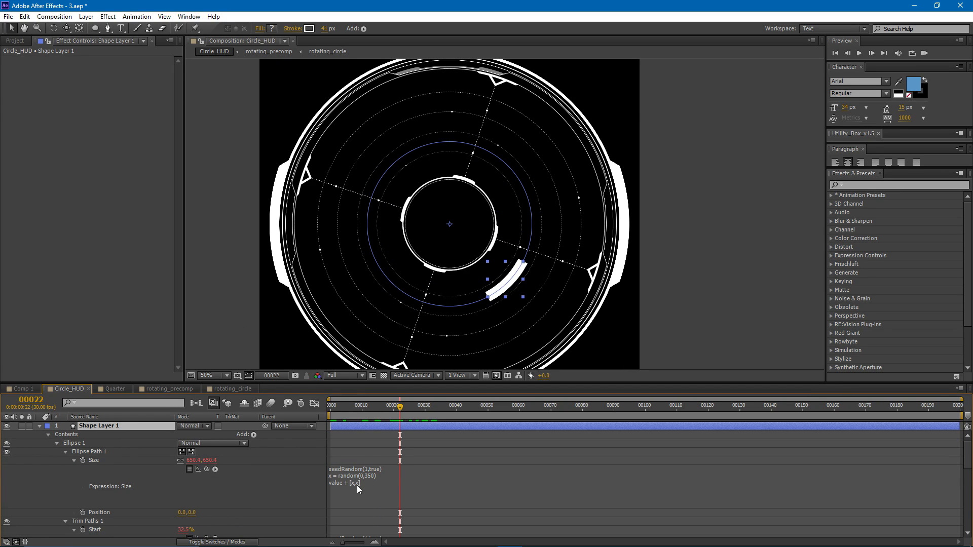
- Set the random range in the ellipse Size expression to random(0,250)
left_click(368, 475)
left_click(459, 471)
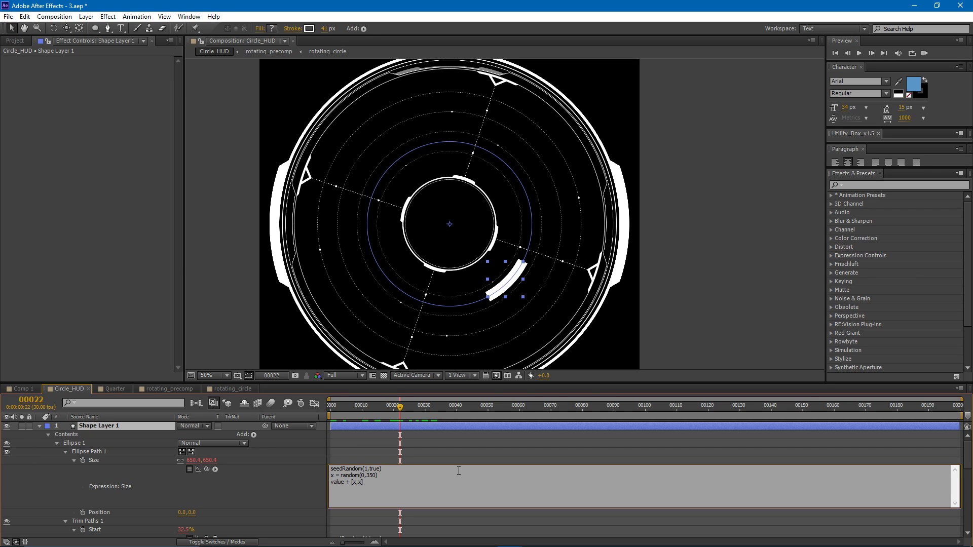
type("2")
left_click(424, 445)
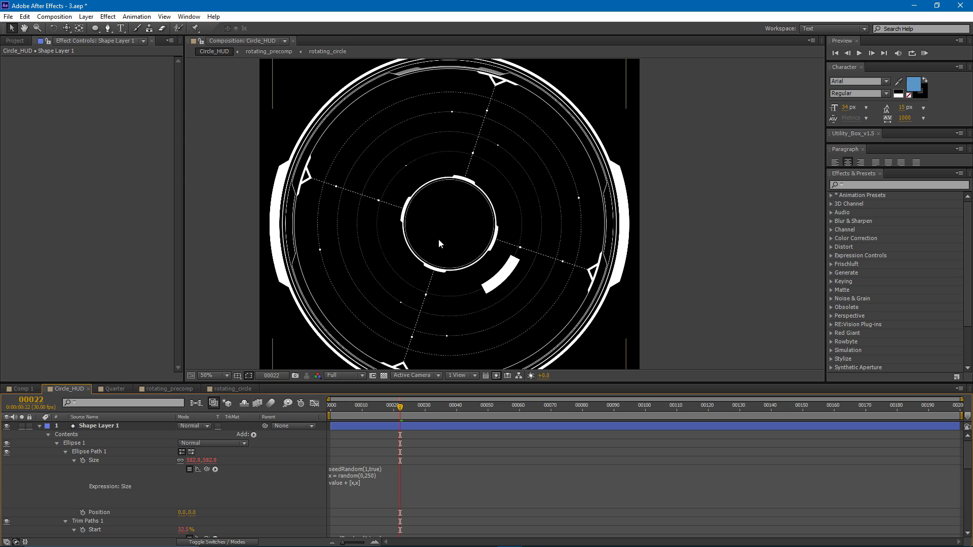
- Expand Shape Layer 1's Stroke 1 settings and enable an expression on Stroke Width
left_click(66, 452)
left_click(65, 460)
left_click(84, 469)
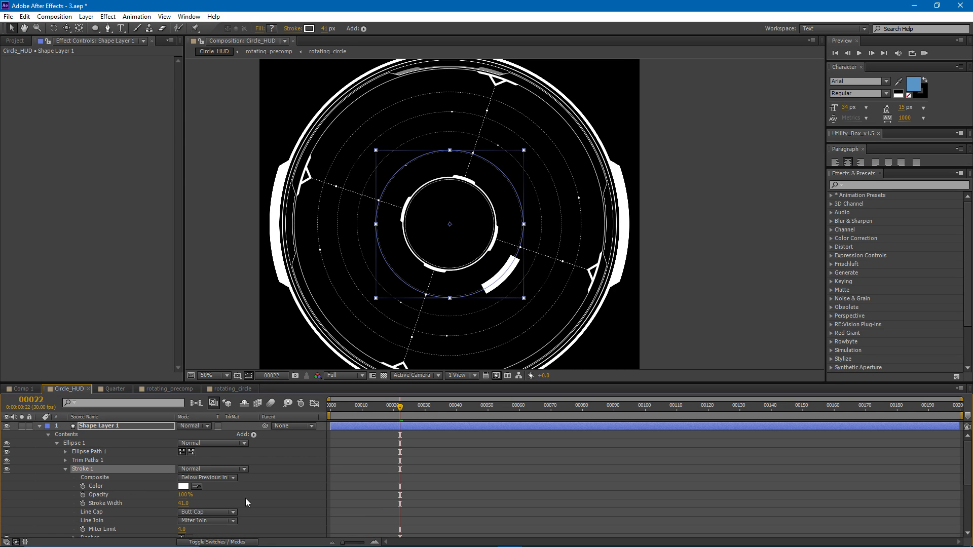
left_click(249, 459)
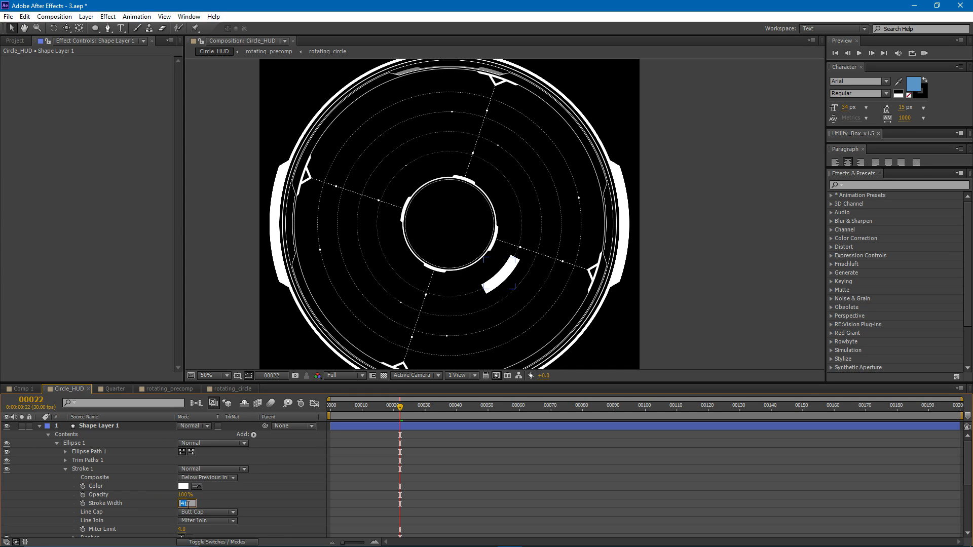
left_click(121, 504)
left_click(82, 503, "alt")
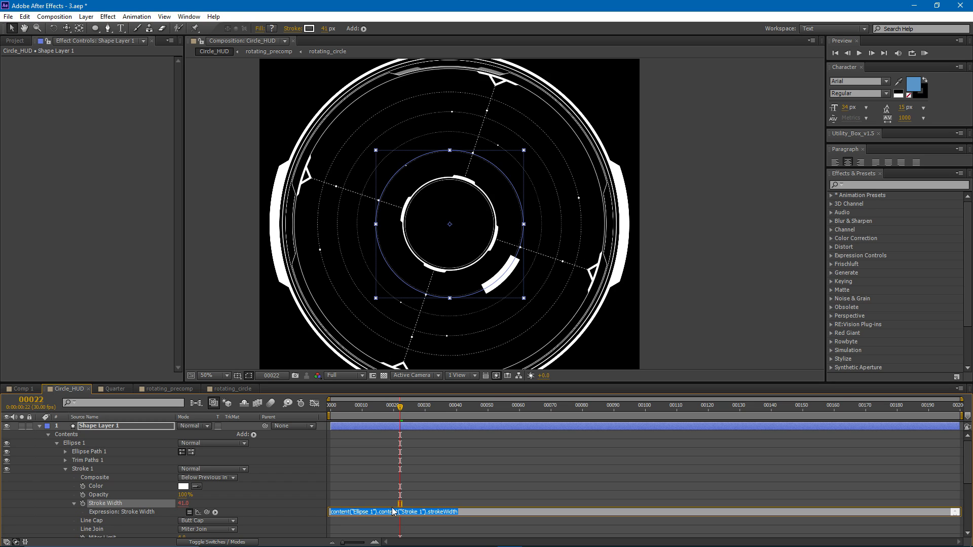
- Enter the two-line Stroke Width expression seedRandom(1,true); and random(5,45)
type("seedR")
type("andom(1,t)")
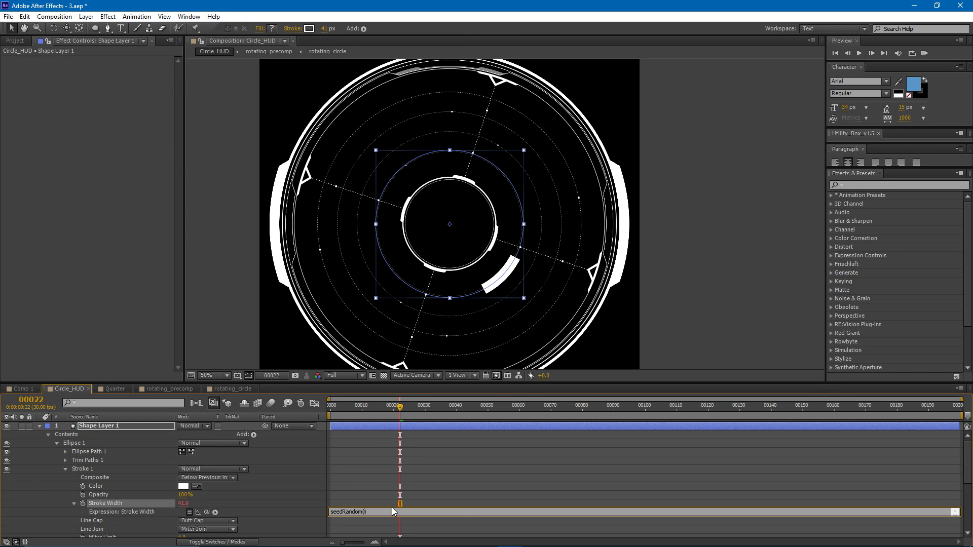
type("rue")
type(";")
key("Return")
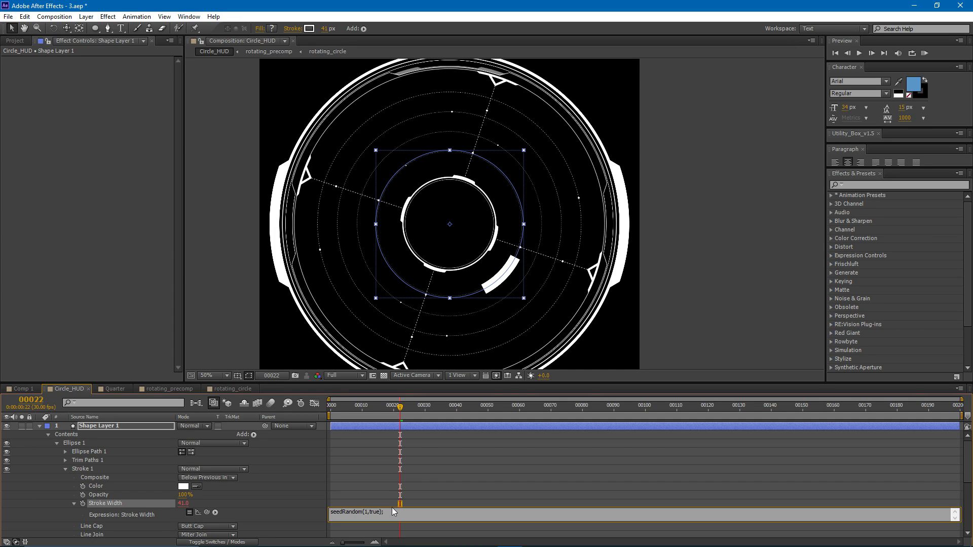
type("random()")
type("5,")
left_click(418, 468)
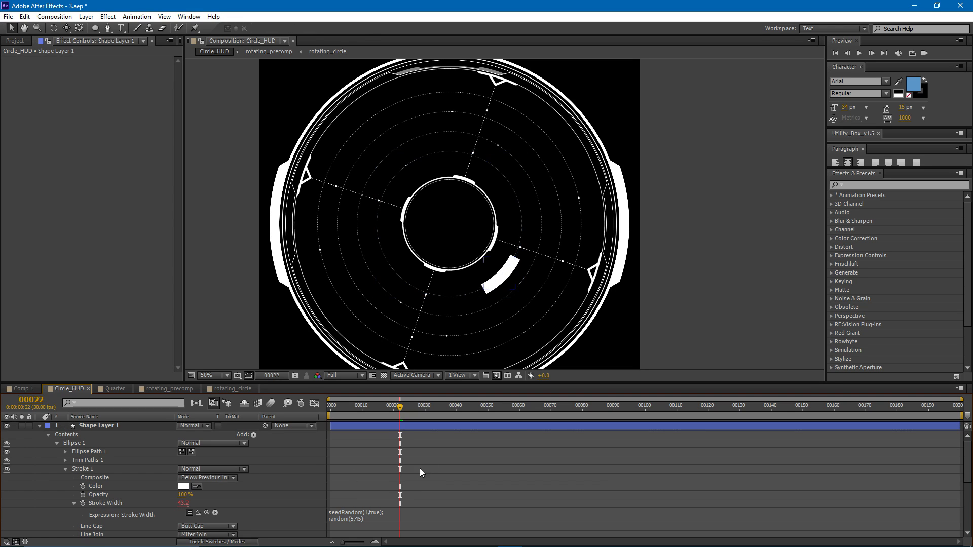
- Duplicate Shape Layer 1 six times to test the random stroke widths, and delete the duplicates
left_click(378, 426)
key("ctrl+d")
key("ctrl+d")
key("ctrl+d")
key("ctrl+d")
key("ctrl+d")
key("ctrl+d")
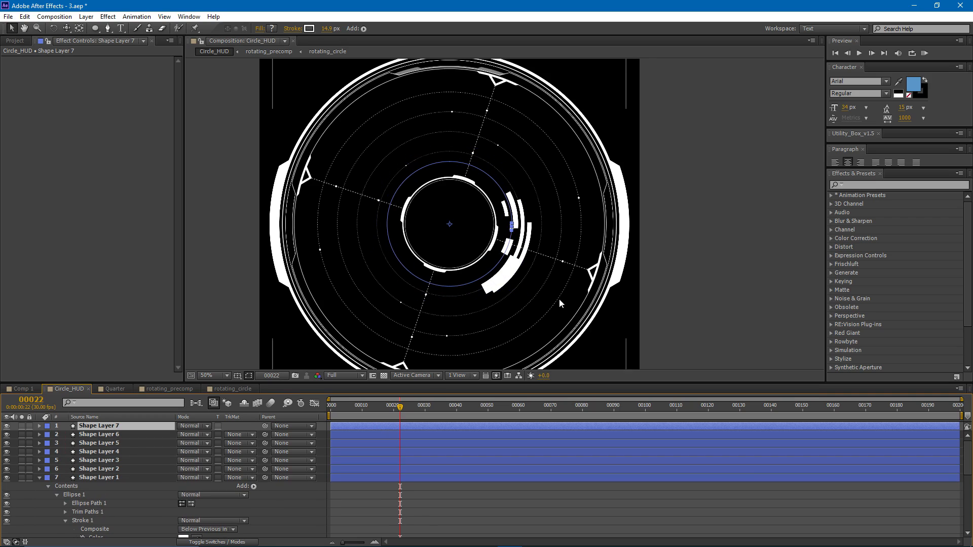
left_click(116, 468, "shift")
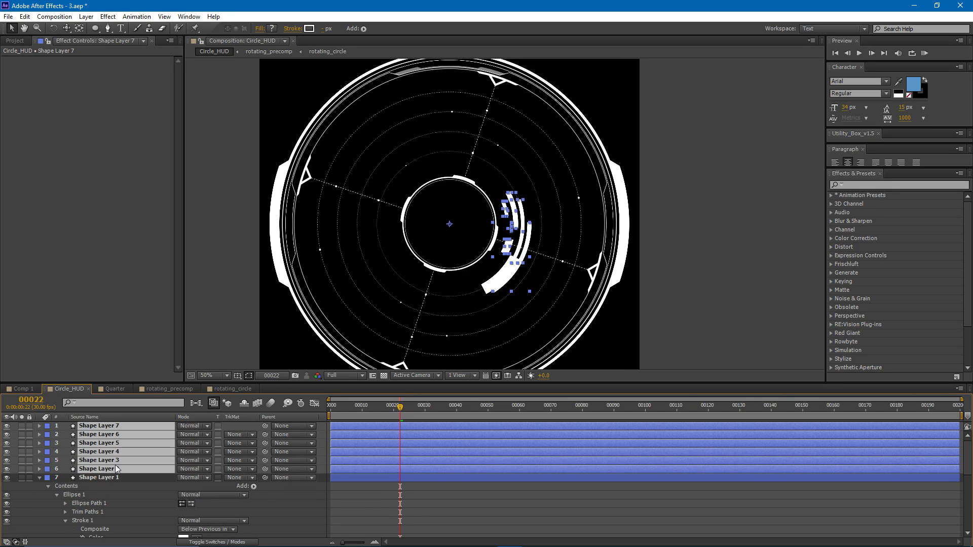
key("Delete")
left_click(99, 427)
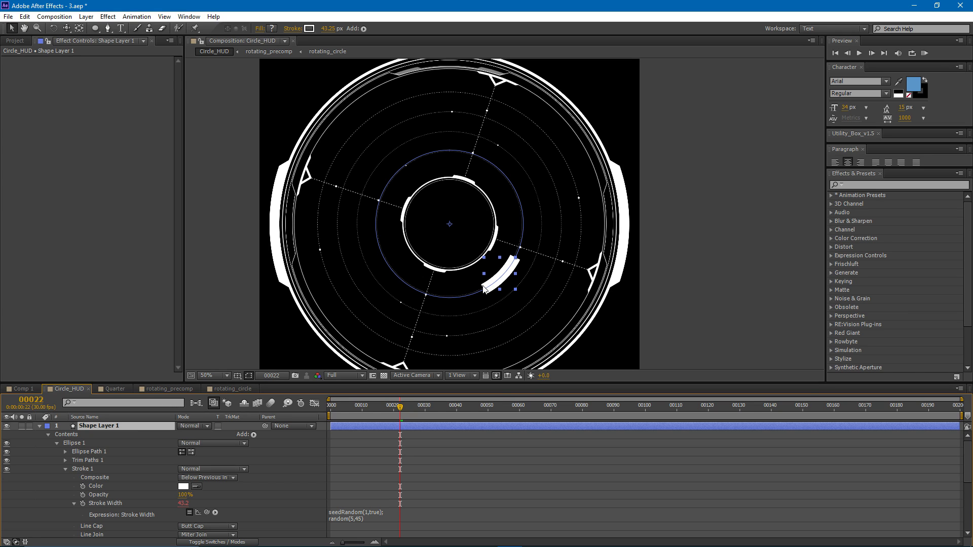
- Copy the Stroke Width expression and paste it into a new expression on Shape Layer 1's Opacity
left_click(360, 516)
key("ctrl+c")
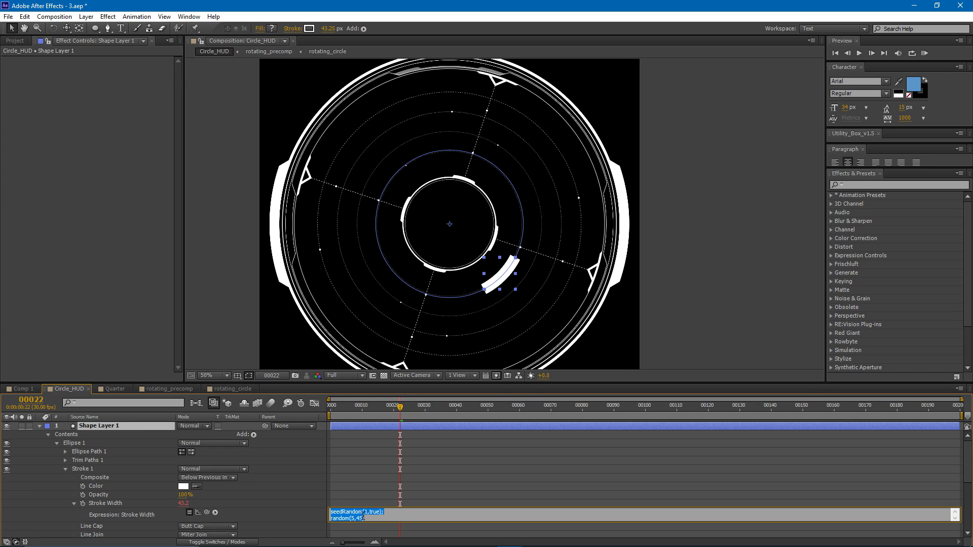
left_click(360, 425)
key("t")
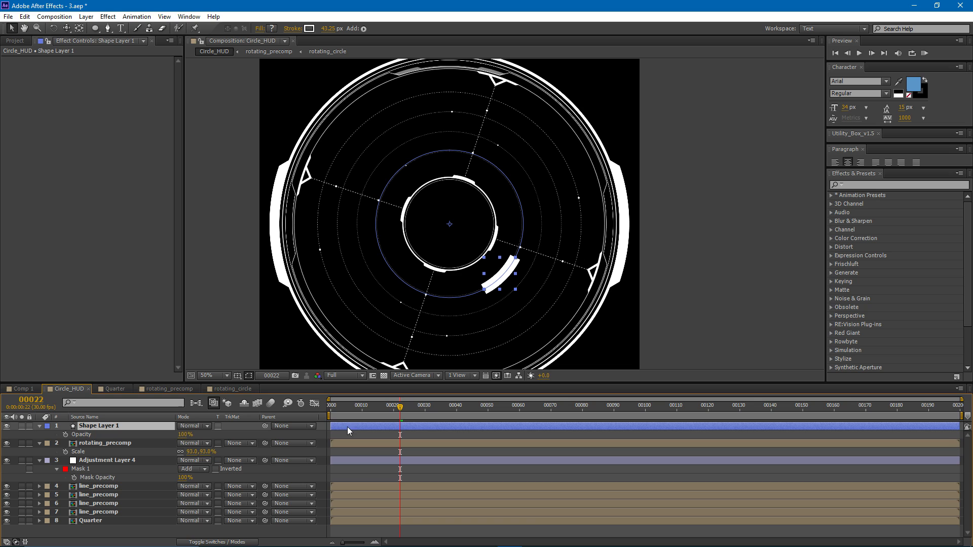
left_click(64, 435, "alt")
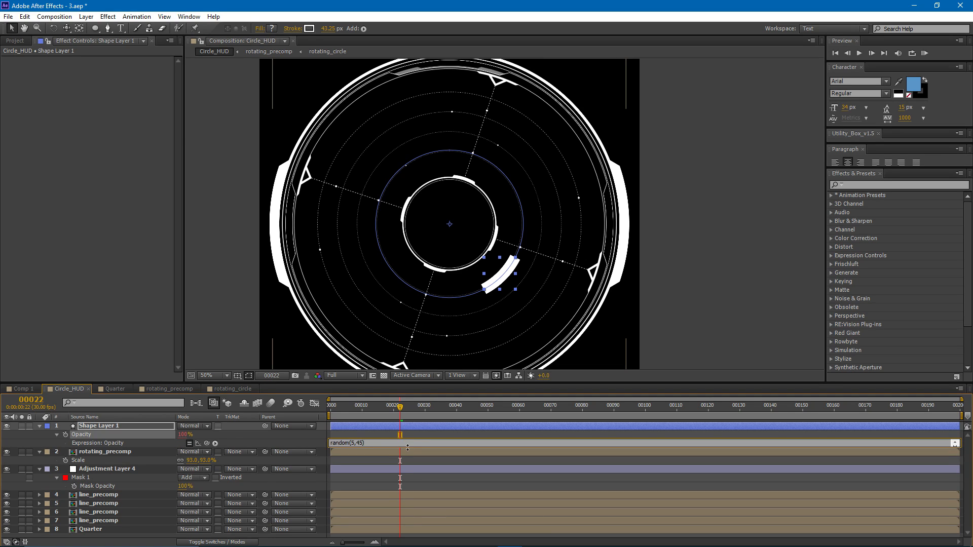
key("ctrl+v")
left_click_drag(410, 473, 409, 472)
- Set the random range in Shape Layer 1's Opacity expression to random(15,75)
left_click(353, 450)
key("BackSpace")
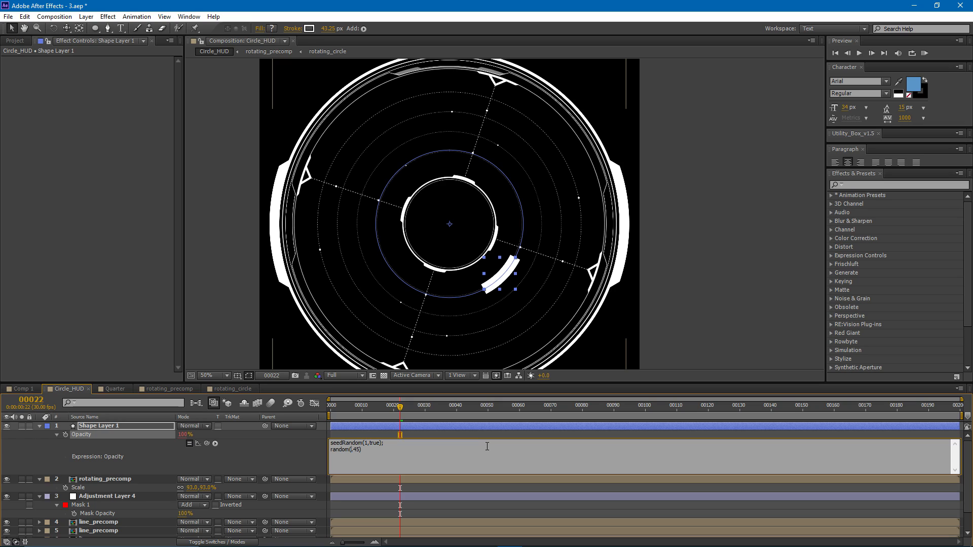
type("15")
double_click(363, 449)
type("75")
left_click(451, 423)
- Duplicate Shape Layer 1 seven times to test the random opacity, and delete the duplicates
key("ctrl+d")
key("ctrl+d")
key("ctrl+d")
key("ctrl+d")
key("ctrl+d")
key("ctrl+d")
key("ctrl+d")
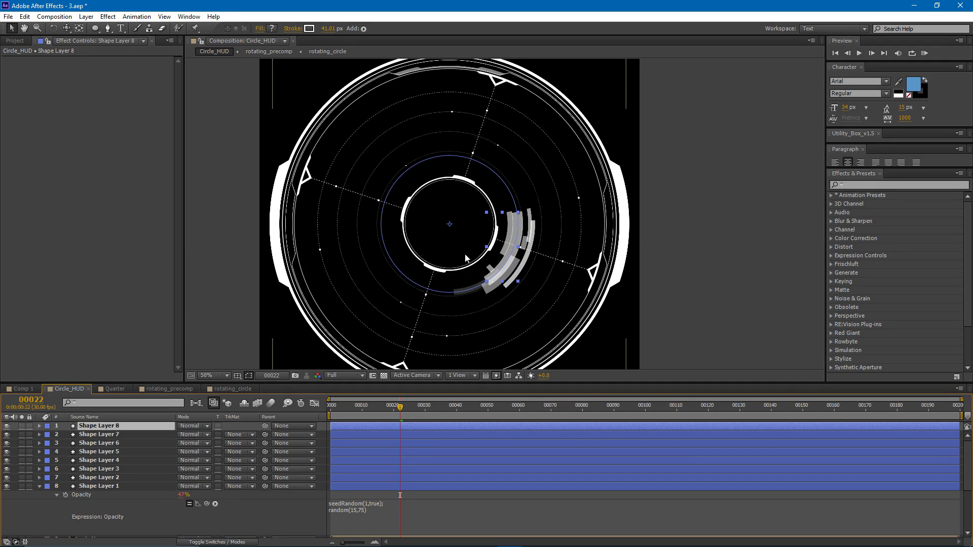
left_click(102, 477, "shift")
key("Delete")
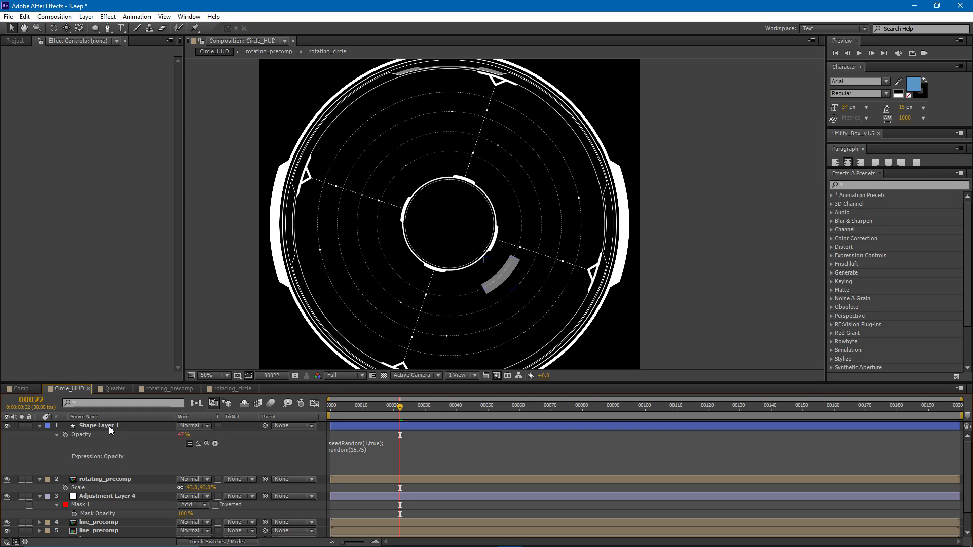
- Reveal Shape Layer 1's Rotation and give it the expression time*100
left_click(109, 426)
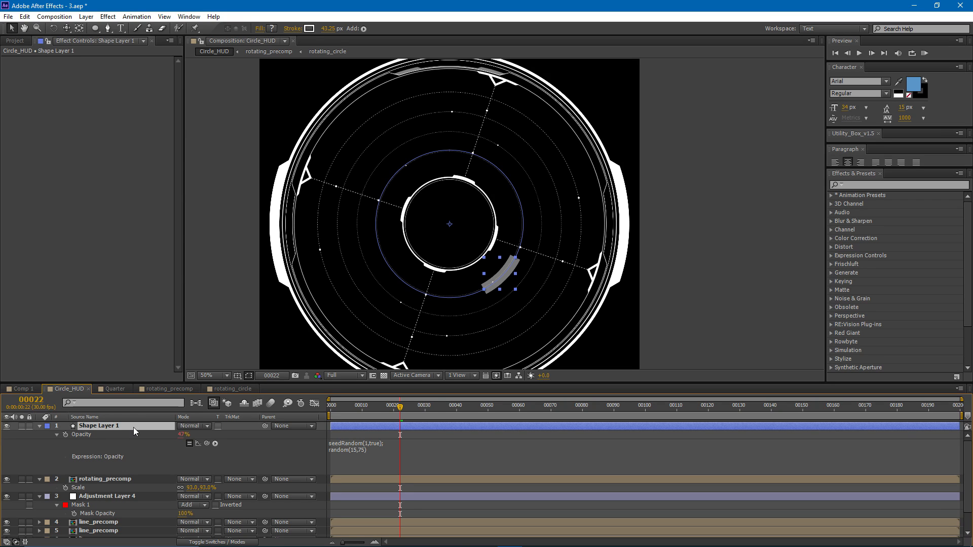
key("r")
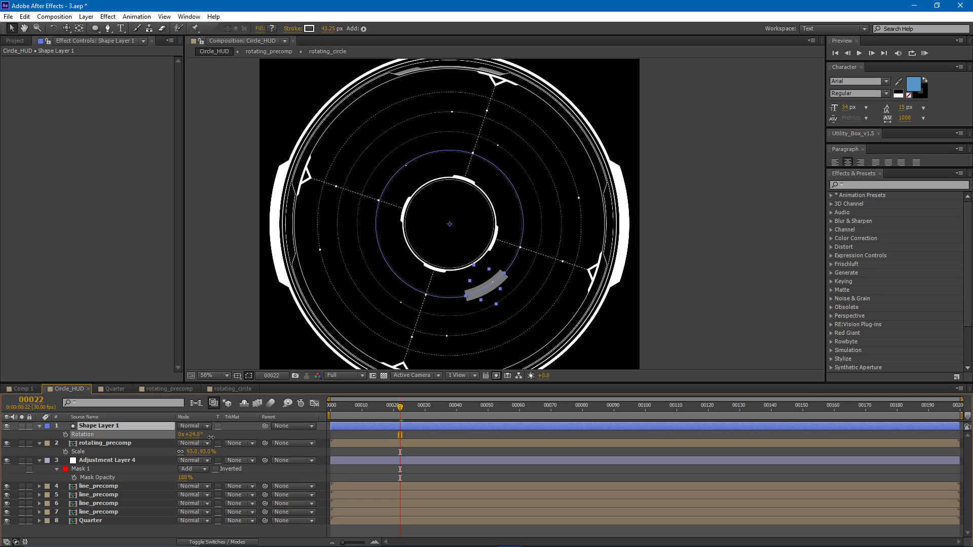
left_click(65, 435, "alt")
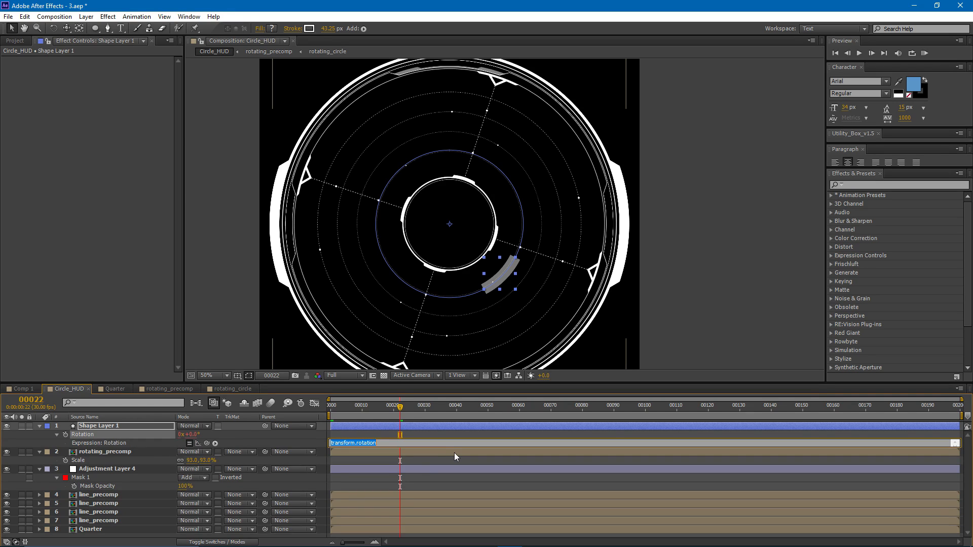
type("time*100")
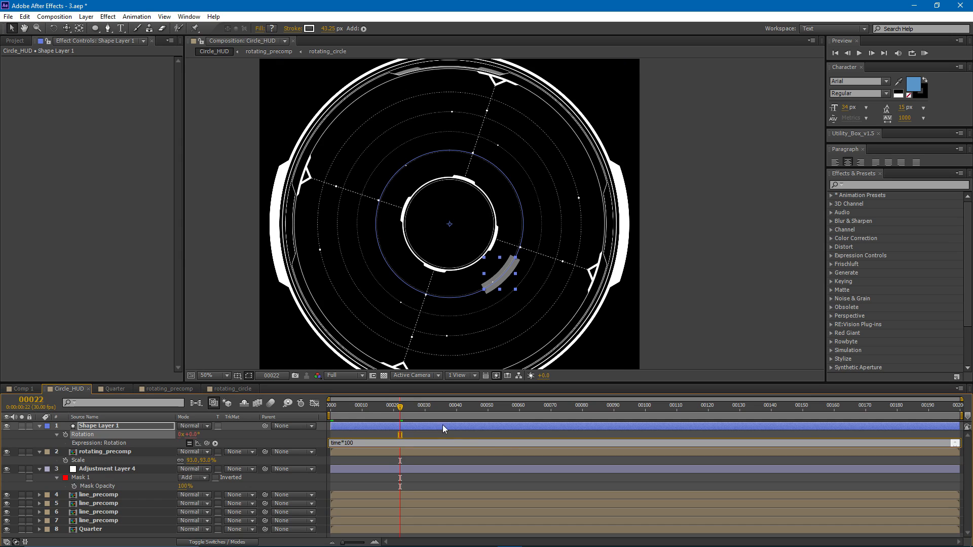
left_click(423, 422)
- Solo Shape Layer 1 and scrub through the timeline to preview its rotation
left_click(21, 426)
left_click_drag(401, 407, 849, 416)
left_click_drag(768, 421, 462, 423)
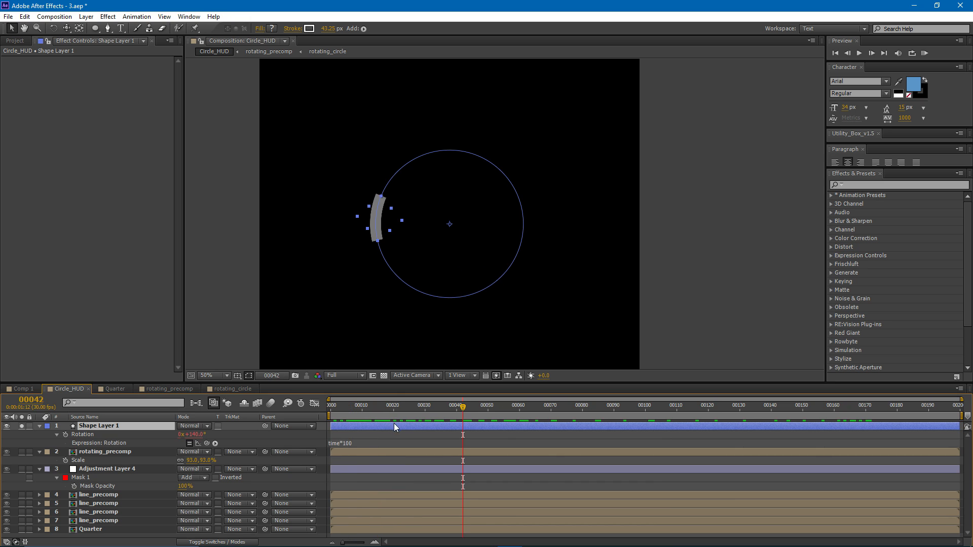
- Duplicate Shape Layer 1 five times, scrub to frame 95 to compare their rotation, and delete the duplicates
key("ctrl+d")
key("ctrl+d")
key("ctrl+d")
key("ctrl+d")
key("ctrl+d")
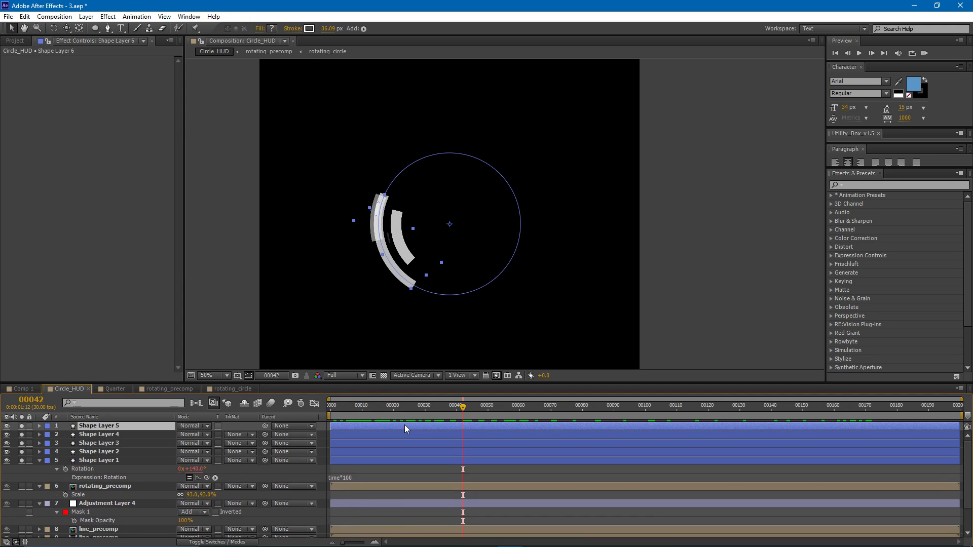
left_click_drag(469, 415, 629, 409)
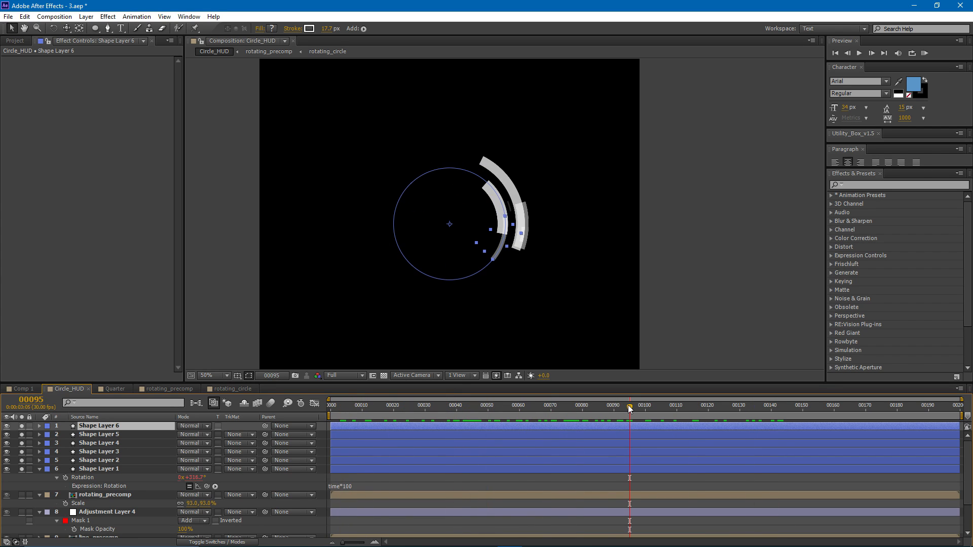
left_click(104, 460, "shift")
key("Delete")
- Insert the lines seedRandom(1,true) and random(-50,50) above time*100 in Shape Layer 1's Rotation expression
left_click(104, 427)
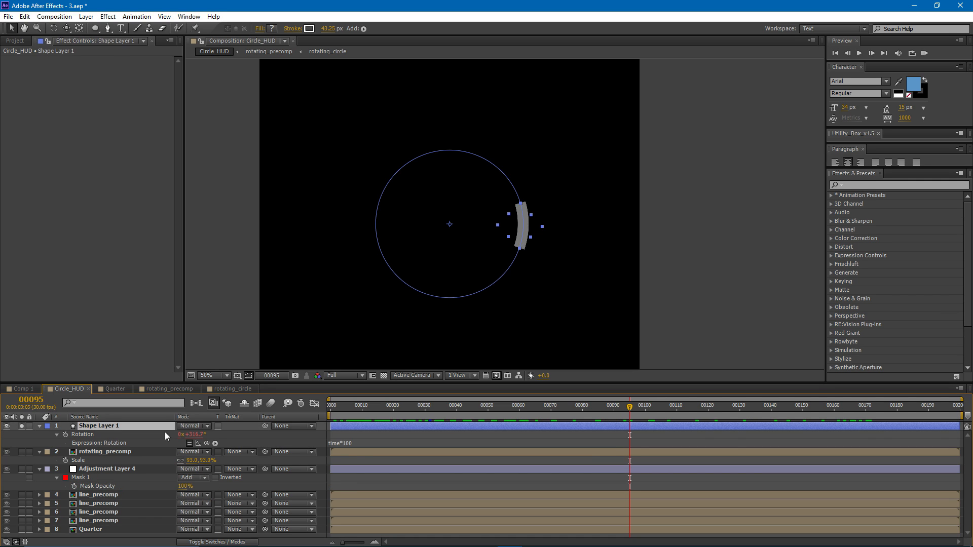
left_click(357, 443)
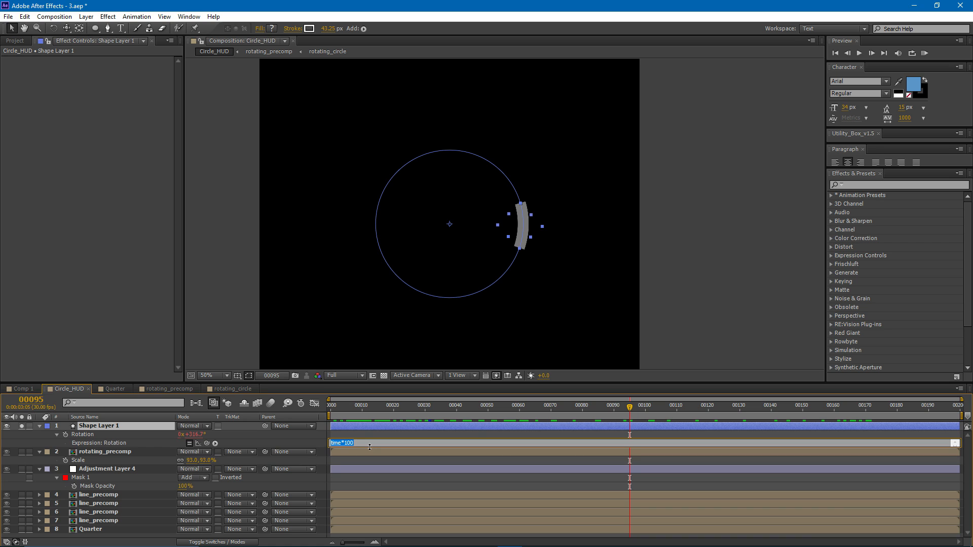
left_click_drag(369, 447, 370, 484)
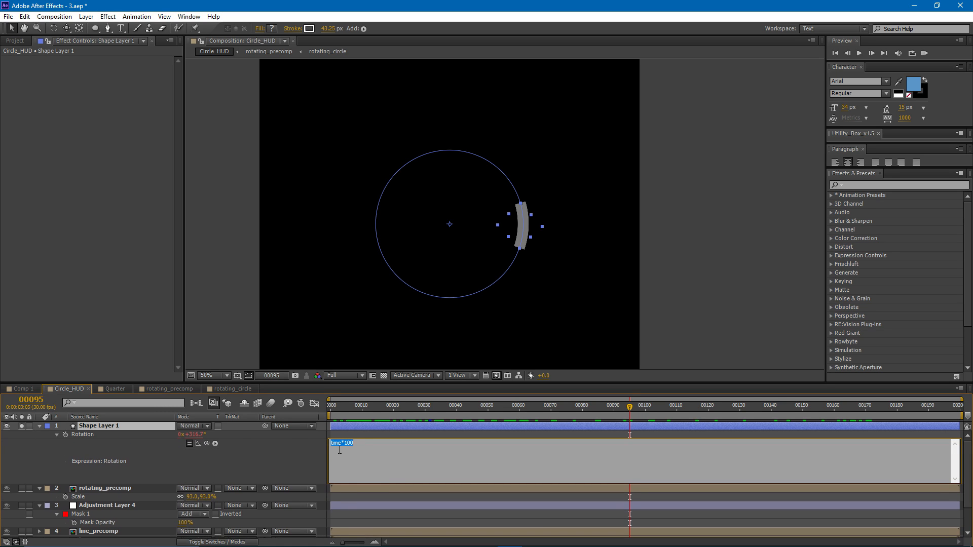
left_click(333, 444)
key("Return")
key("Return")
type("see")
type("dRandom")
type("(1,true) ")
type("rando")
type("m(-50")
type(",50")
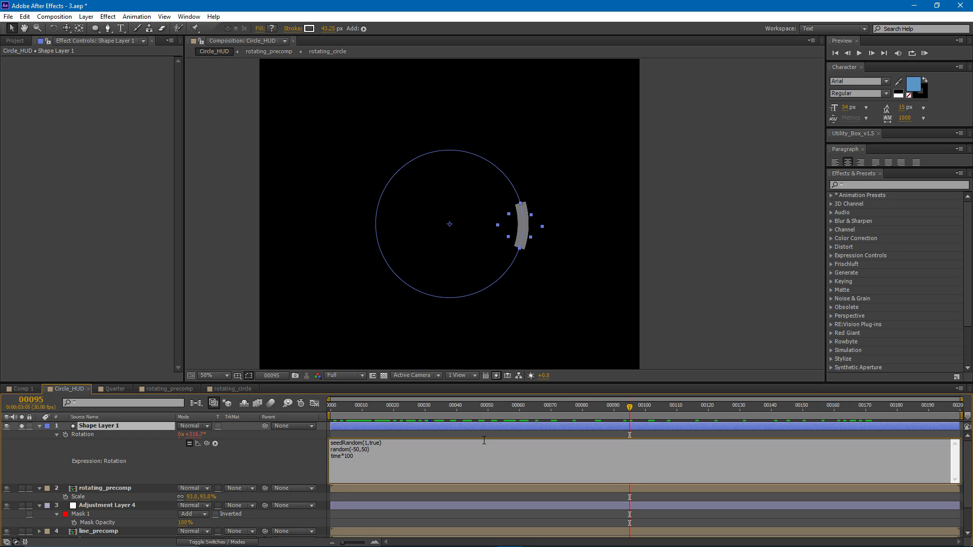
type("x =")
- Assign random(-50,50) to a variable named x in the Rotation expression, trying the name myNumber along the way
left_click(353, 459)
key("BackSpace")
type("x")
key("BackSpace")
type("myNumber")
key("BackSpace")
key("BackSpace")
key("BackSpace")
key("BackSpace")
key("BackSpace")
key("BackSpace")
key("BackSpace")
key("BackSpace")
type("x")
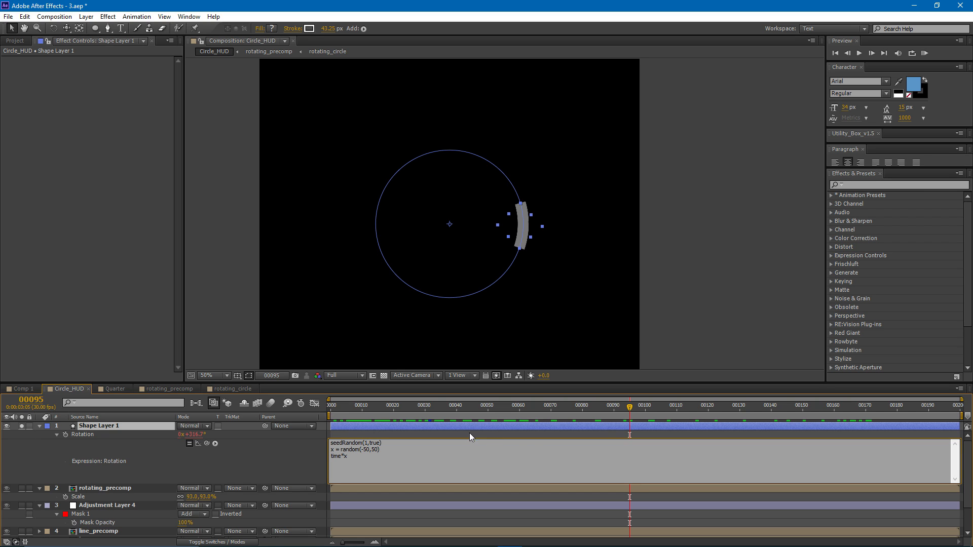
- Duplicate Shape Layer 1 eight times, go to frame 0 to compare the arcs' starting angles, and delete the duplicates
left_click(453, 427)
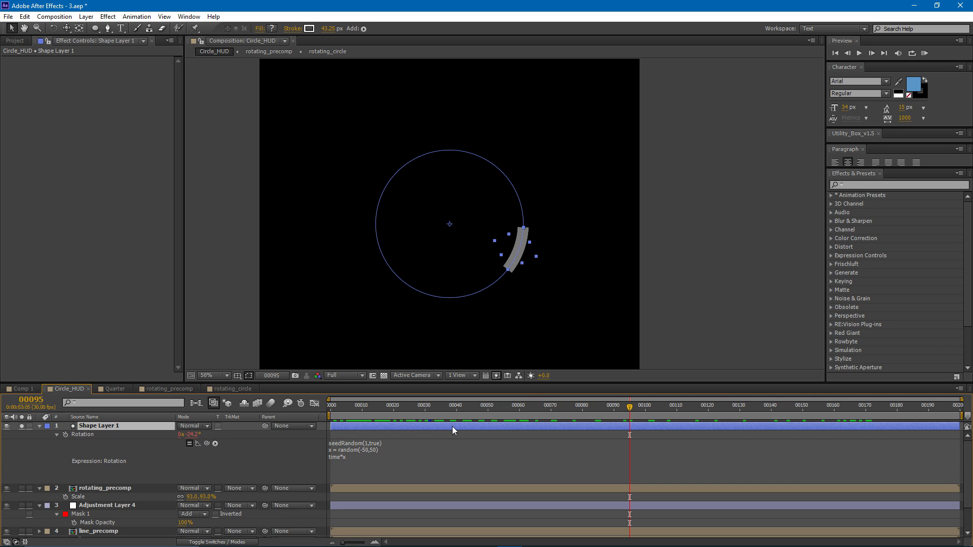
key("ctrl+d")
key("ctrl+d")
key("ctrl+d")
key("ctrl+d")
key("ctrl+d")
key("ctrl+d")
key("ctrl+d")
key("ctrl+d")
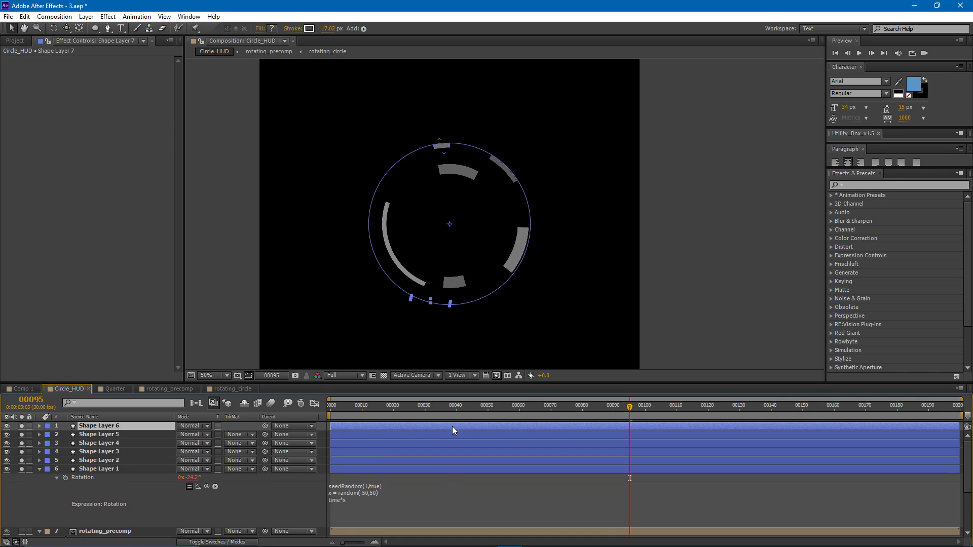
left_click_drag(606, 408, 330, 409)
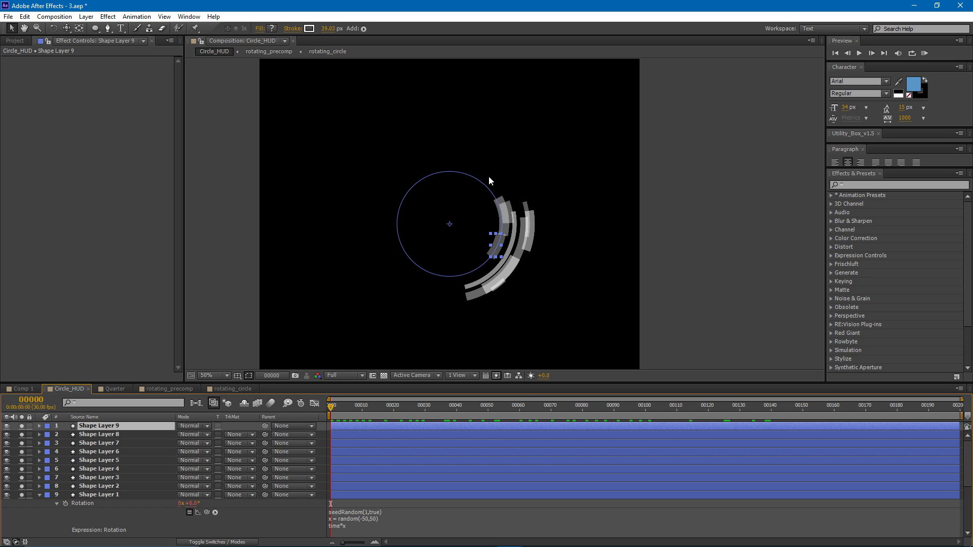
left_click(77, 485, "shift")
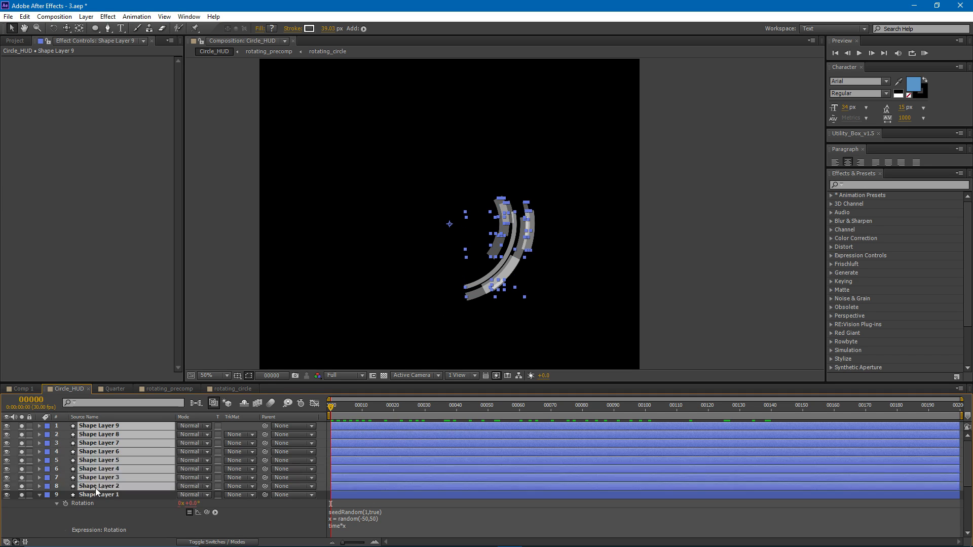
key("Delete")
- Add the line y = random(0,360) to Shape Layer 1's Rotation expression and change its last line to time*x + y
left_click(105, 430)
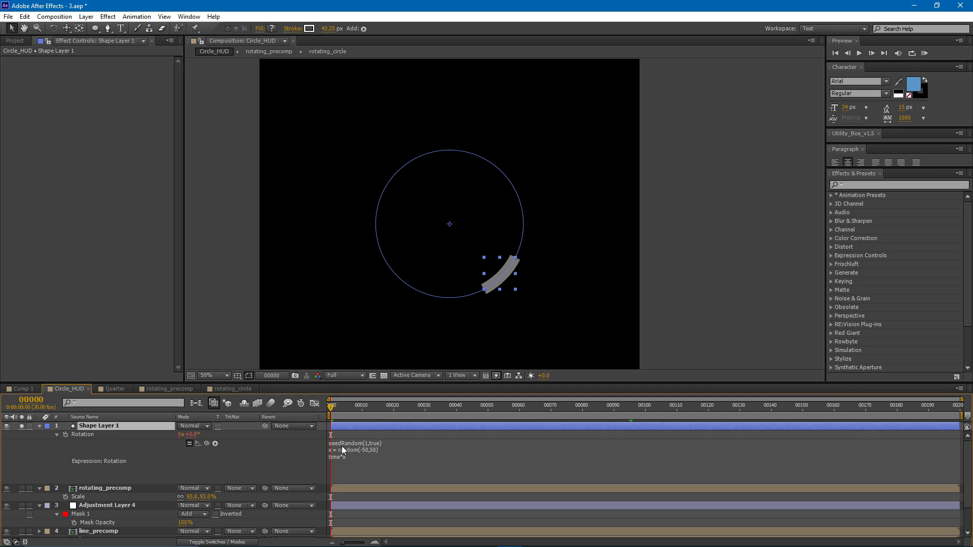
left_click(342, 446)
left_click(395, 453)
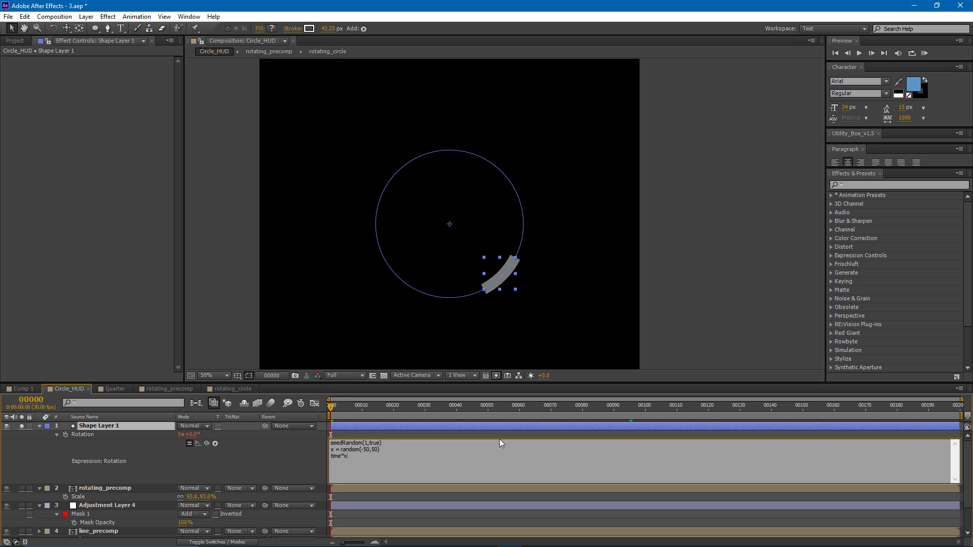
left_click(407, 446)
key("Return")
type("y = random()0,36")
left_click_drag(381, 456, 330, 455)
left_click(350, 463)
left_click_drag(346, 463, 315, 464)
left_click(365, 463)
left_click(348, 428)
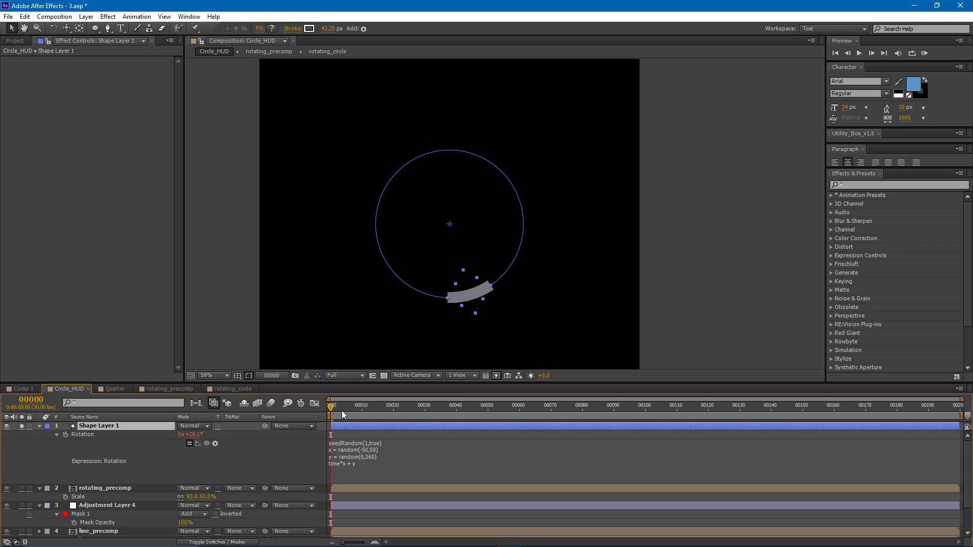
- Duplicate Shape Layer 1 eleven times and preview the rotating arcs across the timeline, ending at frame 66
key("ctrl+d")
key("ctrl+d")
key("ctrl+d")
key("ctrl+d")
key("ctrl+d")
key("ctrl+d")
key("ctrl+d")
key("ctrl+d")
key("ctrl+d")
key("ctrl+d")
key("ctrl+d")
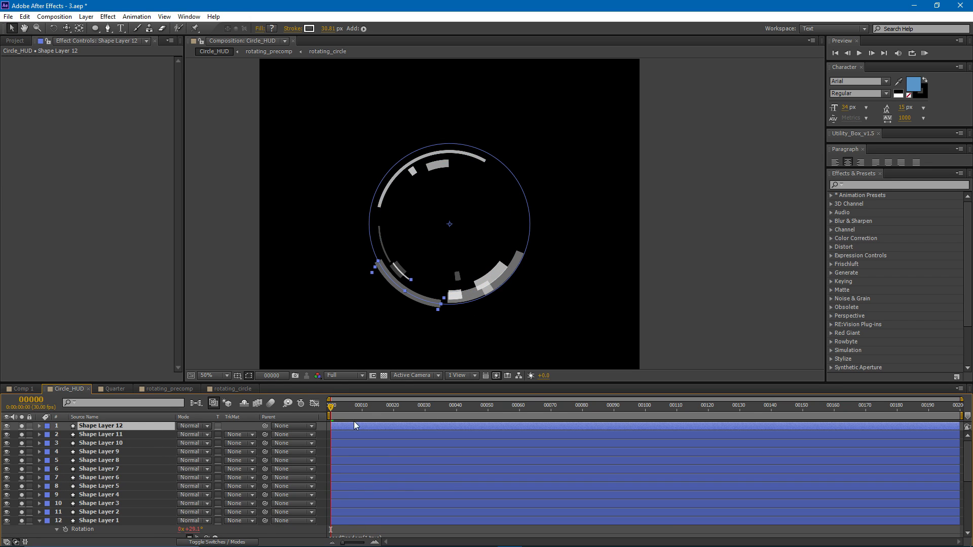
left_click_drag(334, 407, 525, 407)
key("Home")
left_click_drag(338, 409, 267, 400)
left_click(538, 406)
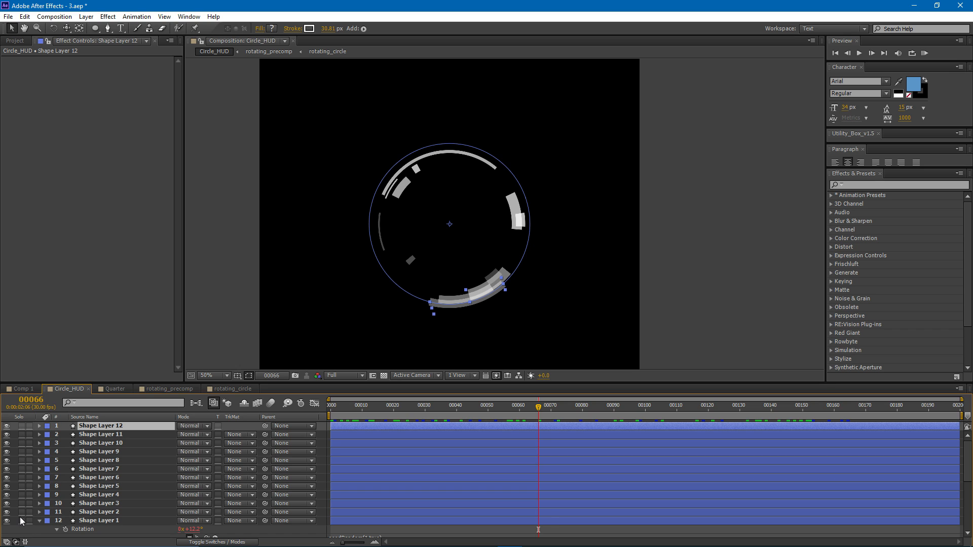
- Turn off solo for the shape layers and keep duplicating the arc layer until there are 31 shape layers
left_click_drag(20, 518, 20, 521)
key("ctrl+d")
key("ctrl+d")
key("ctrl+d")
key("ctrl+d")
key("ctrl+d")
key("ctrl+d")
key("ctrl+d")
key("ctrl+d")
key("ctrl+d")
key("ctrl+d")
key("ctrl+d")
key("ctrl+d")
key("ctrl+d")
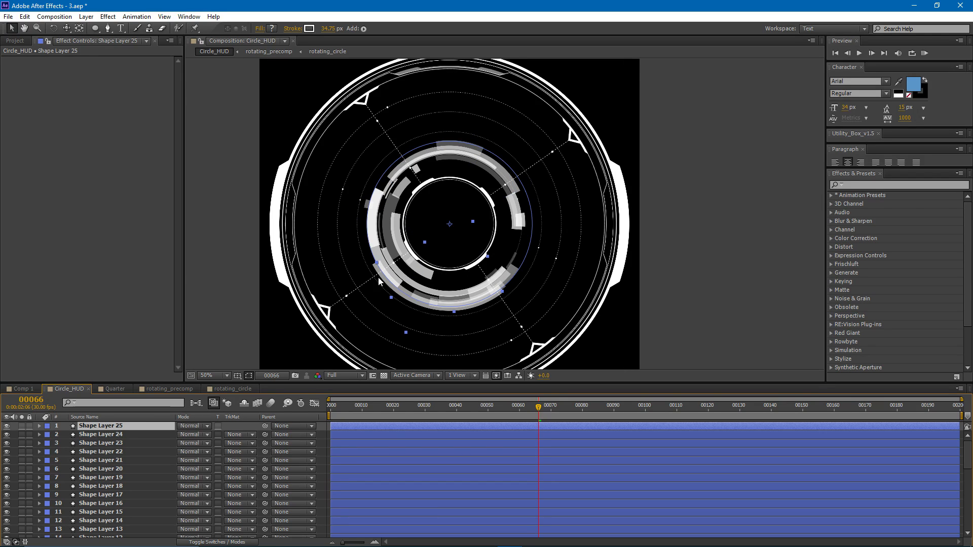
key("ctrl+d")
key("ctrl+d")
key("ctrl+d")
key("ctrl+d")
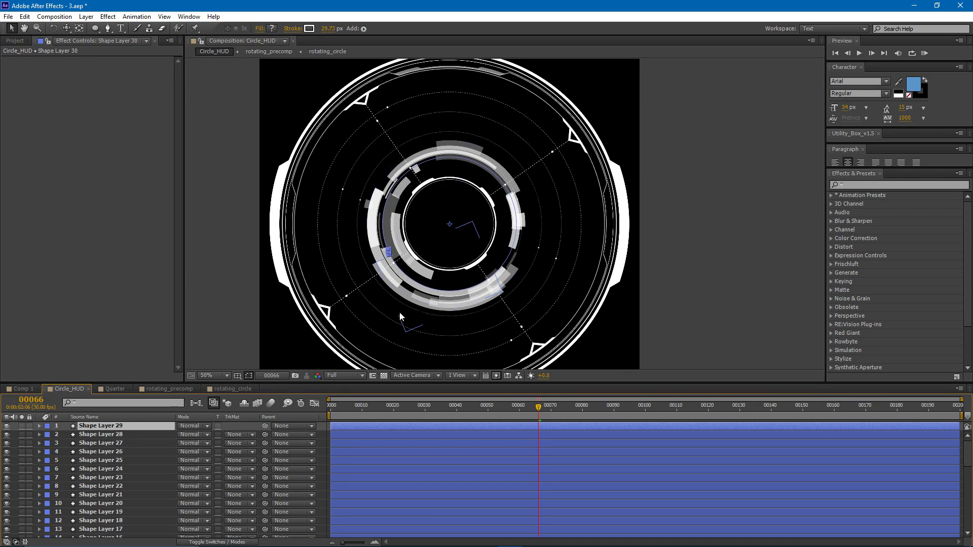
key("ctrl+d")
key("ctrl+d")
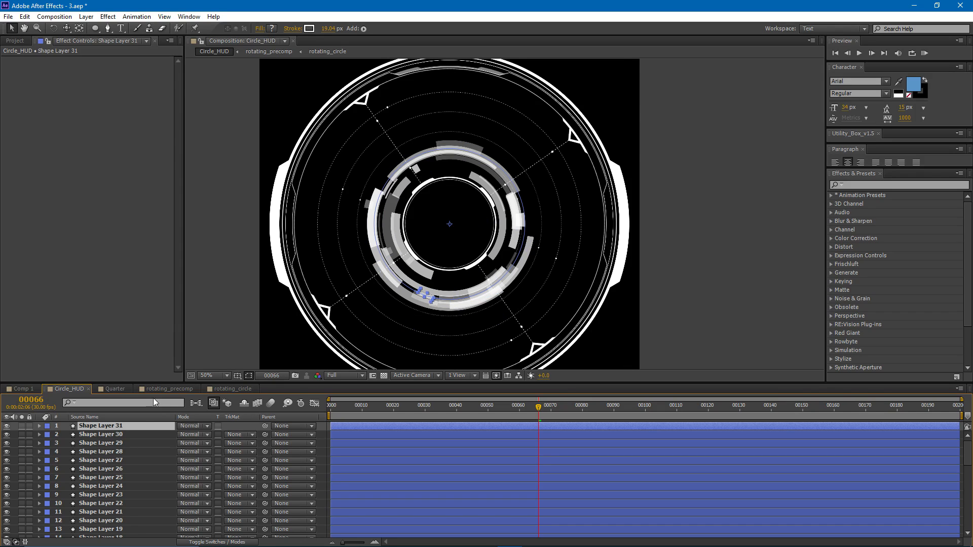
- Pre-compose all 31 shape layers into a new composition named shapes_precomp, moving all attributes
scroll(121, 464, "down", 8)
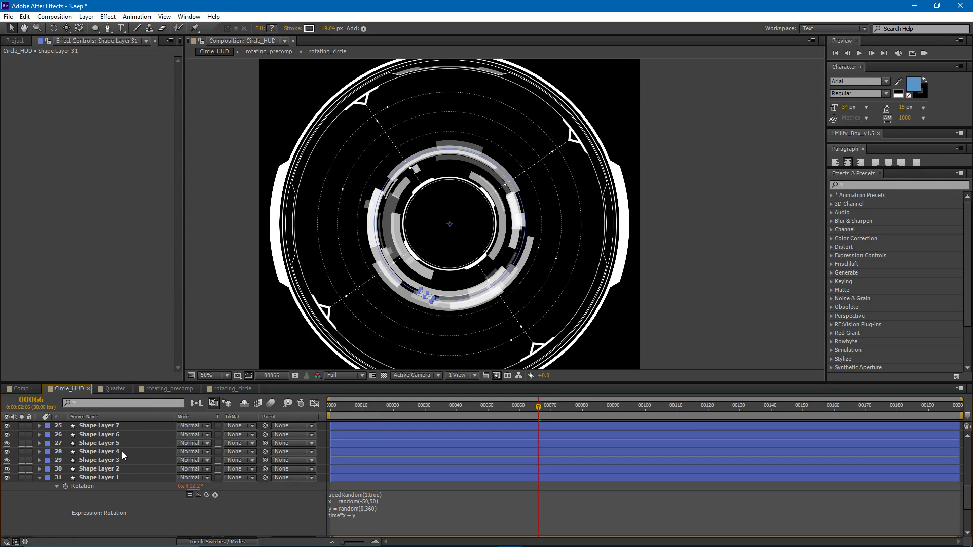
left_click(108, 477, "shift")
key("ctrl+shift+c")
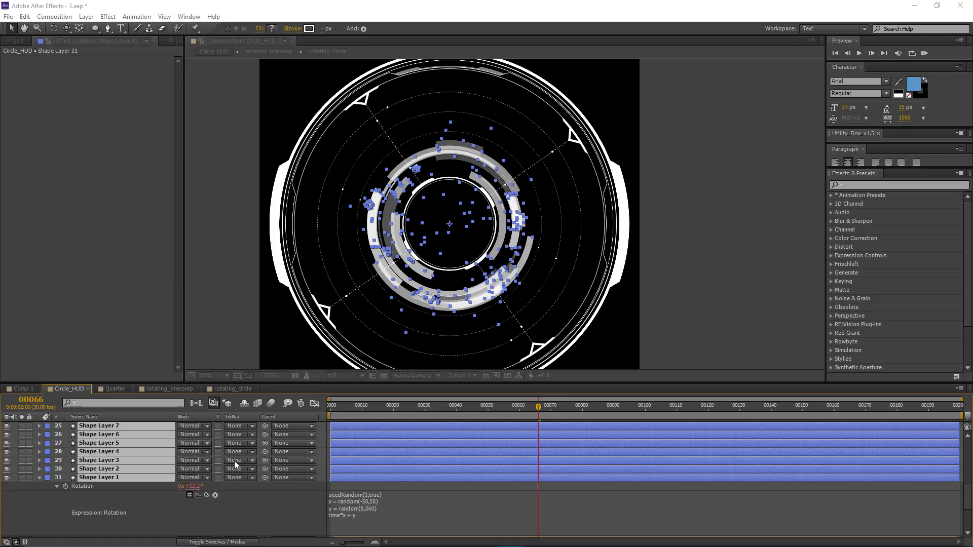
type("shapes_precom")
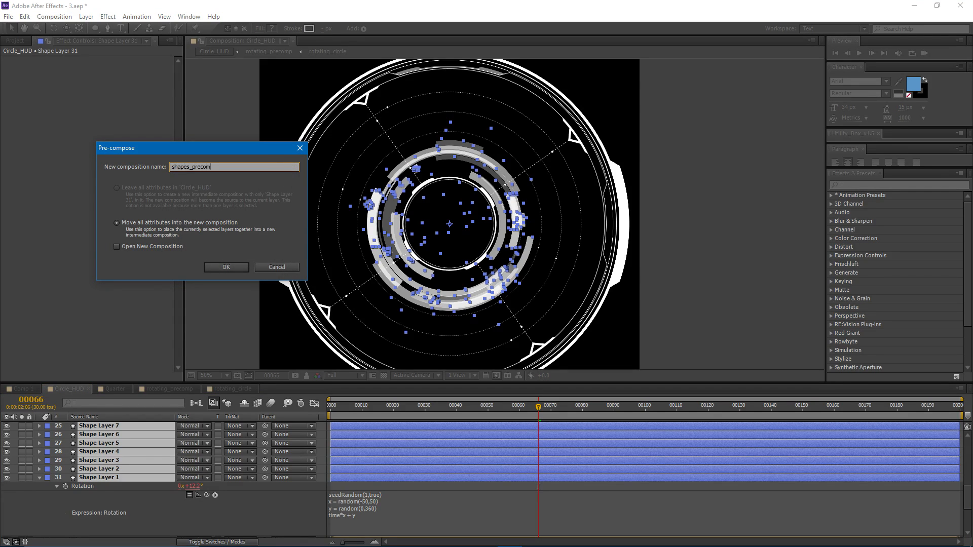
type("p")
key("Return")
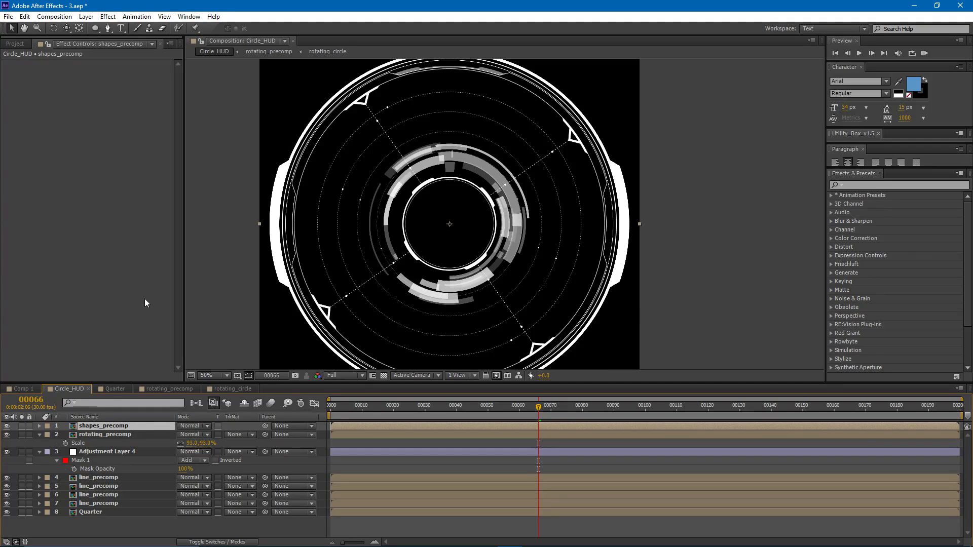
- Open shapes_precomp to review the layers inside it and return to Circle_HUD
double_click(115, 428)
scroll(368, 442, "down", 5)
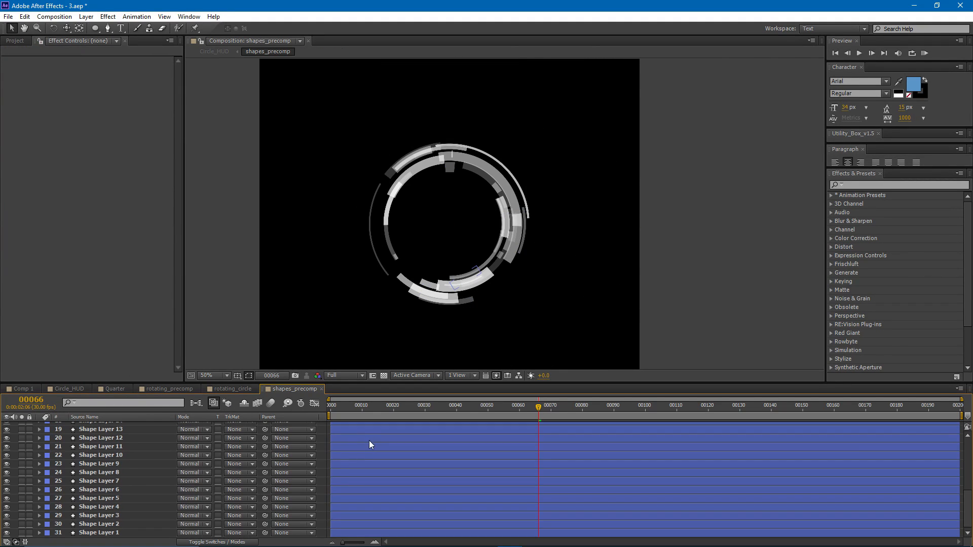
left_click(58, 391)
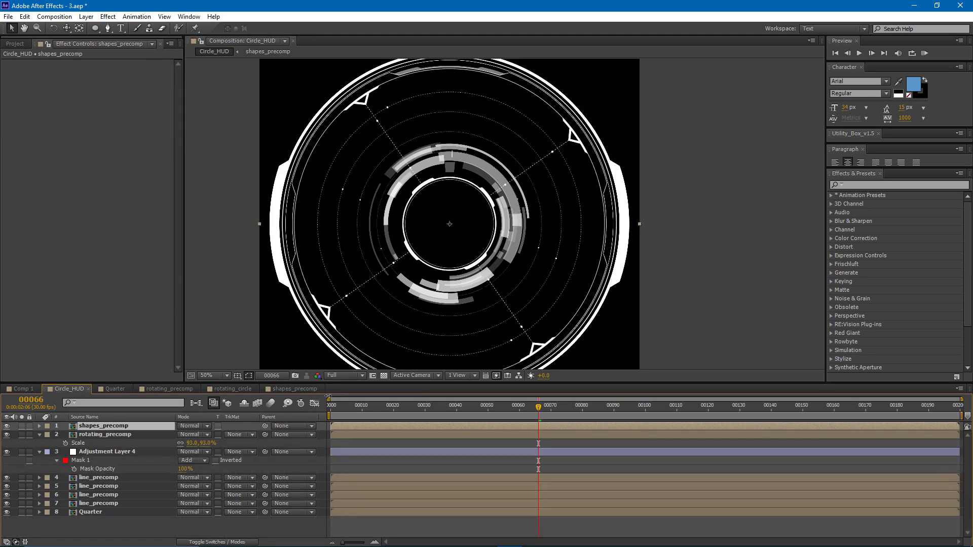
- Reduce the opacity of the shapes_precomp layer to 65%, trying 50% first
left_click(117, 427)
key("t")
left_click(183, 436)
type("50")
key("Return")
left_click(182, 435)
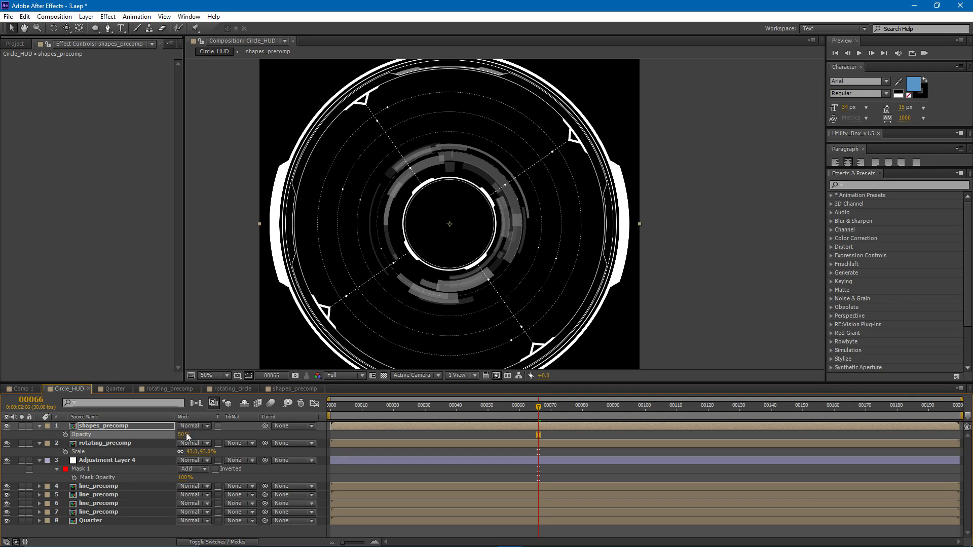
type("65")
key("Return")
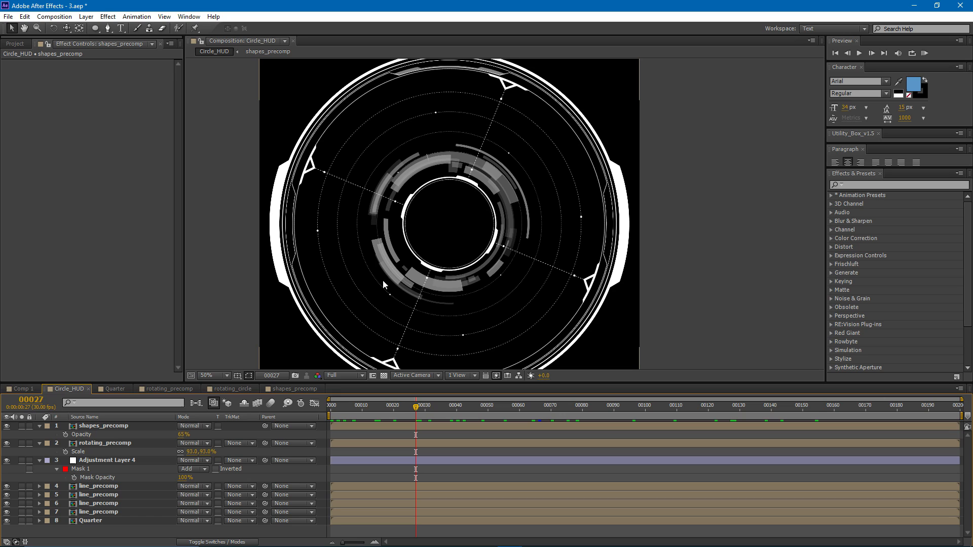
- Create a 1500 by 1500 px white solid and add an elliptical mask that fills it
key("ctrl+y")
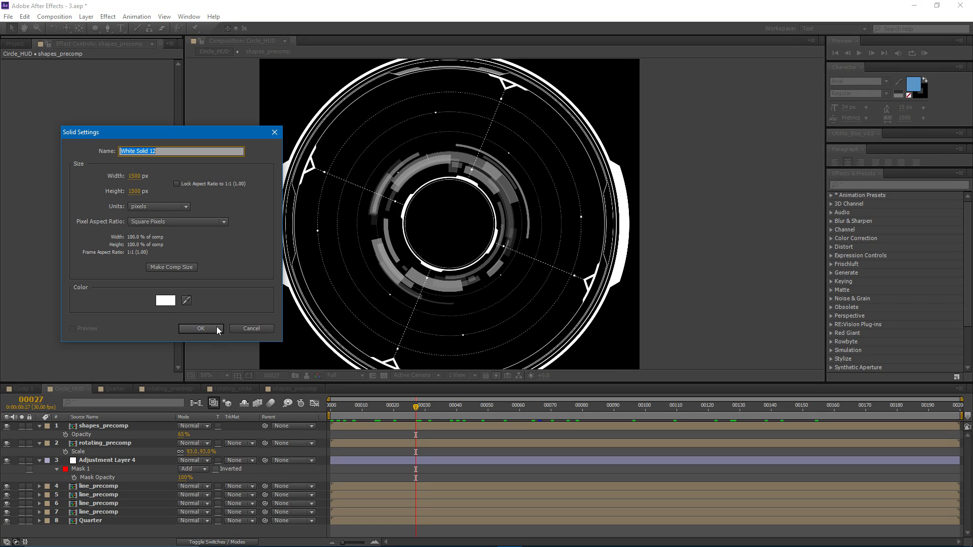
left_click(217, 328)
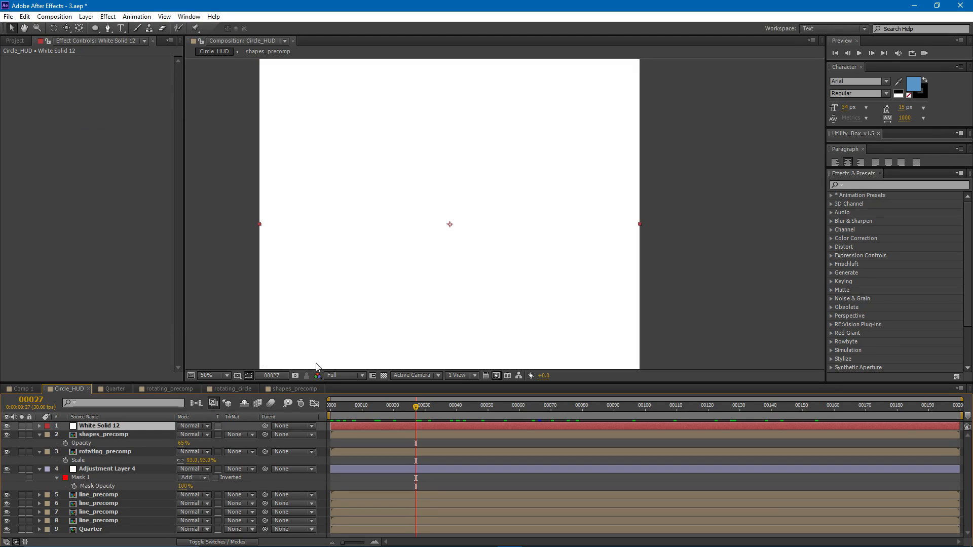
double_click(95, 29)
key("comma")
- Set the white solid's opacity to 50%
key("t")
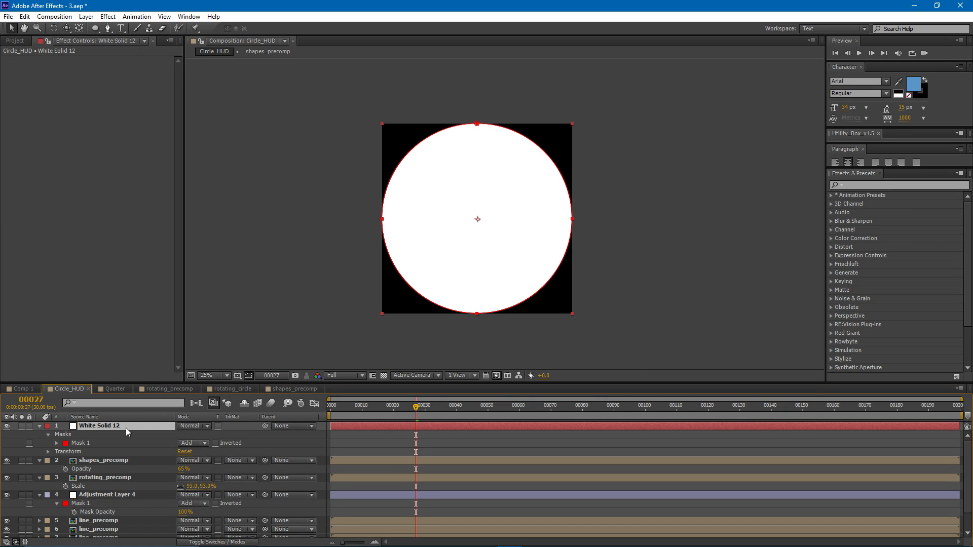
left_click(183, 435)
type("5")
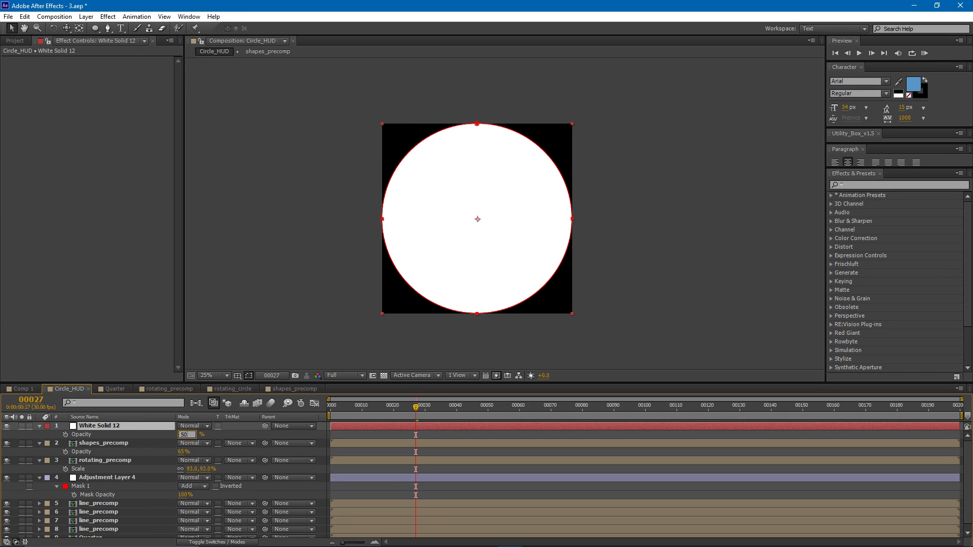
type("0")
key("Return")
- Shrink the white solid's circular mask evenly about its centre to fit the HUD's outer ring
scroll(457, 141, "up", 2)
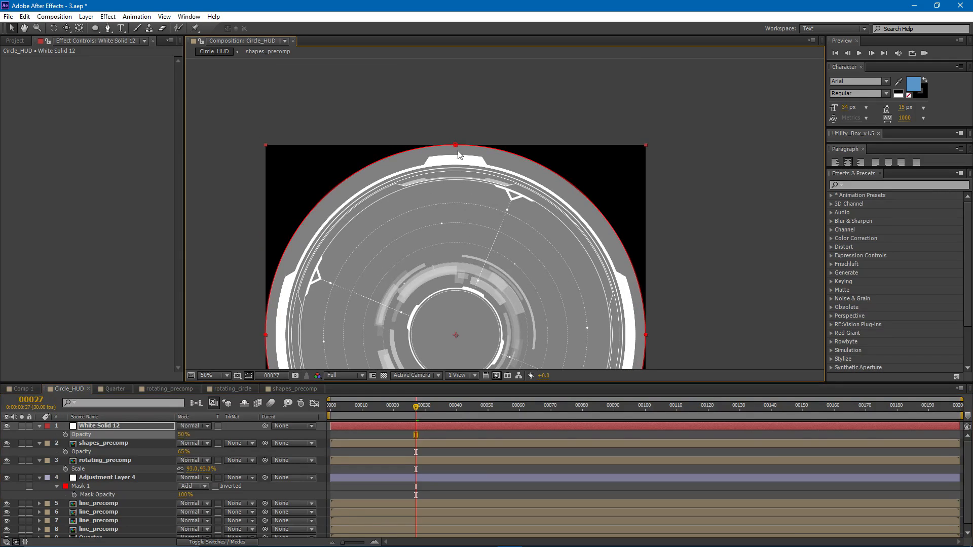
double_click(455, 145)
left_click_drag(645, 146, 628, 158)
- Duplicate the white solid's Mask 1 and set the copy's mode to Subtract
left_click(84, 428)
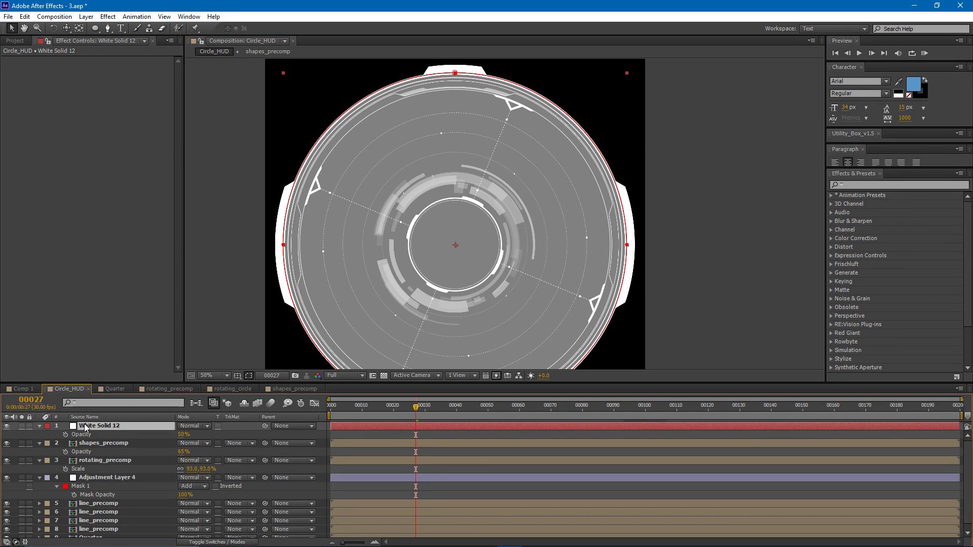
key("m")
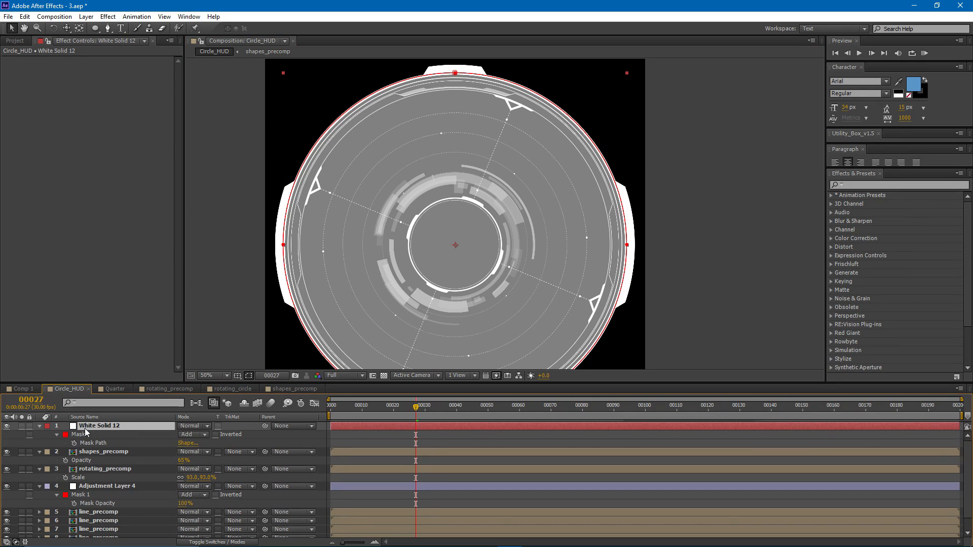
left_click(88, 434)
key("ctrl+d")
left_click(196, 460)
left_click(224, 494)
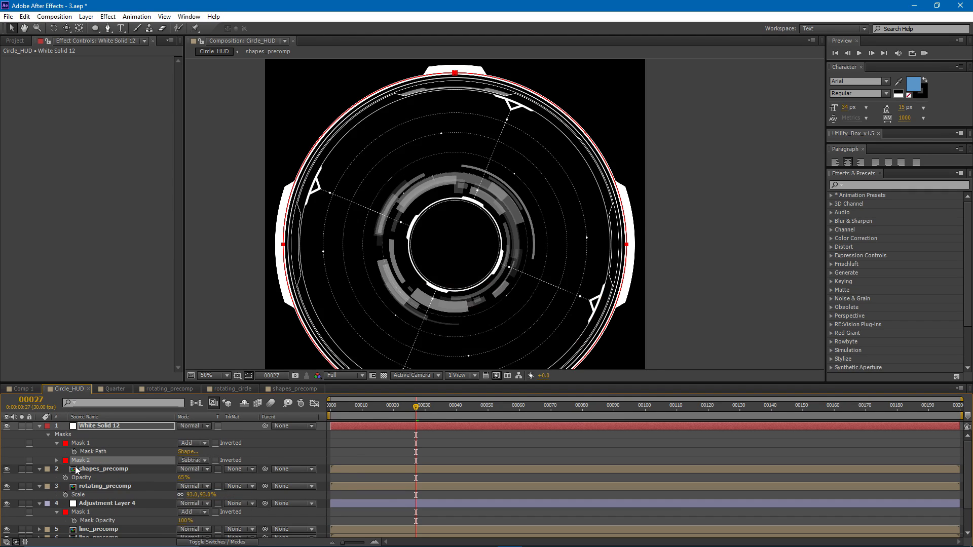
- Set the subtracting mask's feather to about 552 pixels
left_click(57, 460)
left_click_drag(191, 479, 472, 472)
left_click_drag(192, 478, 211, 478)
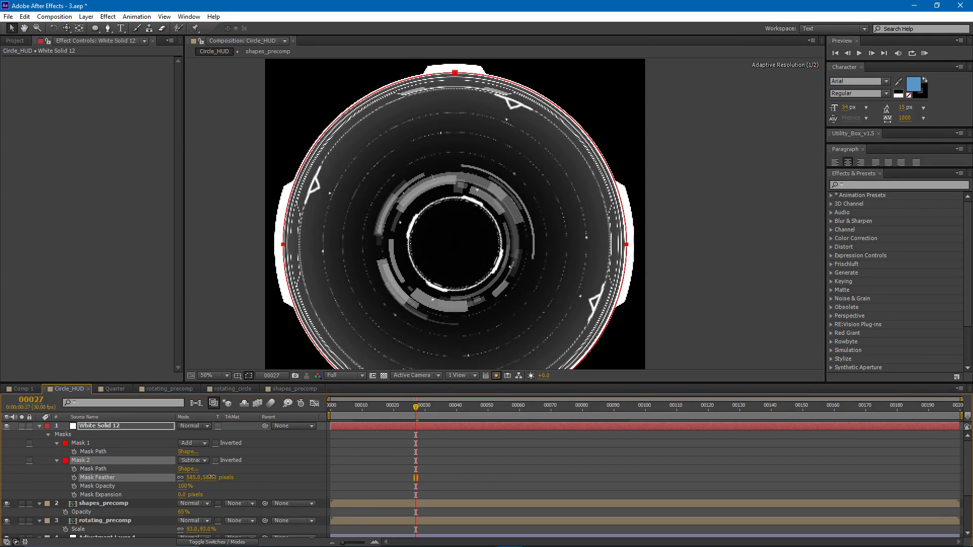
- Apply the Cell Pattern effect to the white solid
left_click(135, 427)
left_click(112, 17)
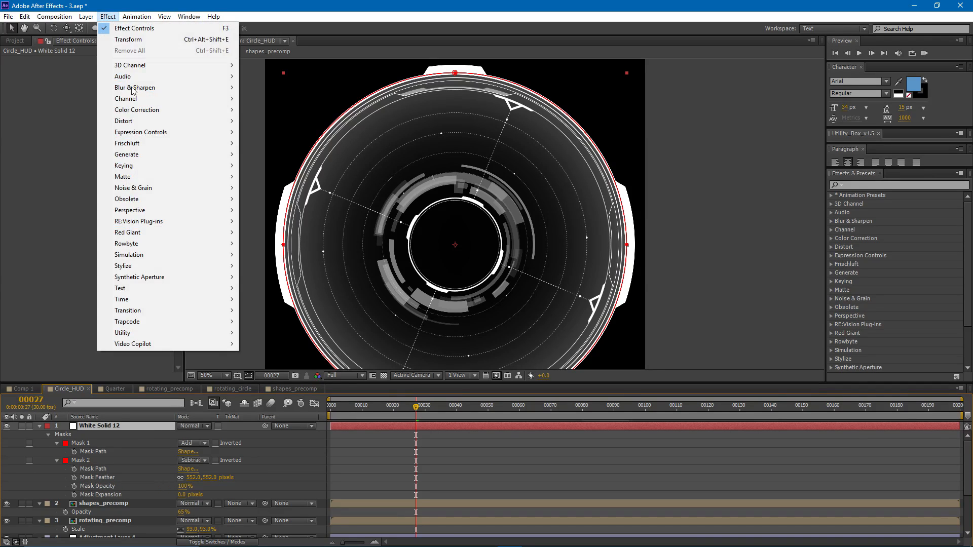
mouse_move(157, 160)
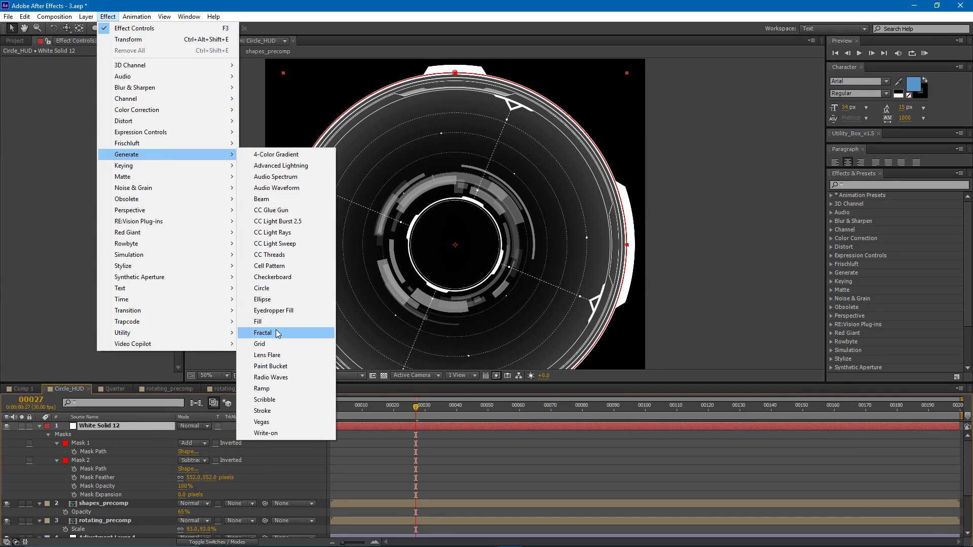
left_click(282, 267)
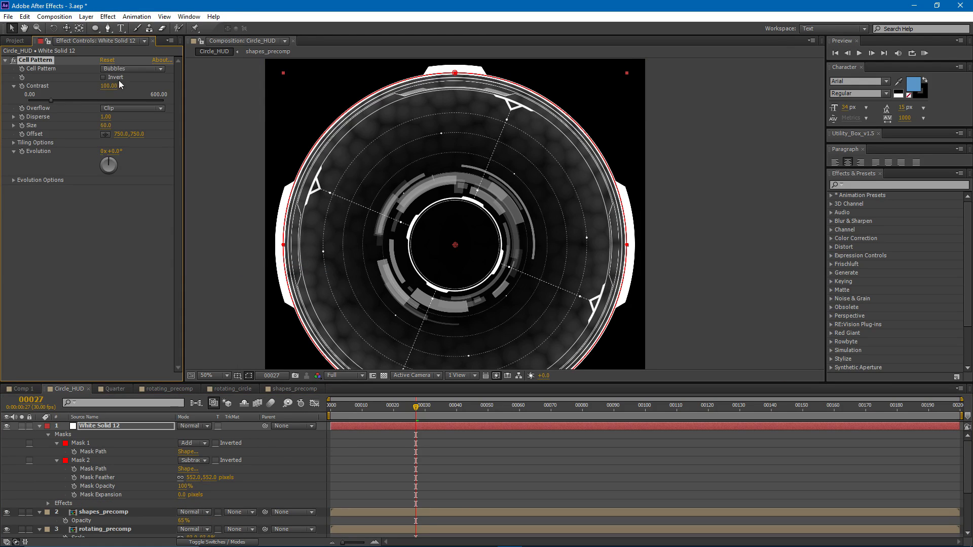
- Set the Cell Pattern's Disperse to 0, Size to 6 and Contrast to about 499
left_click(108, 117)
left_click(108, 125)
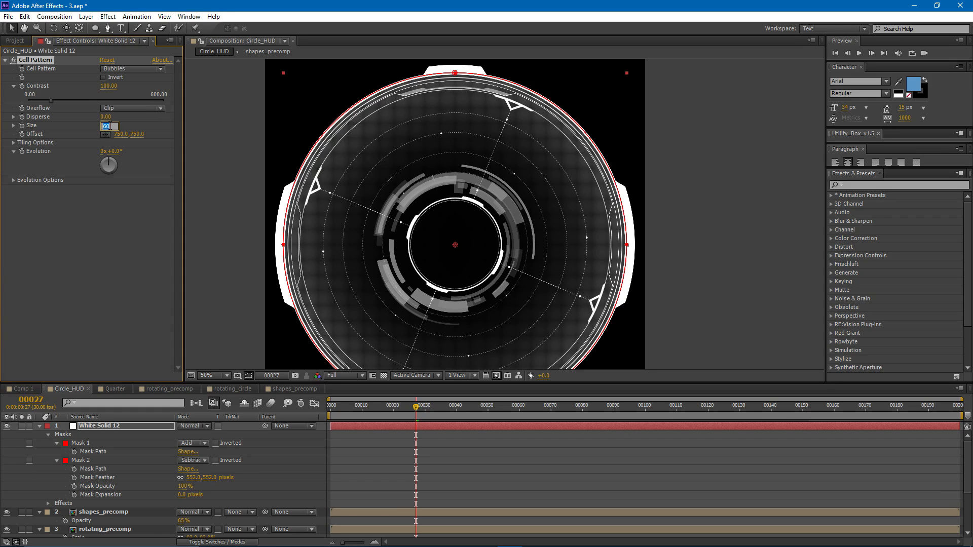
key("Return")
scroll(406, 178, "up", 2)
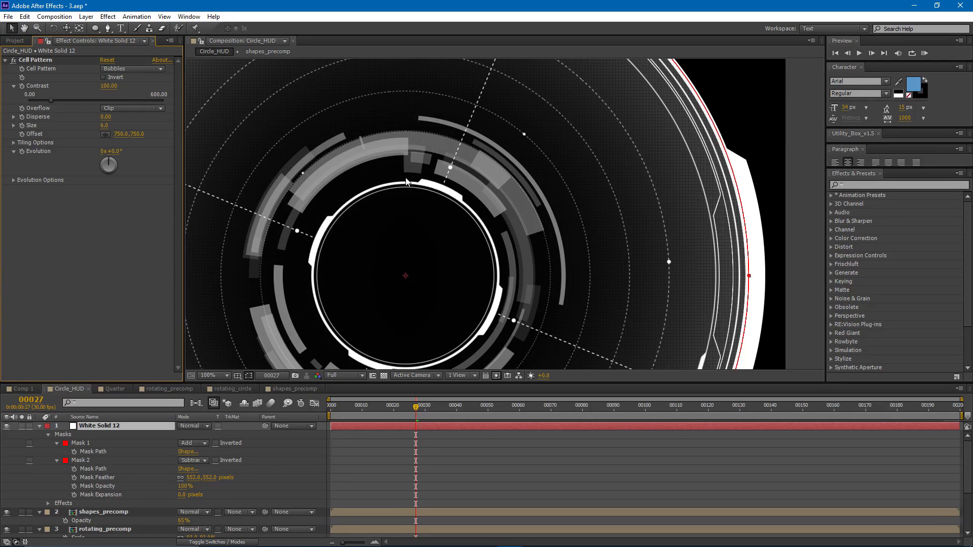
left_click_drag(109, 86, 472, 124)
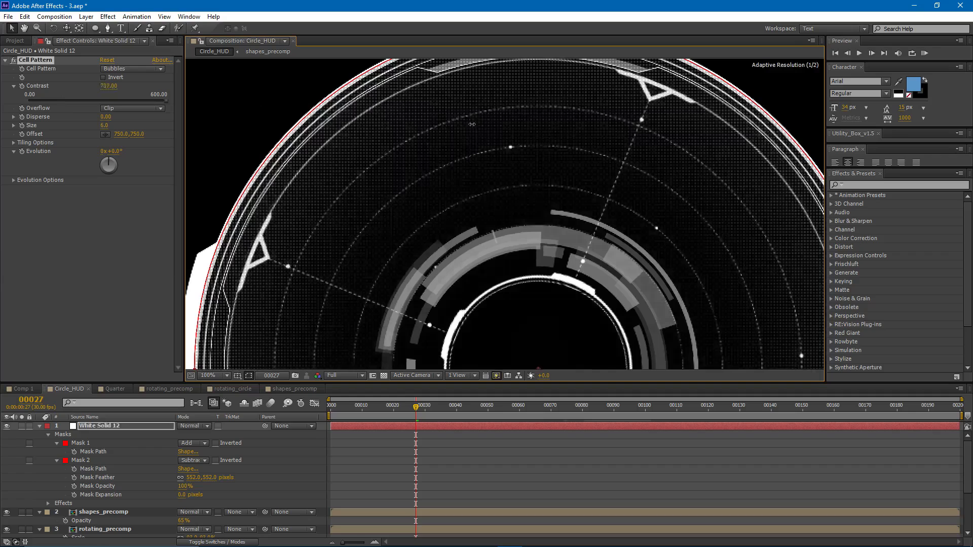
scroll(338, 182, "up", 2)
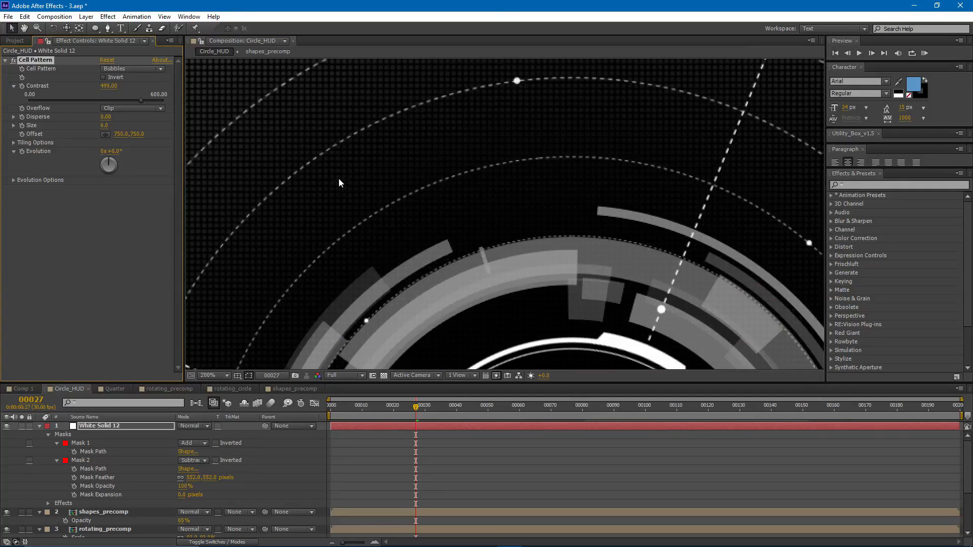
- Solo the white solid and set its Cell Pattern Size to 8, then turn its solo off
left_click(21, 426)
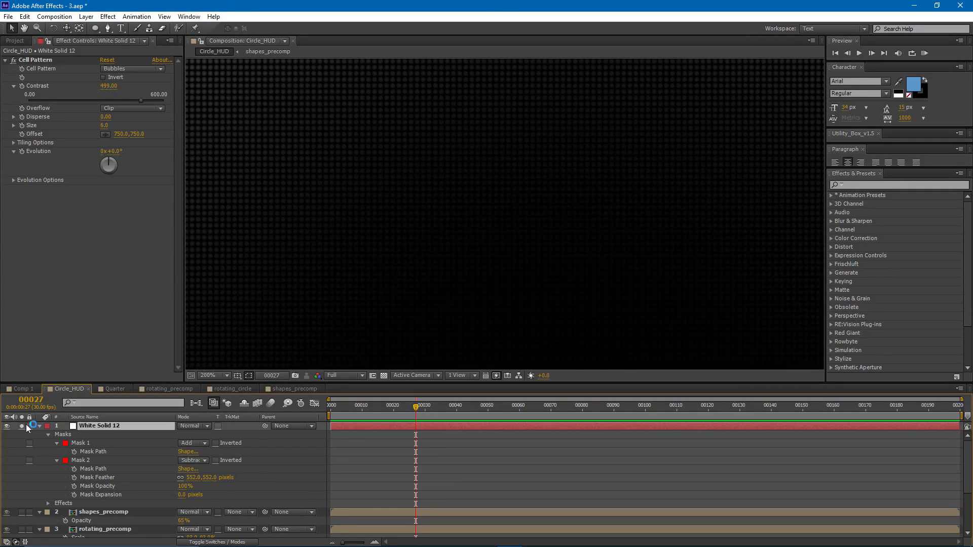
scroll(413, 235, "down", 2)
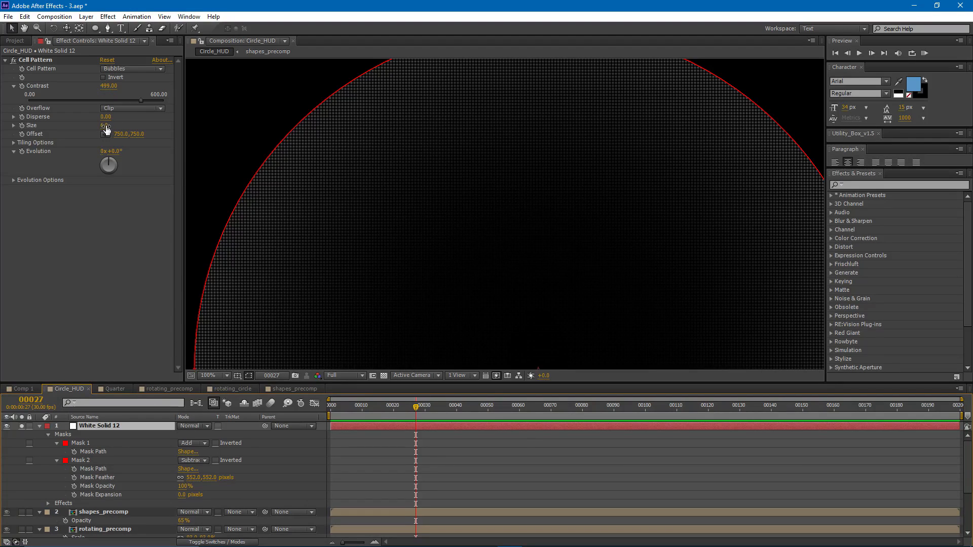
left_click_drag(107, 130, 108, 128)
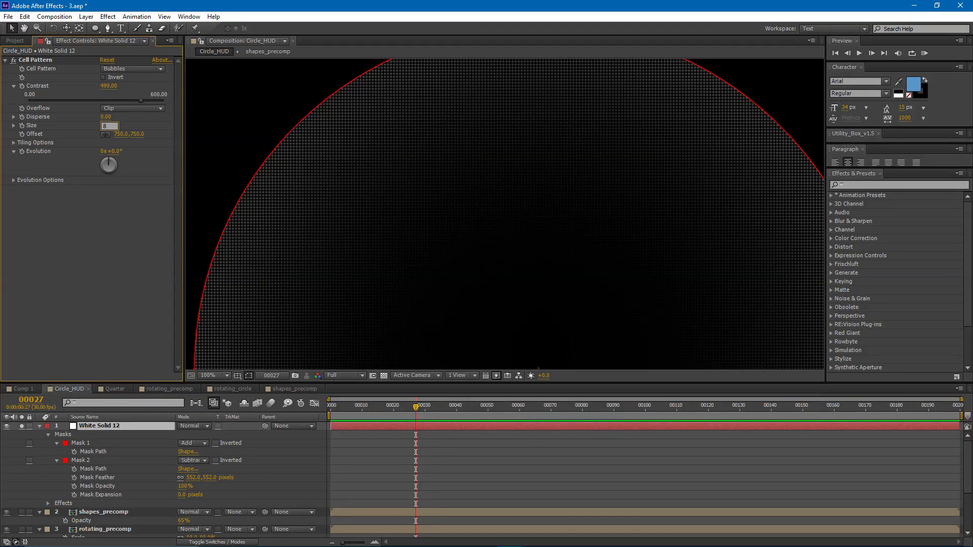
left_click(20, 426)
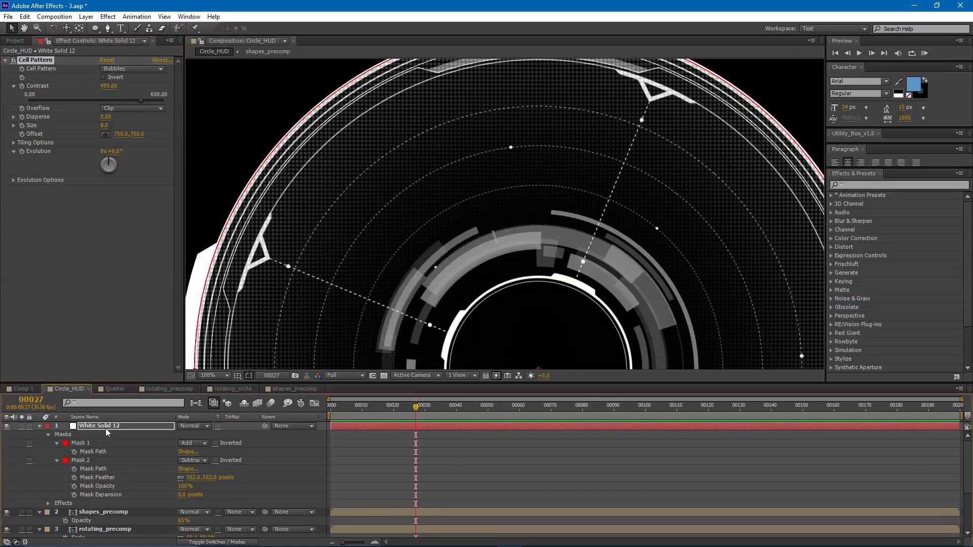
scroll(394, 347, "down", 2)
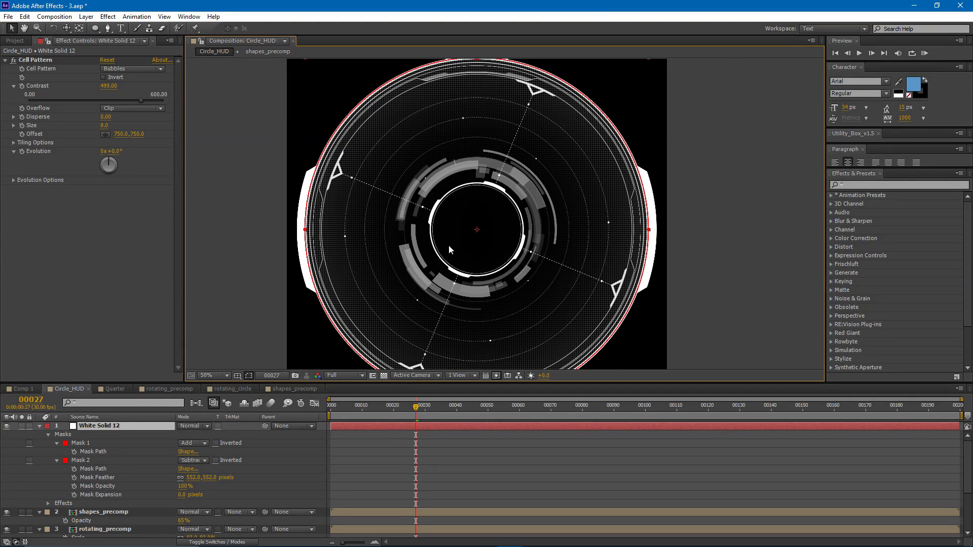
left_click_drag(451, 222, 435, 214)
- Keyframe the white solid's Scale at 100% on frame 30 and 28% on frame 0
left_click(418, 407)
key("Page_Down")
key("Page_Down")
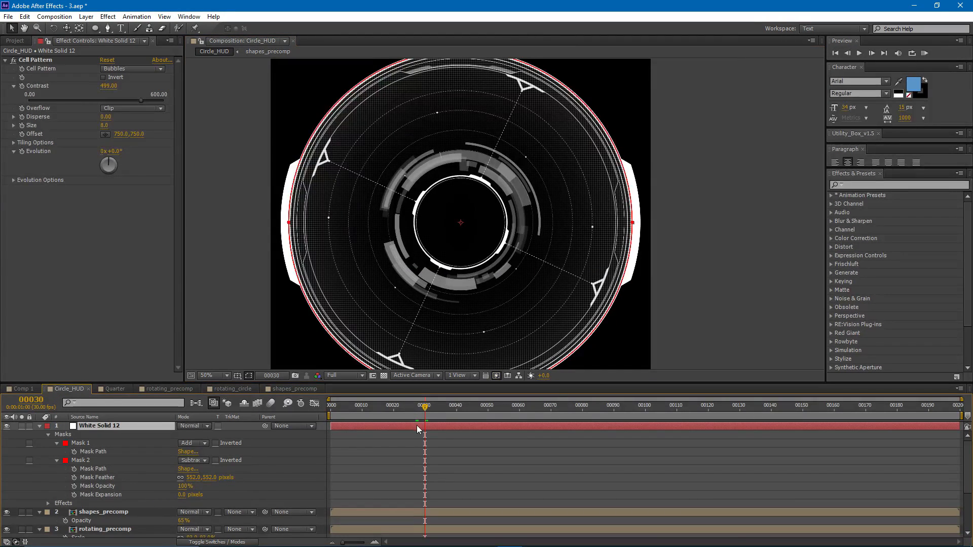
key("s")
left_click(65, 434)
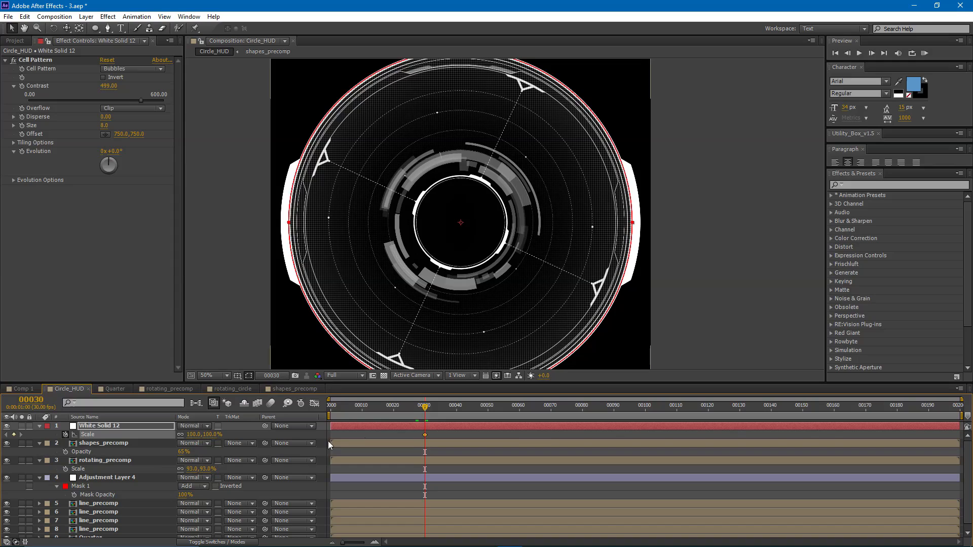
left_click_drag(425, 407, 311, 416)
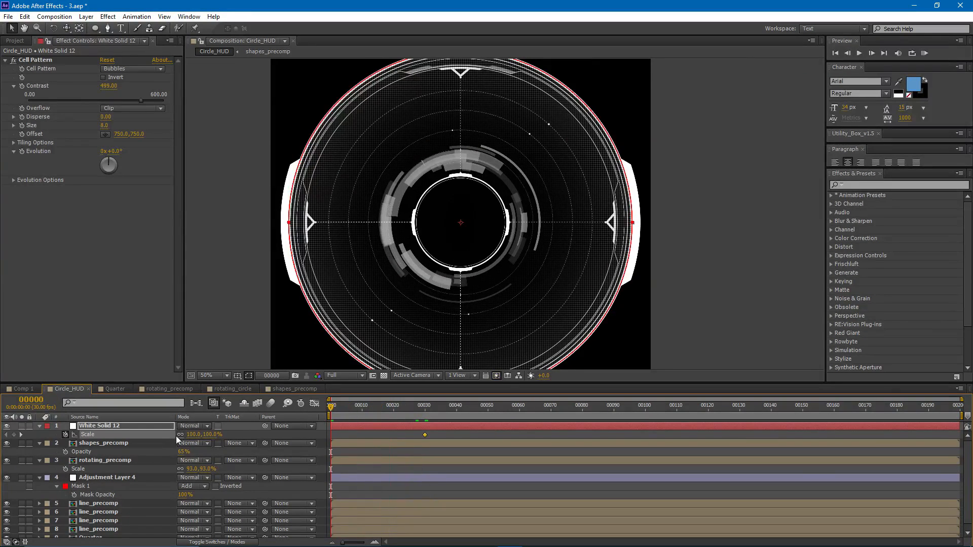
left_click_drag(196, 434, 161, 443)
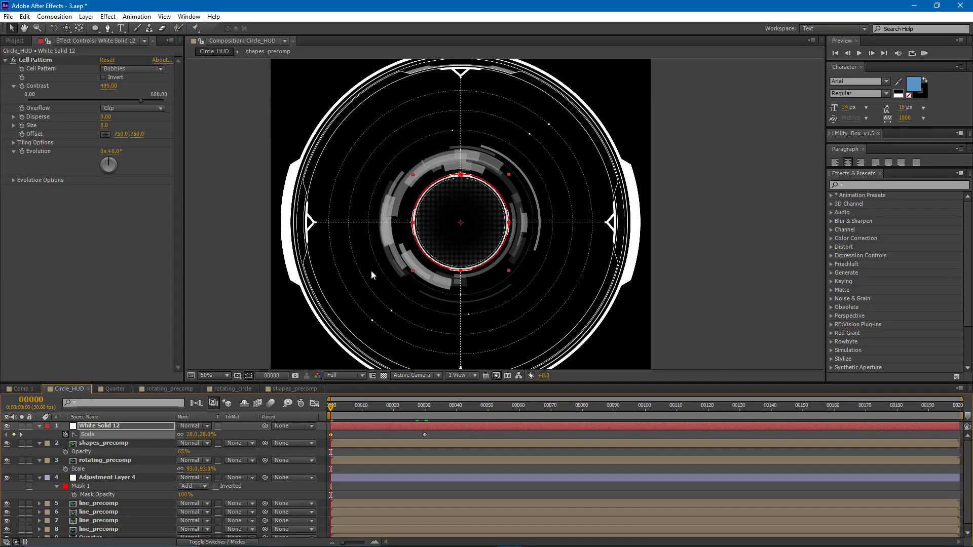
- Keyframe the white solid's Opacity at 100% on frame 0 and 0% on frame 30
scroll(451, 203, "up", 4)
key("t")
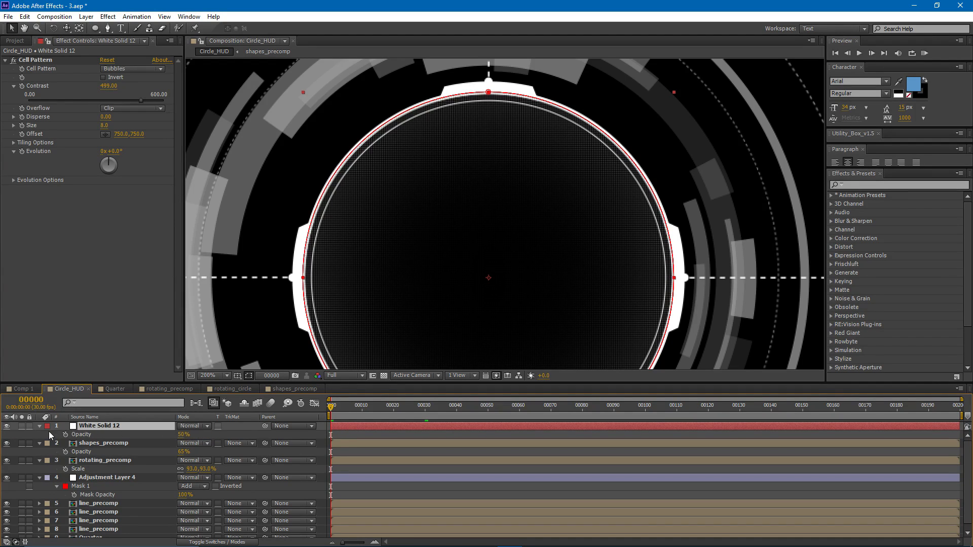
left_click(66, 435)
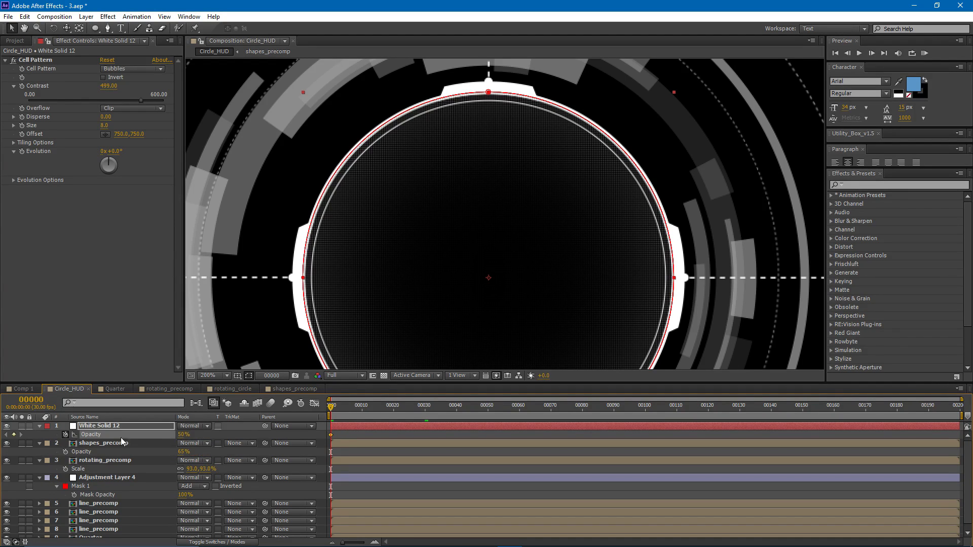
left_click(183, 434)
type("100")
key("Return")
left_click_drag(385, 408, 425, 413)
left_click(186, 434)
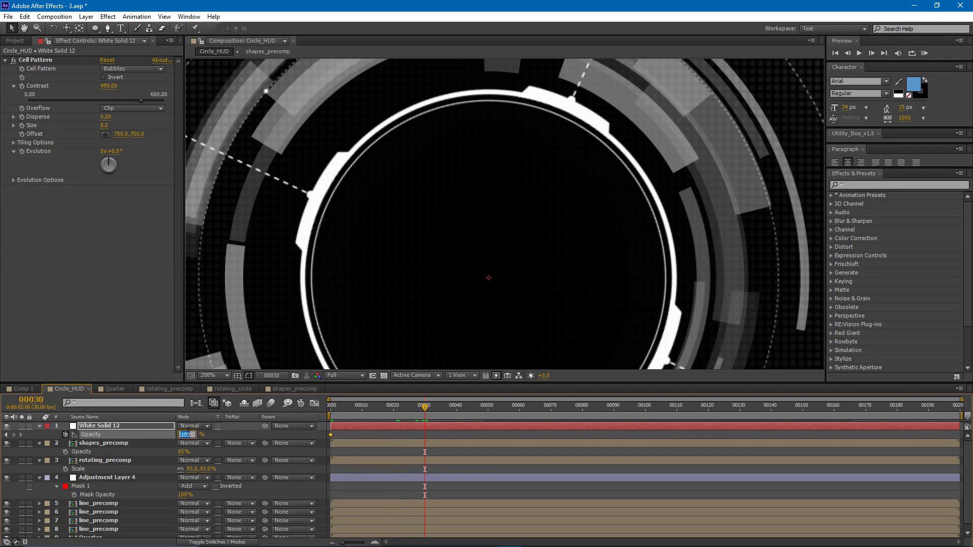
type("0")
key("Return")
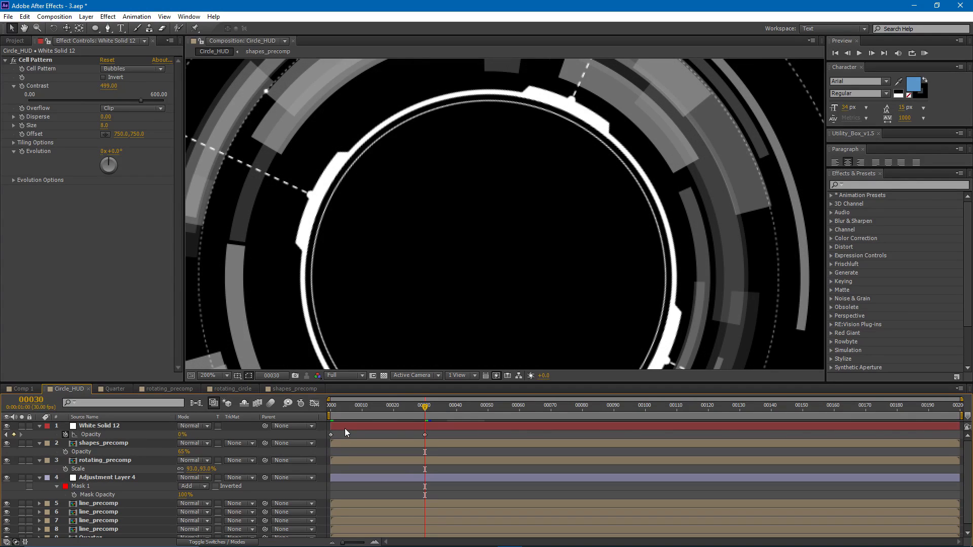
- Reveal the white solid's Scale alongside Opacity and add the expression loopOut('cycle') to Scale
key("shift+s")
scroll(415, 223, "down", 4)
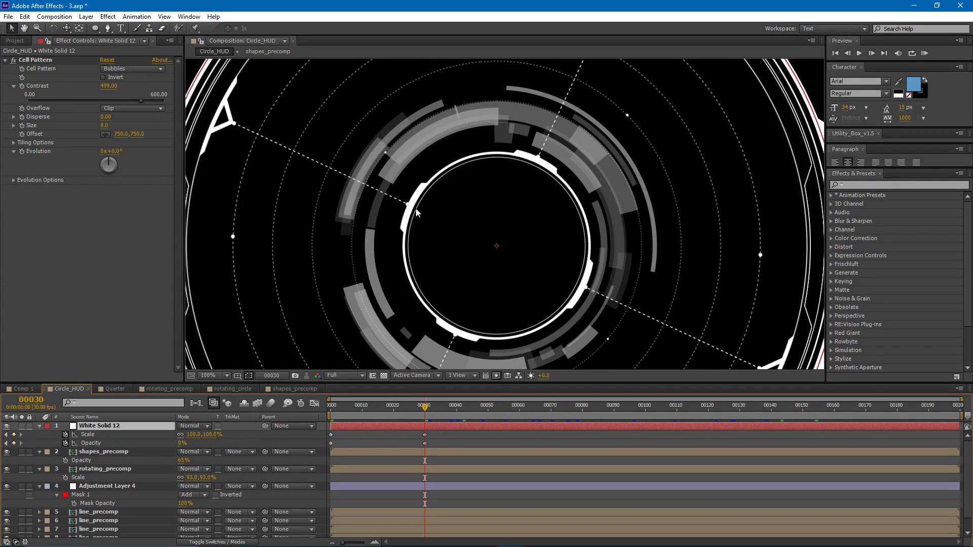
left_click_drag(412, 409, 323, 447)
left_click(446, 437)
left_click(382, 424)
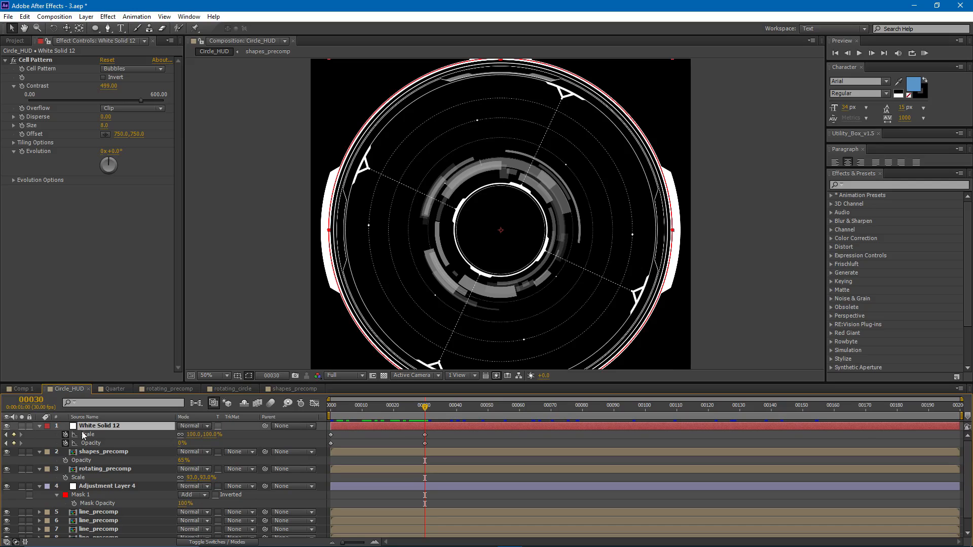
left_click(66, 434, "alt")
key("BackSpace")
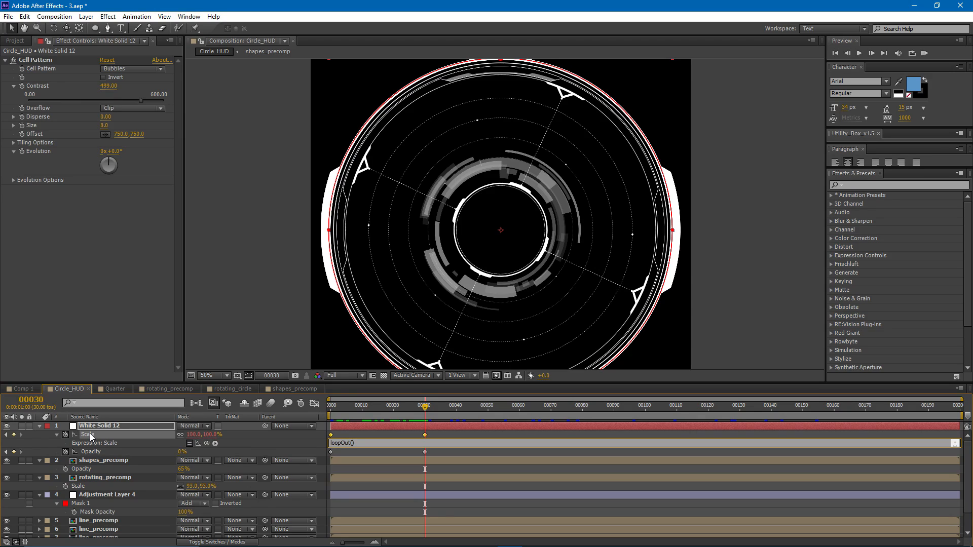
type("loopOut('cycle")
left_click(345, 425)
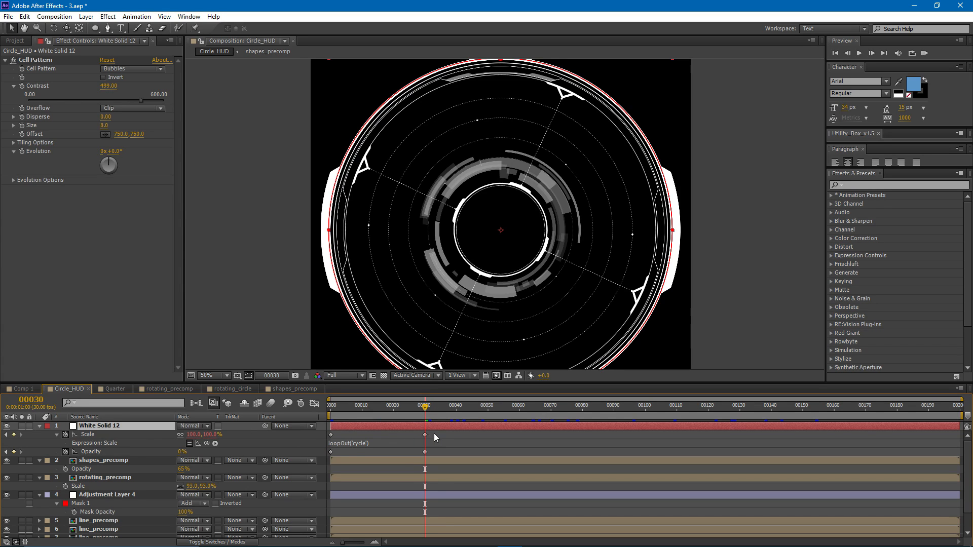
- Copy the loopOut('cycle') expression from Scale to the white solid's Opacity and check the loop around frame 30
left_click(432, 408)
left_click_drag(439, 412, 418, 415)
left_click(359, 443)
key("ctrl+c")
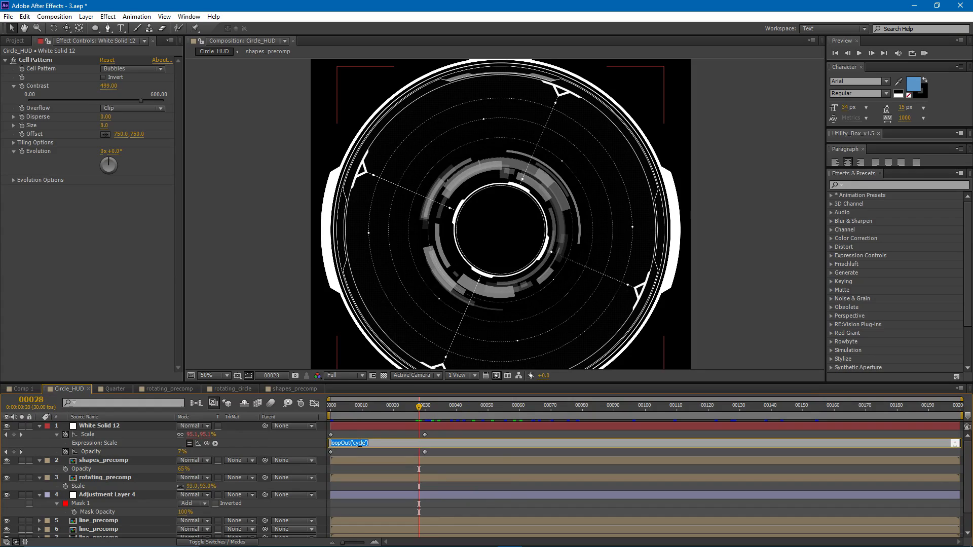
left_click(348, 426)
left_click(65, 452, "alt")
key("ctrl+v")
left_click(353, 428)
left_click(425, 444)
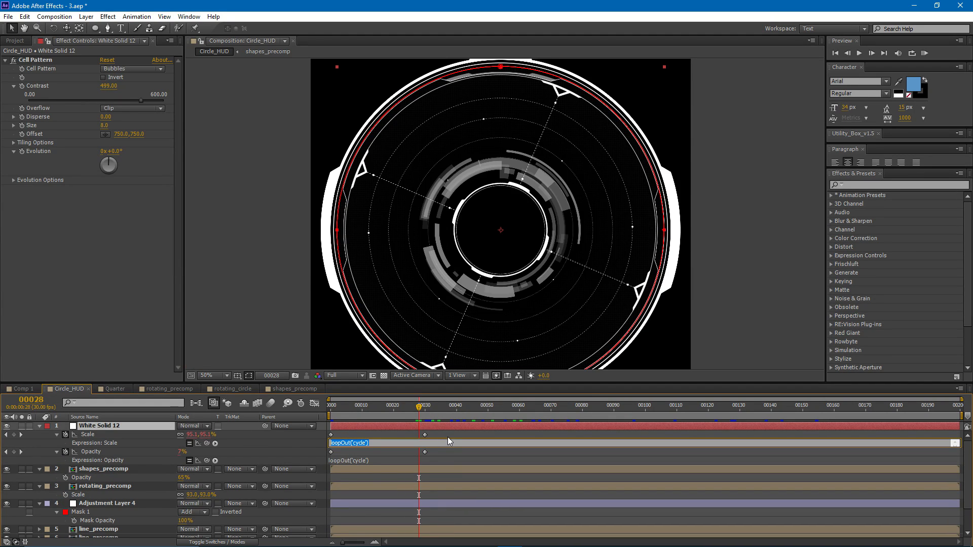
left_click(448, 437)
mouse_move(424, 418)
left_mouse_down()
mouse_move(752, 409)
mouse_move(429, 426)
left_mouse_up()
key("slash")
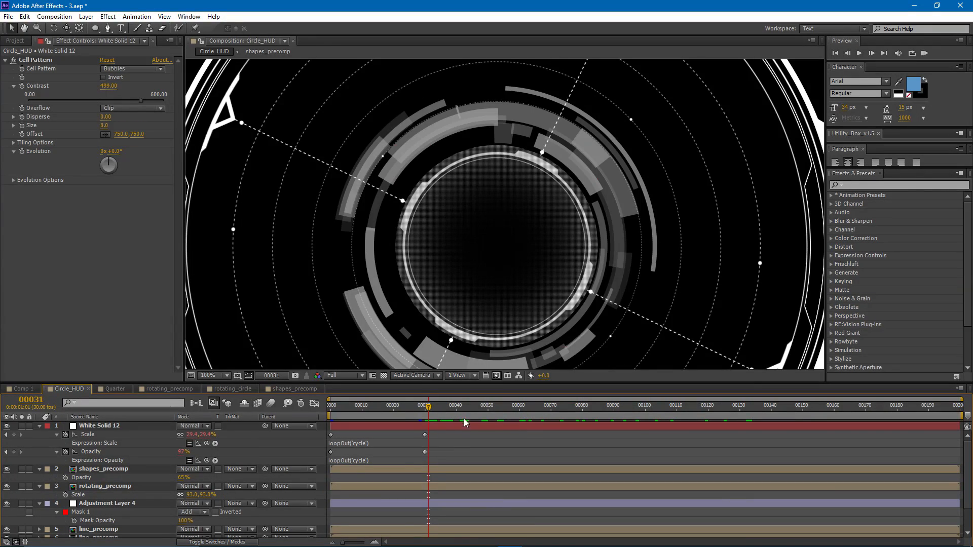
- Create a new white solid on top with a full-size elliptical mask and set its Mask Expansion to about -568 pixels
left_click(464, 426)
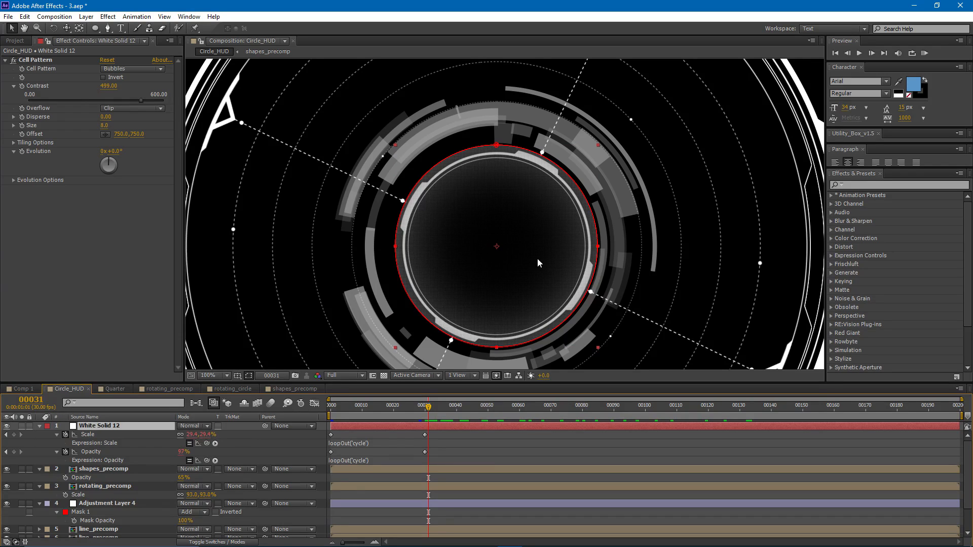
key("ctrl+y")
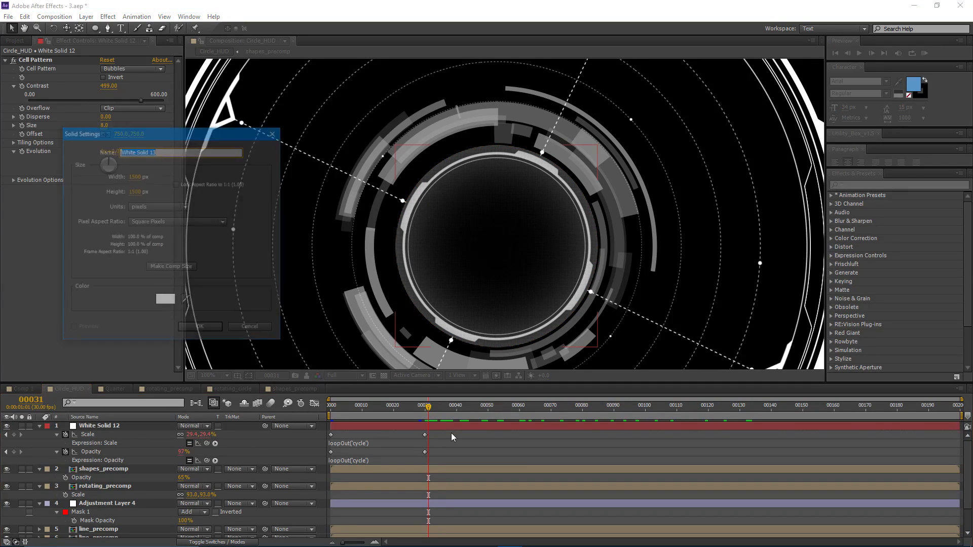
key("Return")
double_click(94, 28)
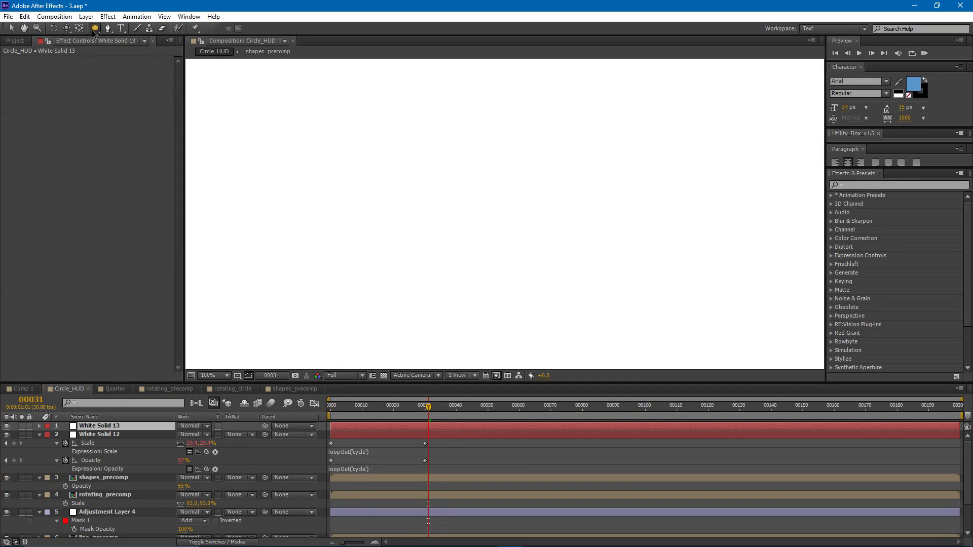
key("comma")
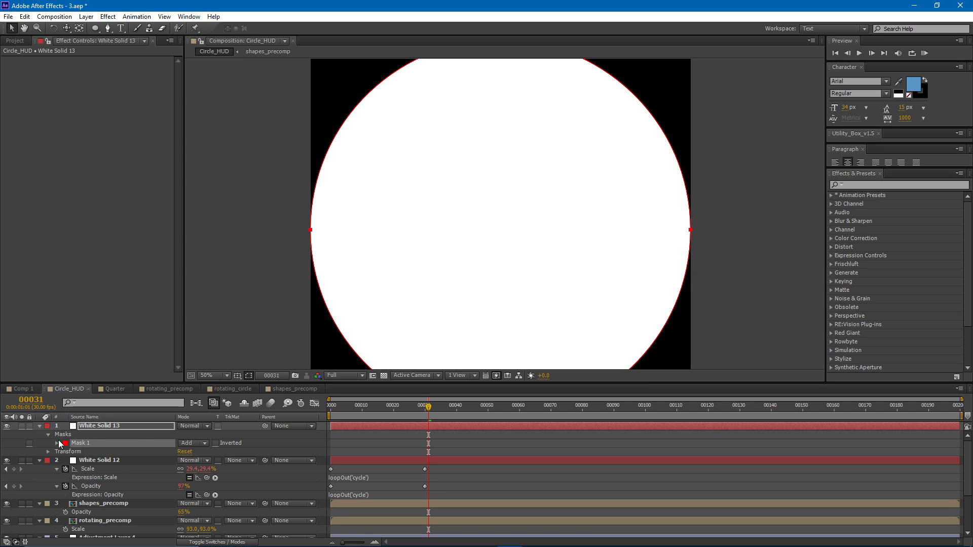
left_click(57, 443)
left_click_drag(188, 478, 53, 483)
key("period")
left_click_drag(184, 478, 217, 472)
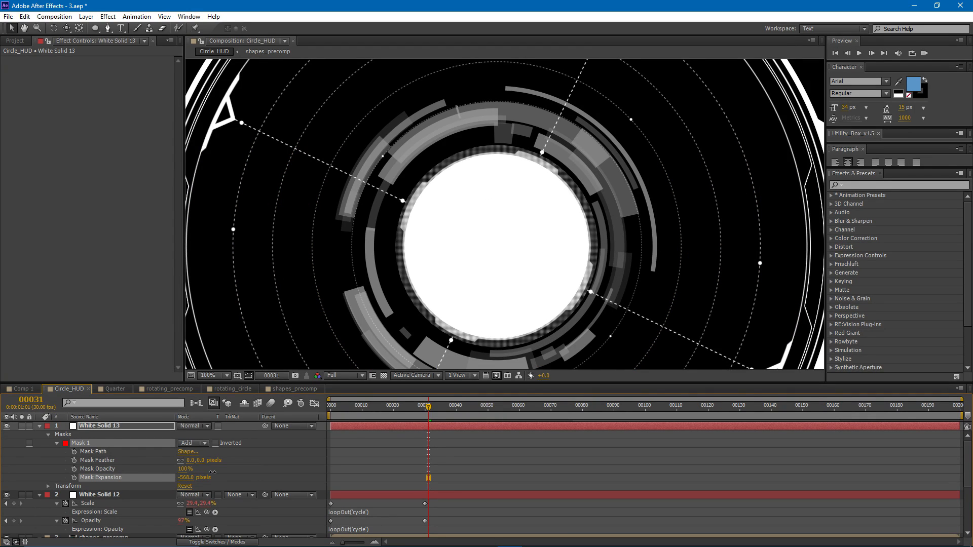
- Set White Solid 12's track matte to Luma Inverted Matte "White Solid 13" and preview the pulse up to frame 110
left_click(95, 494)
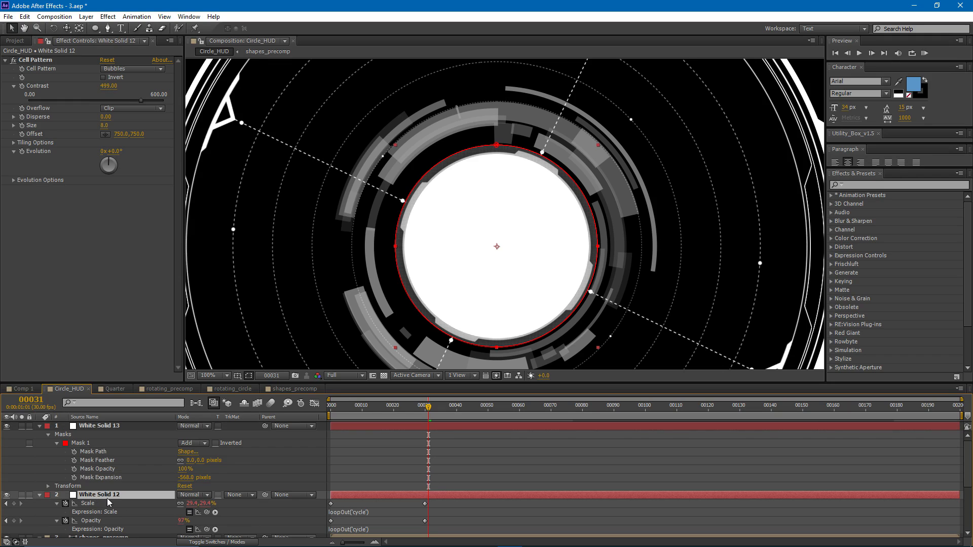
left_click(245, 494)
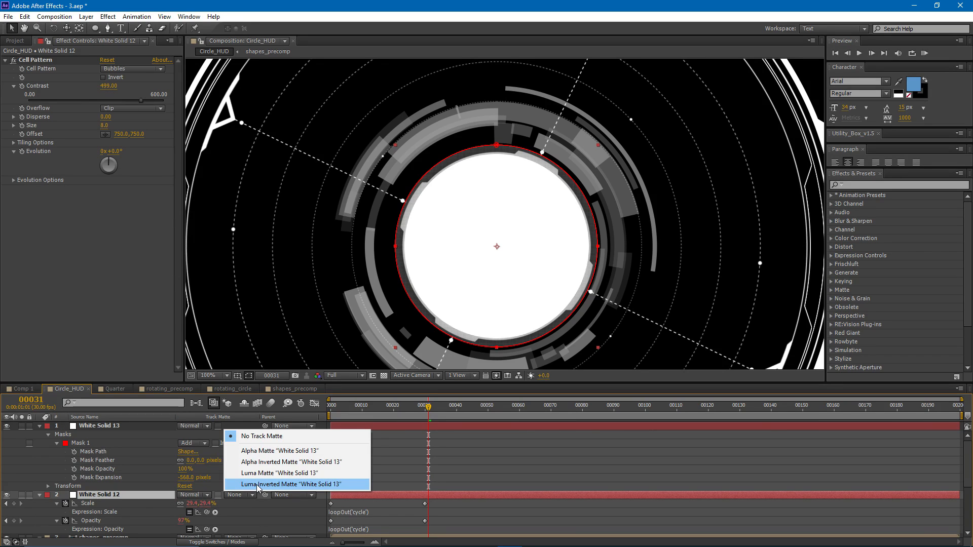
left_click(256, 484)
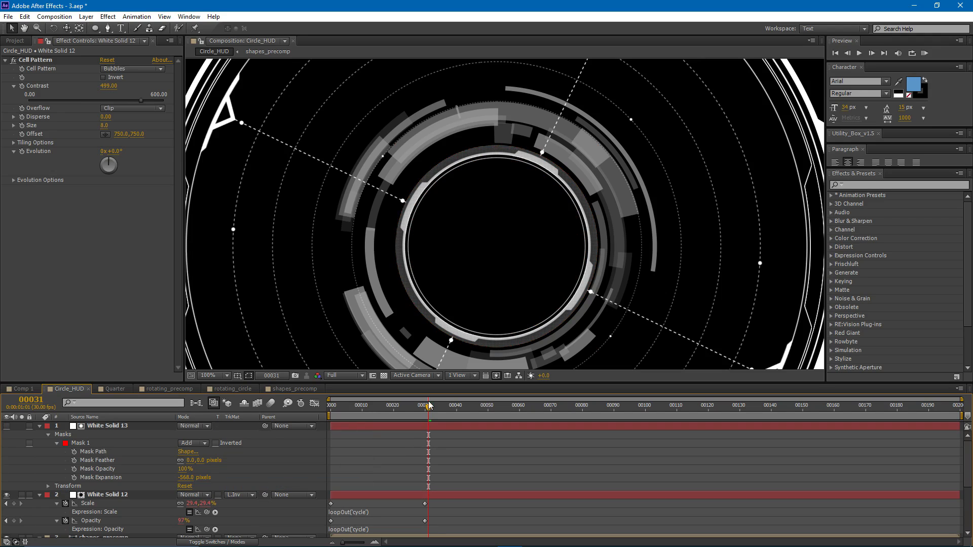
left_click_drag(434, 409, 470, 409)
left_click(117, 426)
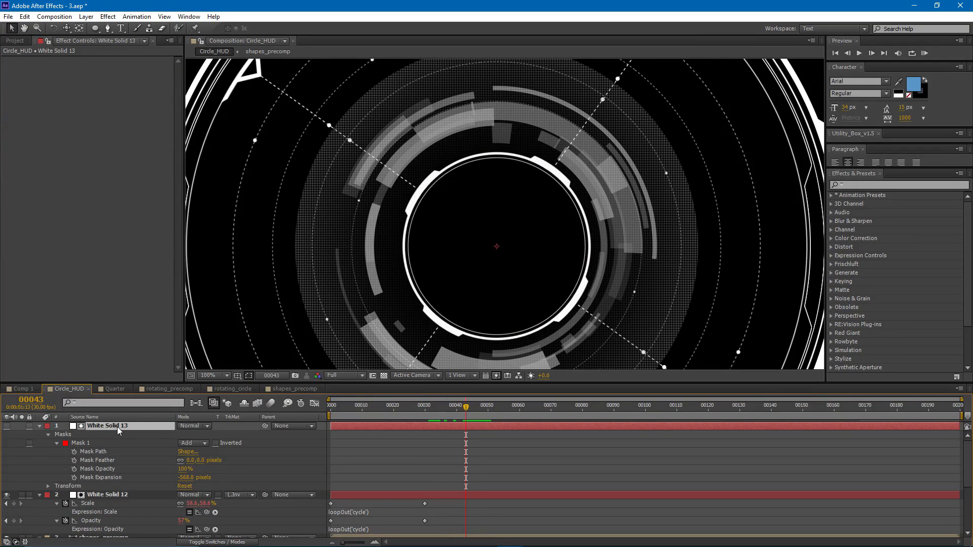
left_click_drag(472, 408, 503, 408)
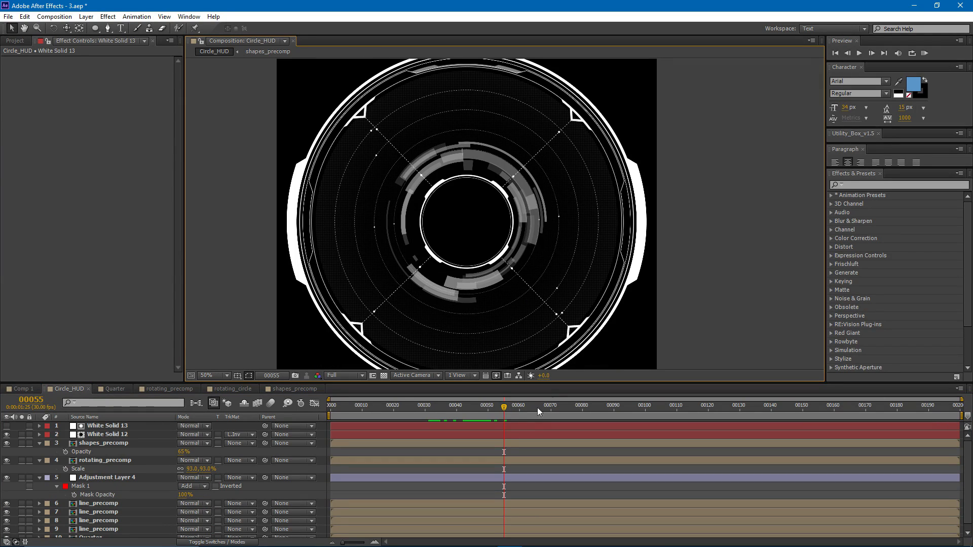
left_click_drag(498, 408, 677, 412)
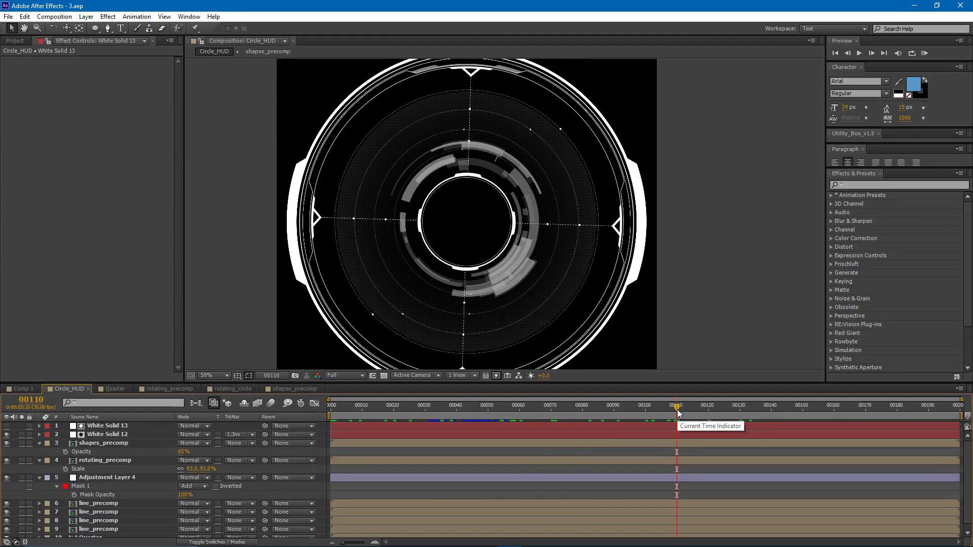
- Create a new 1920 x 1080 composition and show the project's item list
left_click(53, 17)
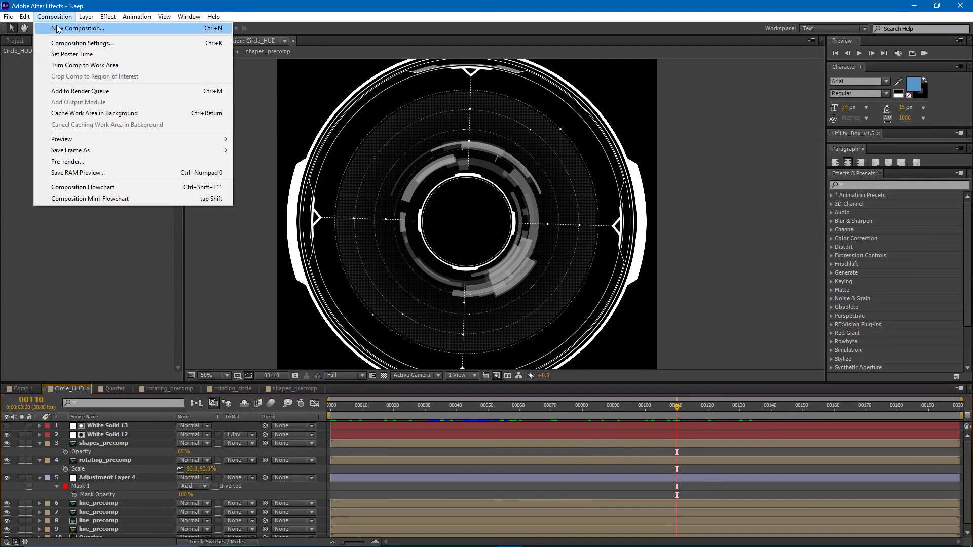
left_click(63, 27)
left_click(682, 188)
type("1920")
key("Tab")
type("10")
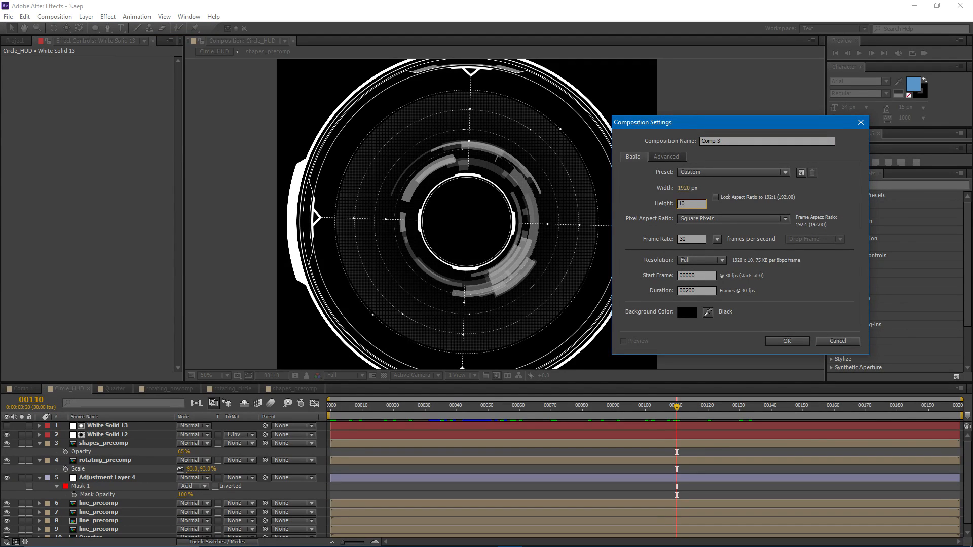
type("80")
key("Return")
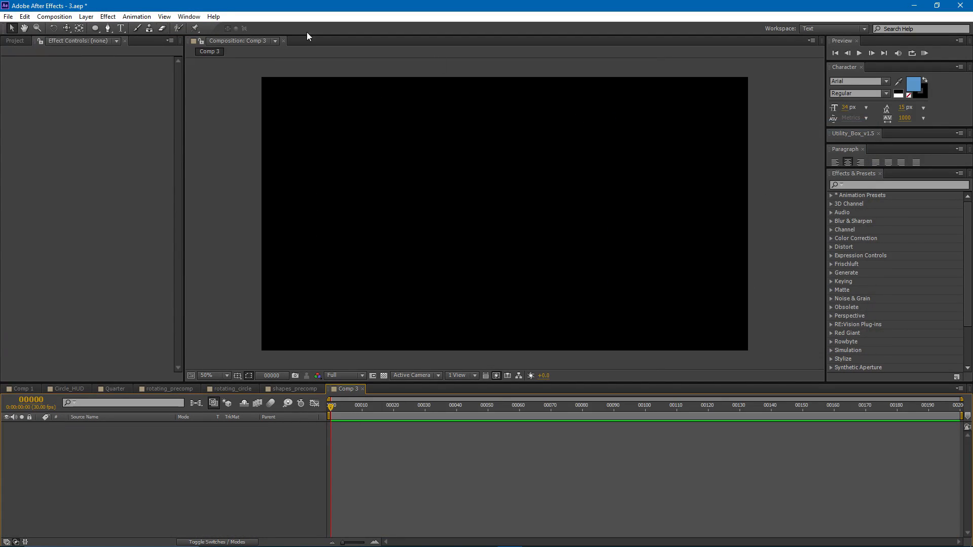
left_click(11, 42)
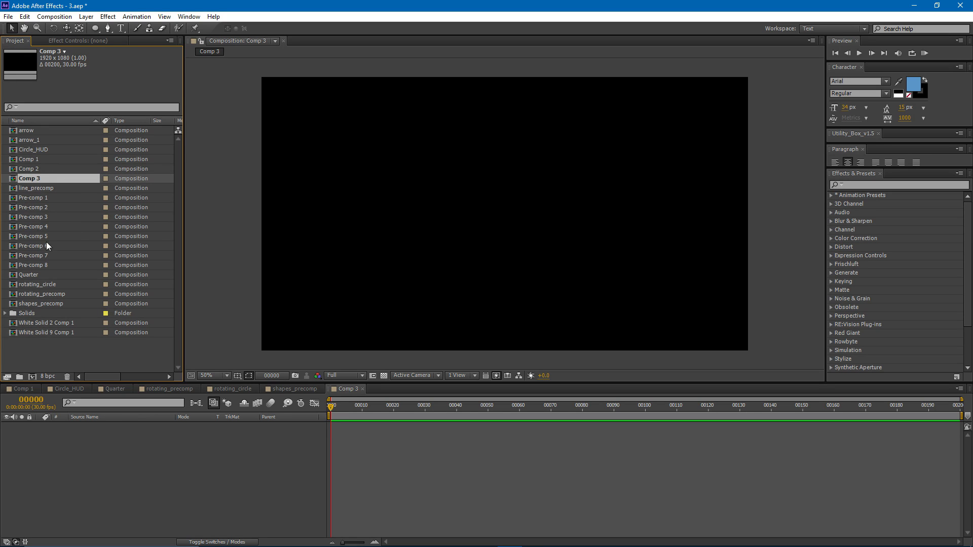
- Add the Circle_HUD composition to Comp 3 as a layer and set its Scale to 40%
left_click_drag(28, 151, 68, 442)
key("s")
mouse_move(195, 435)
left_mouse_down()
mouse_move(165, 438)
mouse_move(206, 439)
left_mouse_up()
left_click(193, 435)
type("40")
key("Return")
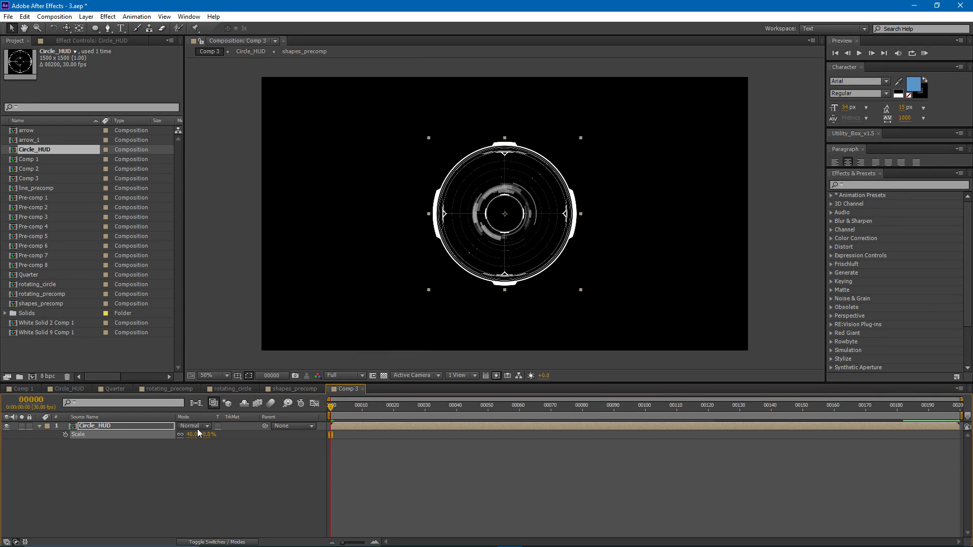
- Duplicate the Circle_HUD layer twice and arrange the three circles side by side in a level row
left_click_drag(366, 250, 547, 239)
key("ctrl+d")
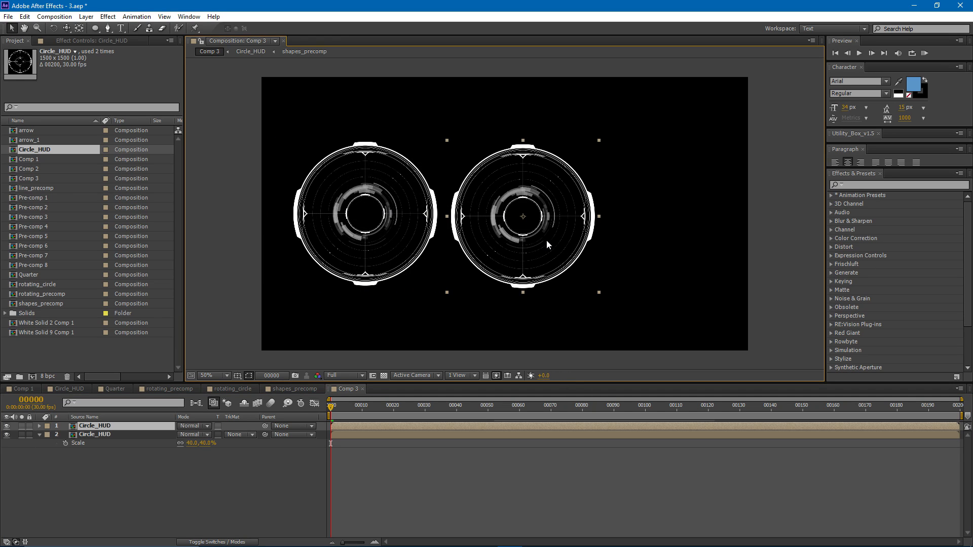
key("ctrl+z")
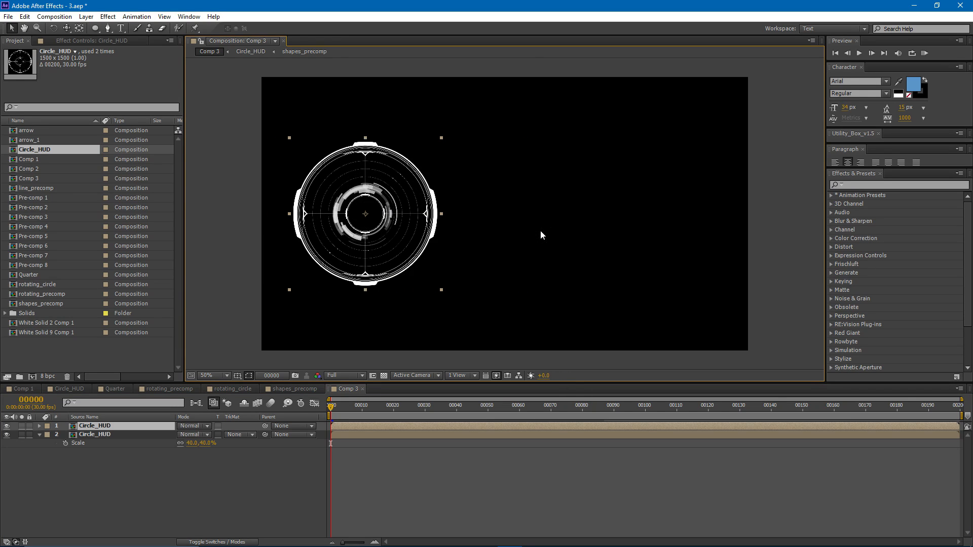
left_click_drag(388, 232, 692, 231)
key("ctrl+d")
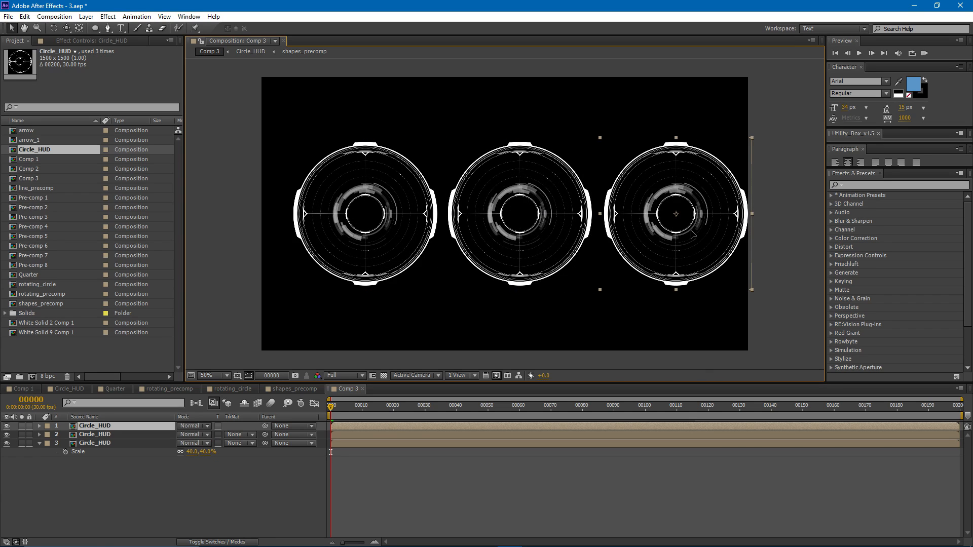
- Select all three Circle_HUD layers and set their Scale to 35%
left_click(460, 218, "shift")
left_click(379, 215, "shift")
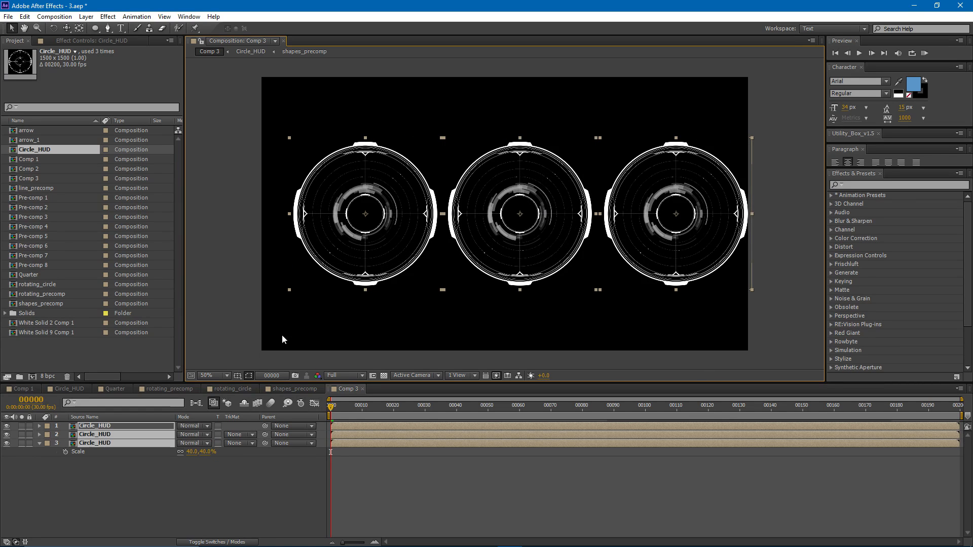
key("s")
left_click(191, 436)
type("35")
key("Return")
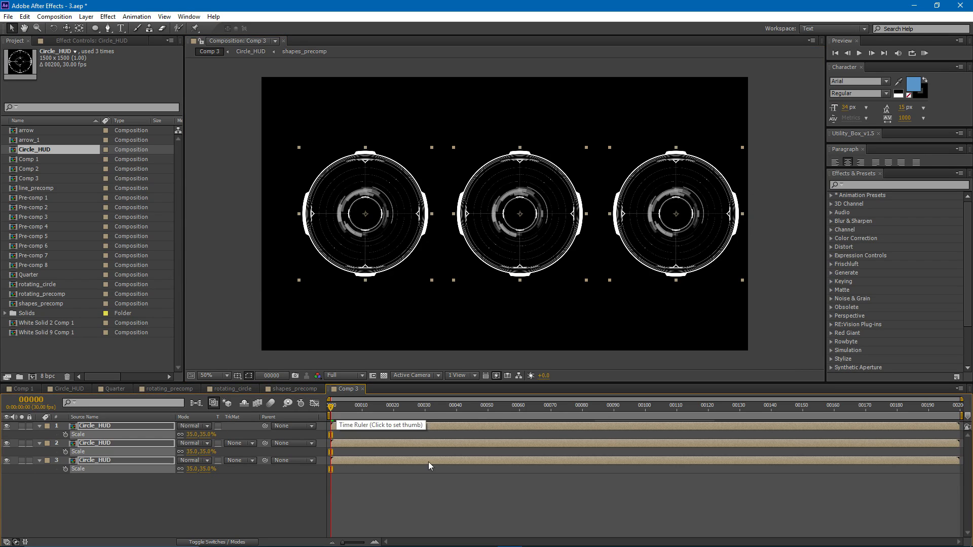
- Shift each of the three circles slightly to even out the spacing along the row
left_click(376, 296)
left_click_drag(381, 224, 369, 225)
left_click_drag(560, 223, 539, 221)
left_click_drag(666, 223, 658, 222)
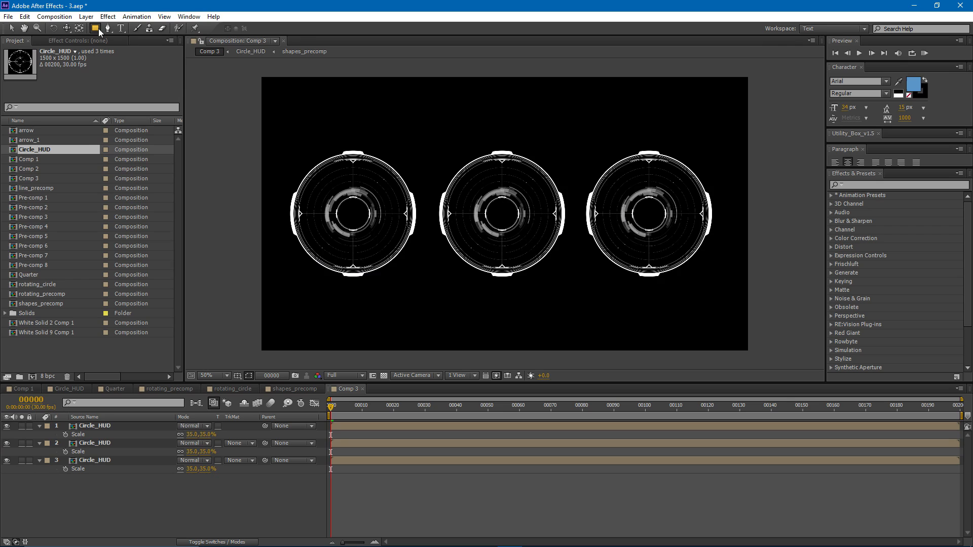
- Create a composition-sized rectangle shape layer and delete its Fill, leaving only the stroke
double_click(97, 28)
key("u")
key("u")
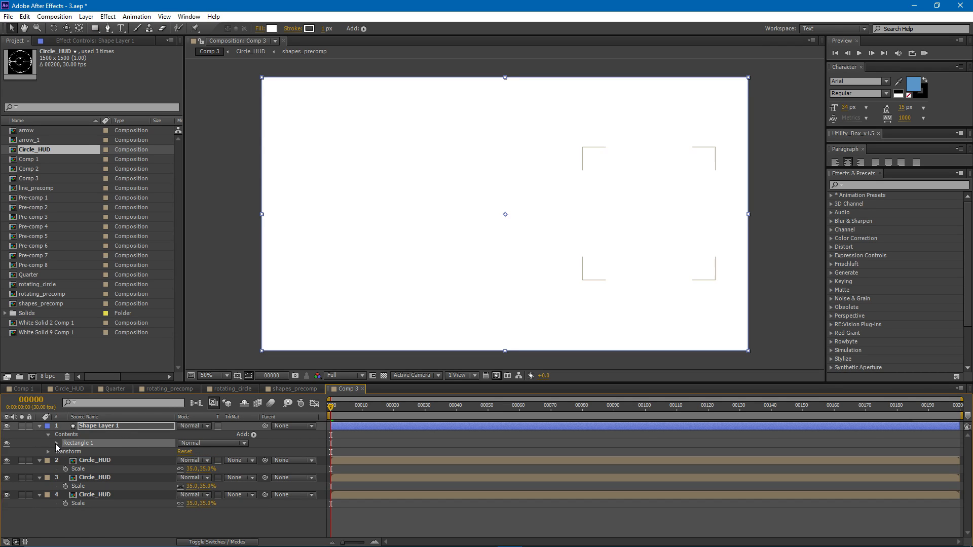
left_click(56, 471)
left_click(78, 486)
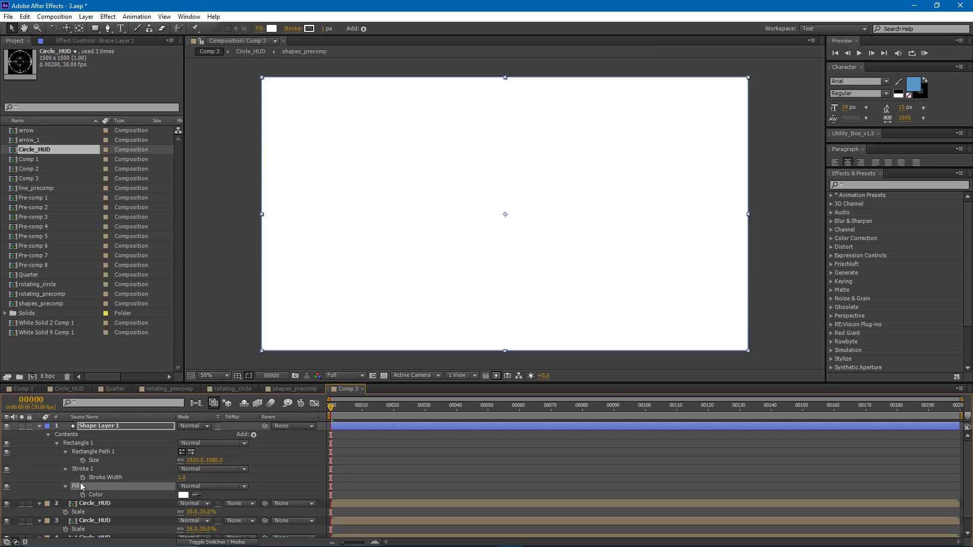
key("Delete")
- Shrink the rectangle outline so it closely frames the three circles and set its Stroke Width to 2
left_click_drag(189, 461, 111, 461)
left_click_drag(505, 340, 501, 297)
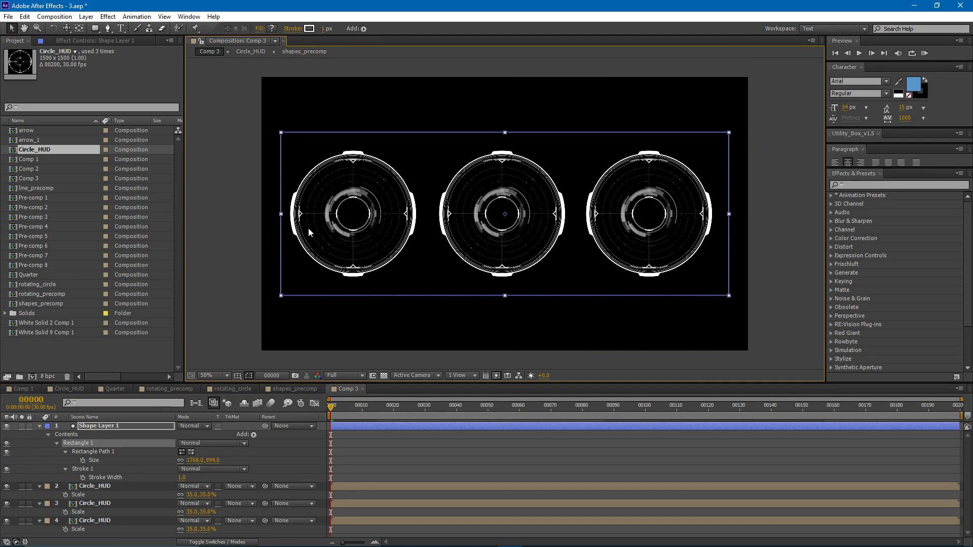
left_click_drag(282, 218, 278, 216)
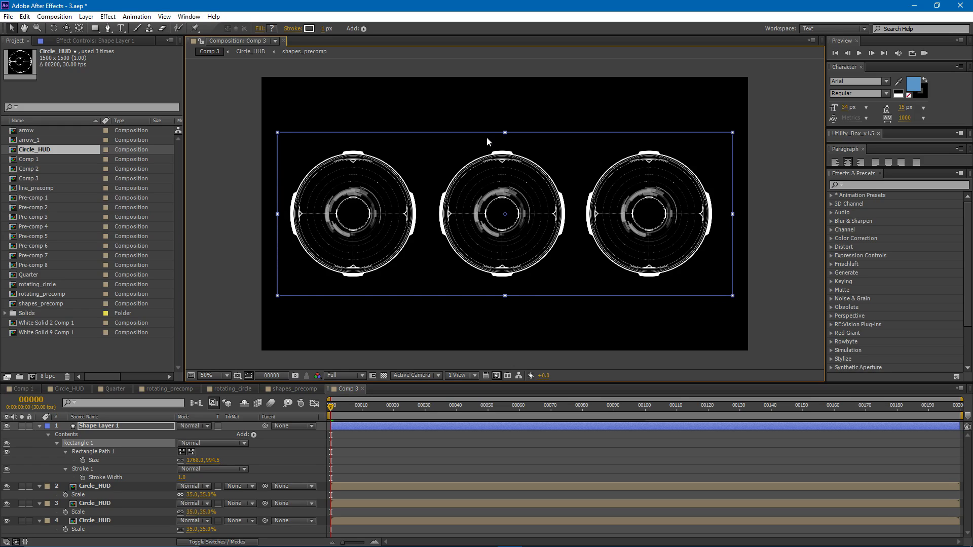
left_click_drag(504, 133, 510, 141)
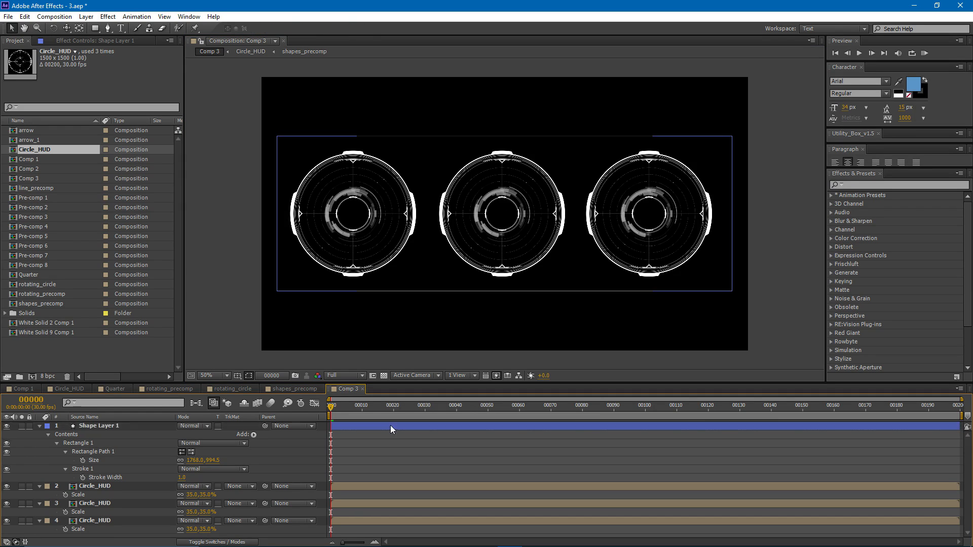
left_click(369, 460)
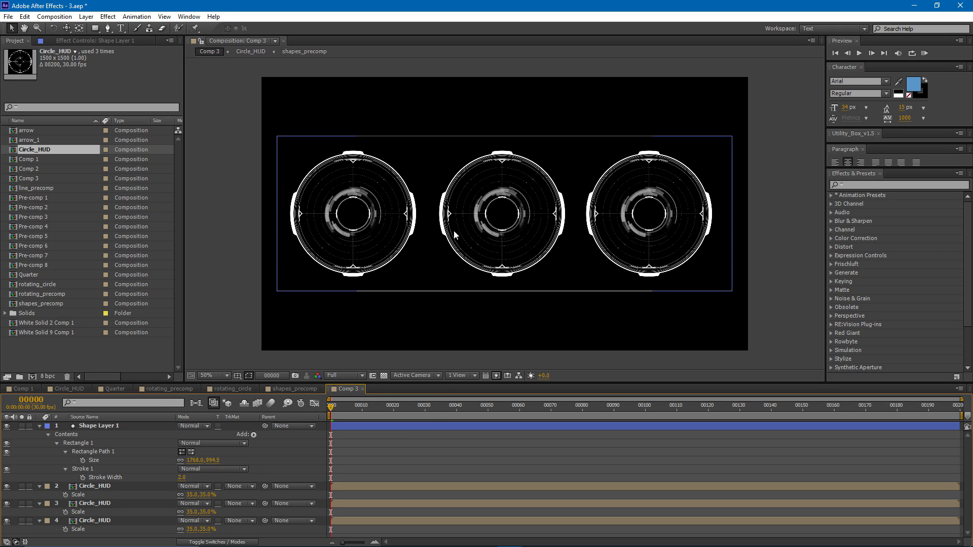
- Draw a short, thin white bar on a new shape layer, centered on the frame's upper edge above the middle circle
left_click(97, 27)
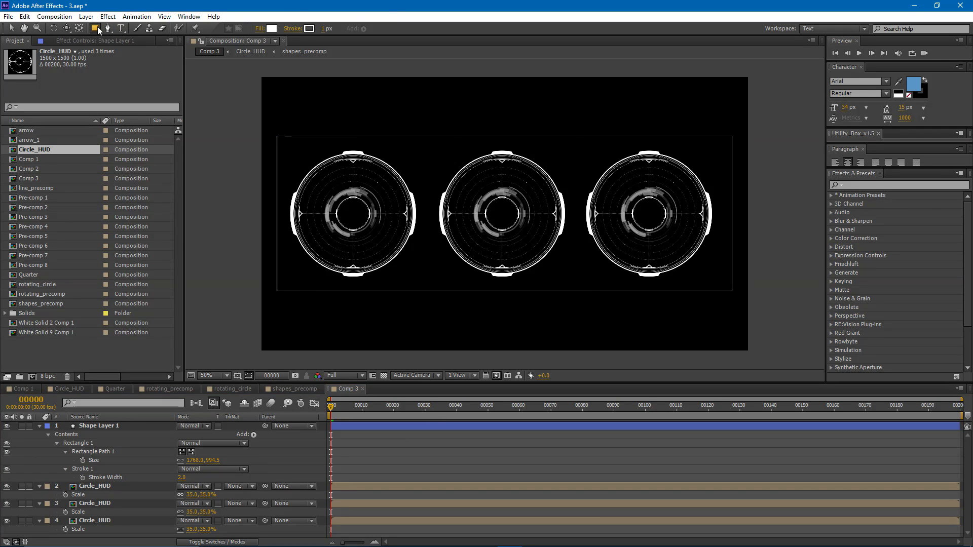
scroll(408, 139, "up", 4)
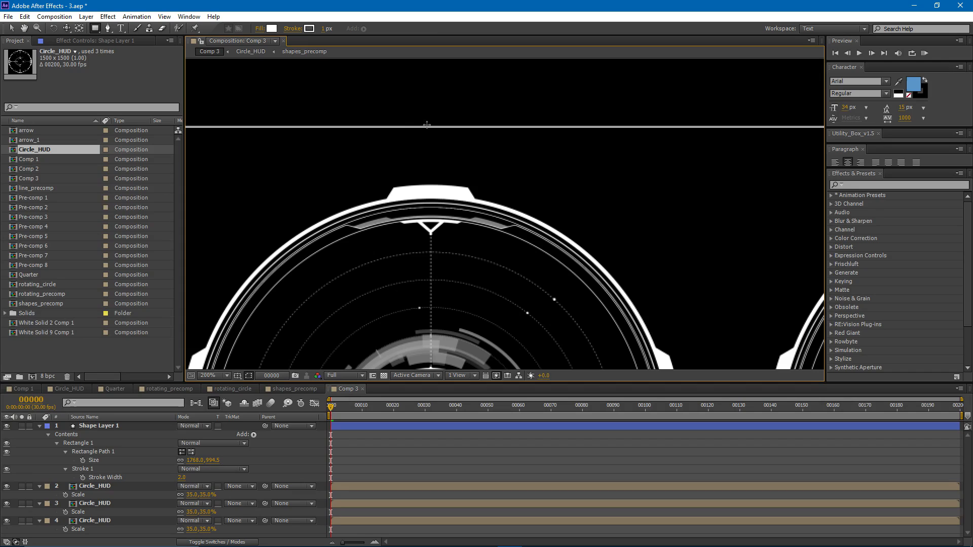
left_click_drag(430, 126, 330, 124)
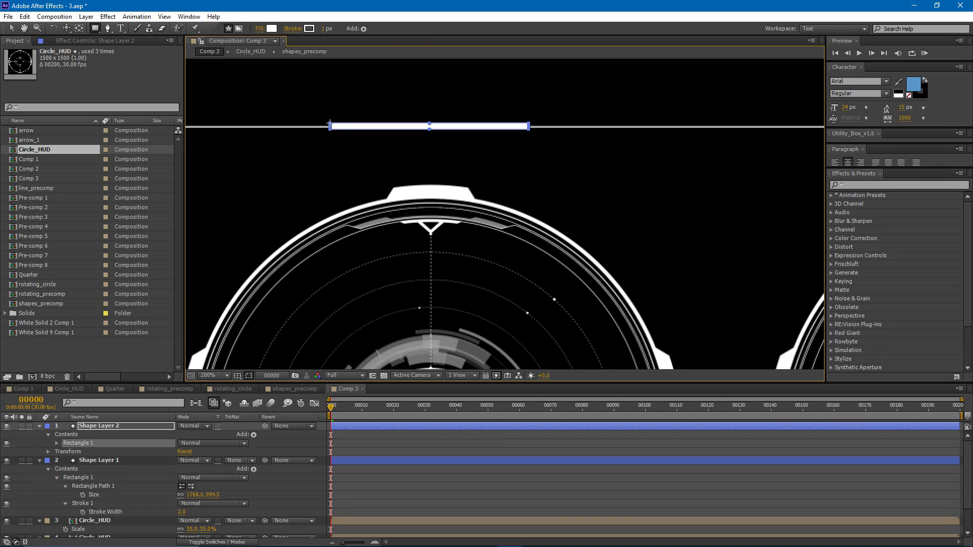
- Duplicate the white bar and move the copy straight down onto the frame's lower edge
key("ctrl+d")
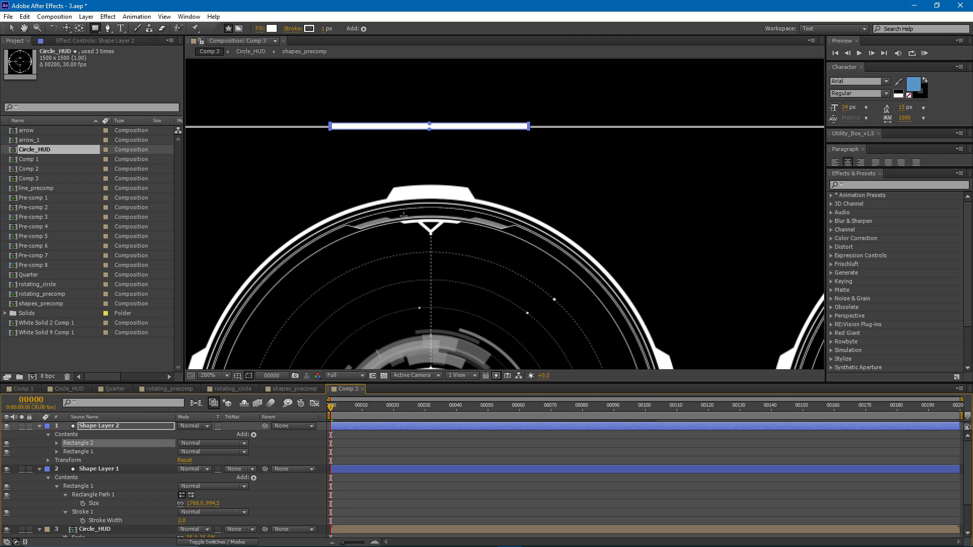
key("v")
left_click_drag(398, 126, 398, 324)
left_click_drag(395, 289, 403, 126)
left_click_drag(398, 163, 411, 321)
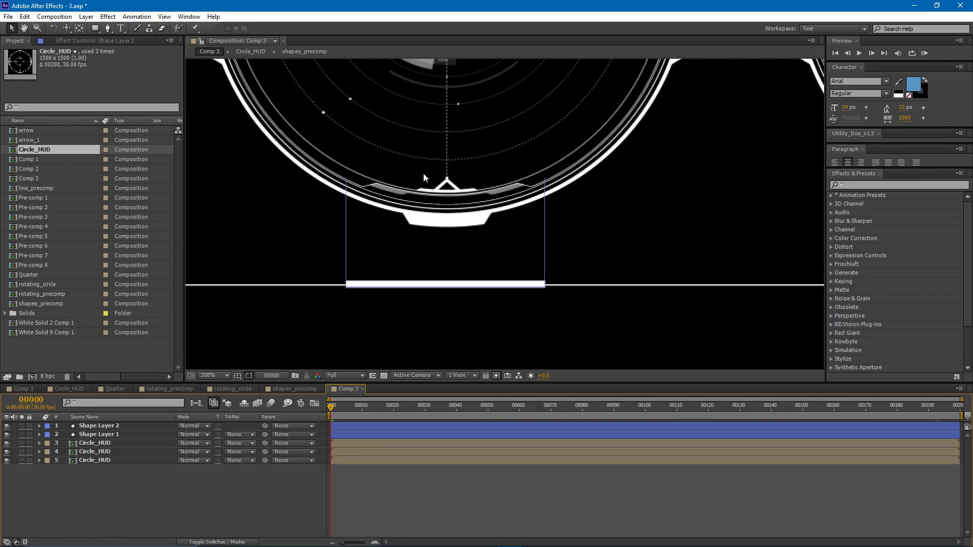
key("comma")
- Create a new white solid at composition size and apply the Ramp effect to it
key("ctrl+y")
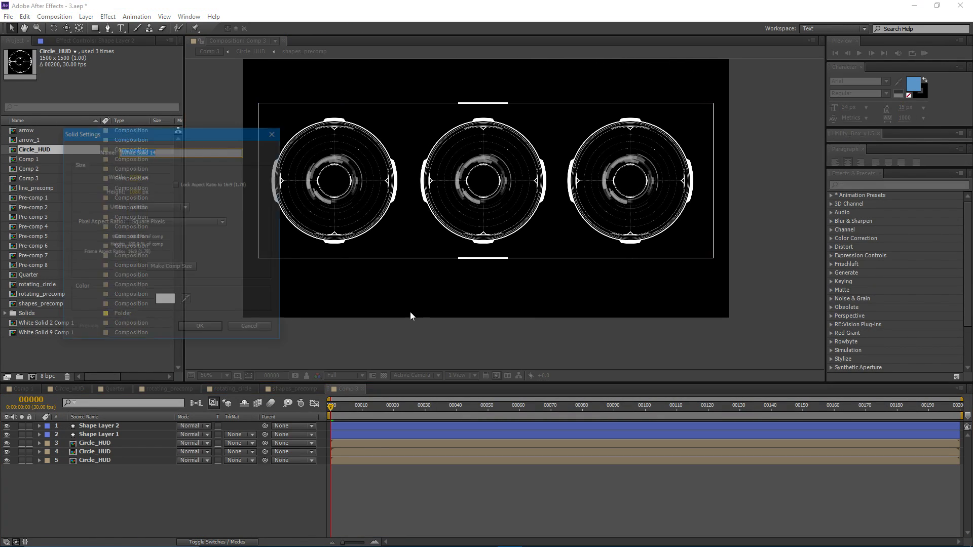
key("Return")
left_click(103, 18)
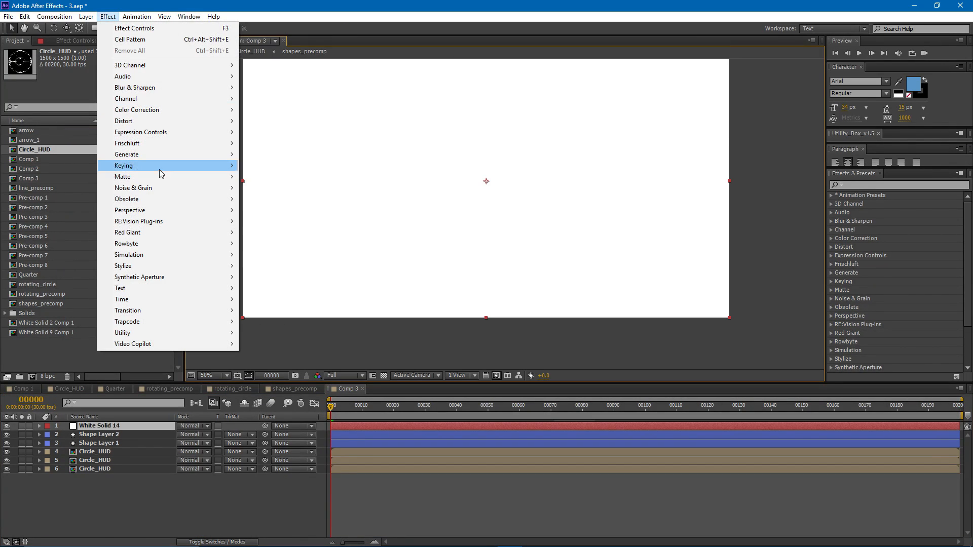
mouse_move(160, 155)
left_click(272, 389)
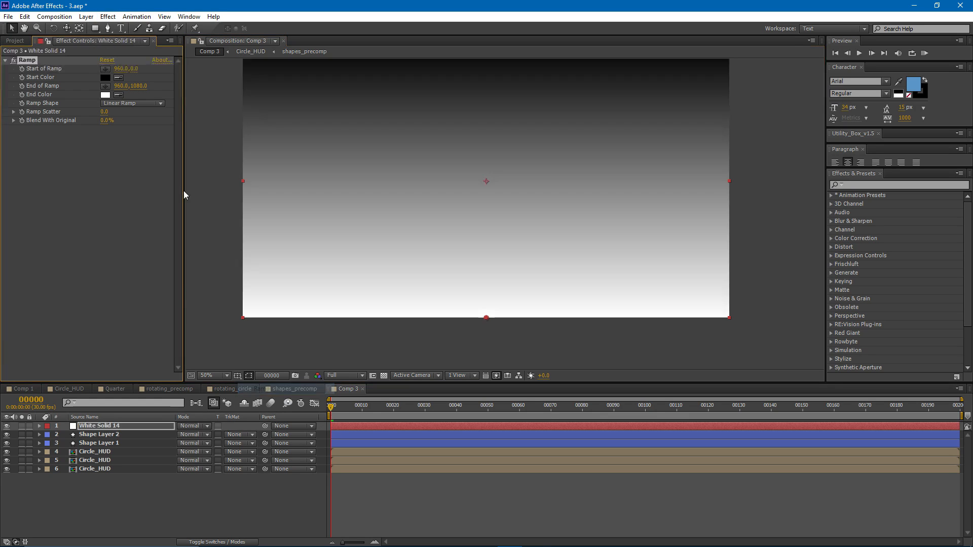
- Set the Ramp's End Color to the dark blue 255277
left_click(105, 94)
left_click(250, 372)
left_click(212, 365)
left_click(252, 367)
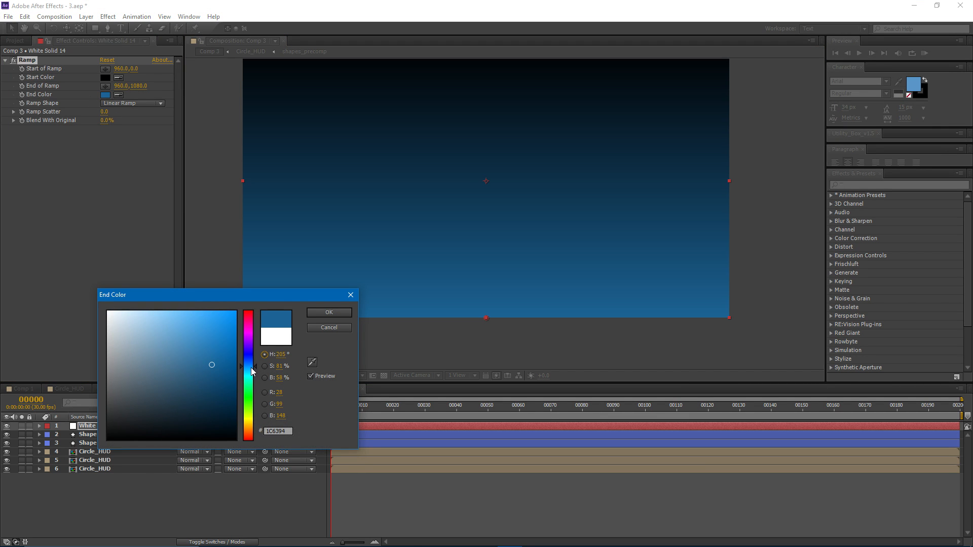
left_click_drag(212, 363, 169, 373)
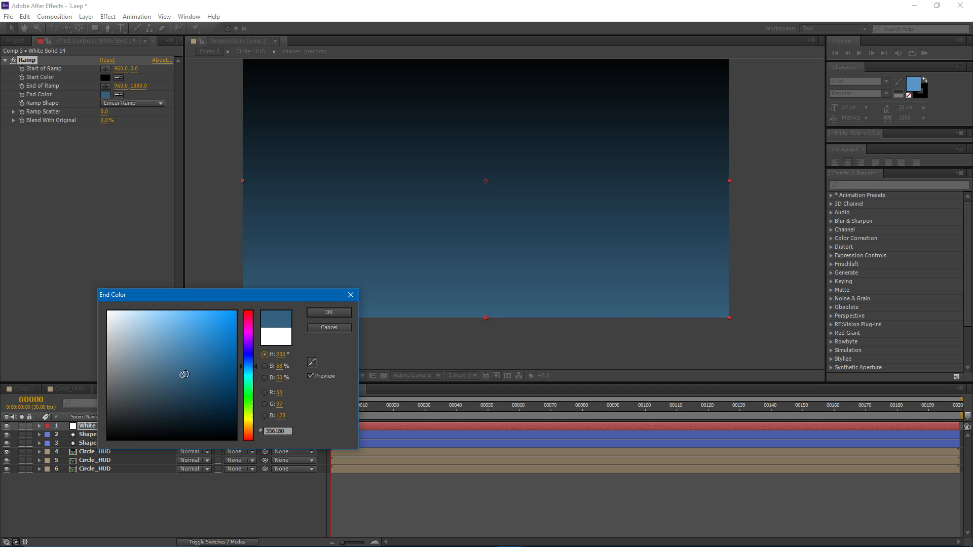
left_click(329, 312)
- Move the gradient solid below all other layers and rename it Background
left_click_drag(107, 466, 120, 484)
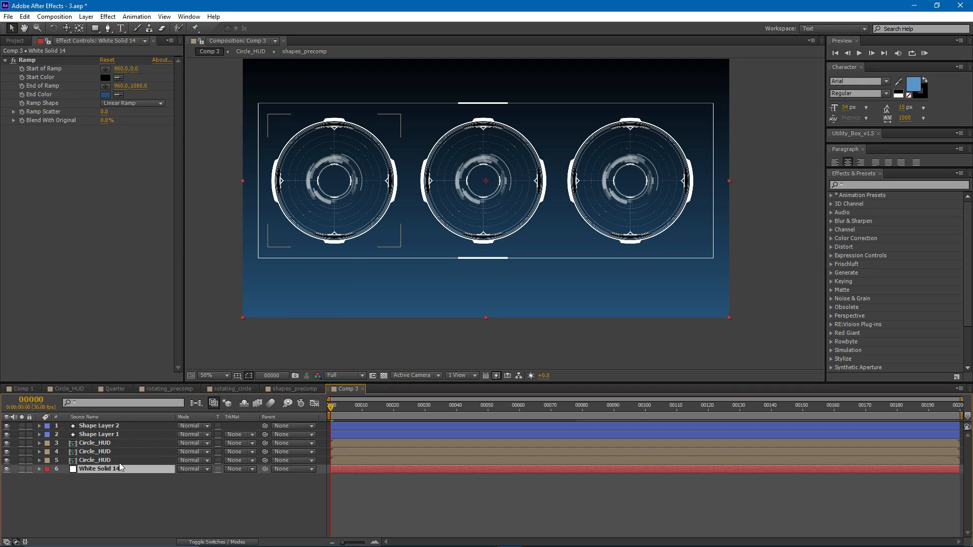
key("Return")
type("Background")
key("Return")
- Set the blending mode of all three Circle_HUD layers to Screen so their black areas disappear over the gradient
scroll(349, 180, "up", 1)
scroll(347, 178, "down", 1)
scroll(389, 193, "up", 1)
scroll(388, 192, "up", 1)
left_click_drag(246, 103, 451, 230)
scroll(451, 231, "up", 1)
left_click_drag(290, 180, 334, 216)
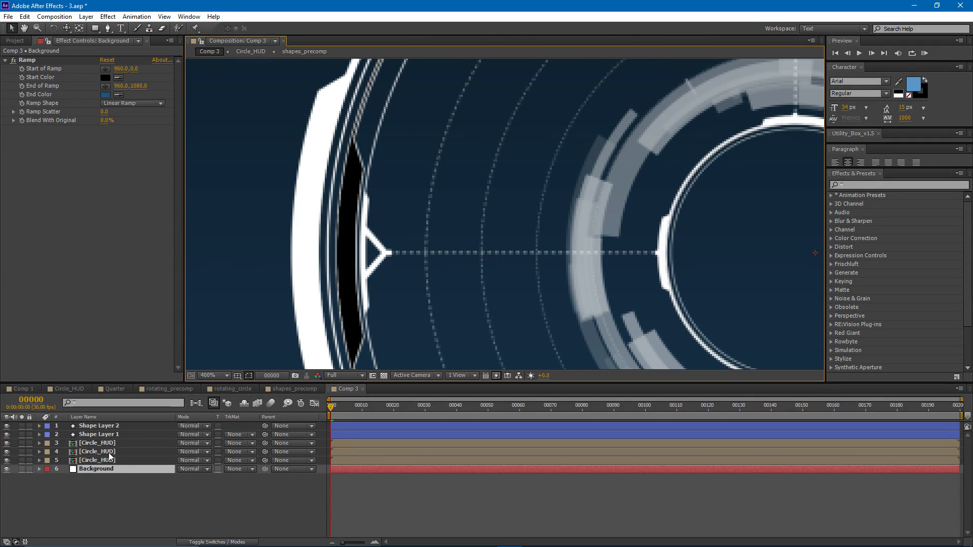
left_click(108, 502)
left_click(95, 460)
left_click(100, 443, "shift")
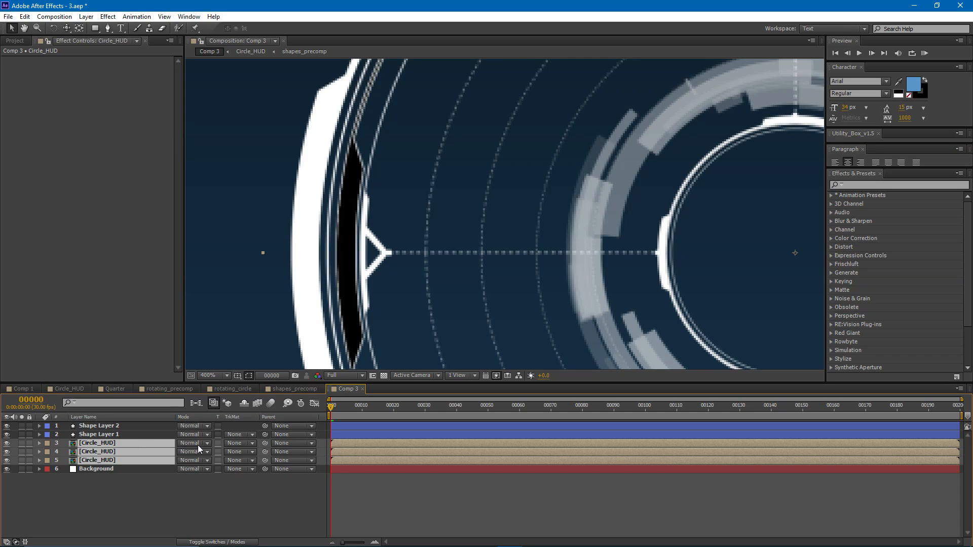
left_click(181, 441)
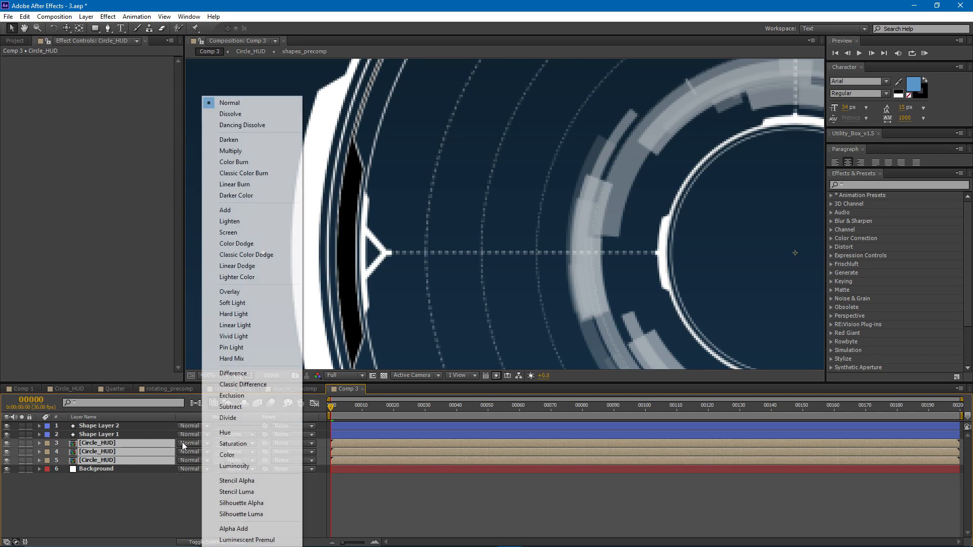
left_click(244, 232)
left_click(388, 494)
scroll(527, 351, "down", 3)
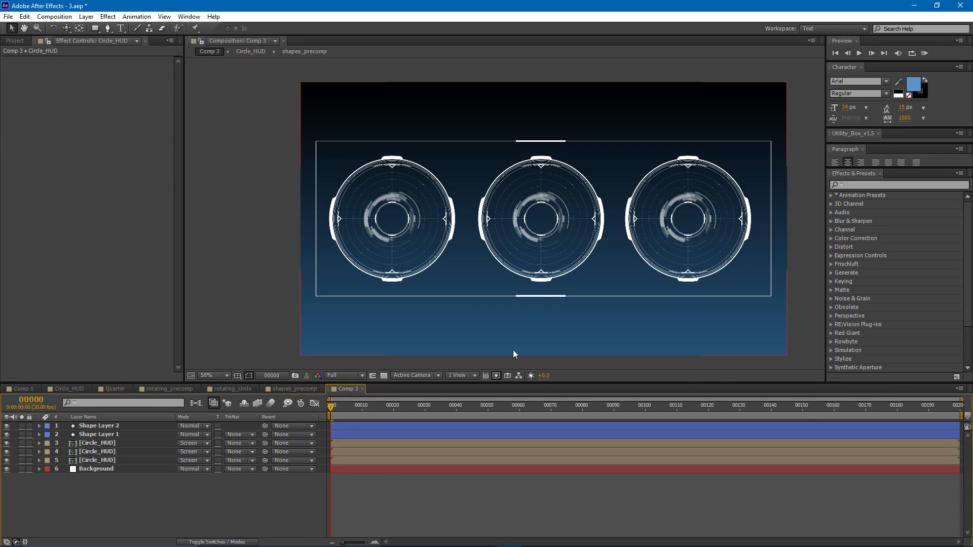
- Duplicate the Background layer and delete the Ramp effect from the copy
left_click(107, 471)
key("ctrl+d")
left_click(26, 59)
key("Delete")
- Apply the Grid effect to Background 2 with Border 2 and Corner at 1051, 630
left_click(108, 16)
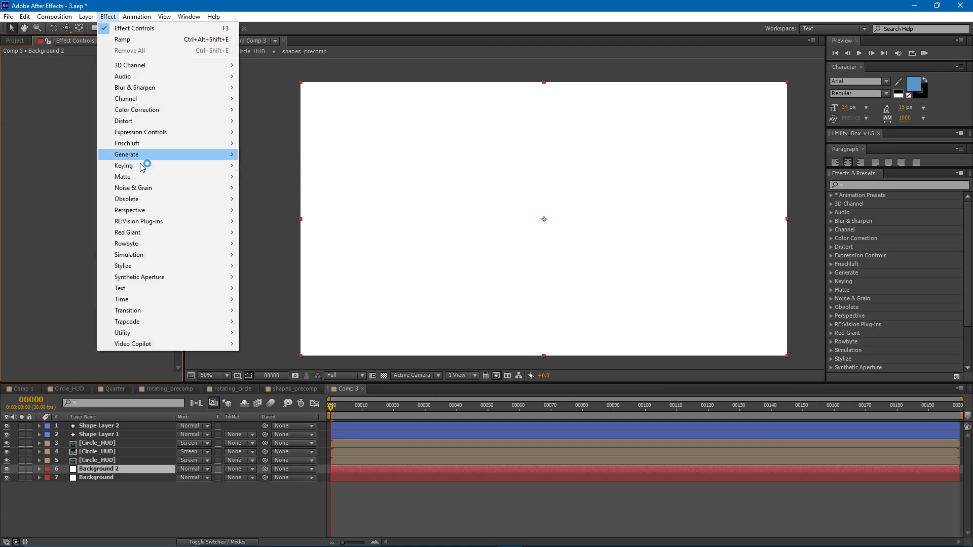
mouse_move(223, 155)
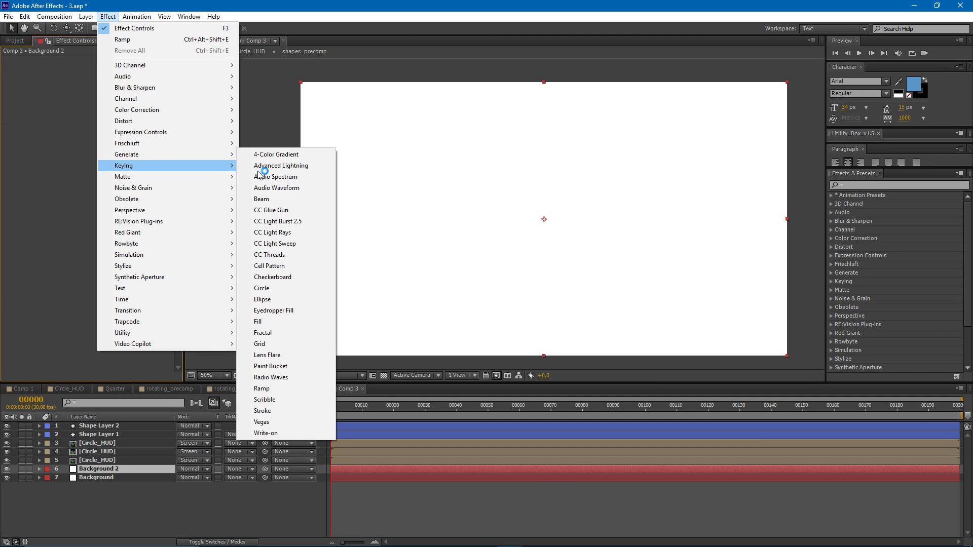
left_click(292, 344)
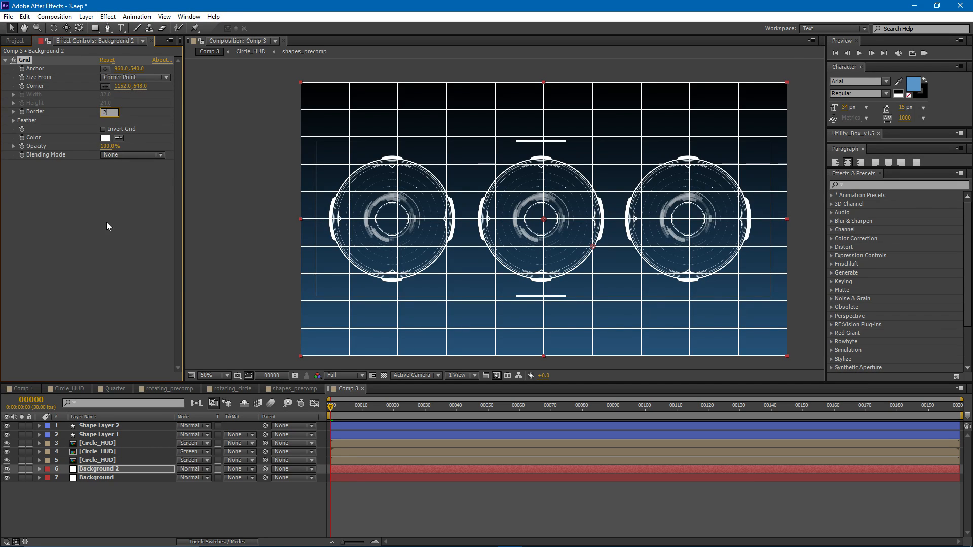
key("Return")
key("period")
left_click_drag(416, 188, 428, 287)
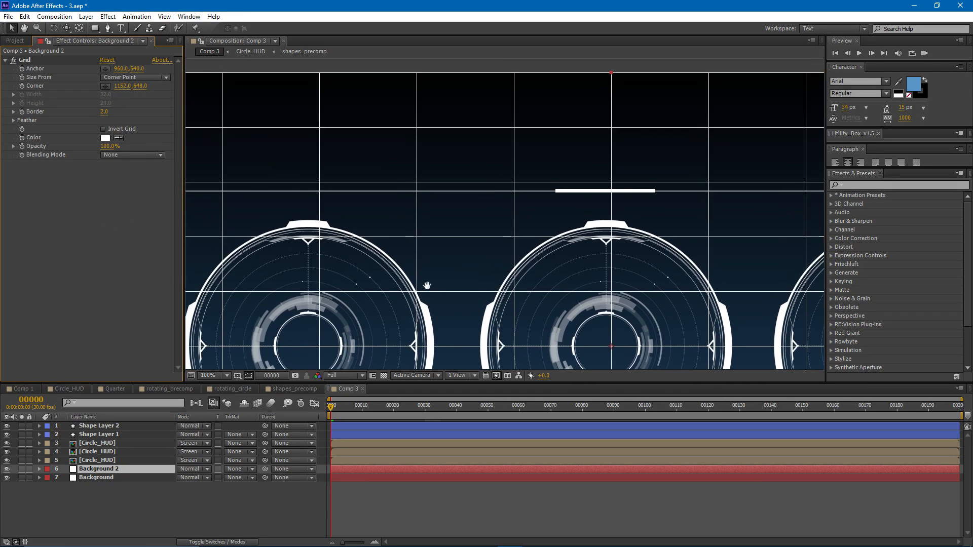
mouse_move(122, 86)
left_mouse_down()
mouse_move(87, 87)
mouse_move(134, 87)
mouse_move(108, 90)
left_mouse_up()
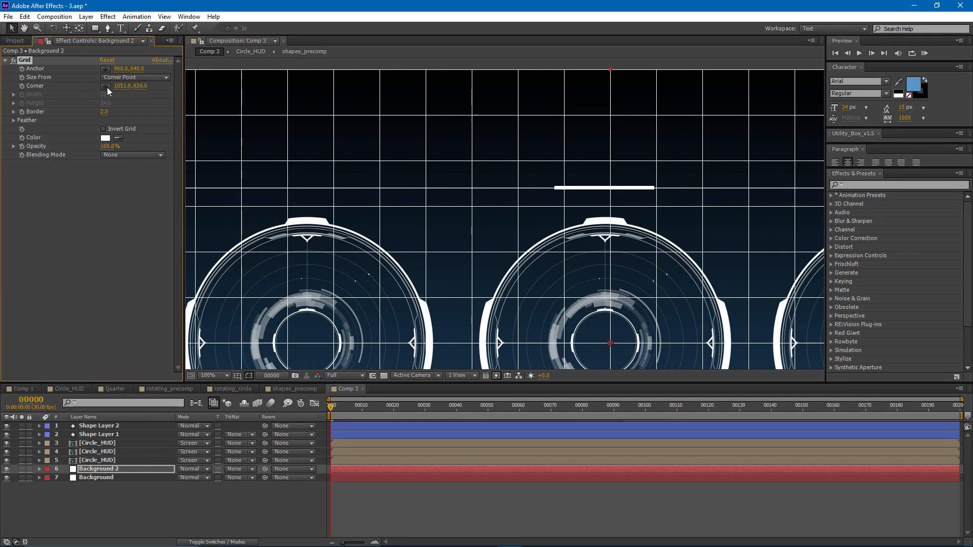
- Apply the Fractal Noise effect to the Background 2 grid layer
left_click(107, 18)
mouse_move(142, 187)
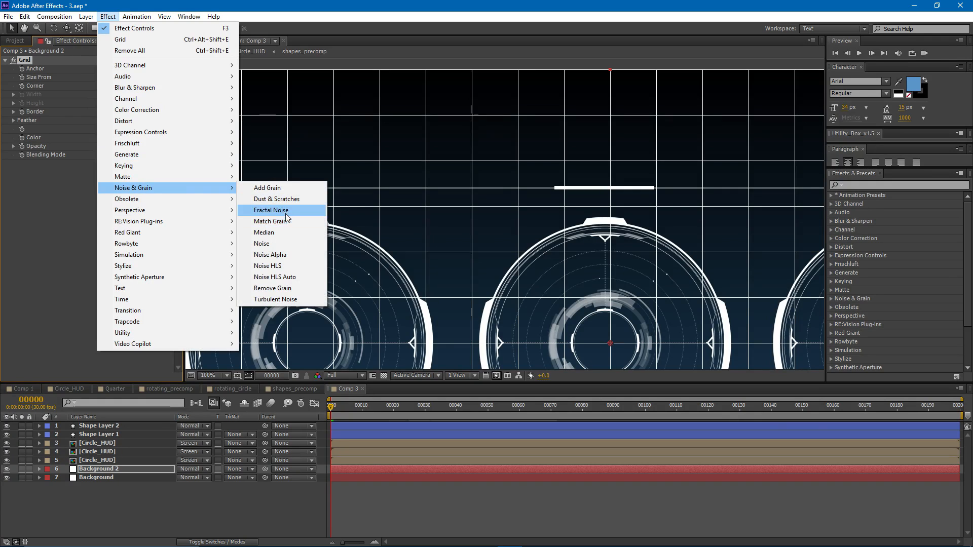
left_click(290, 209)
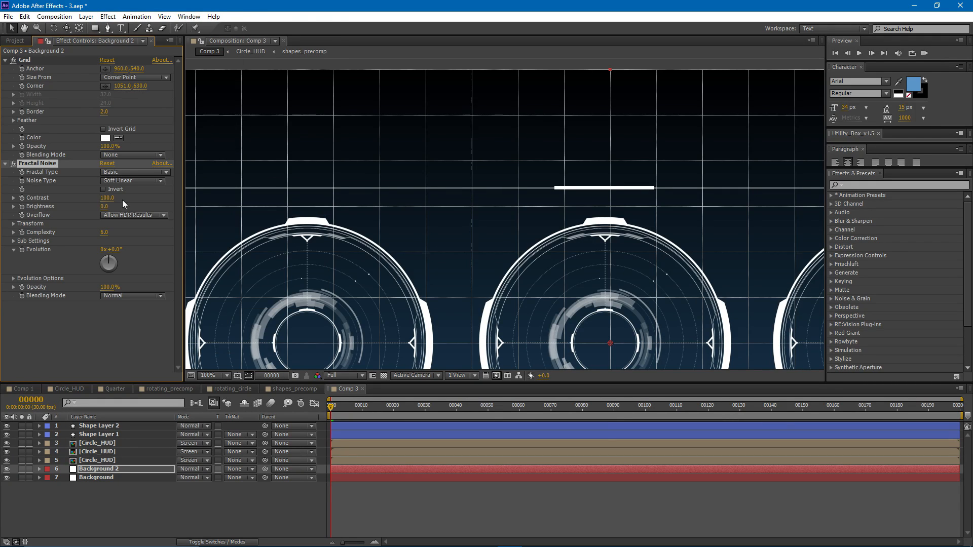
- Set the Fractal Noise on Background 2 to Linear noise type, Complexity 2, Contrast 79 and Brightness -18
left_click(133, 181)
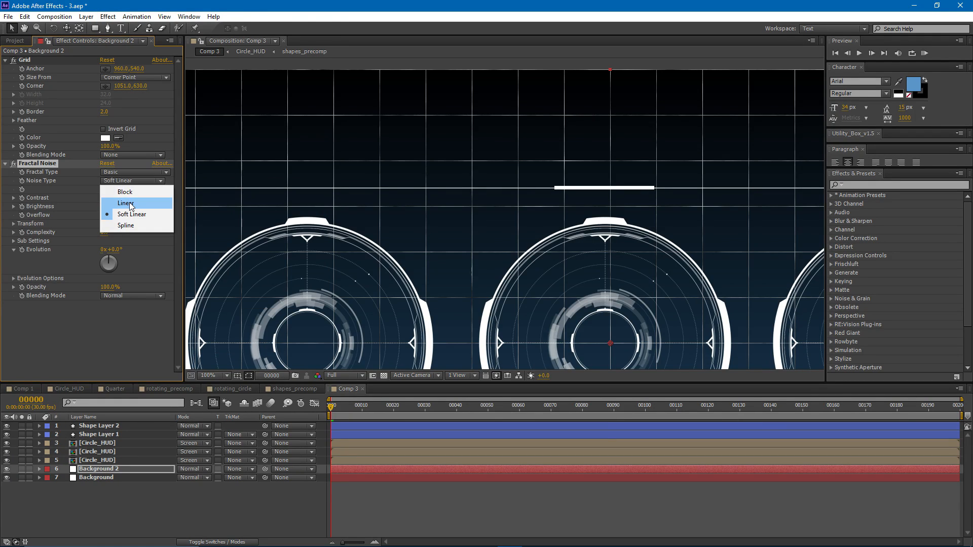
left_click(129, 204)
left_click(105, 233)
type("2")
key("Return")
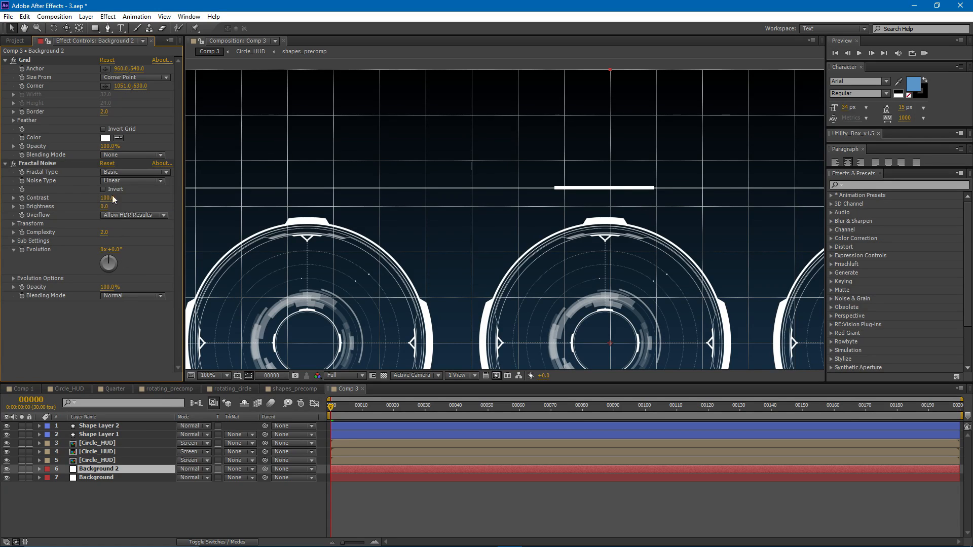
left_click_drag(104, 208, 100, 207)
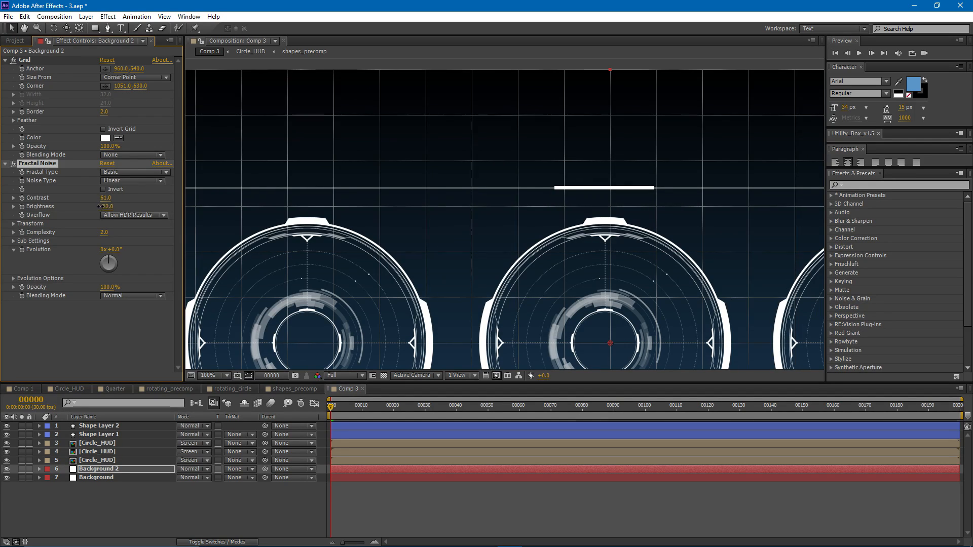
left_click_drag(108, 201, 118, 201)
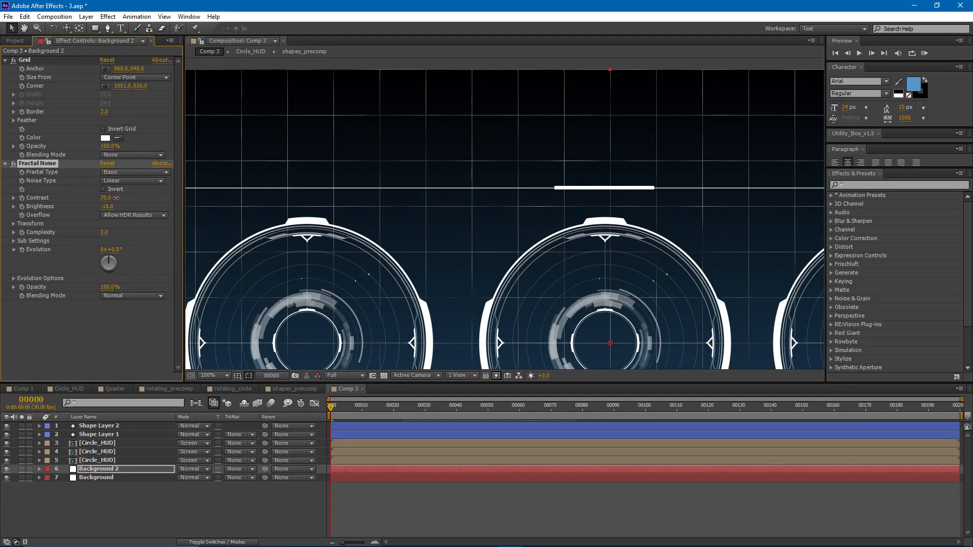
- Set the blending mode of the Background 2 grid layer to Screen
left_click(104, 470)
left_click(186, 468)
left_click(206, 151)
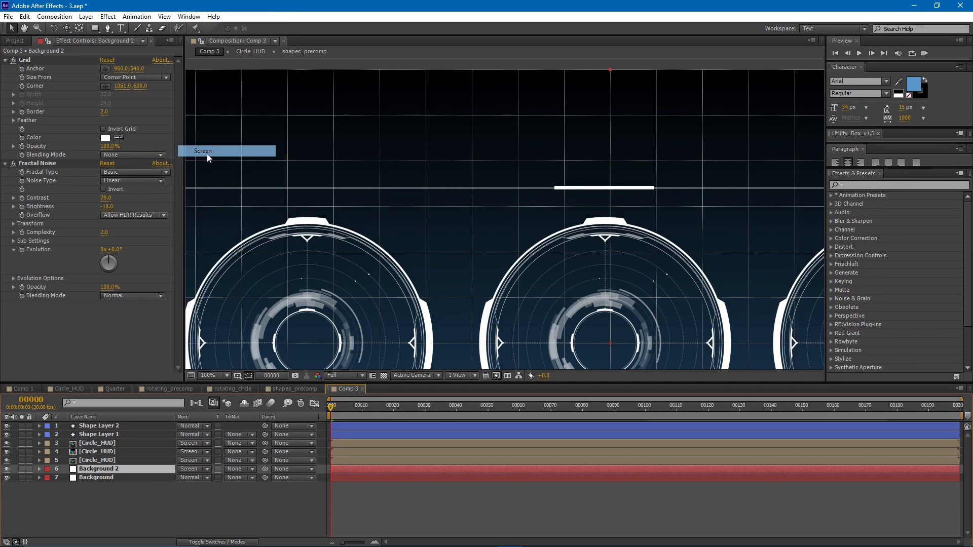
scroll(479, 248, "down", 2)
scroll(467, 267, "up", 4)
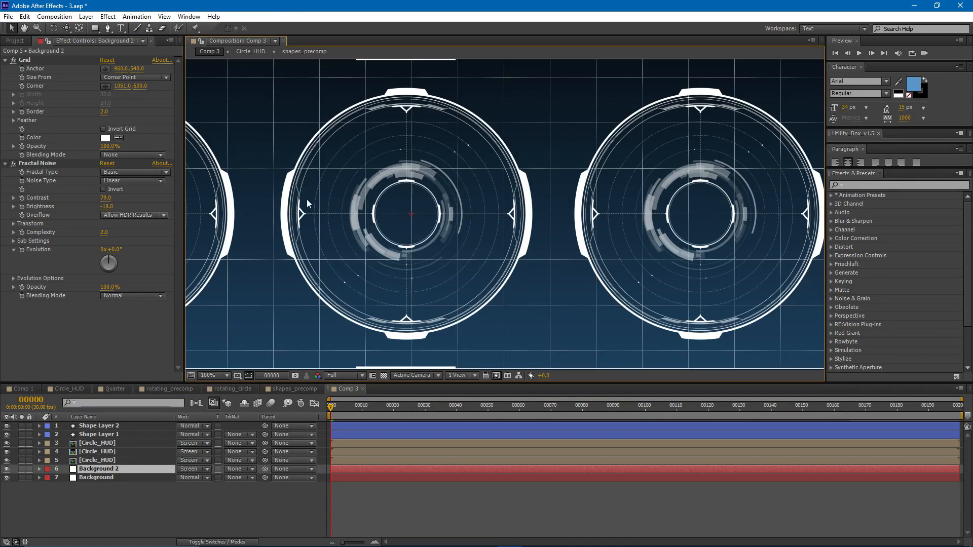
- Duplicate the rectangular frame layer Shape Layer 1 and place the copy directly above Background 2 in the layer stack
scroll(311, 200, "down", 4)
left_click(415, 243)
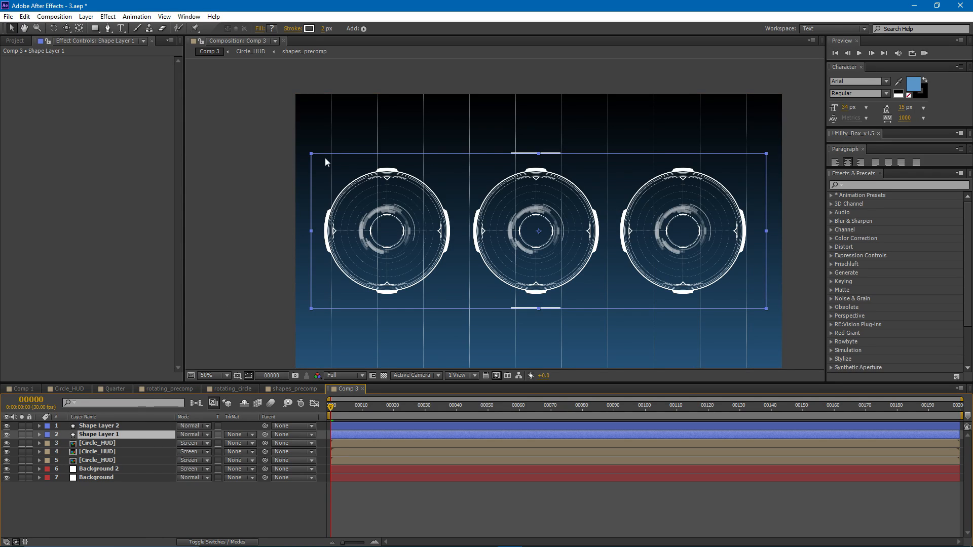
key("ctrl+d")
left_click_drag(94, 434, 104, 473)
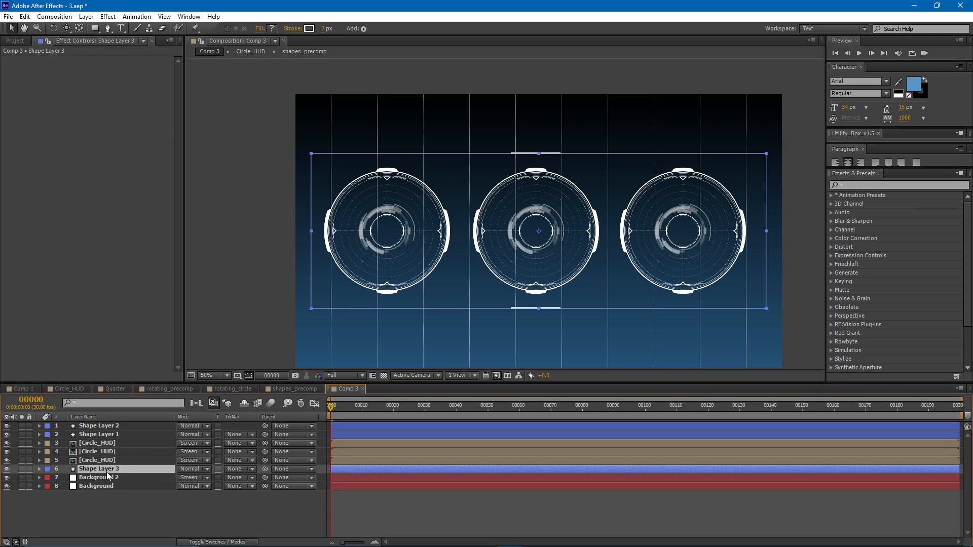
- Rename the Background 2 layer as Grid
left_click(106, 479)
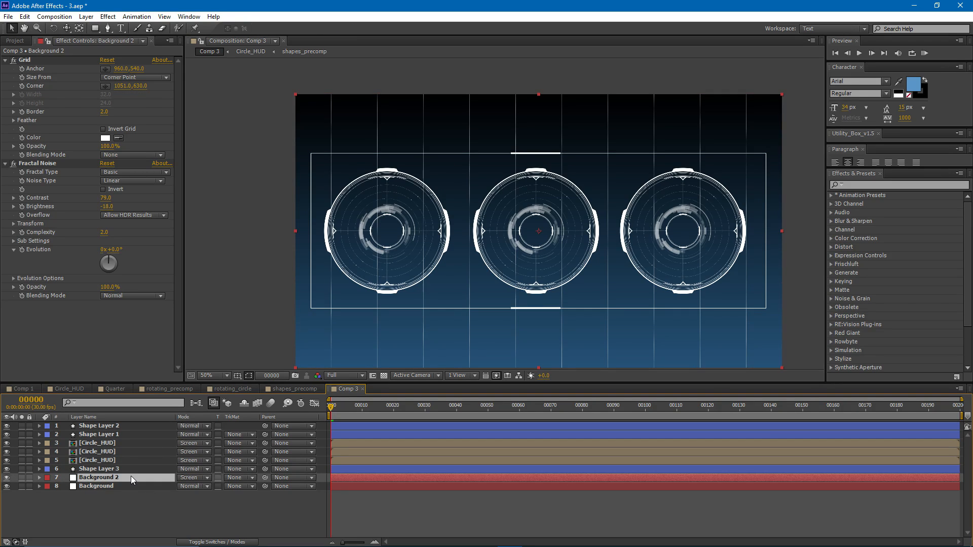
key("Return")
type("Grid")
key("Return")
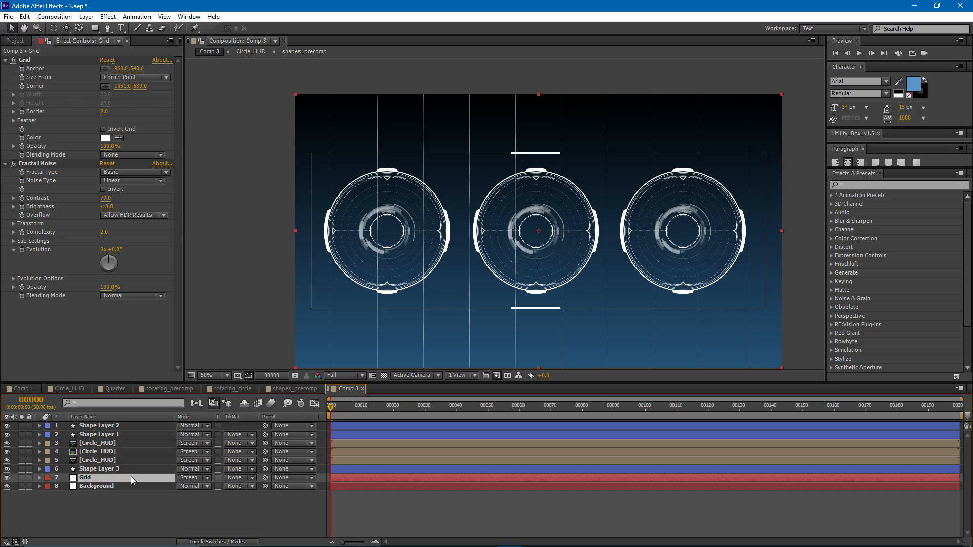
- Add a fill to the rectangle in Shape Layer 3 and make its colour white
left_click(110, 469)
left_click(39, 469)
left_click(254, 477)
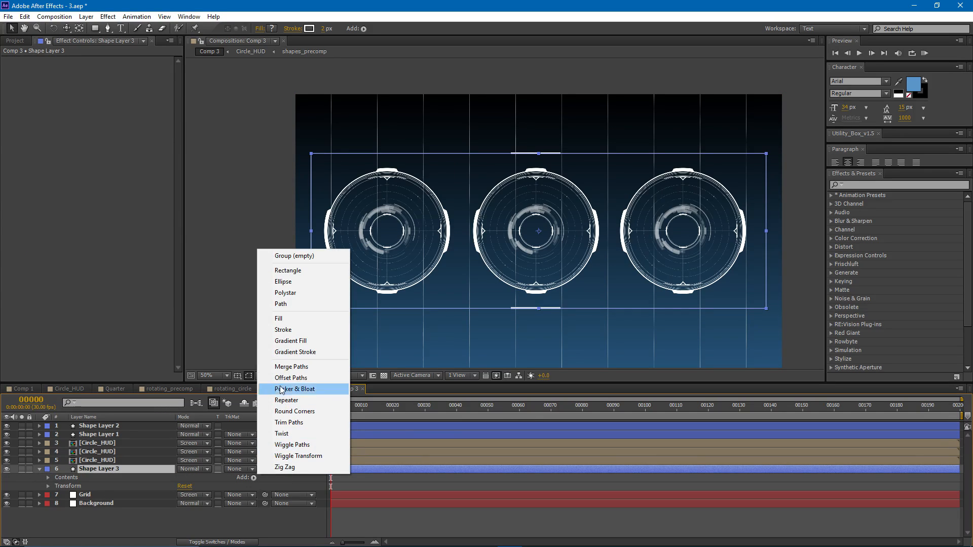
left_click(285, 316)
left_click(272, 29)
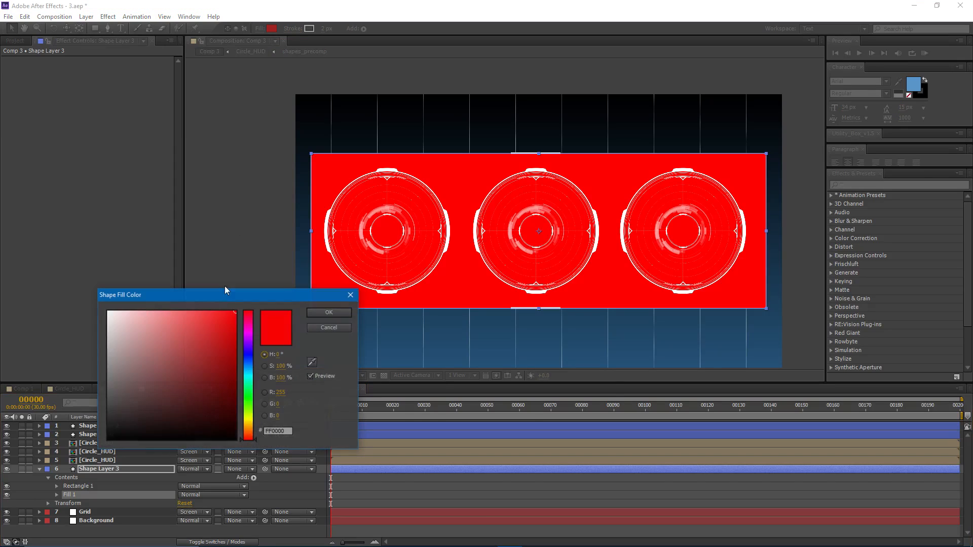
left_click_drag(152, 317, 13, 311)
key("Return")
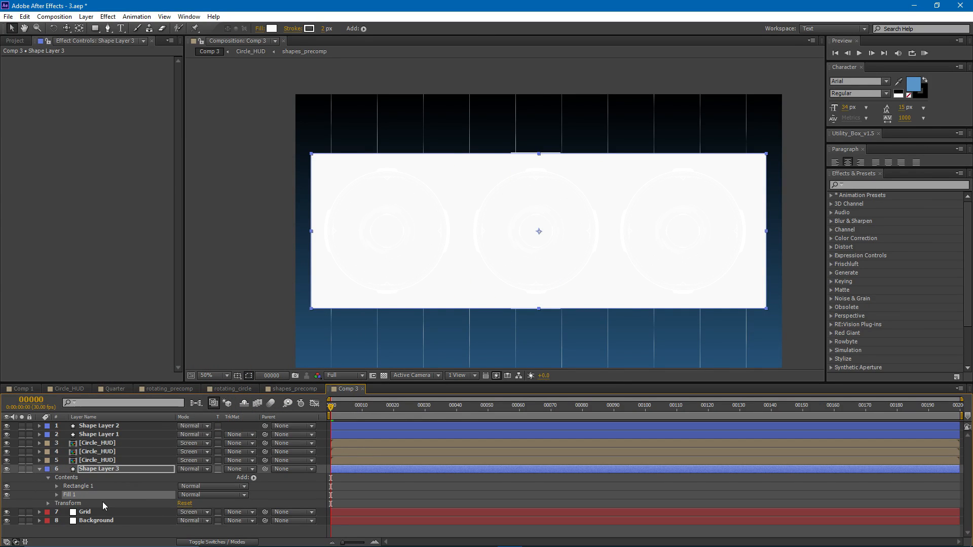
- Set the Grid layer's track matte to Luma Inverted Matte "Shape Layer 3" so the grid shows only outside the frame
left_click(111, 513)
left_click(241, 516)
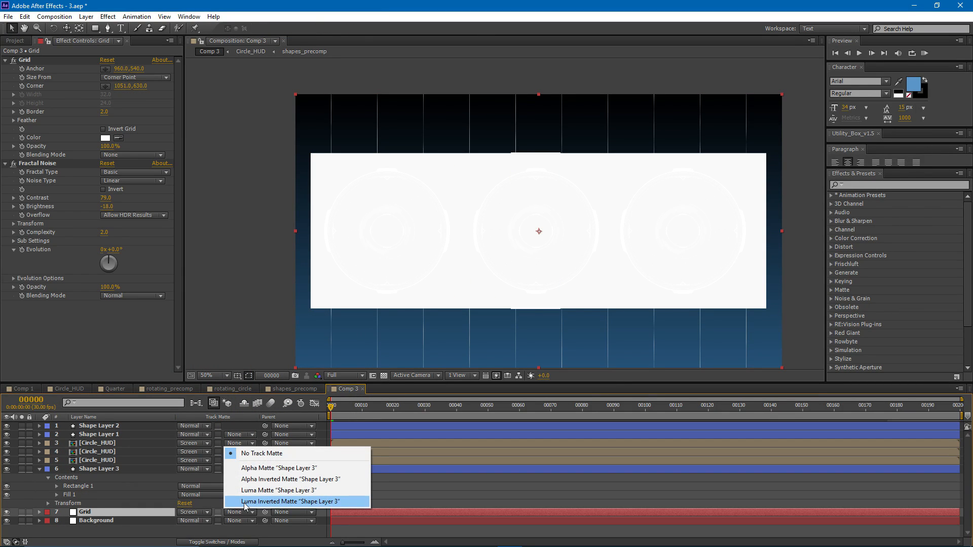
left_click(245, 503)
scroll(425, 229, "up", 2)
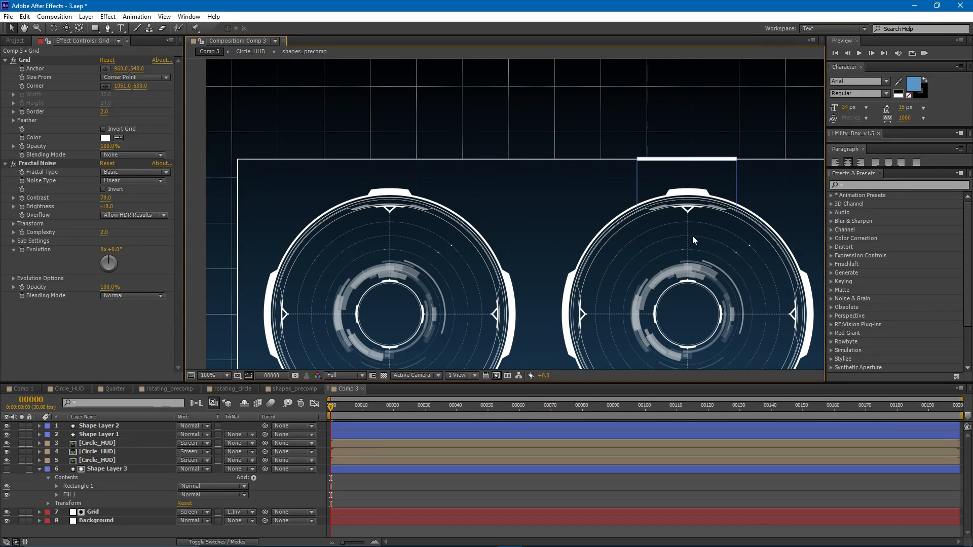
scroll(518, 276, "down", 1)
key("u")
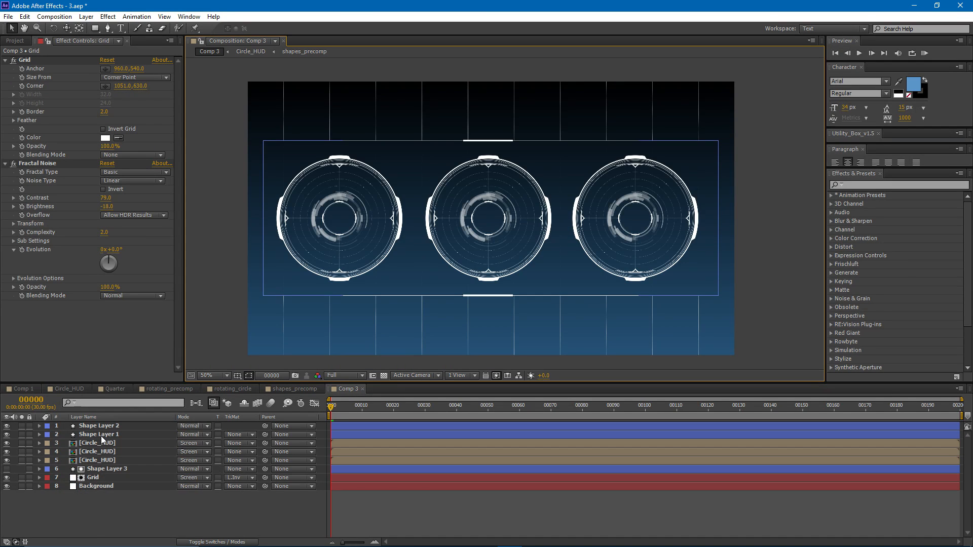
- Turn all eight layers of Comp 3 into 3D layers
left_click(125, 426)
left_click(119, 488, "shift")
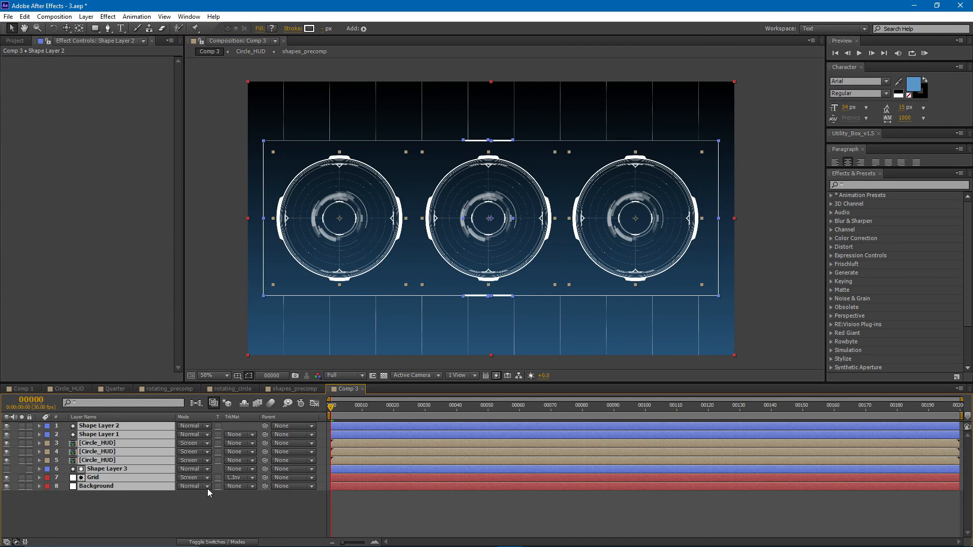
key("F4")
left_click(233, 486)
left_click(234, 507)
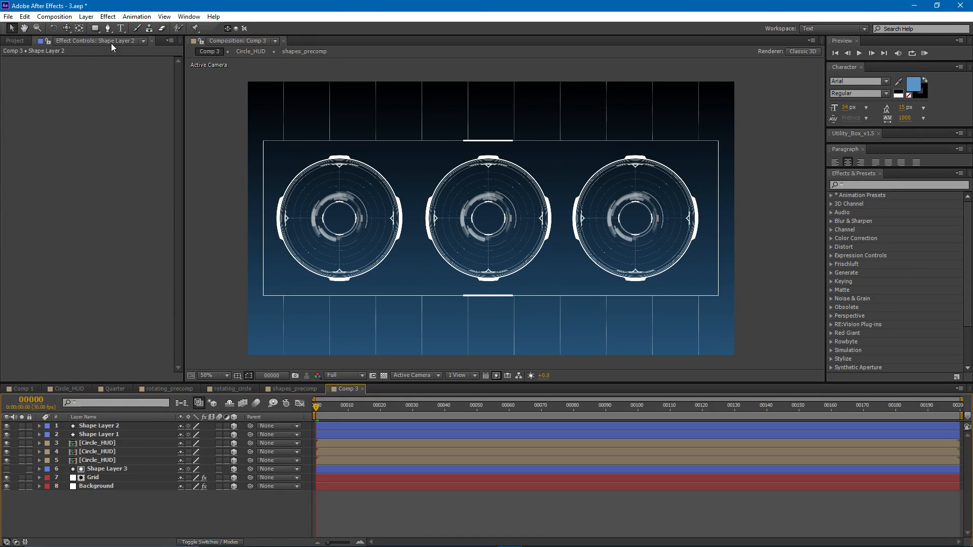
- Create a two-node camera with a 75° angle of view and orbit it to a tilted perspective of the three circles
left_click(85, 17)
mouse_move(101, 26)
left_click(284, 65)
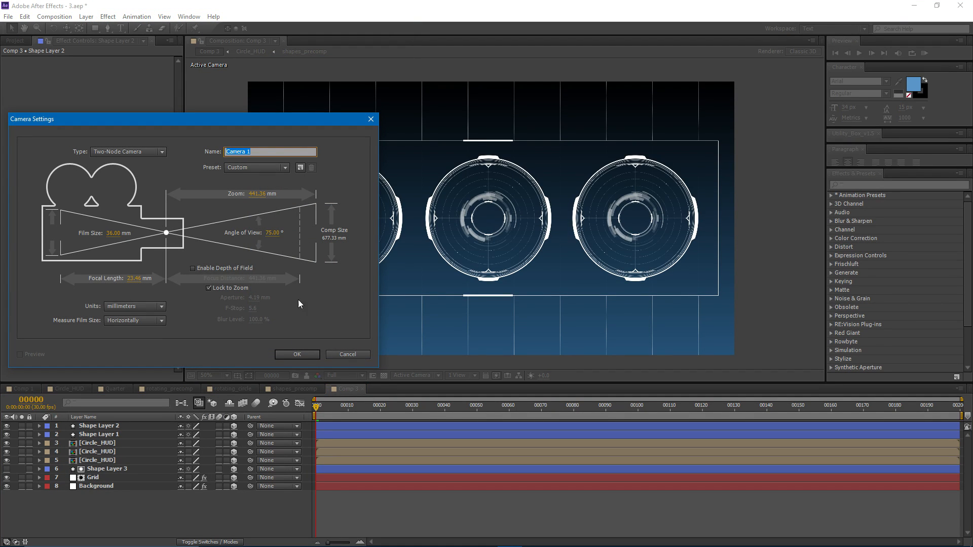
left_click(297, 354)
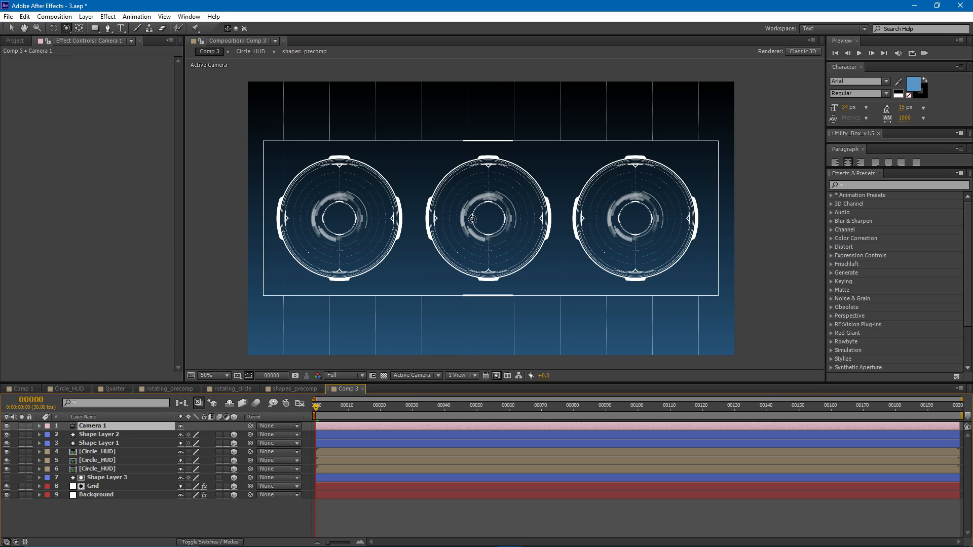
left_click_drag(493, 229, 463, 208)
key("c")
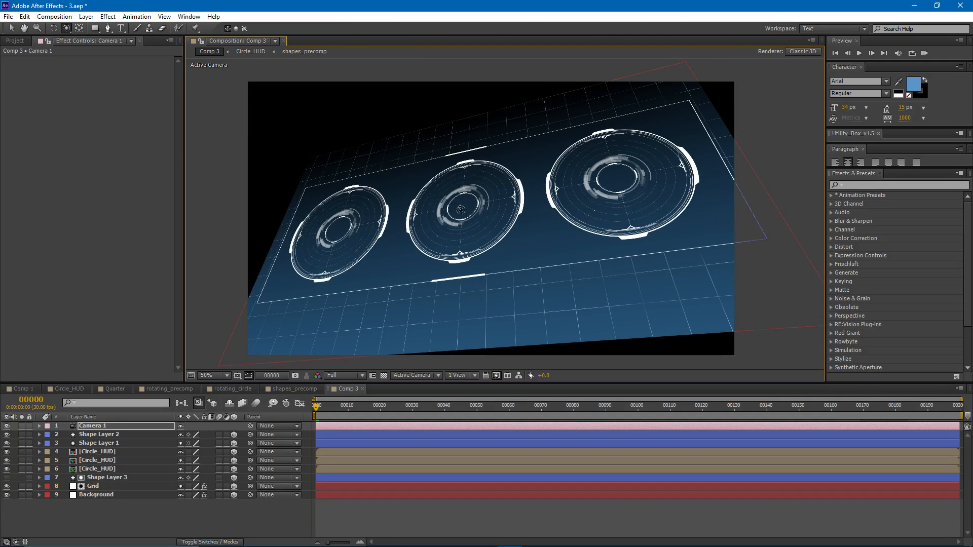
- Scale the Background layer to 201% and move it slightly upward along its Y axis to fill the frame
left_click(100, 494)
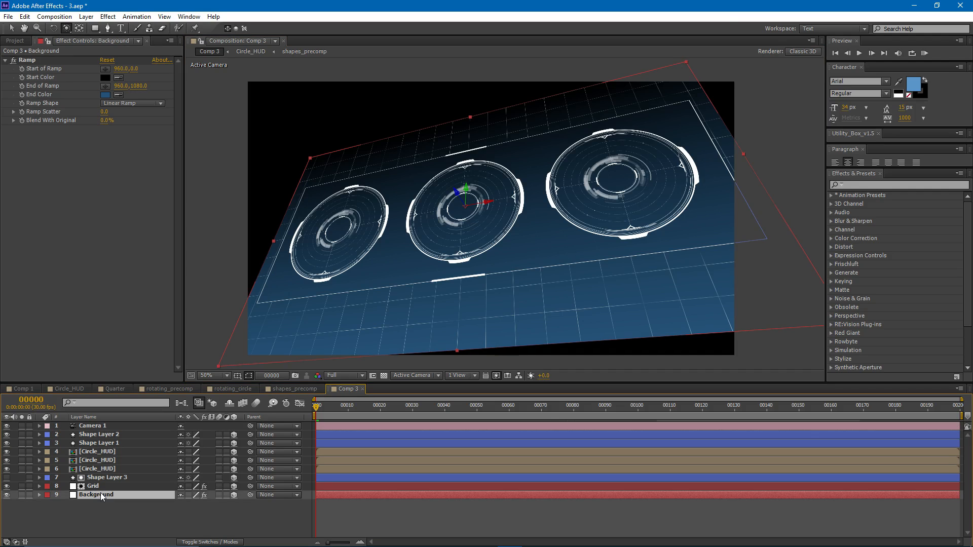
key("s")
left_click_drag(192, 505, 259, 446)
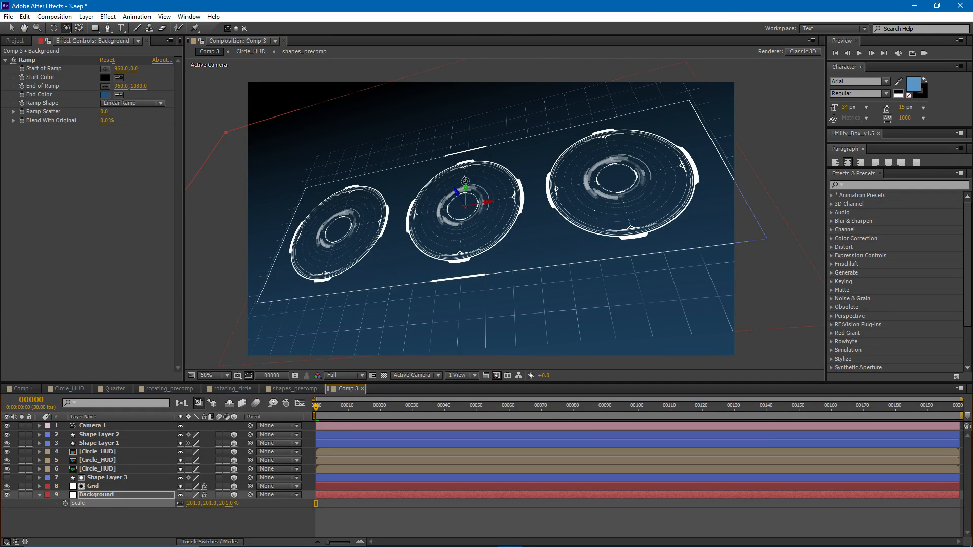
key("v")
left_click_drag(467, 189, 468, 178)
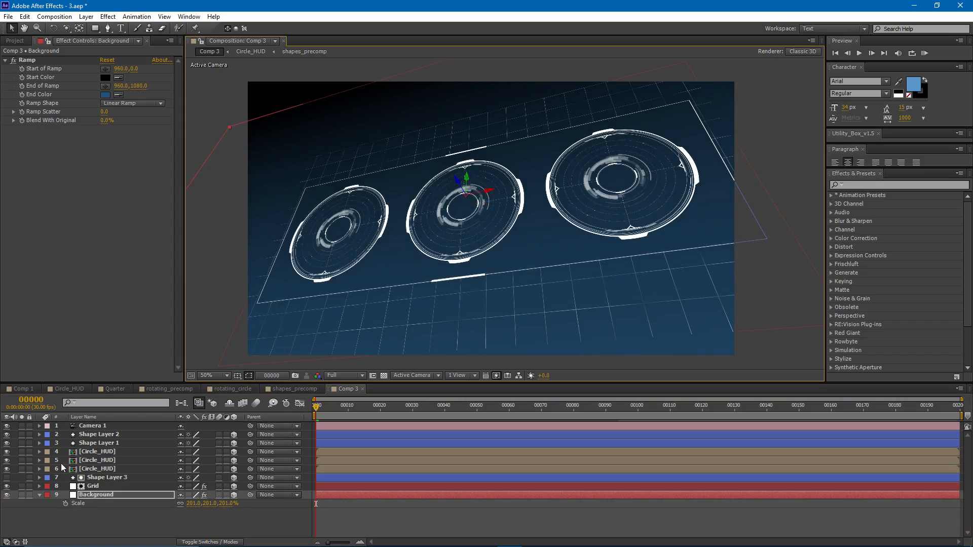
- Apply Motion Tile to the Grid layer with Output Width 270 and Output Height 350
left_click(95, 487)
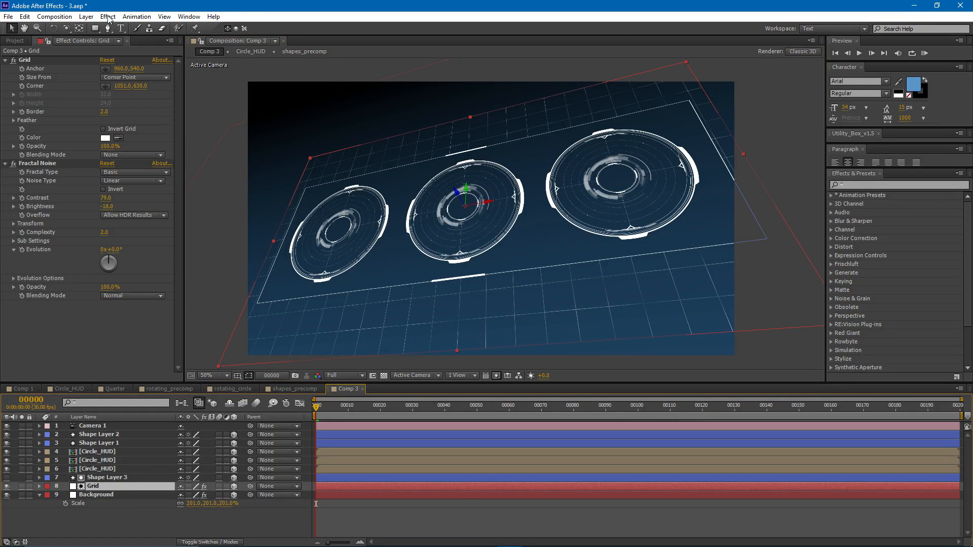
left_click(108, 17)
mouse_move(217, 265)
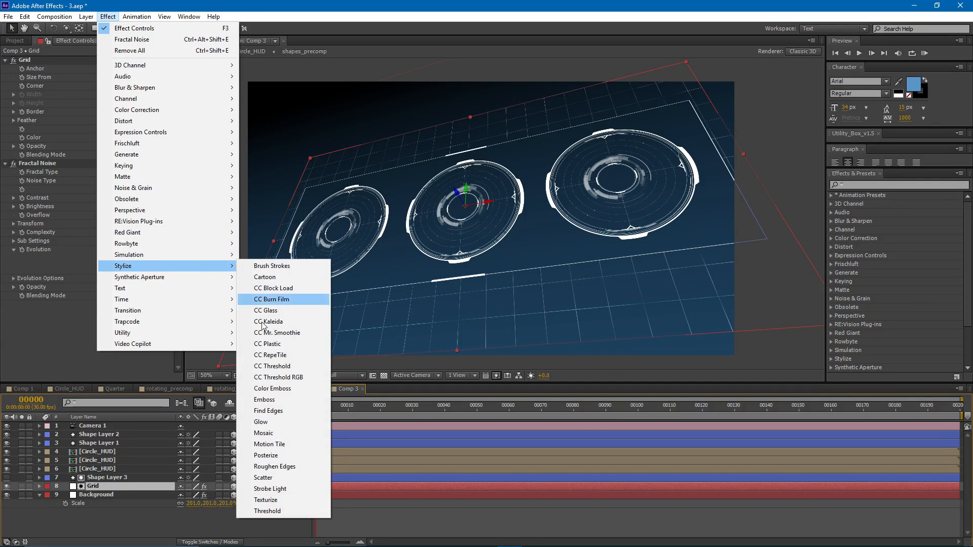
left_click(270, 443)
left_click_drag(107, 330, 132, 323)
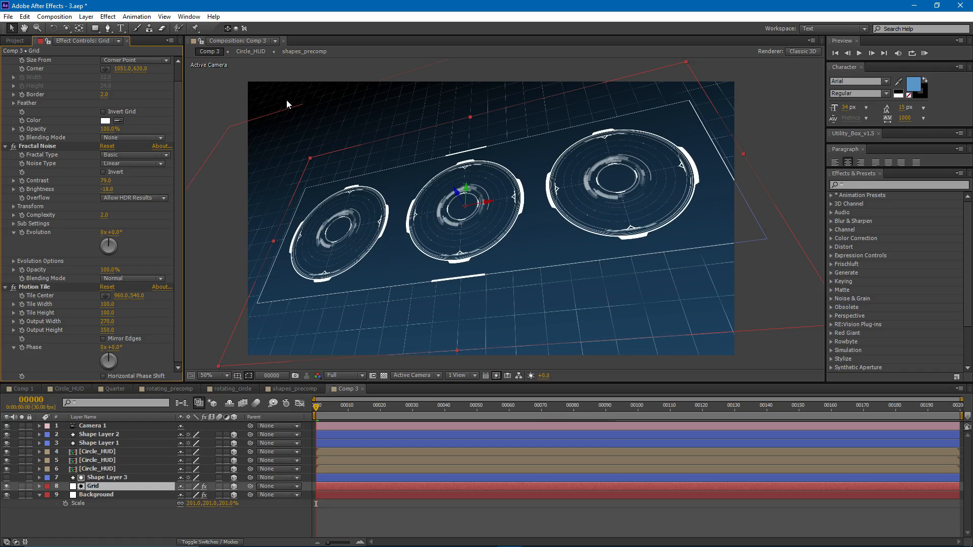
left_click(299, 515)
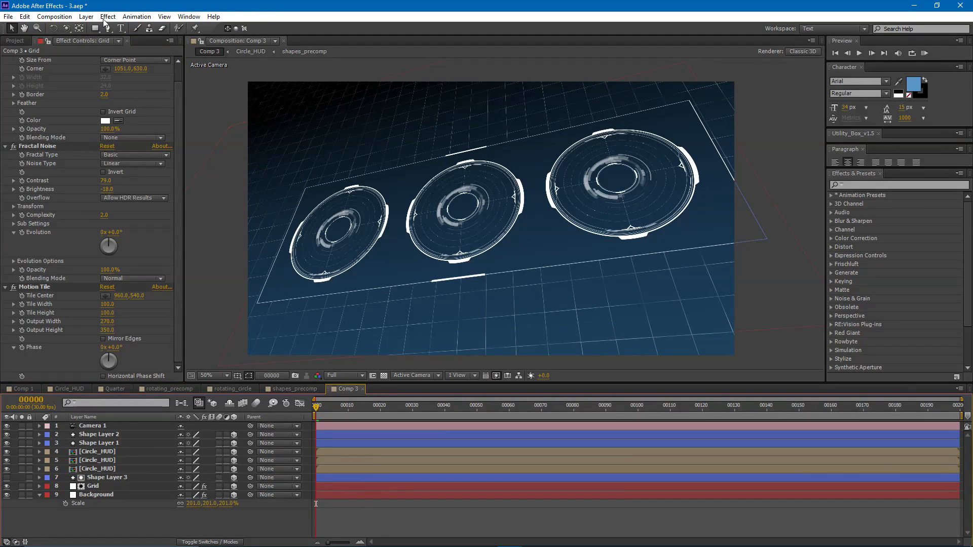
- Create a null object, parent Camera 1 to it and reveal the null's Position property
left_click(87, 17)
mouse_move(153, 28)
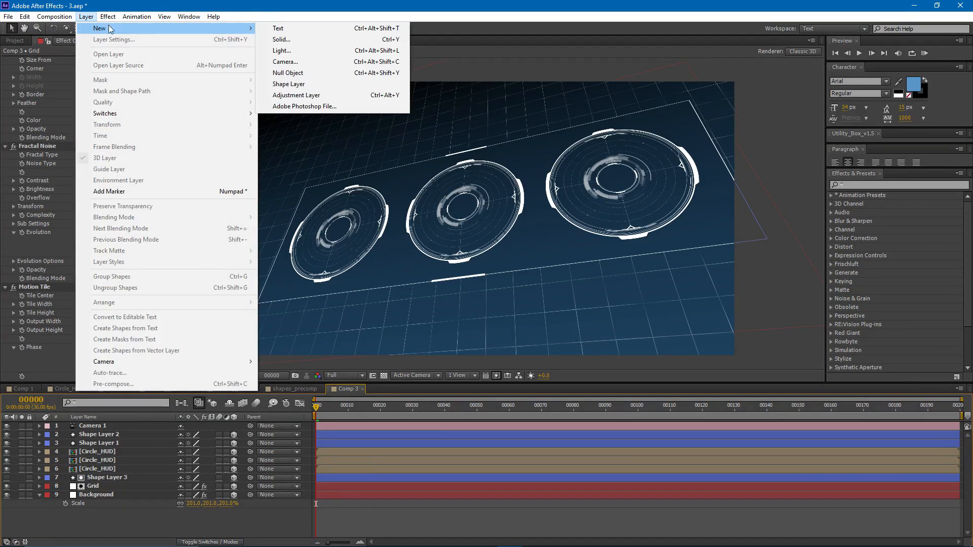
left_click(315, 73)
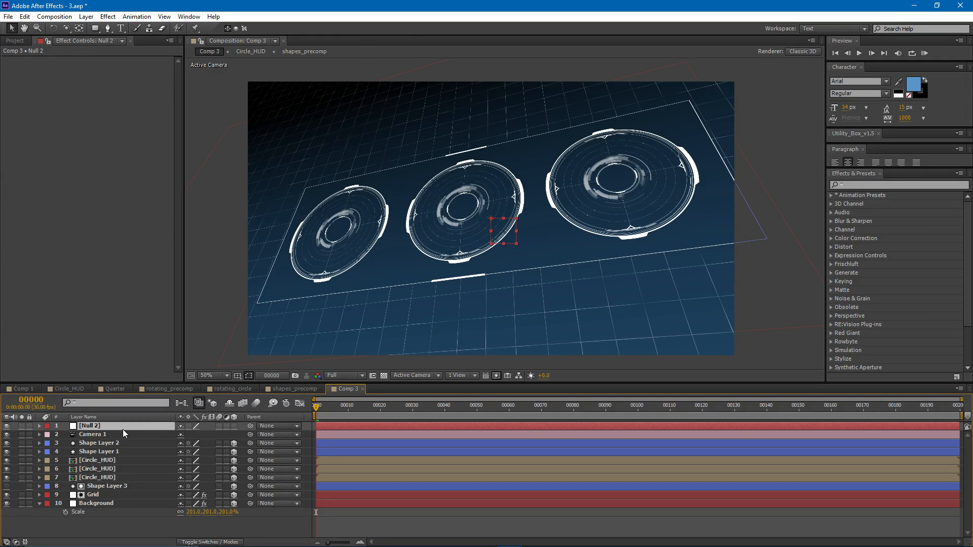
left_click_drag(249, 436, 120, 428)
key("p")
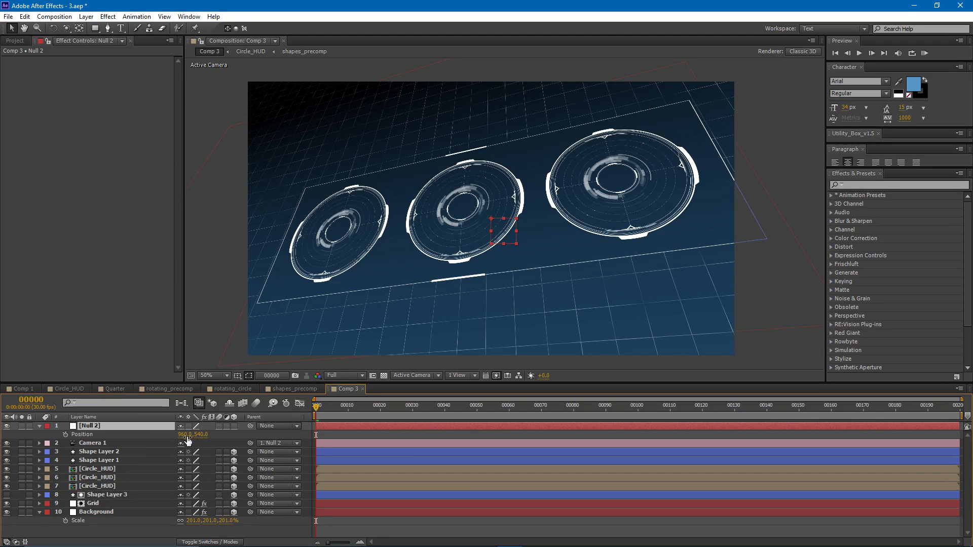
left_click_drag(191, 437, 259, 439)
key("ctrl+z")
left_click_drag(187, 434, 129, 434)
left_click_drag(40, 426, 241, 426)
key("ctrl+z")
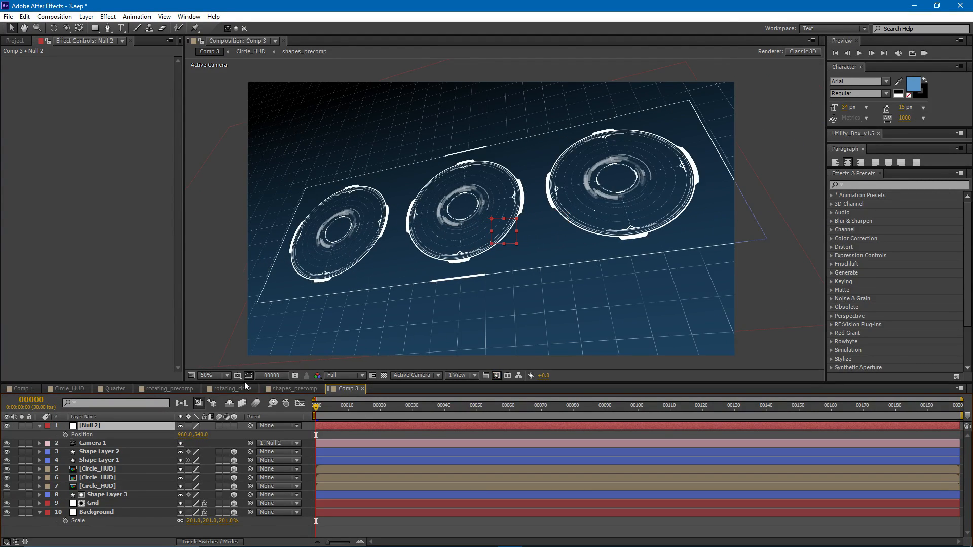
- Animate the null's horizontal Position with a keyframe at frame 0 and another at the end of the composition, sliding the camera sideways
left_click(65, 435)
left_click_drag(178, 434, 51, 437)
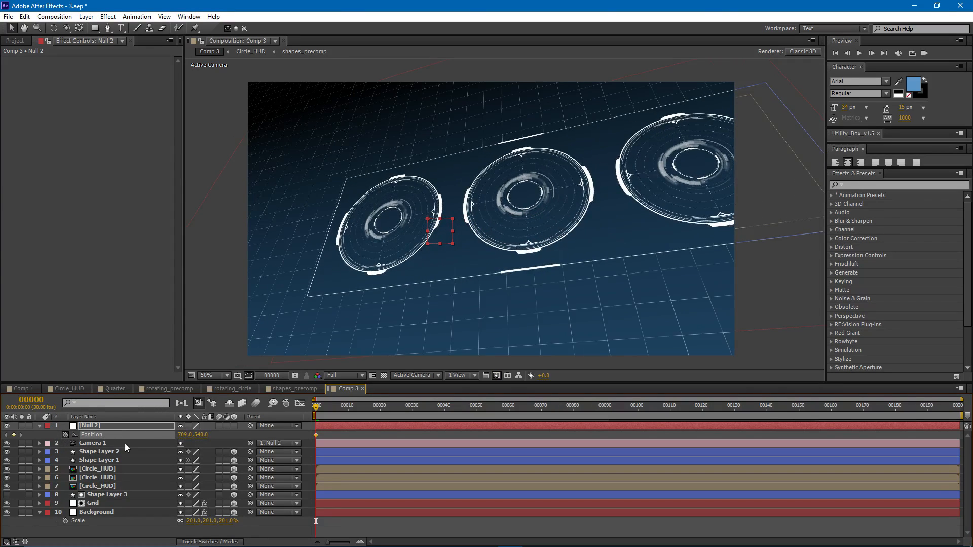
left_click_drag(182, 437, 210, 437)
left_click_drag(316, 407, 963, 438)
left_click_drag(189, 435, 331, 435)
left_click_drag(956, 407, 406, 414)
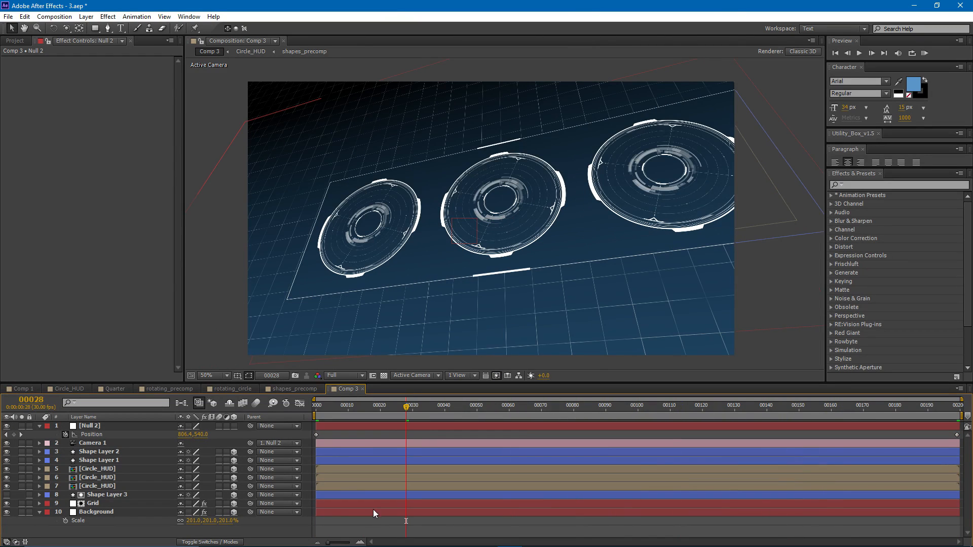
- Open Comp 2 and examine the Camera Lens Blur on Adjustment Layer 2 with the layer hidden and shown
left_click(15, 40)
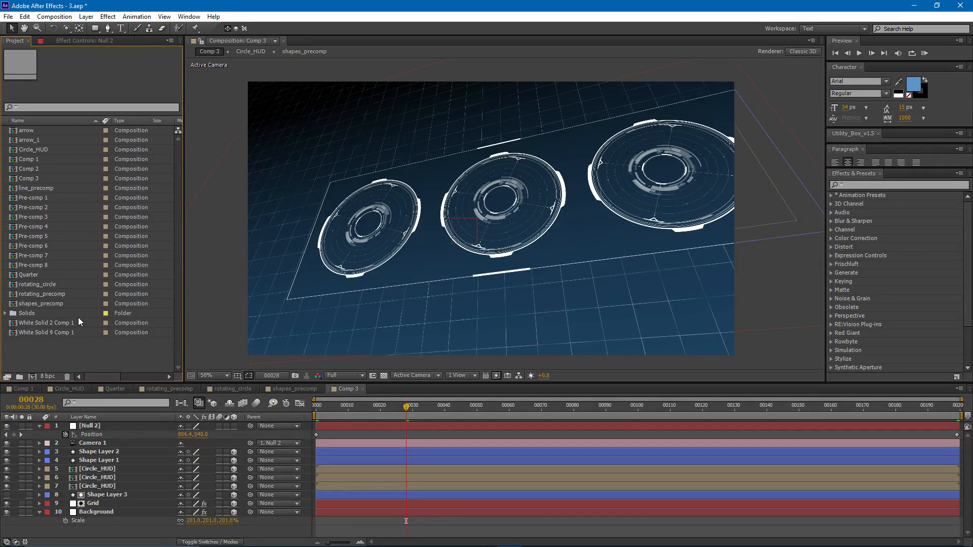
double_click(121, 169)
left_click(68, 44)
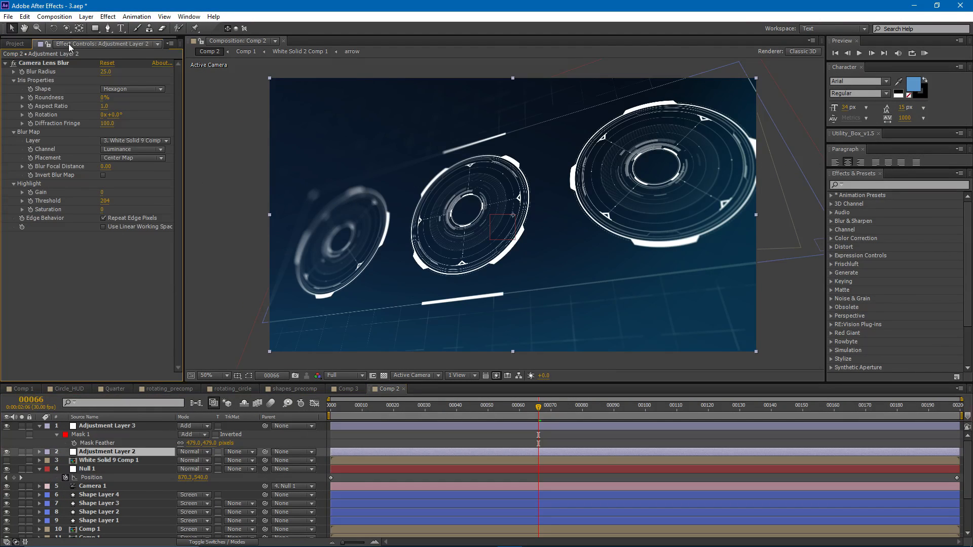
left_click(7, 460)
left_click(6, 451)
left_click(7, 451)
- Examine the Fill effect on Adjustment Layer 3 with the layer hidden and shown, and view the result at frame 61
left_click(106, 426)
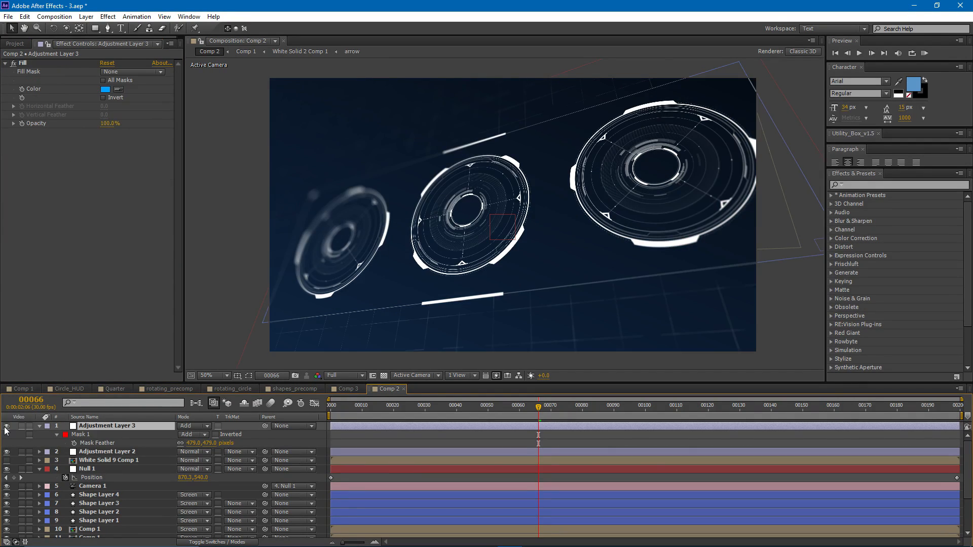
left_click(6, 426)
left_click(6, 426)
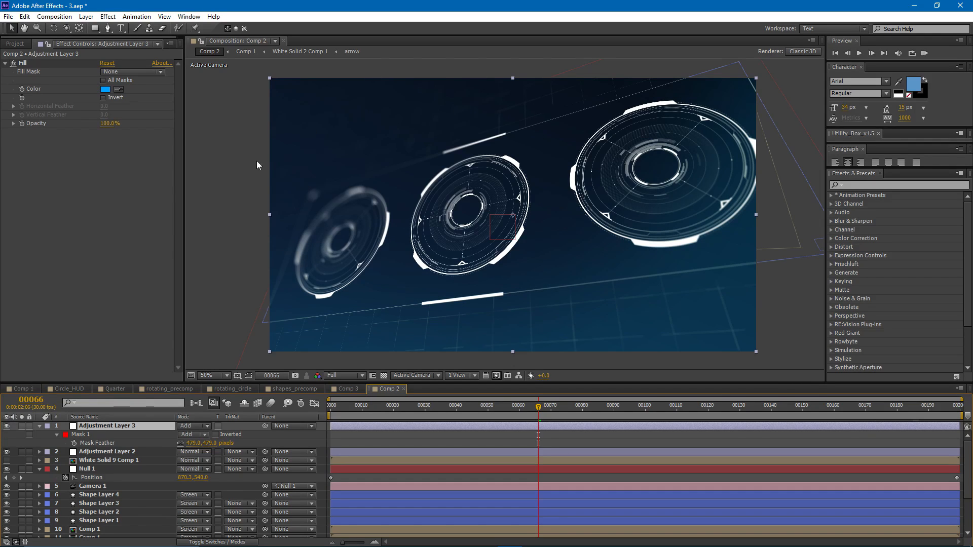
mouse_move(467, 241)
left_mouse_down()
mouse_move(444, 235)
mouse_move(448, 242)
left_mouse_up()
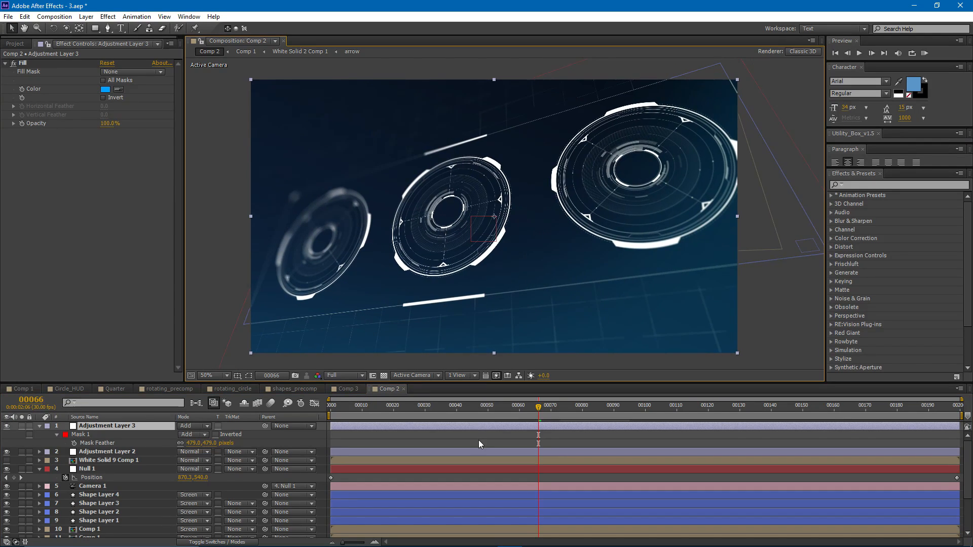
mouse_move(538, 405)
left_mouse_down()
mouse_move(624, 403)
mouse_move(522, 402)
left_mouse_up()
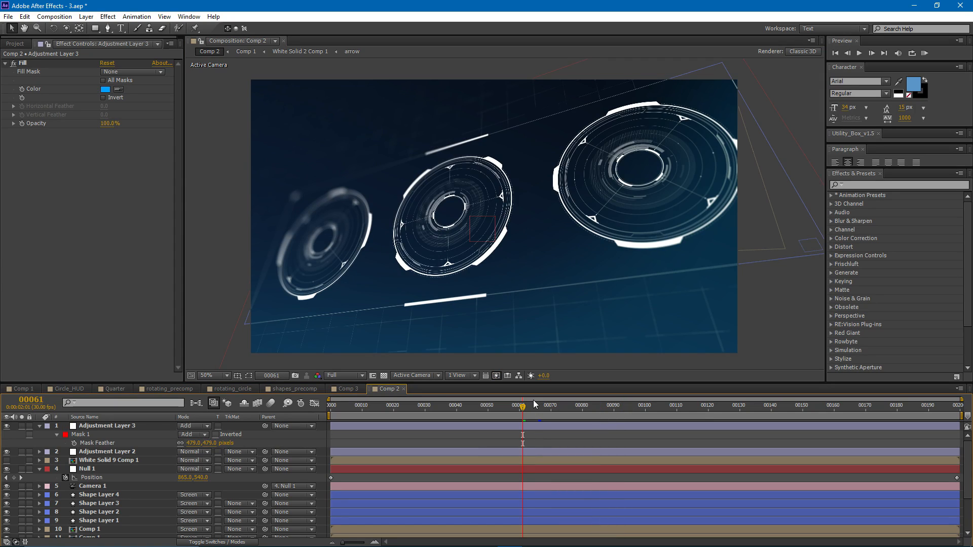